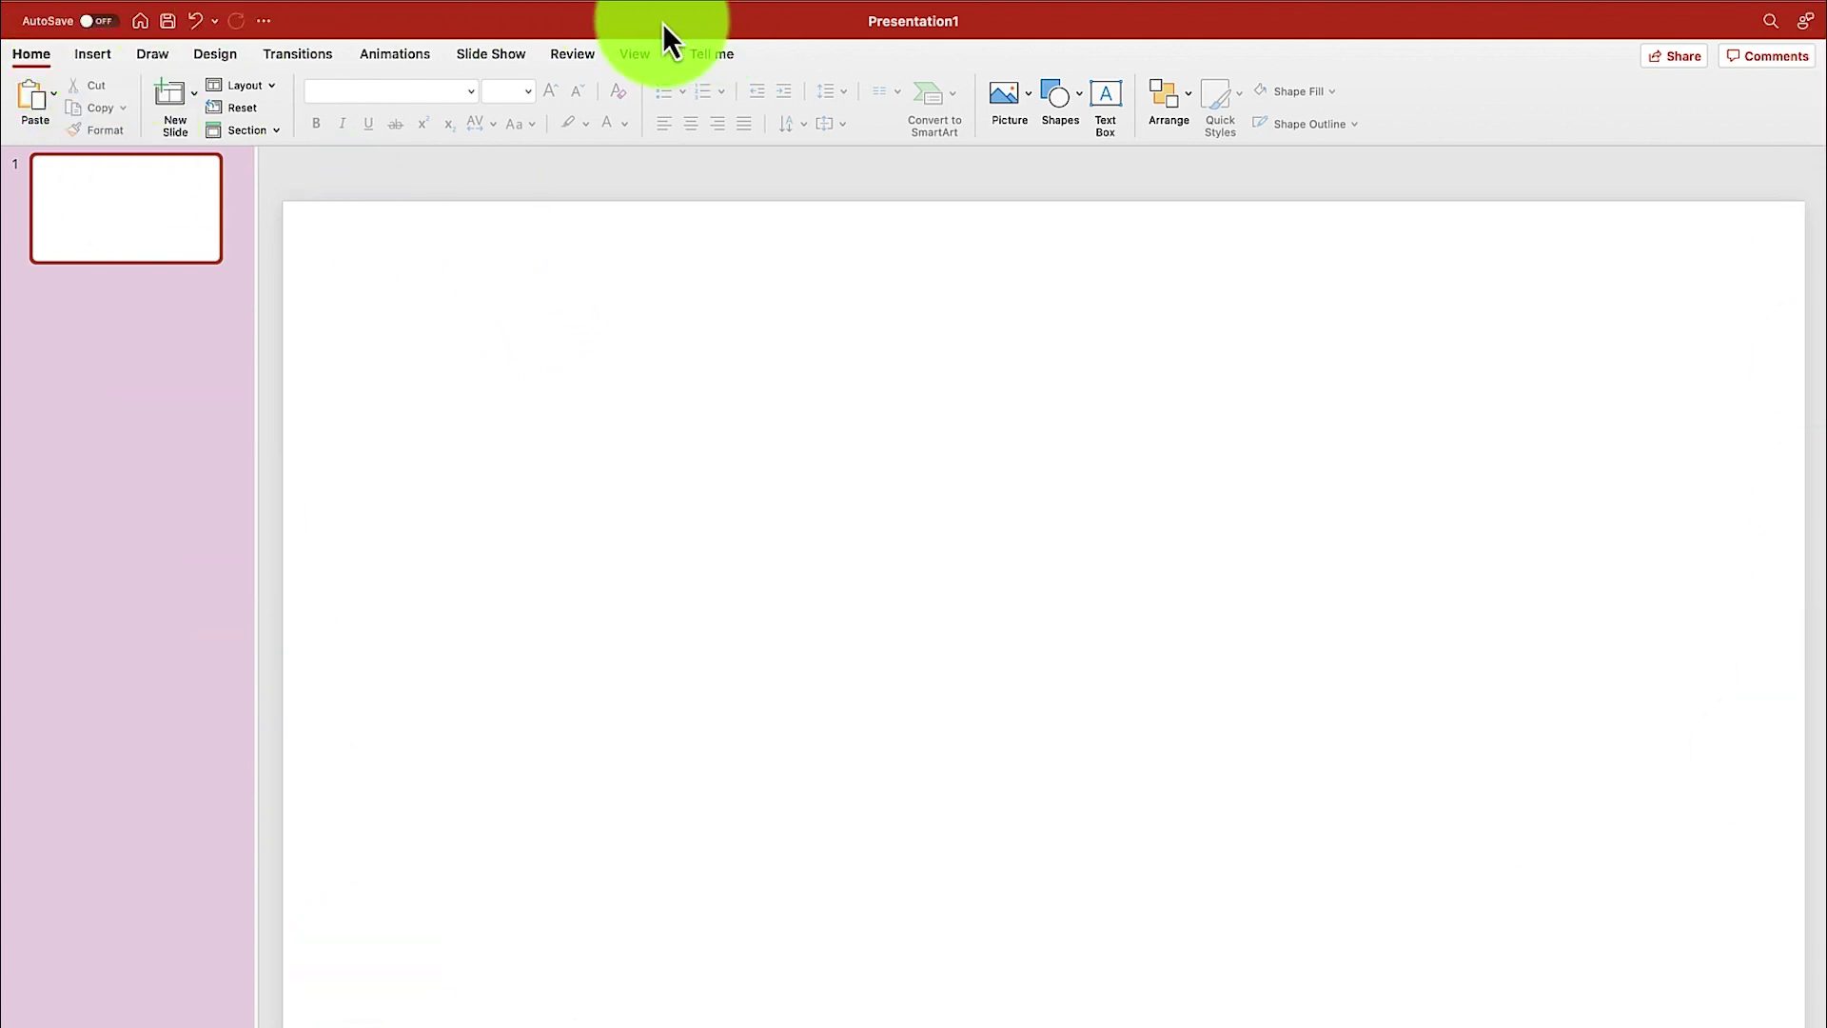
Step: Search the Office Store for 'Pixton', add Pixton Comic Characters and agree to its terms
left_click(93, 57)
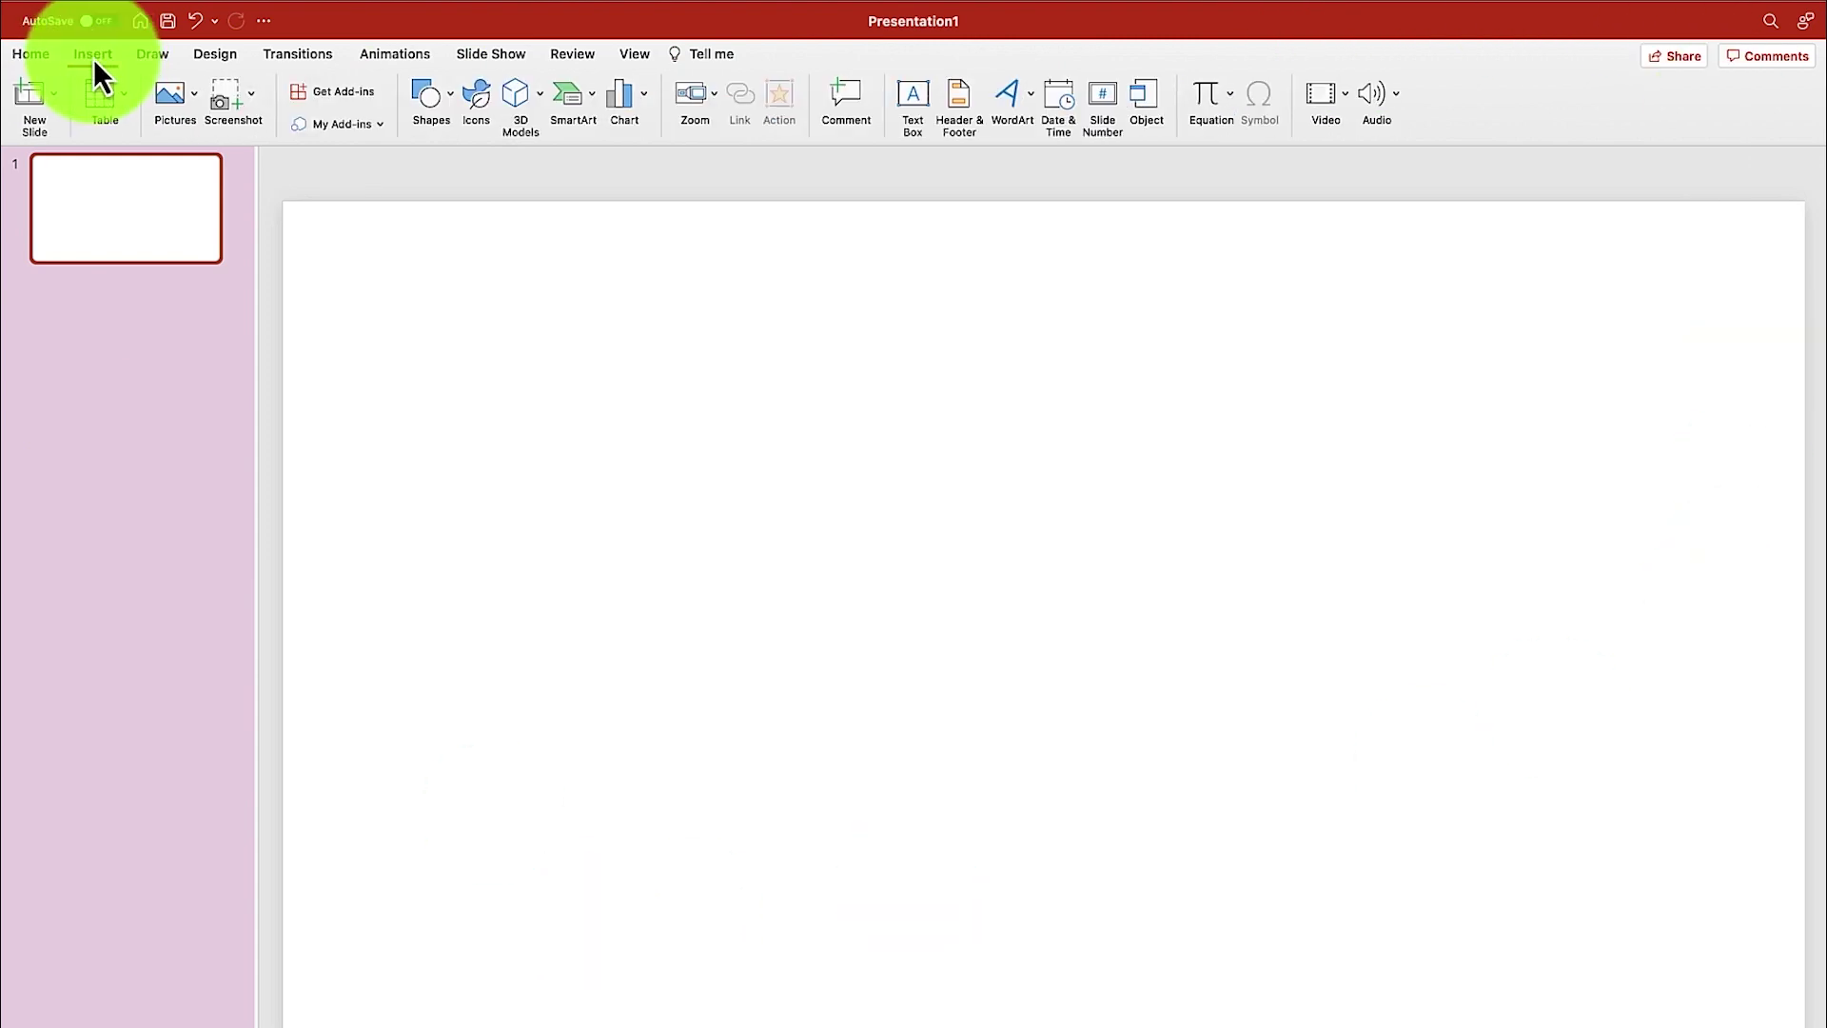
left_click(350, 95)
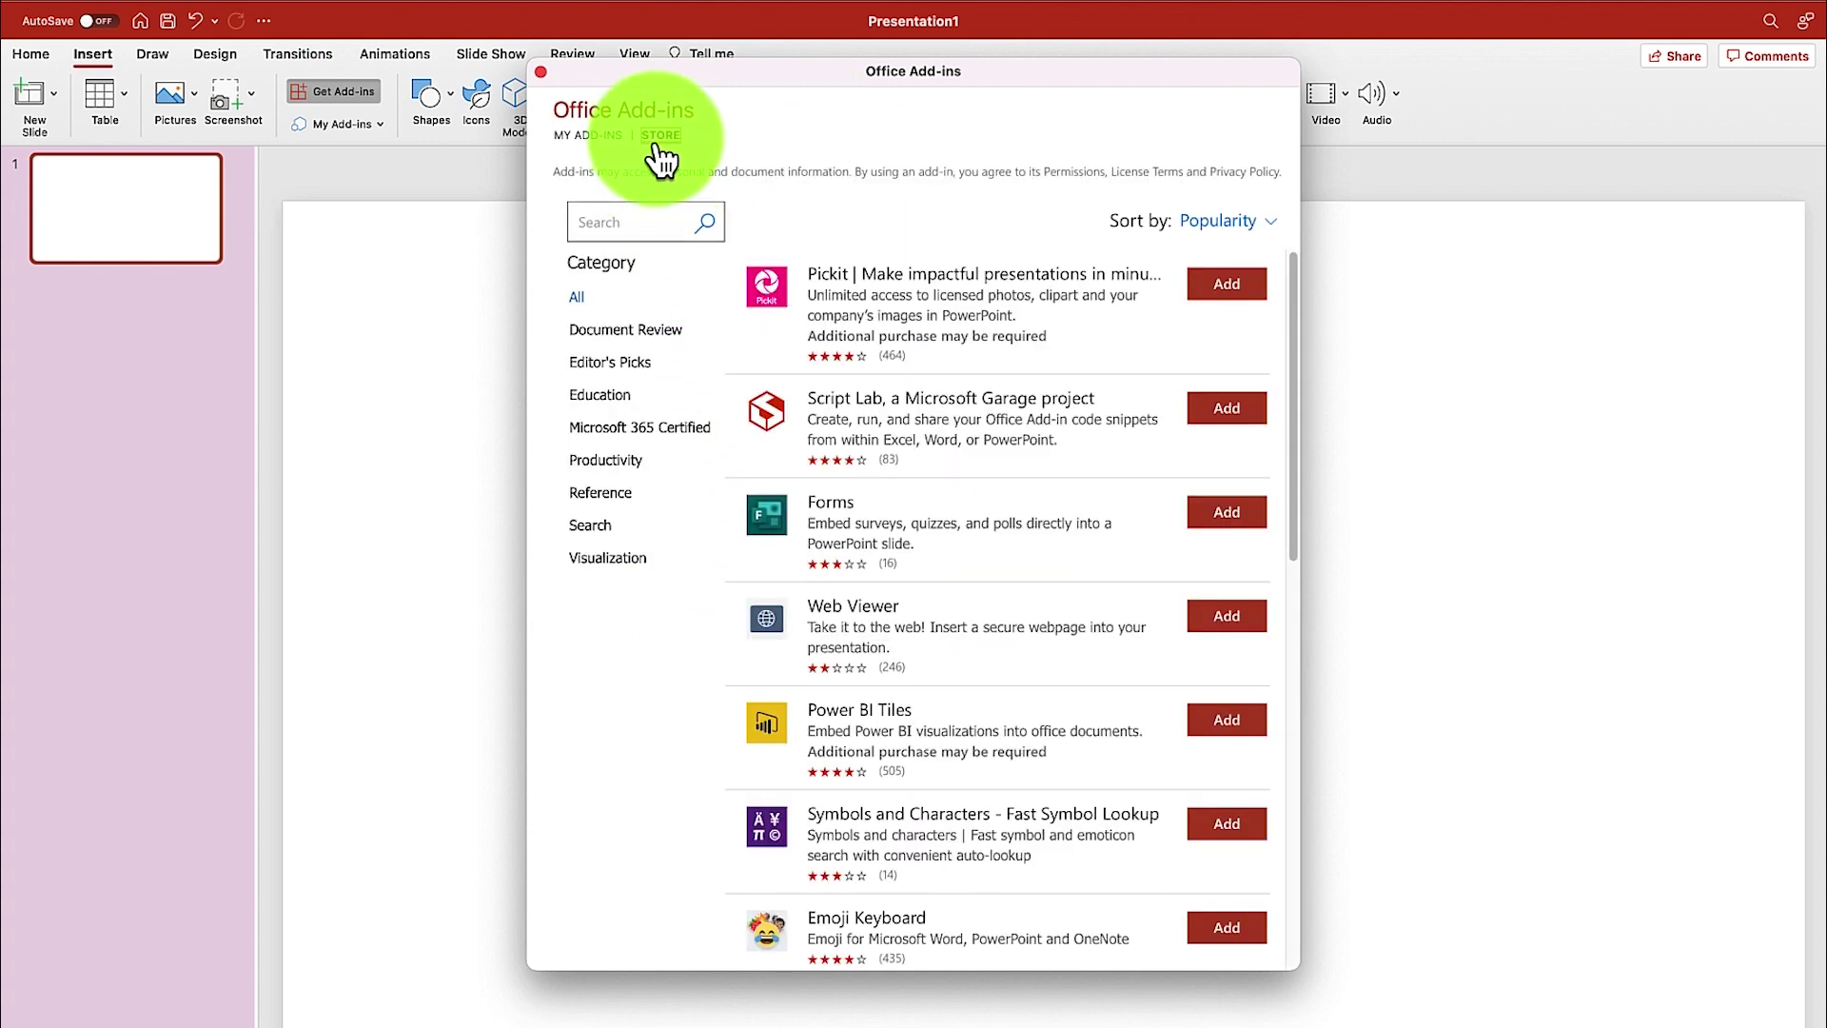
left_click(577, 138)
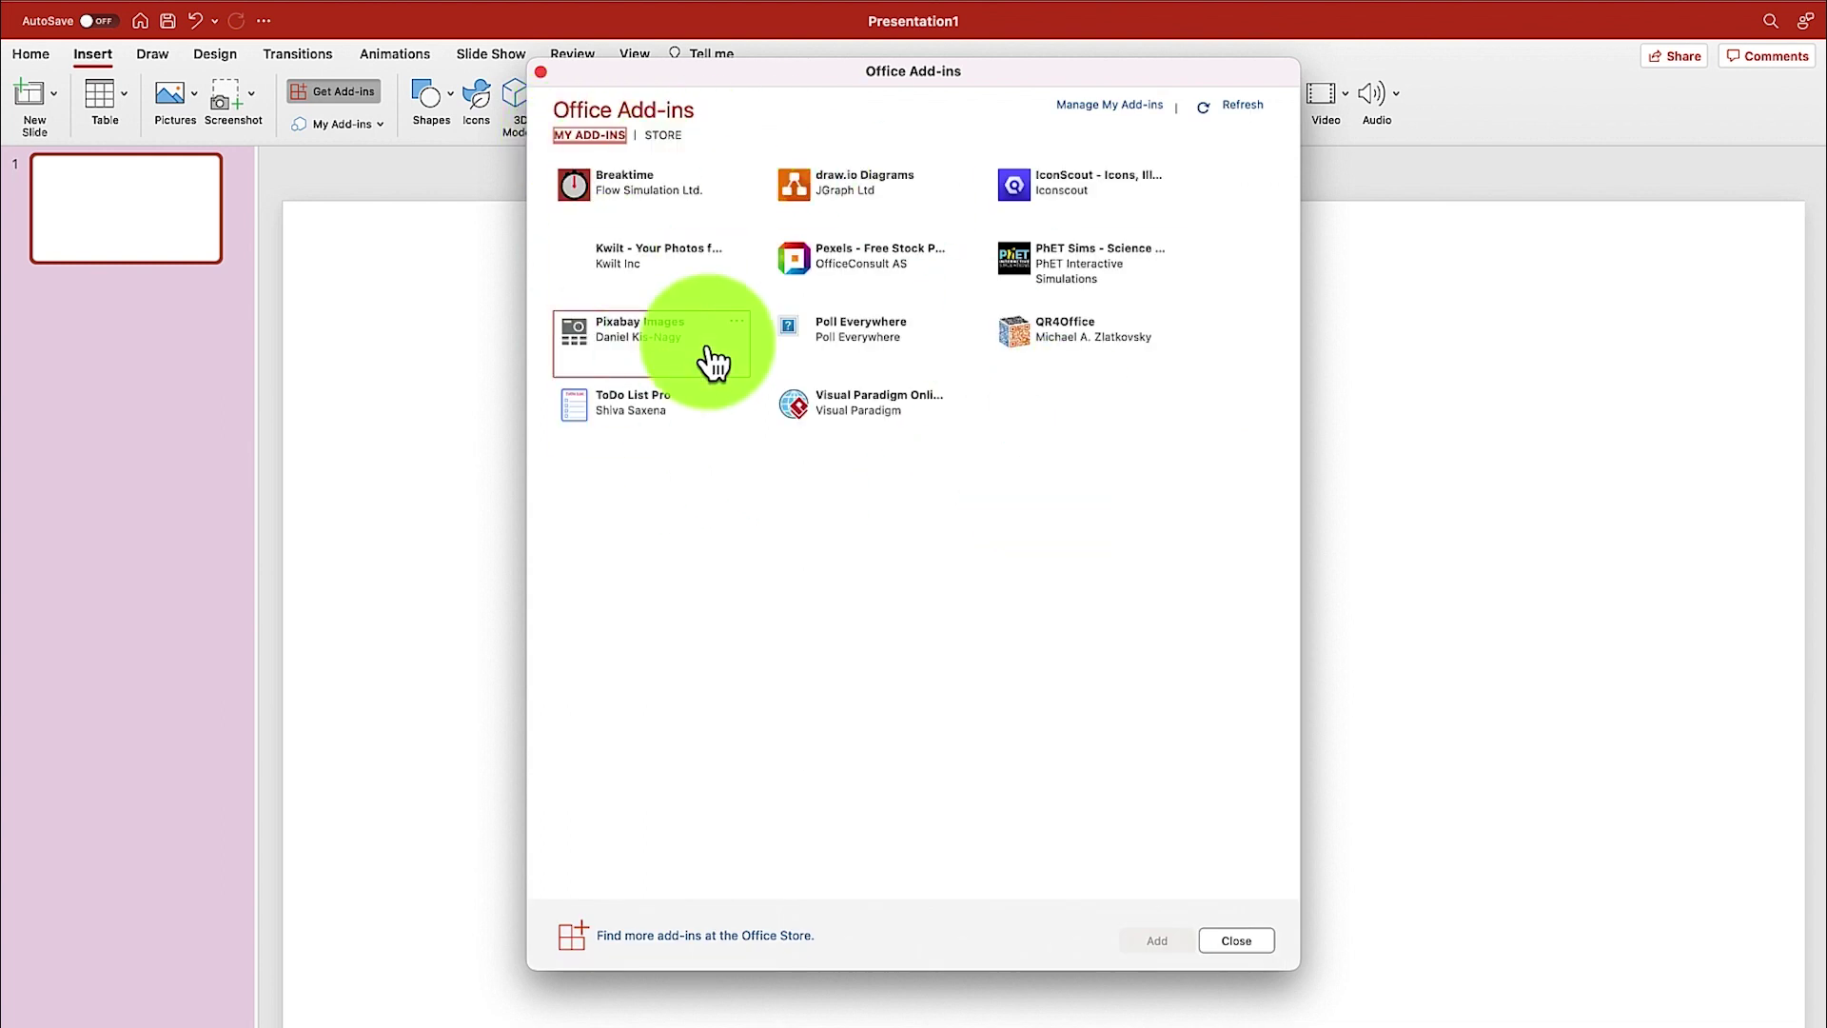
left_click(663, 136)
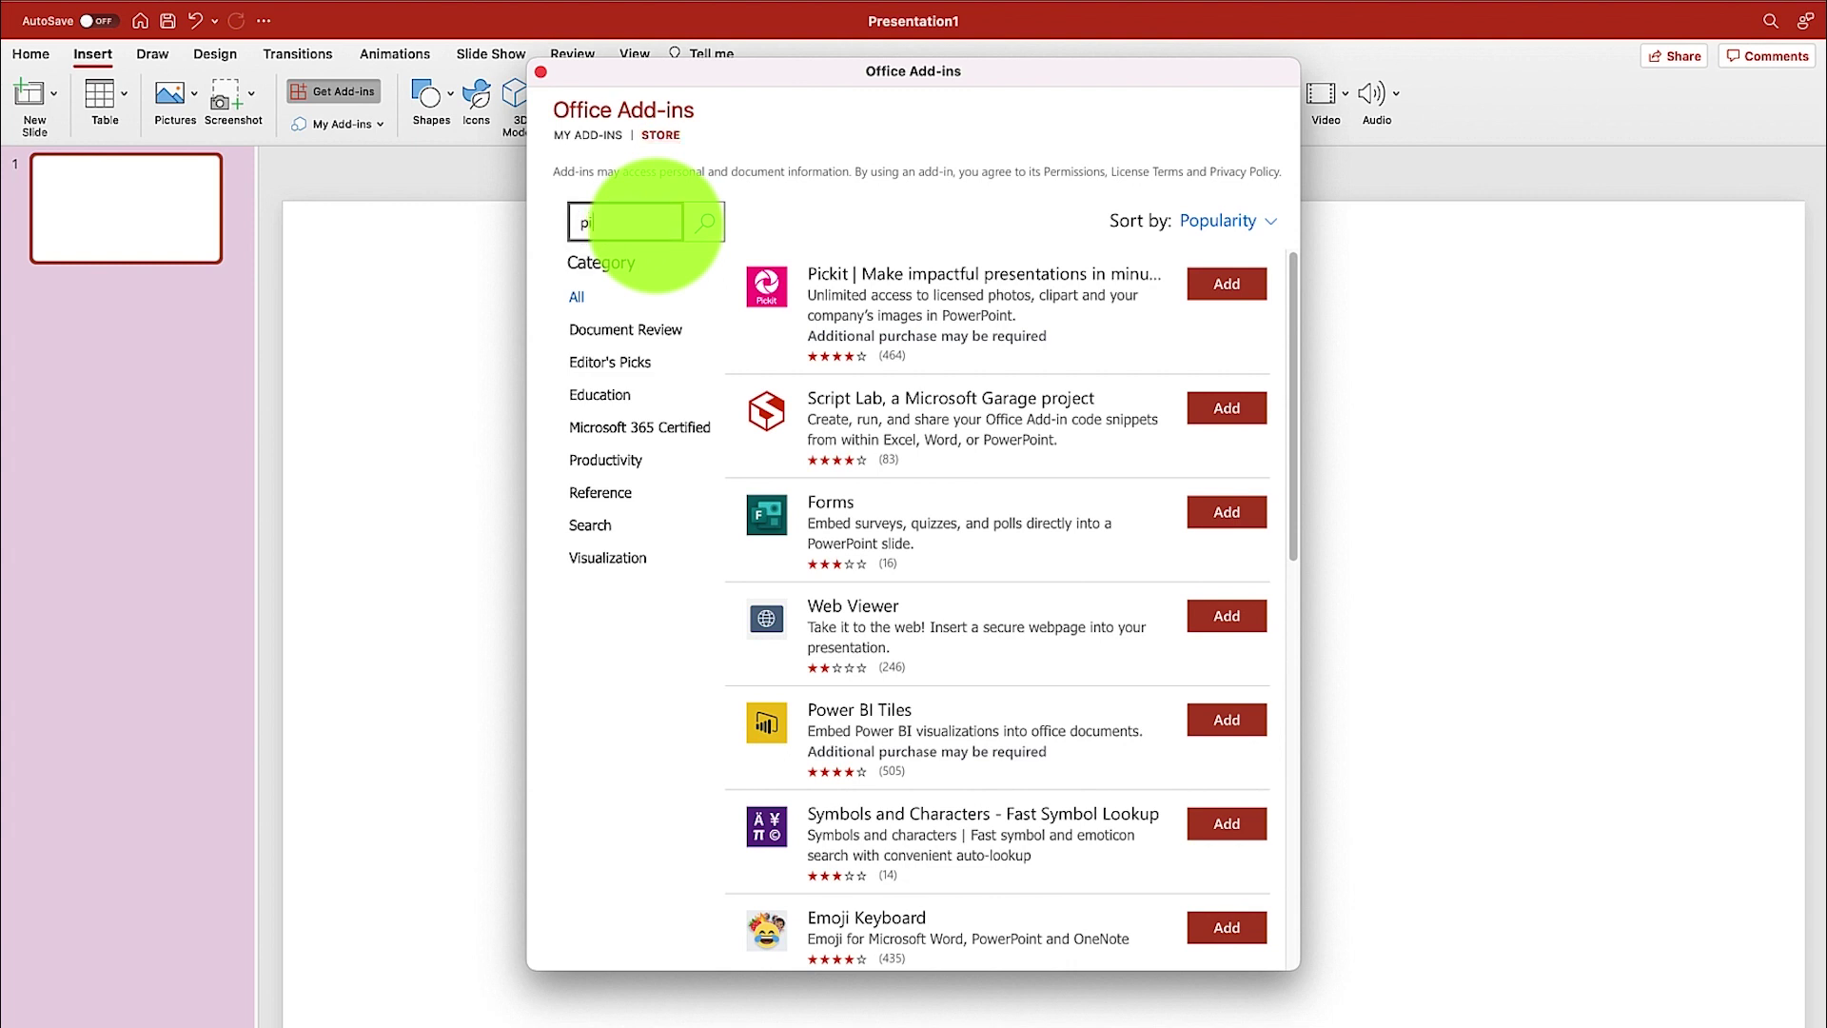
key("Return")
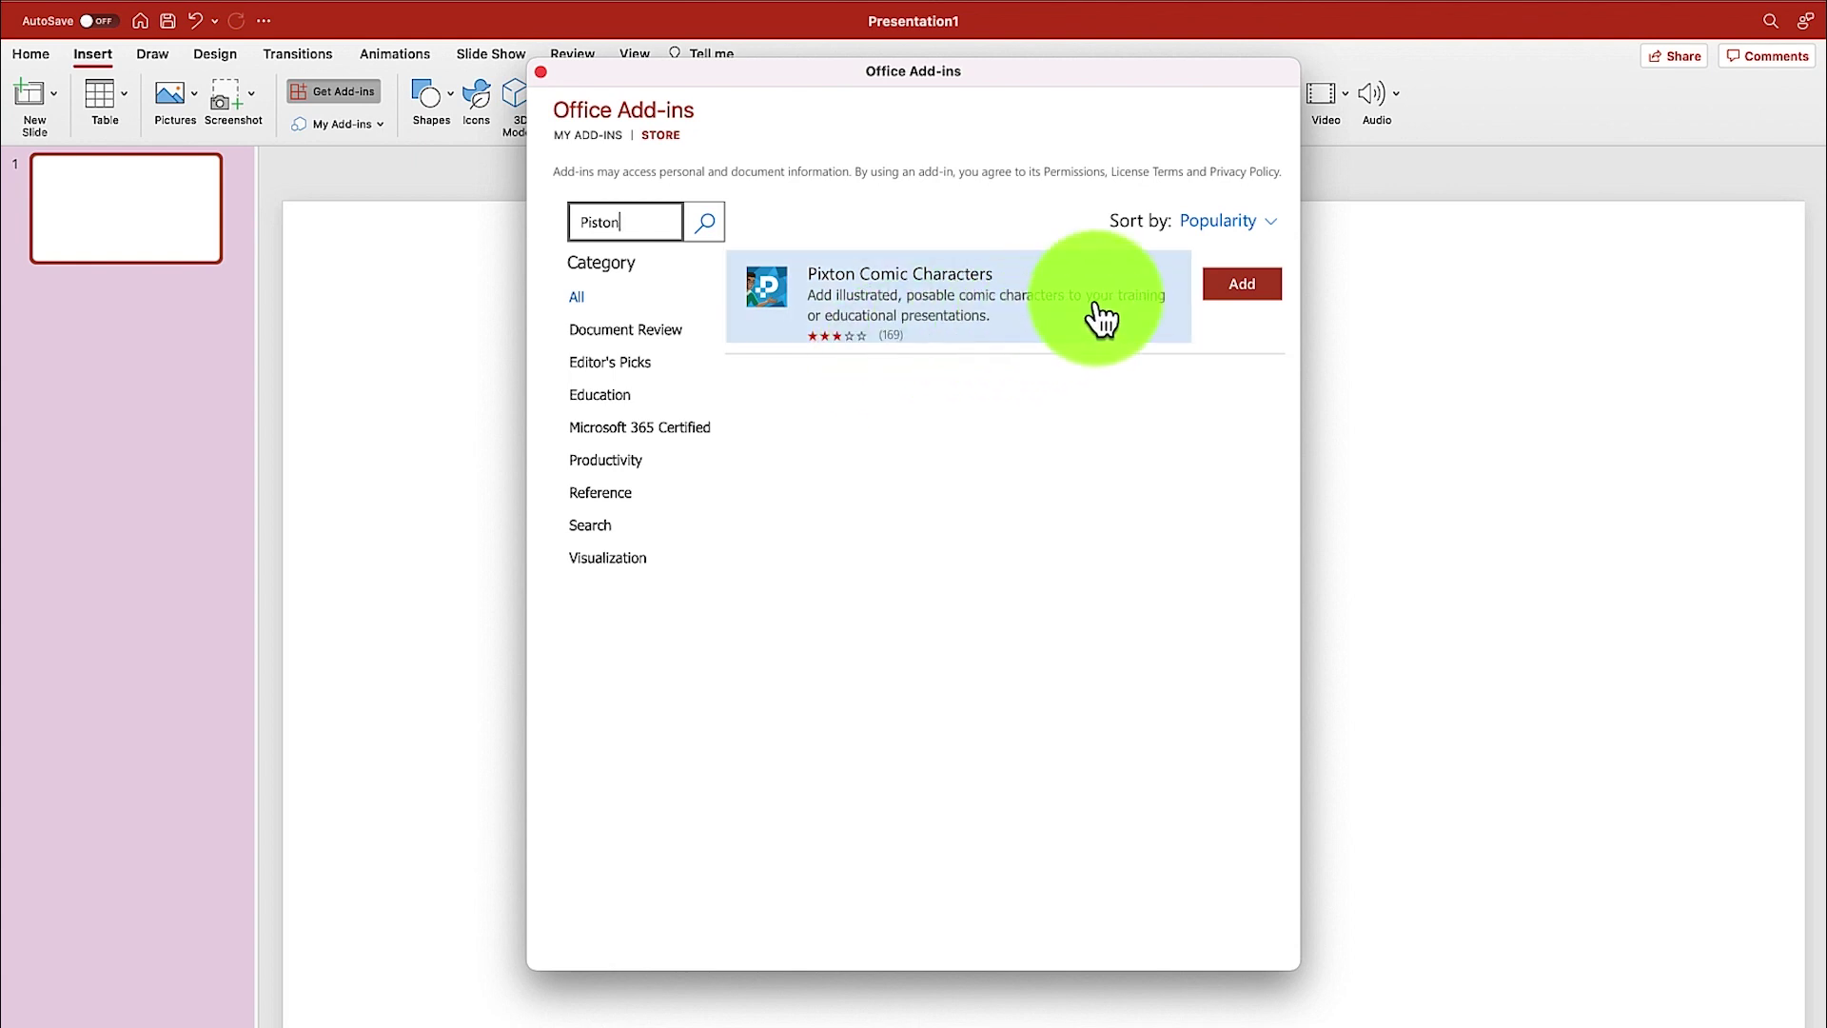
left_click(1252, 298)
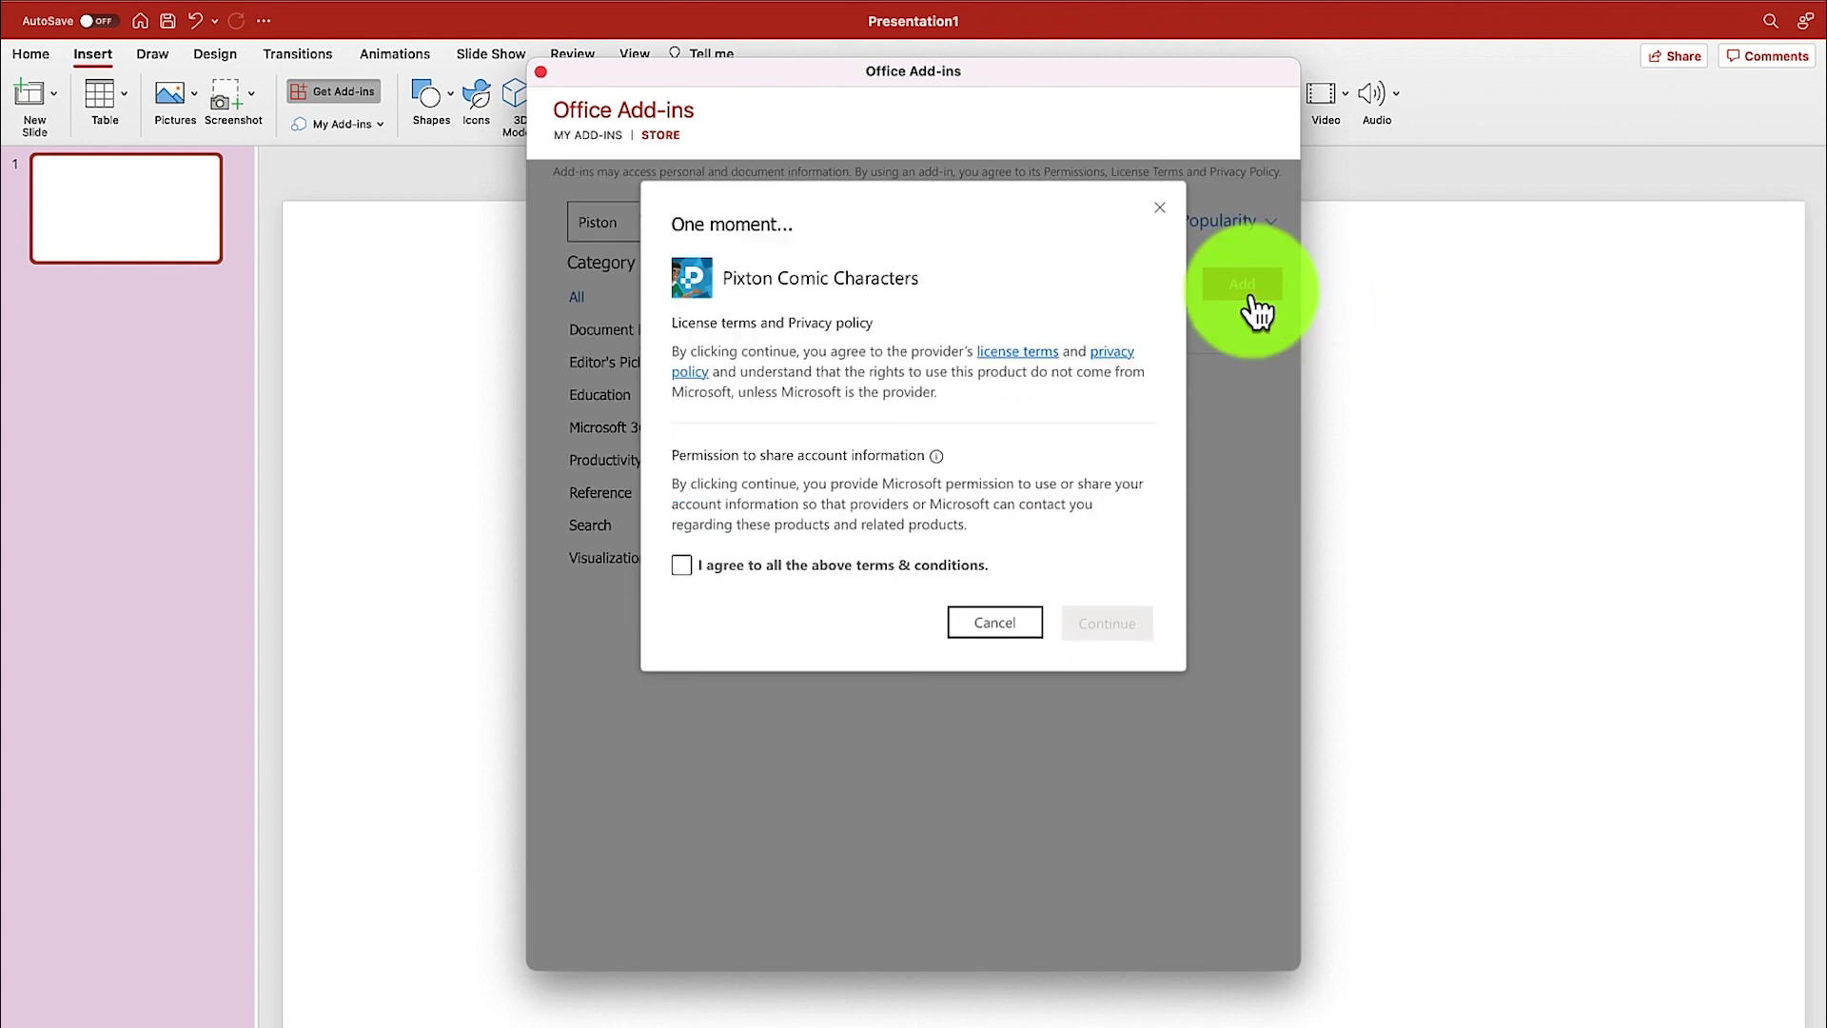
left_click(683, 567)
left_click(1111, 626)
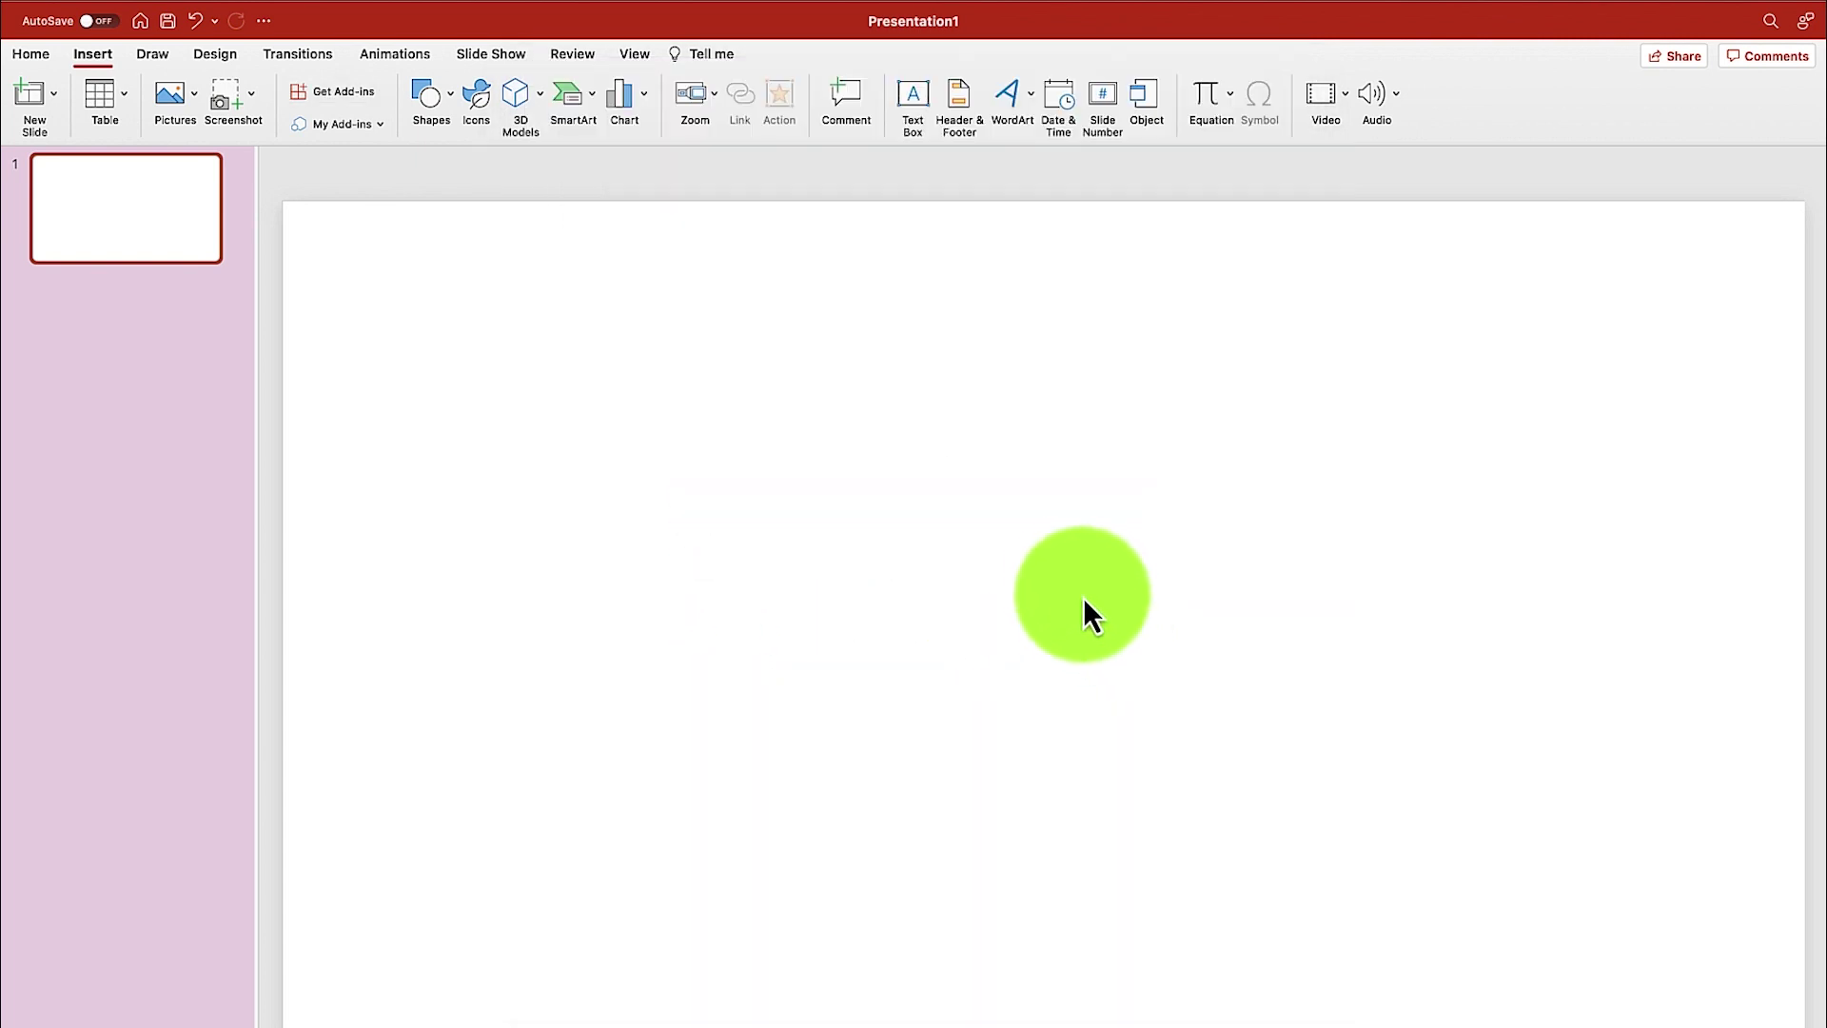
Step: Return to the Home ribbon and dismiss the Pixton Characters introduction tip with Got it
left_click(30, 55)
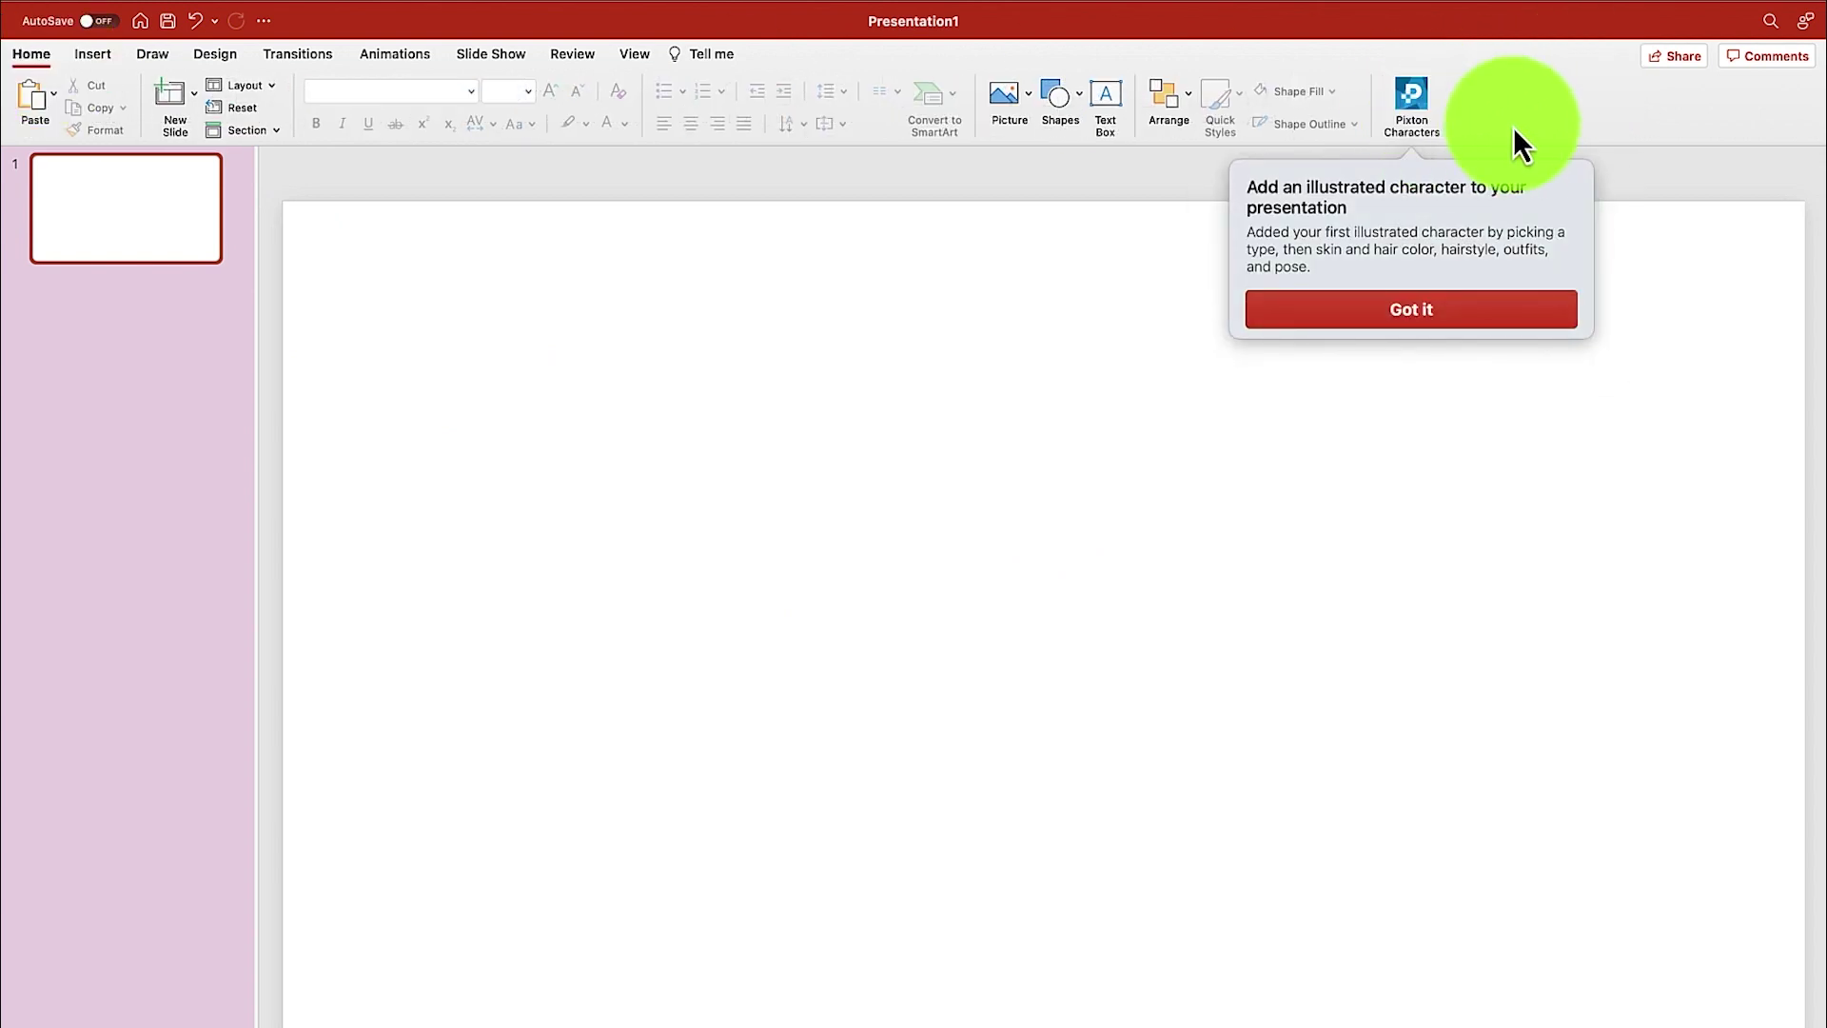
left_click(1416, 311)
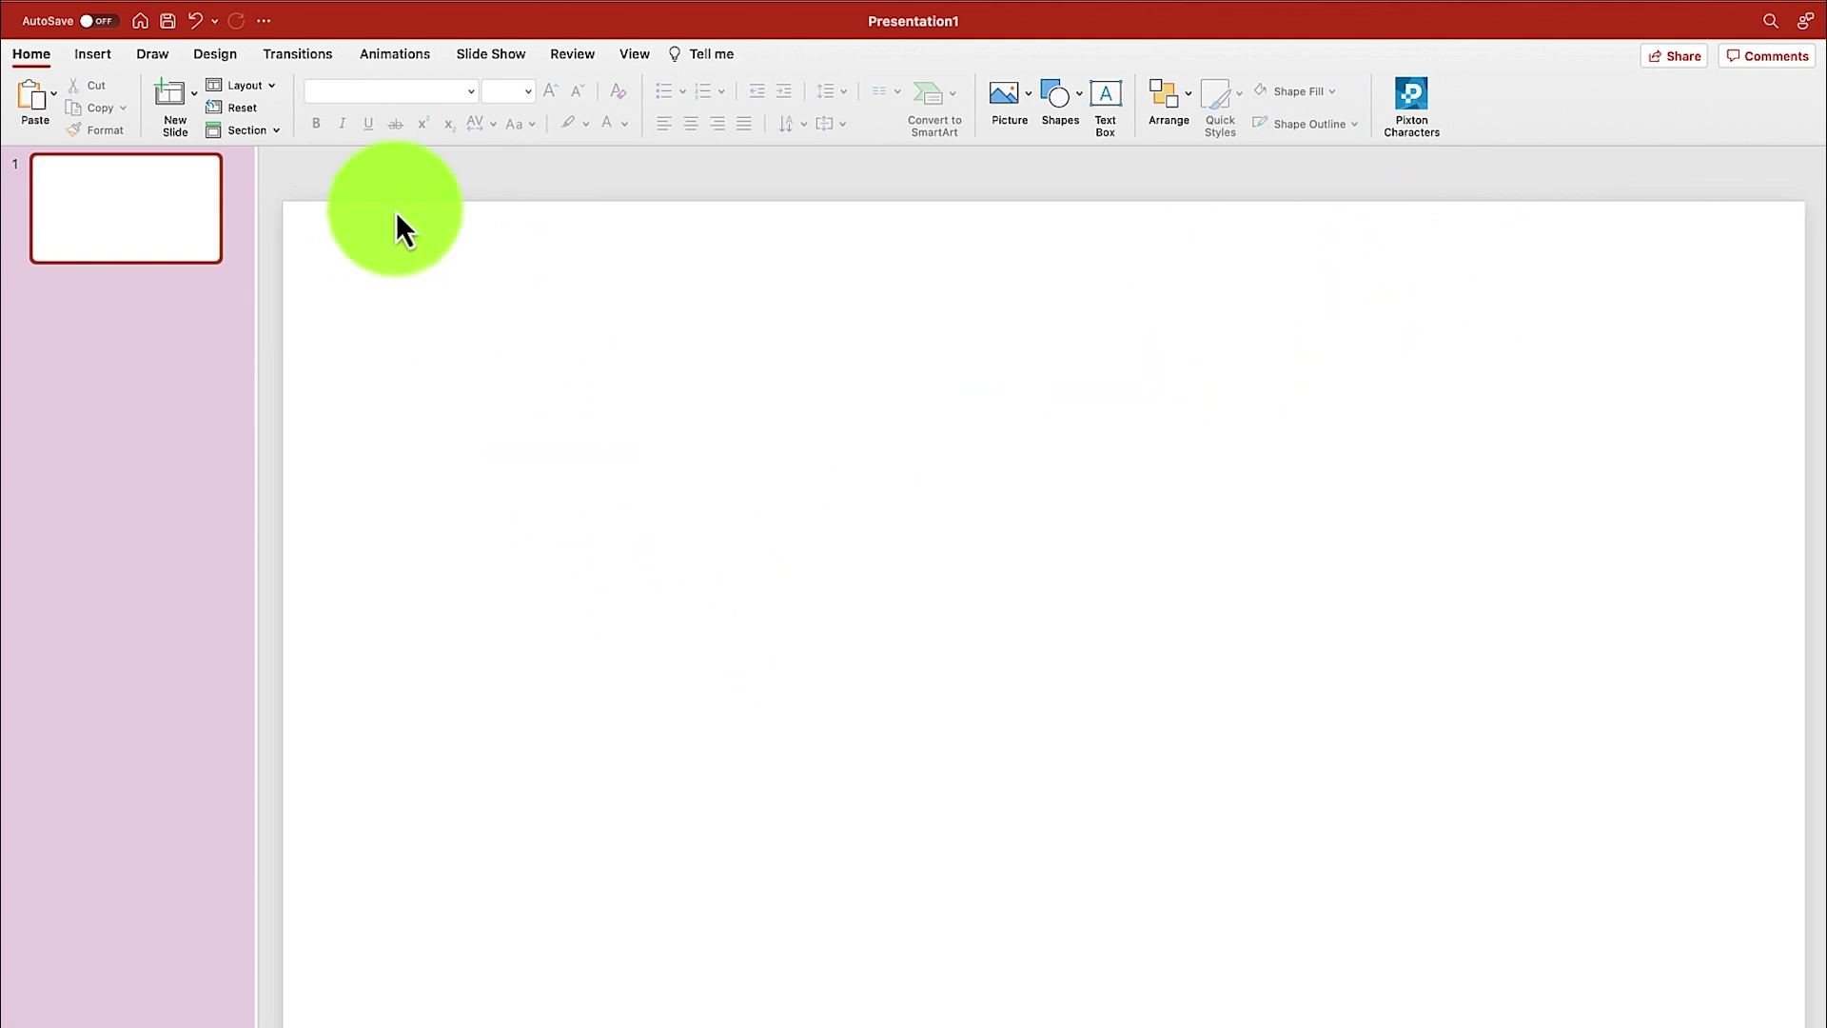
Step: Open the Pixton Characters task pane and choose Get Started to reach the character types
left_click(1424, 109)
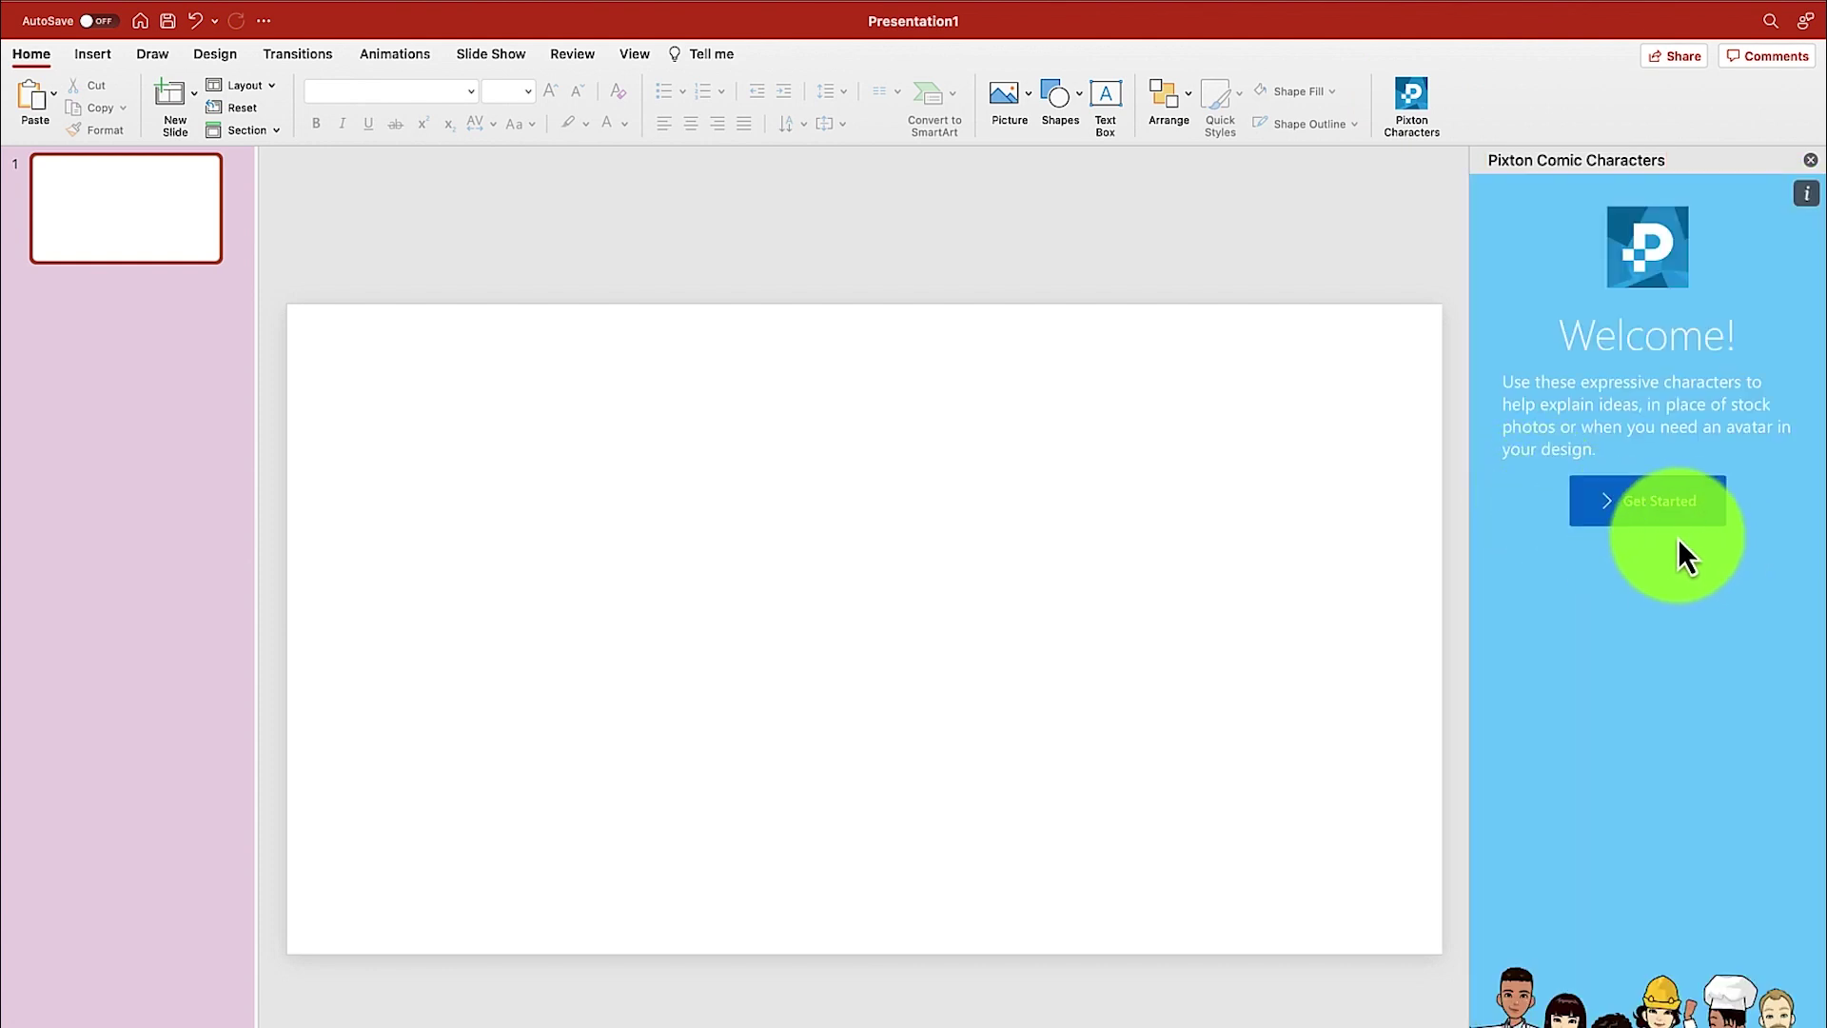
left_click(1672, 523)
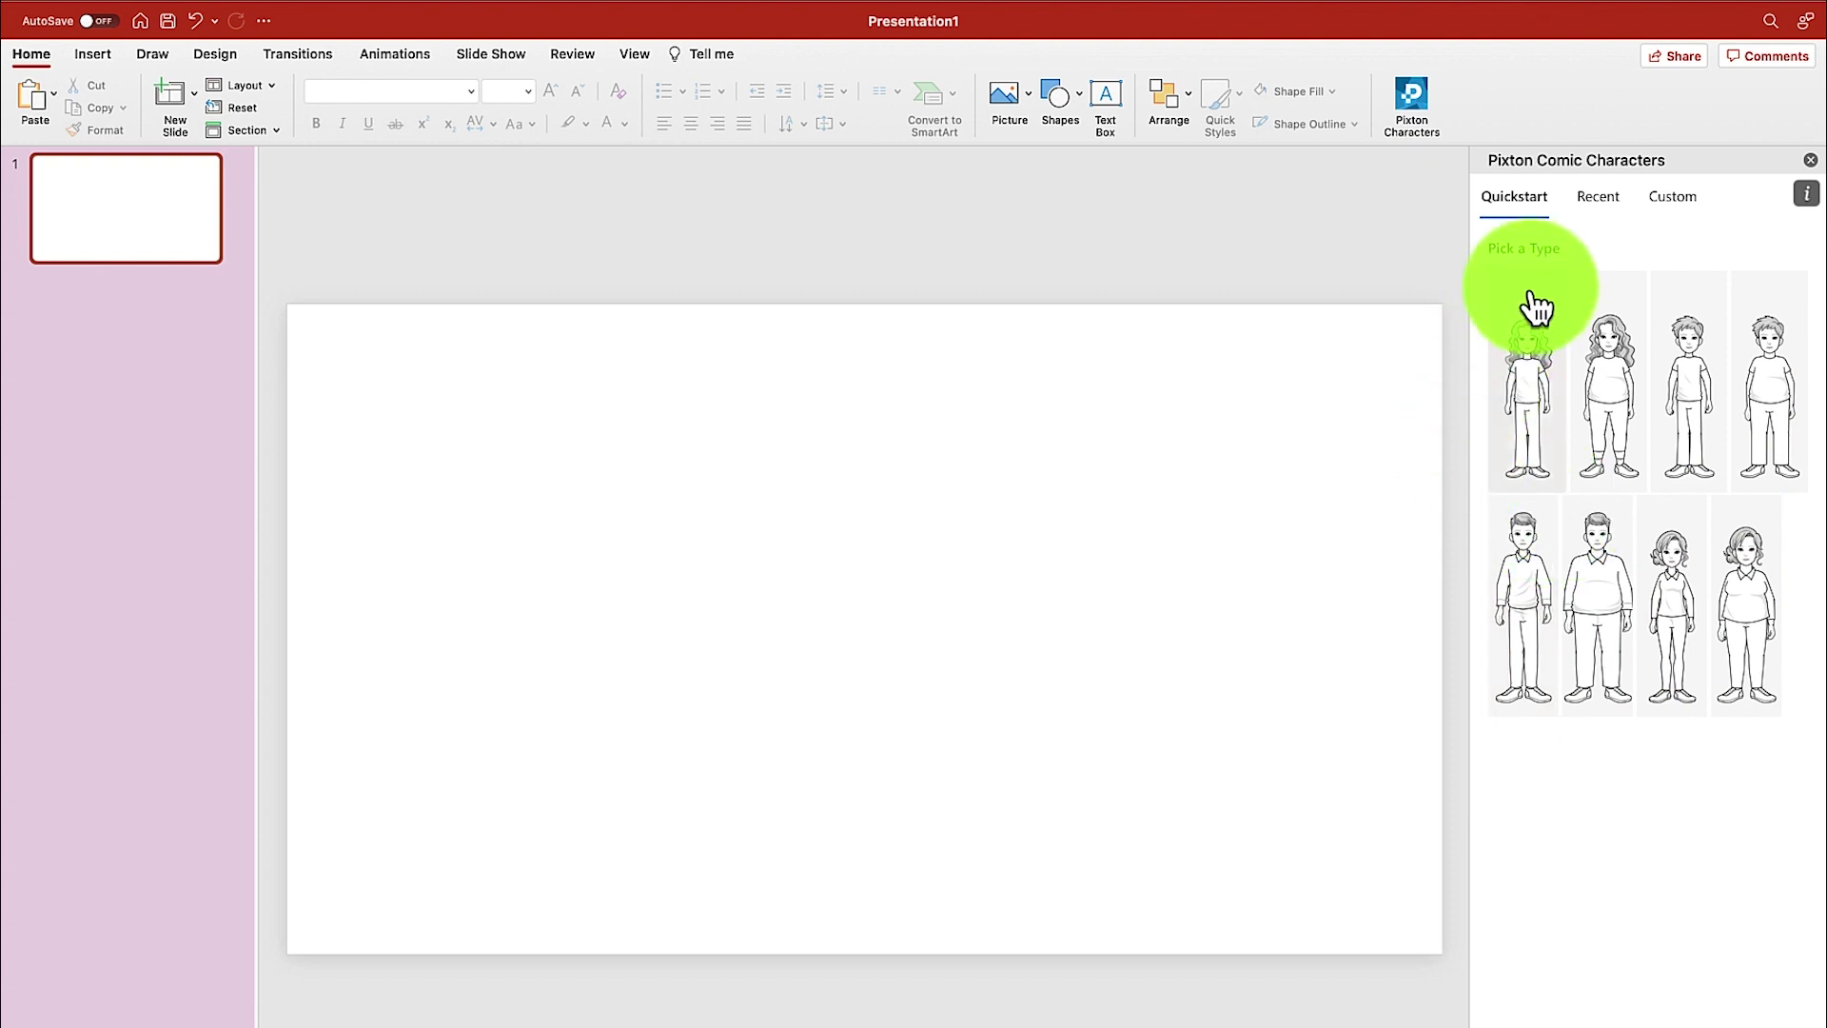
Step: Build a Quickstart adult male character with a chosen skin colour and hairstyle
left_click(1618, 213)
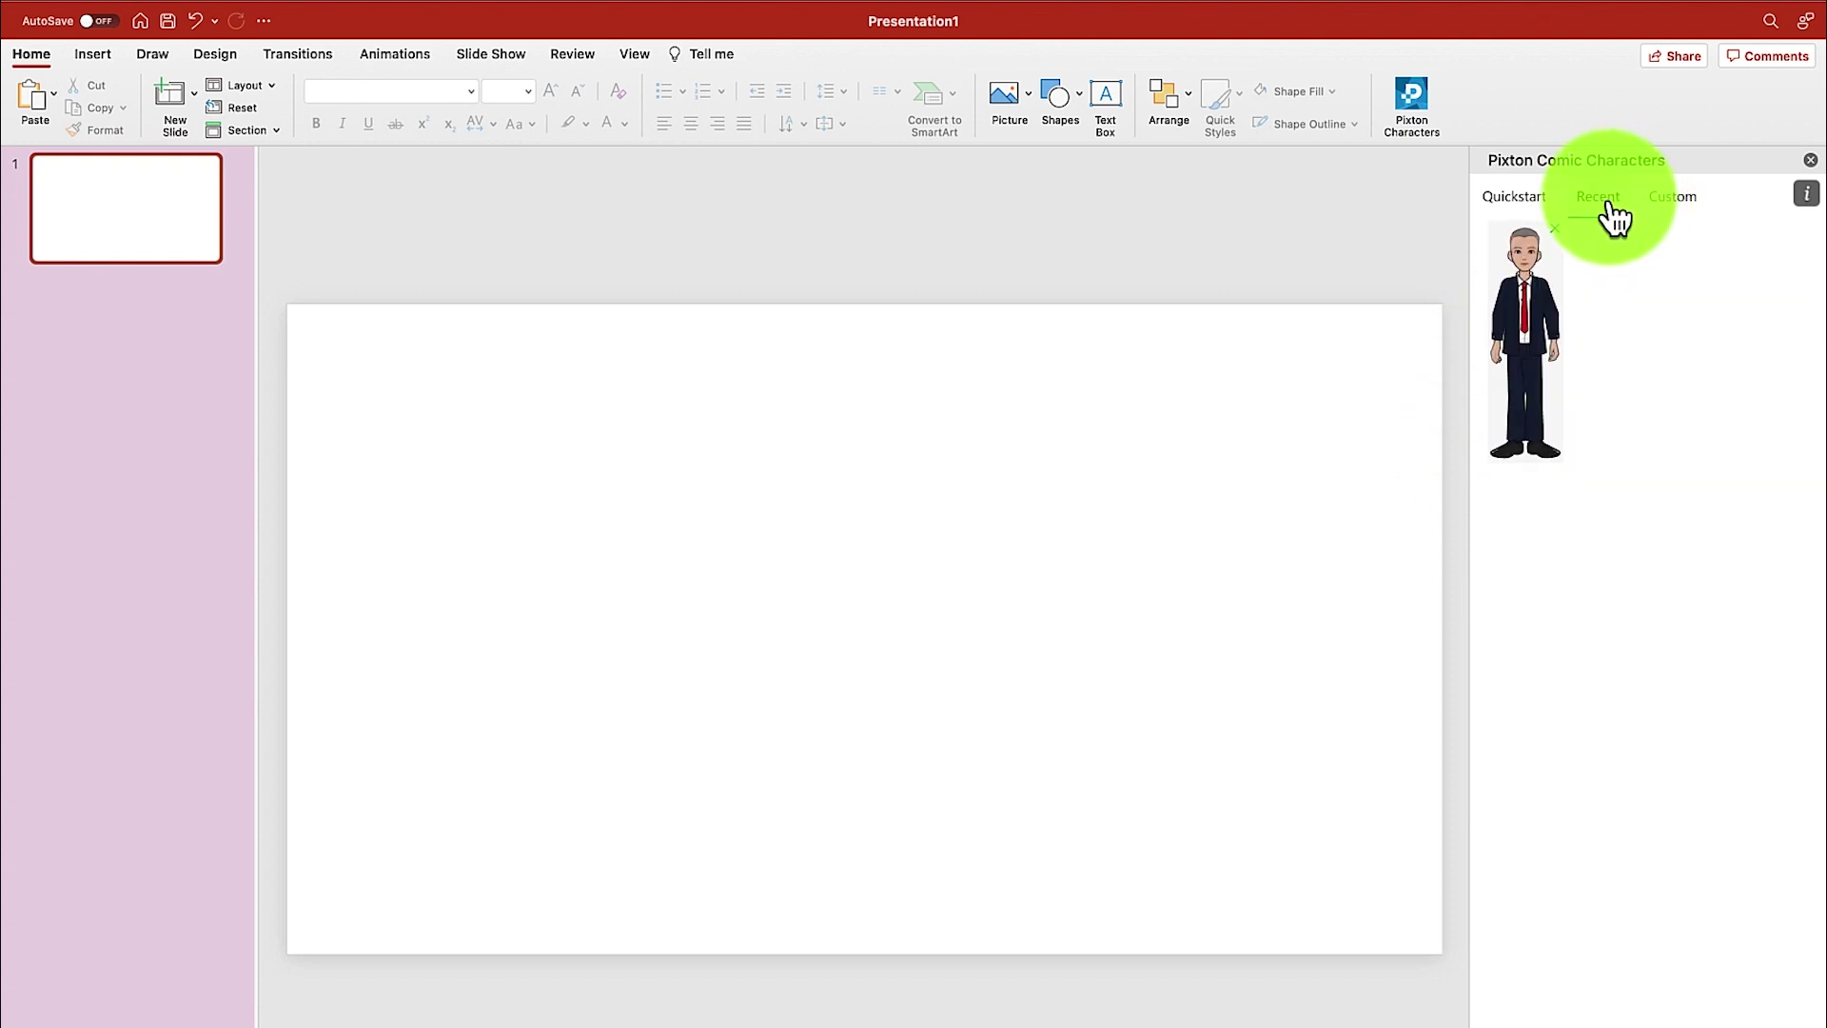
left_click(1664, 211)
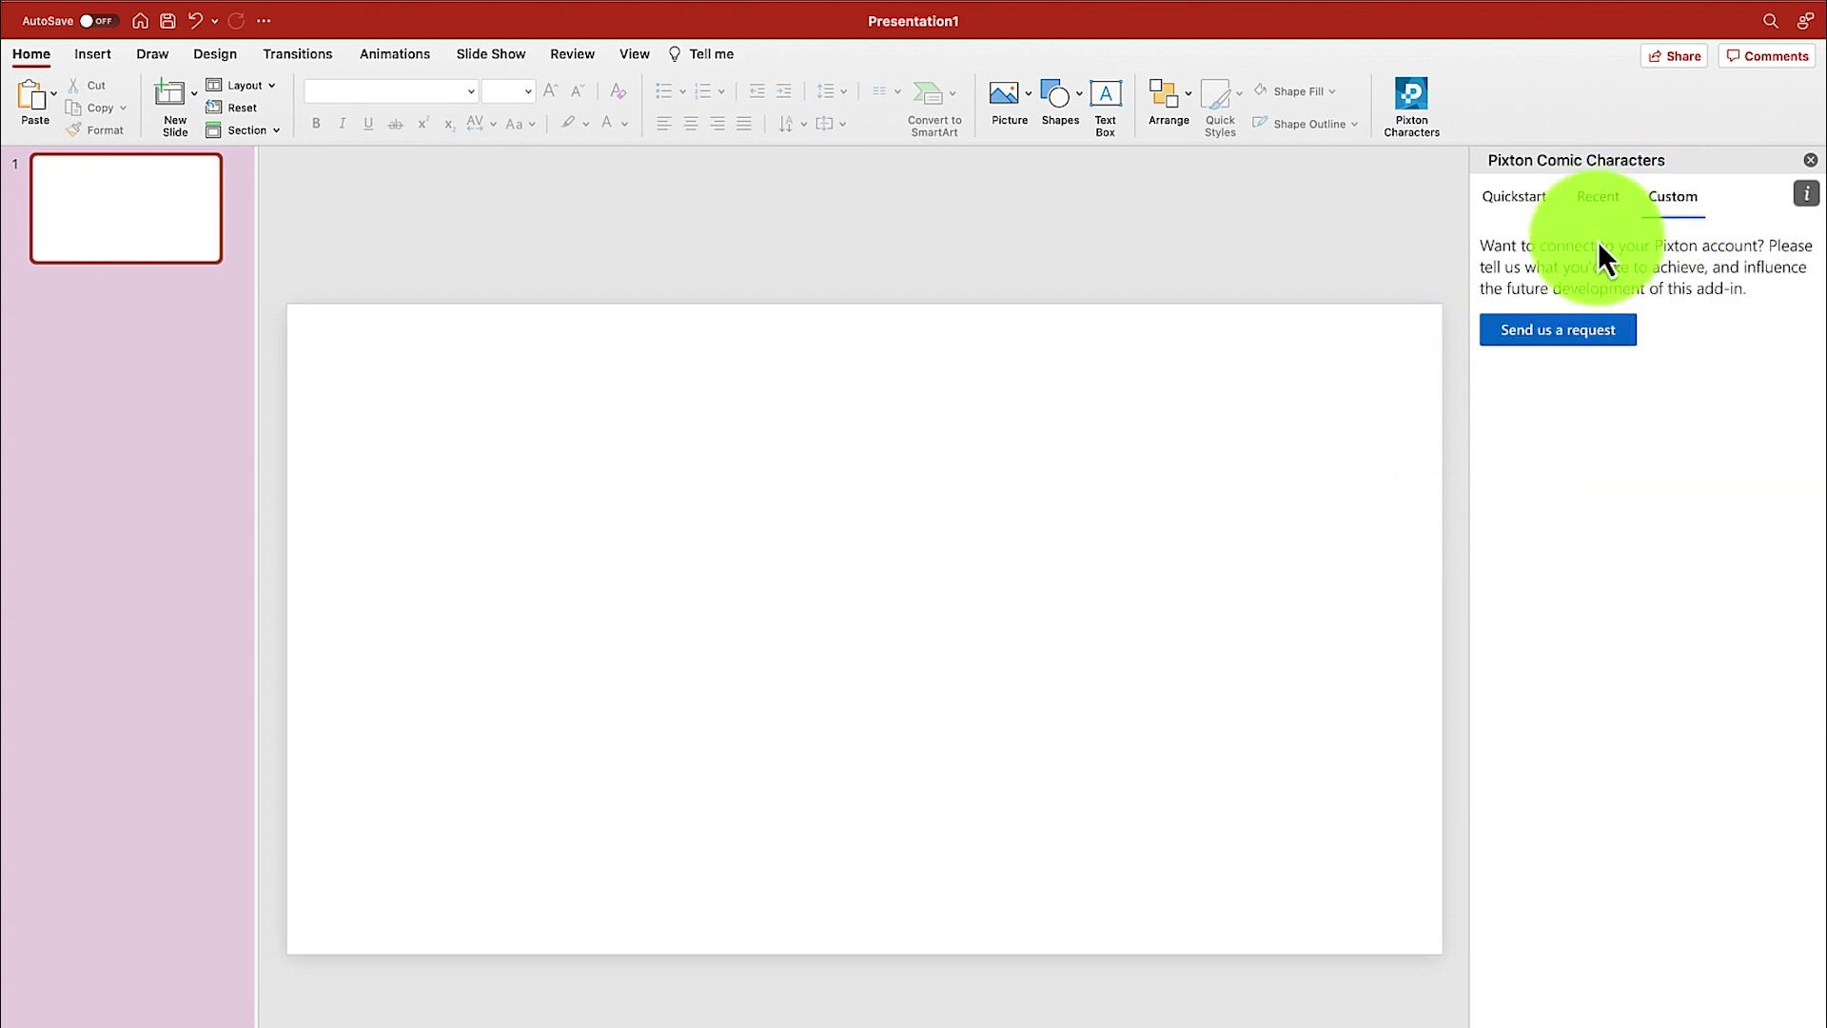
left_click(1519, 204)
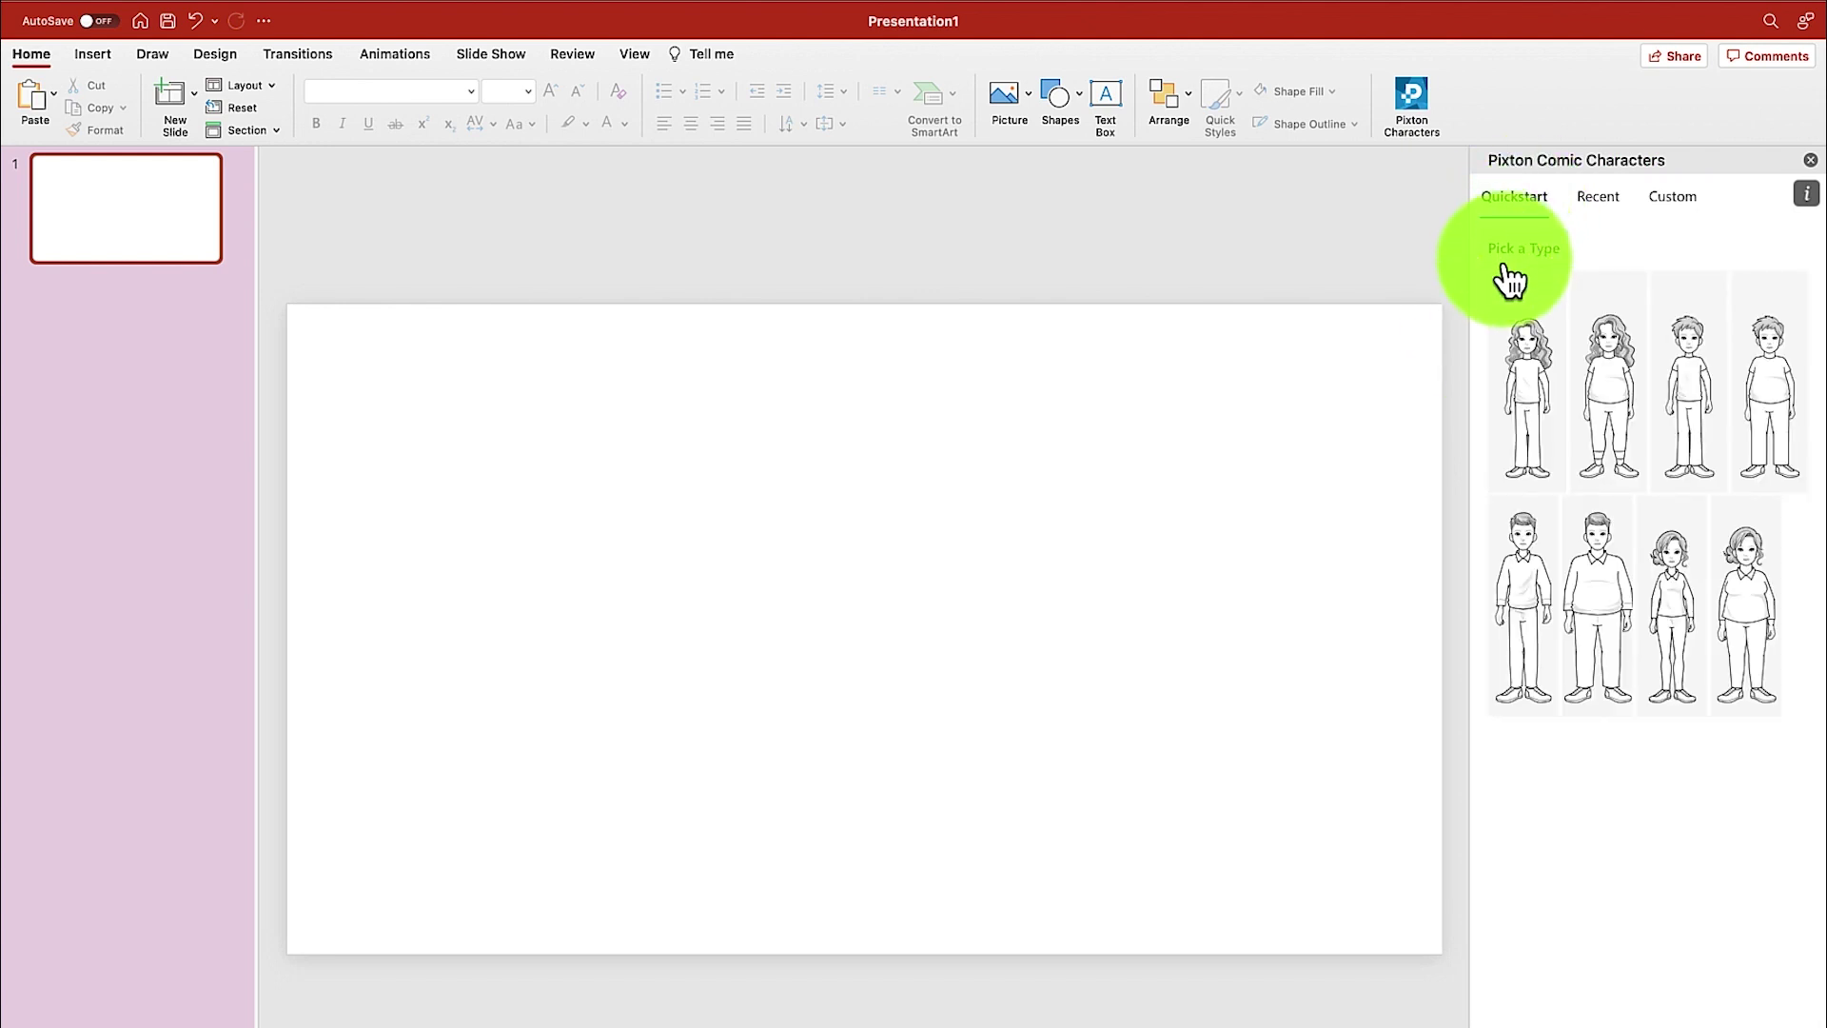
left_click(1536, 620)
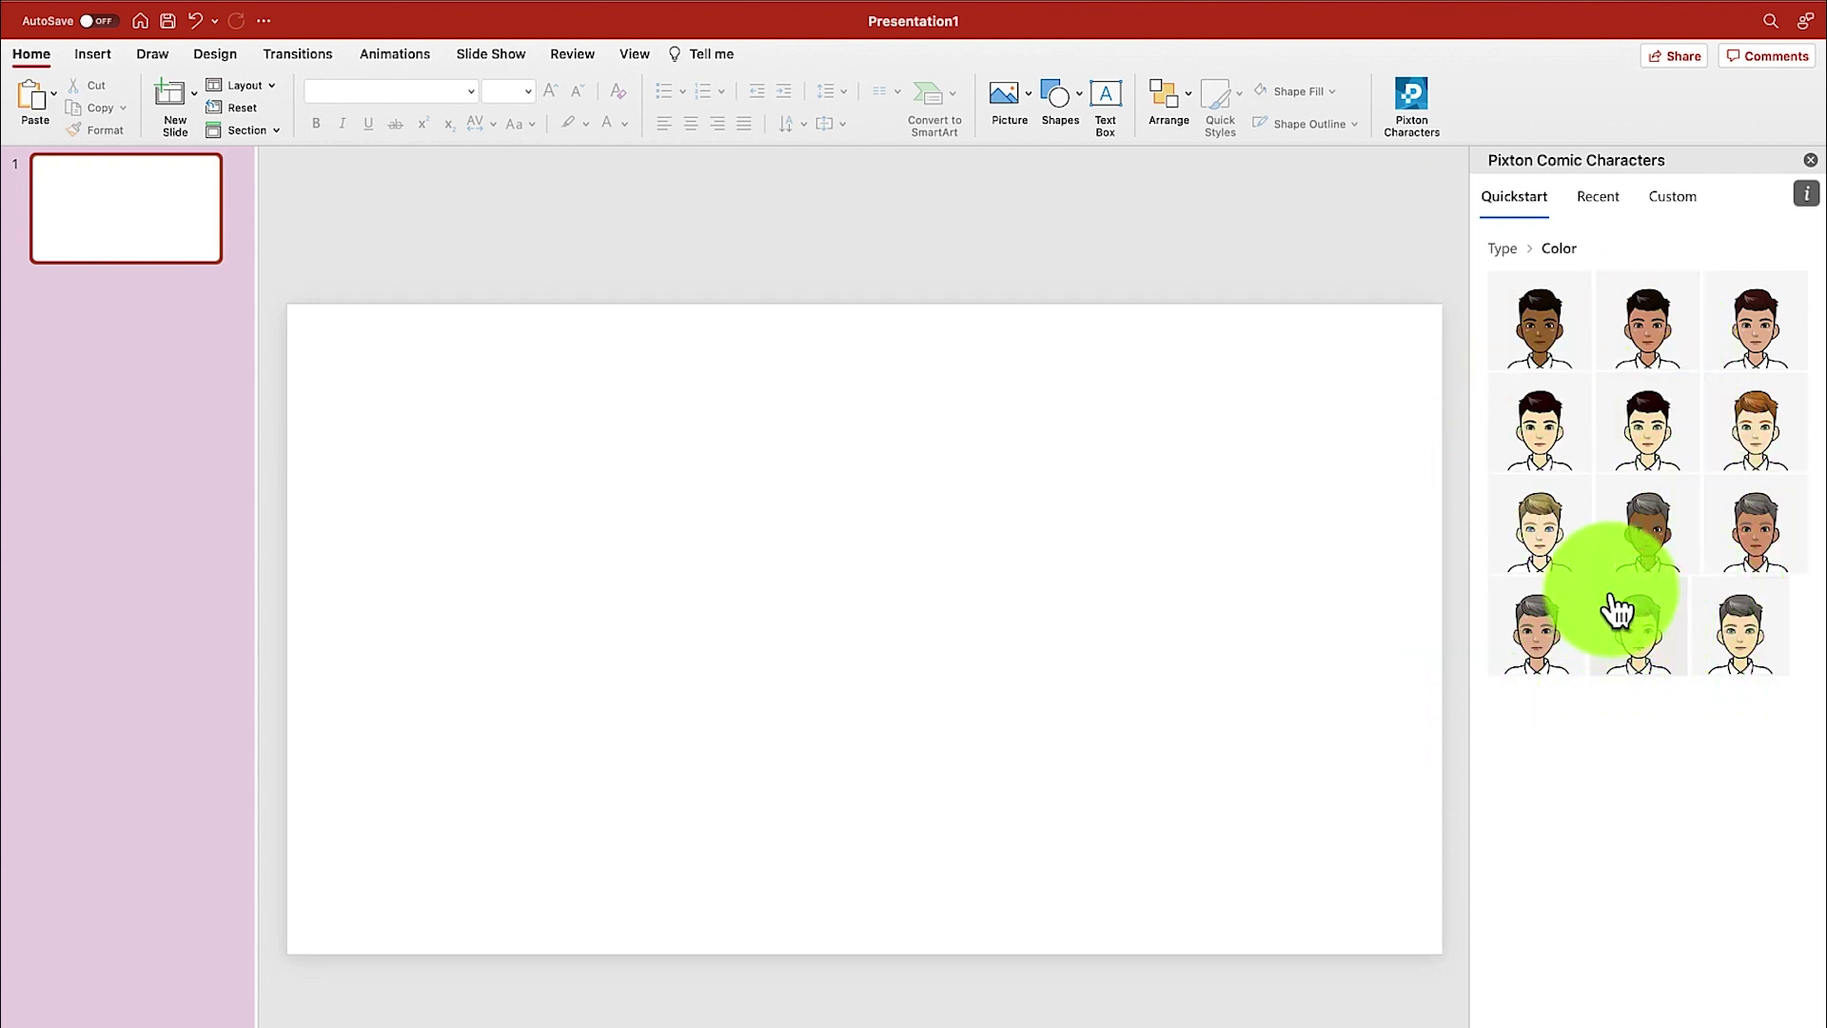
left_click(1668, 445)
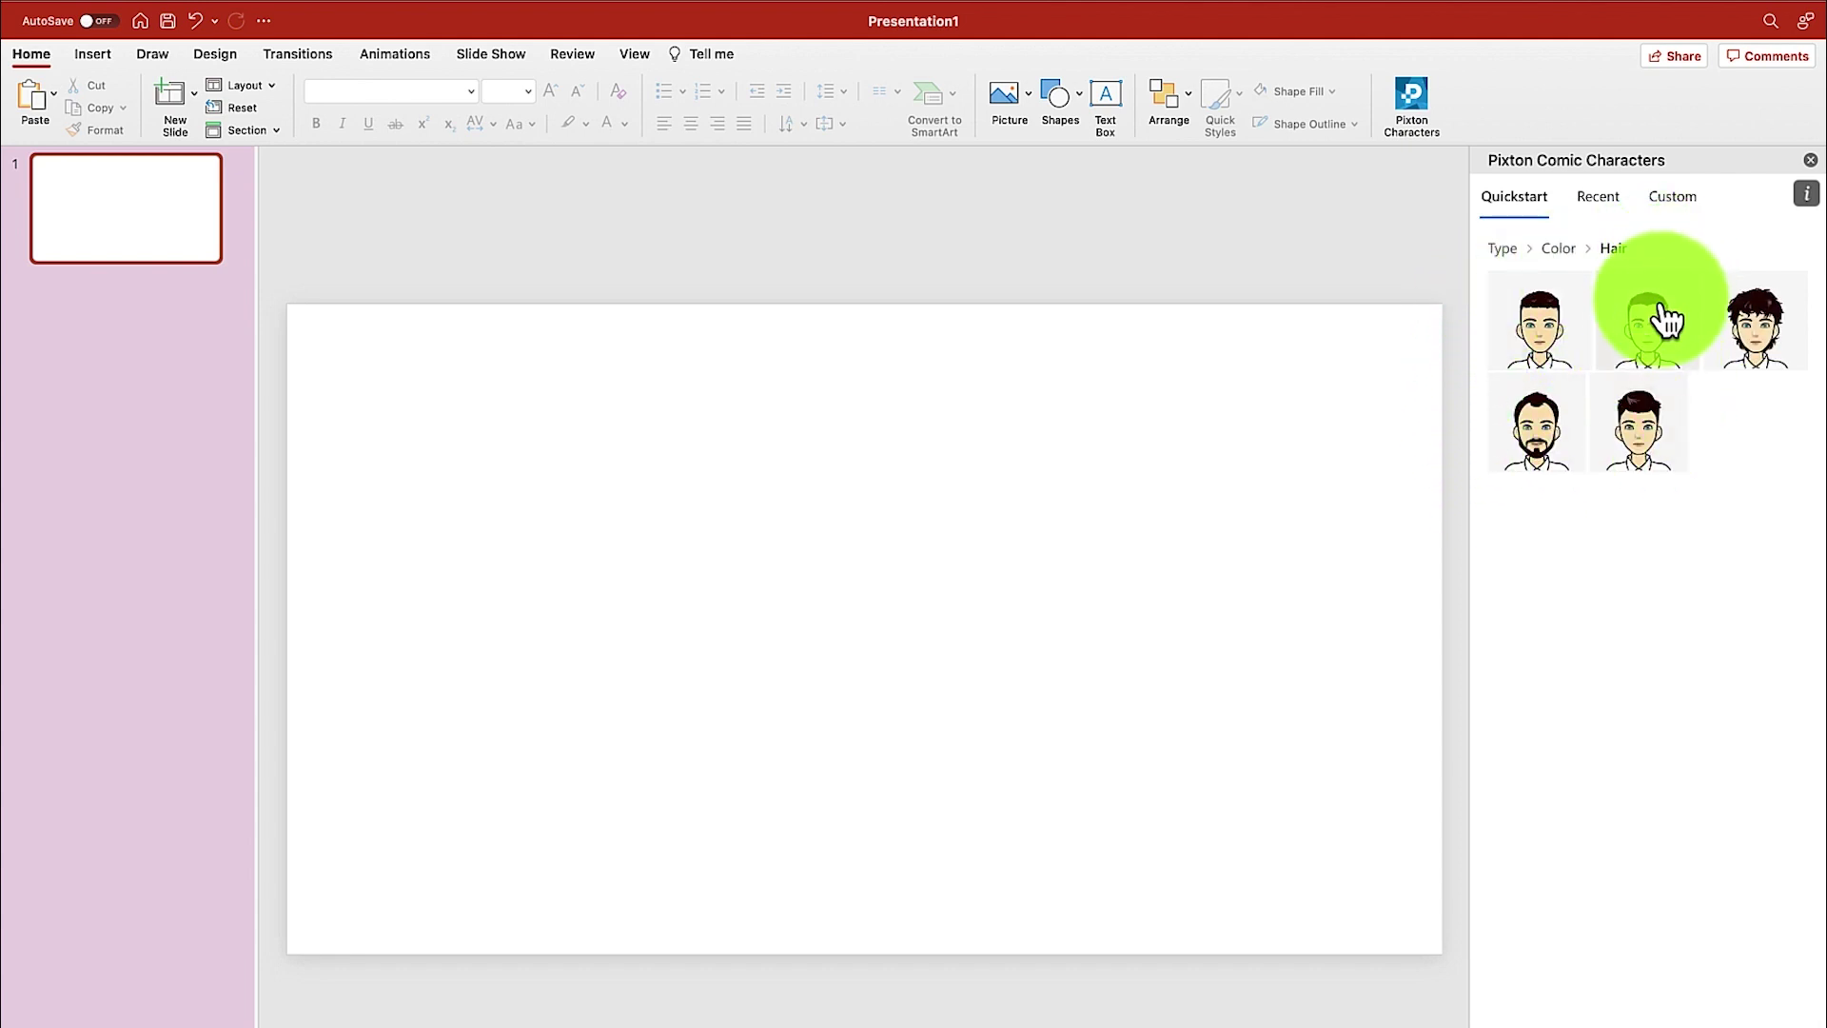
left_click(1647, 352)
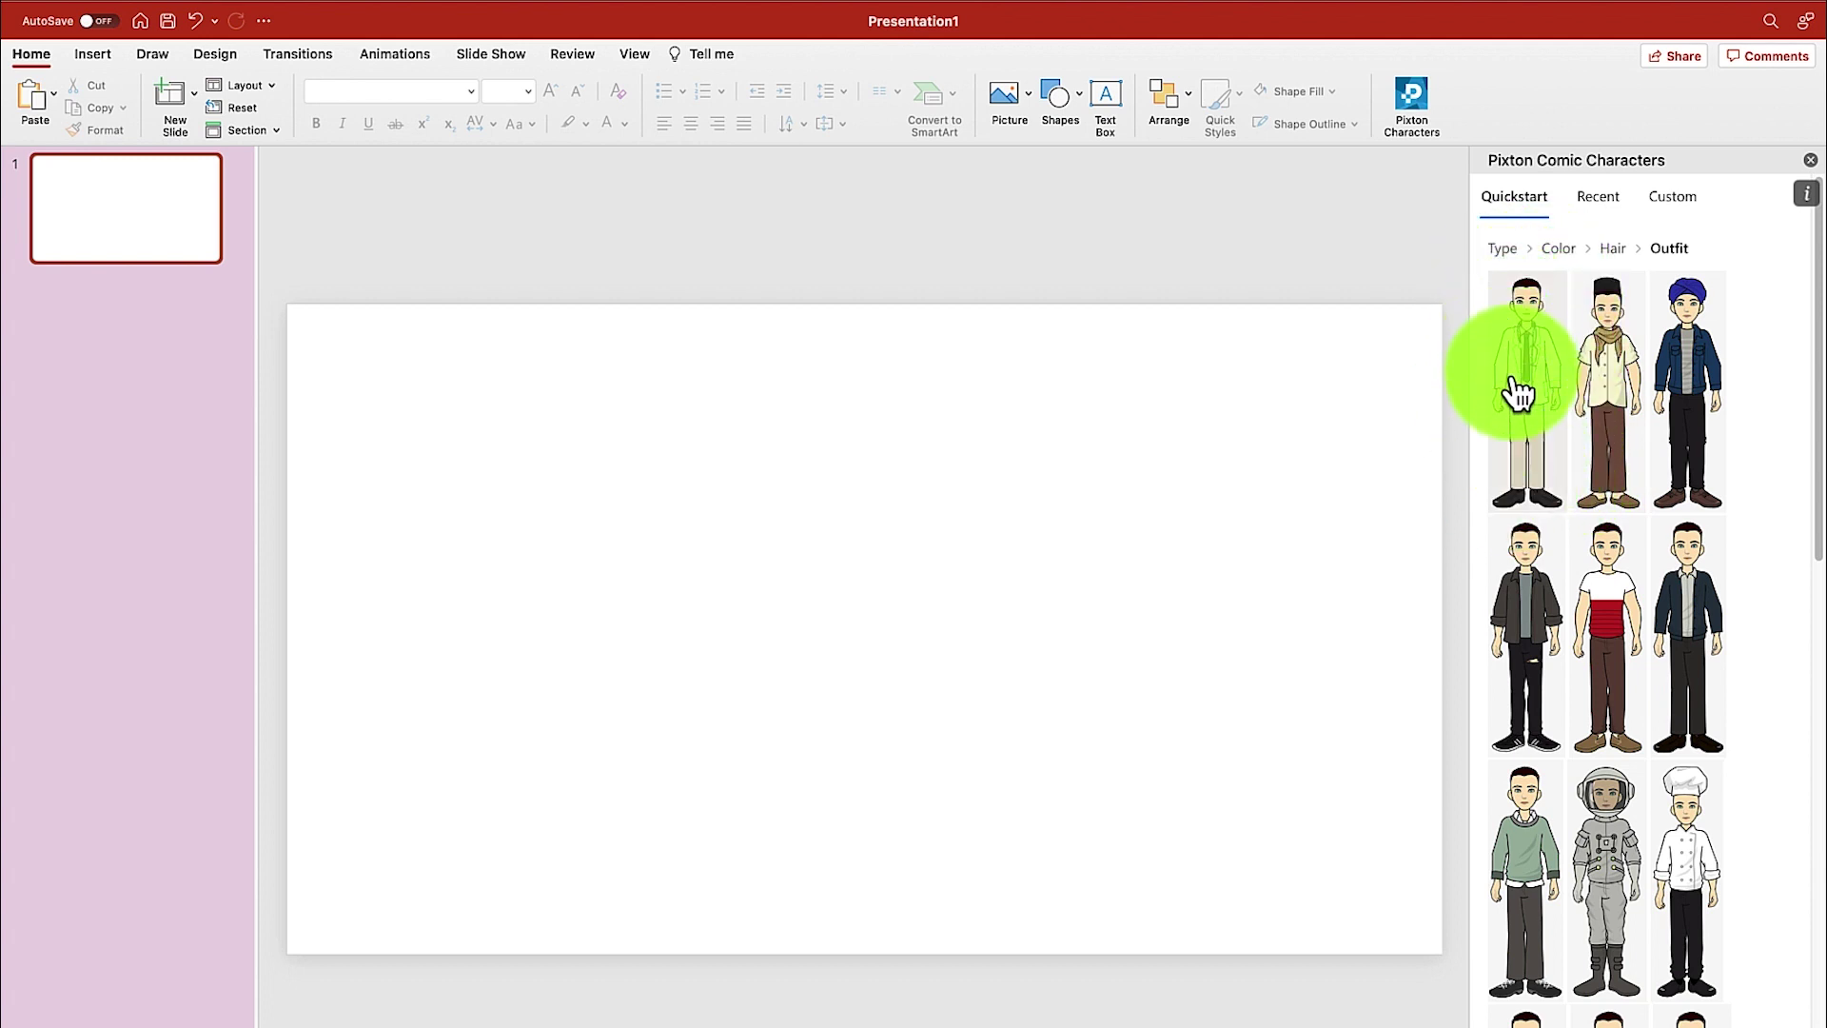
Step: Dress the character in the dark suit outfit
scroll(1542, 533, "down", 4)
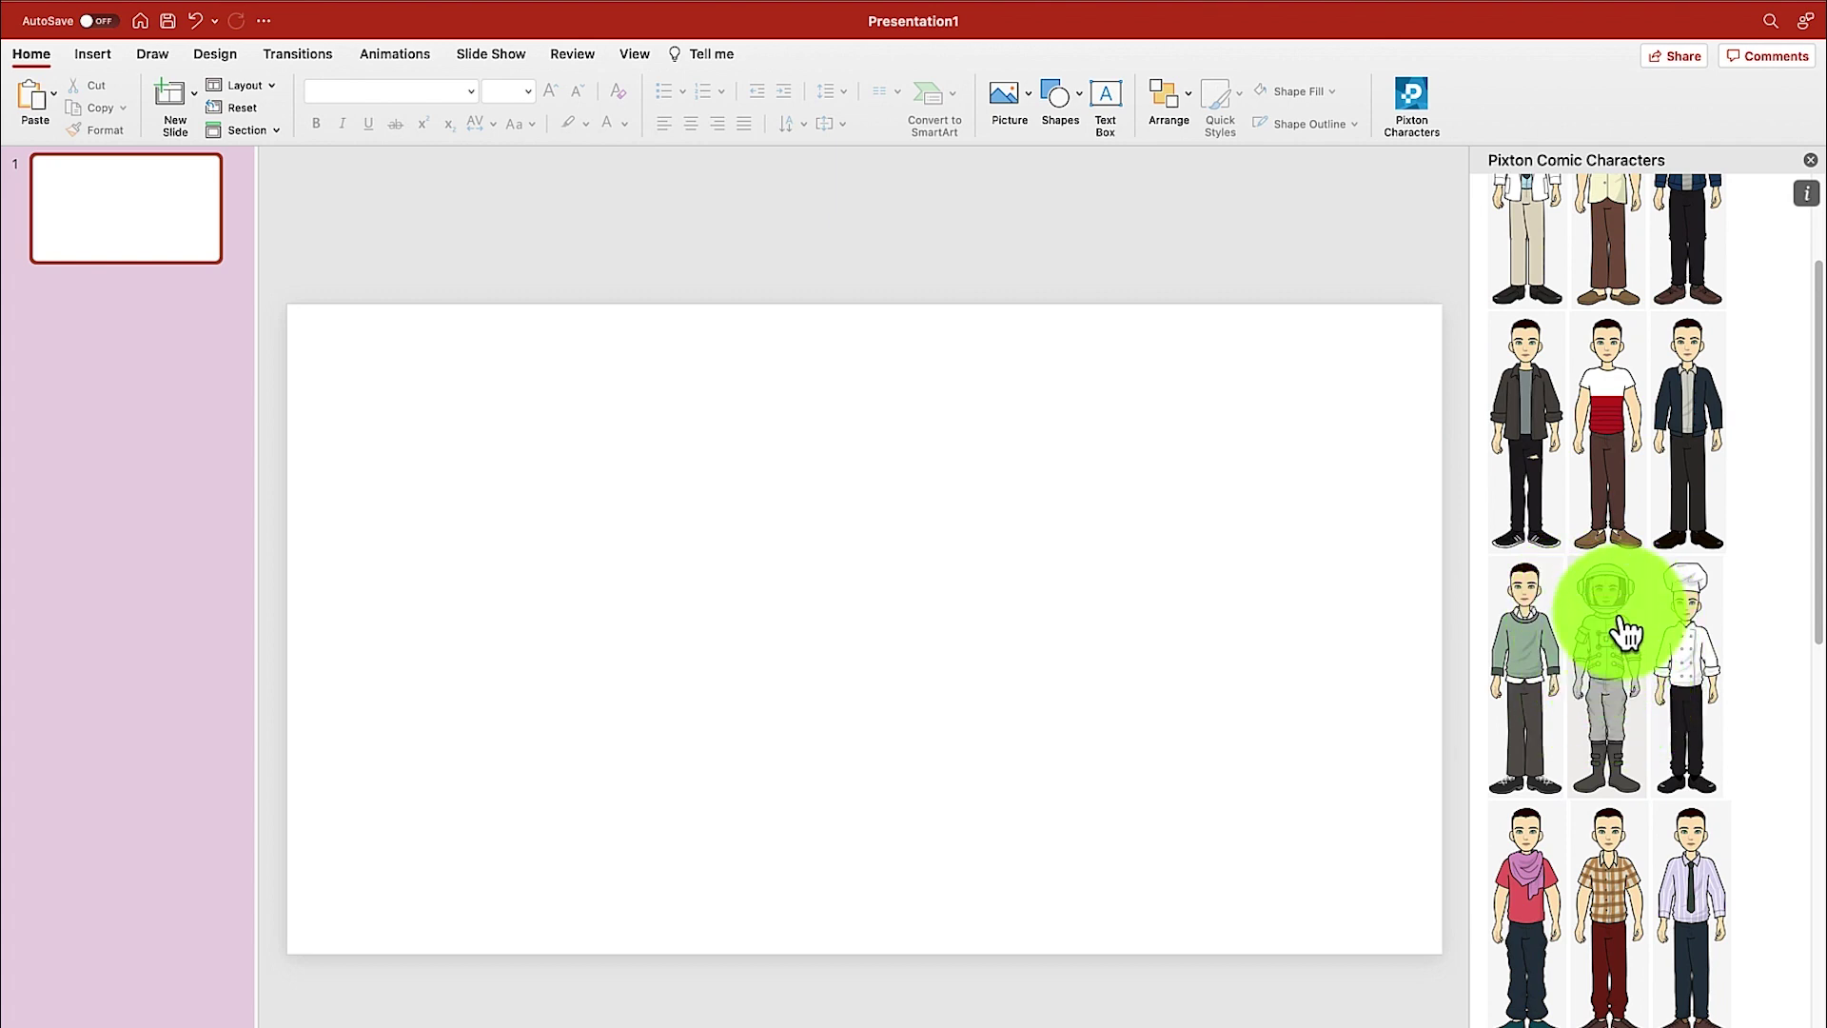
scroll(1714, 633, "down", 14)
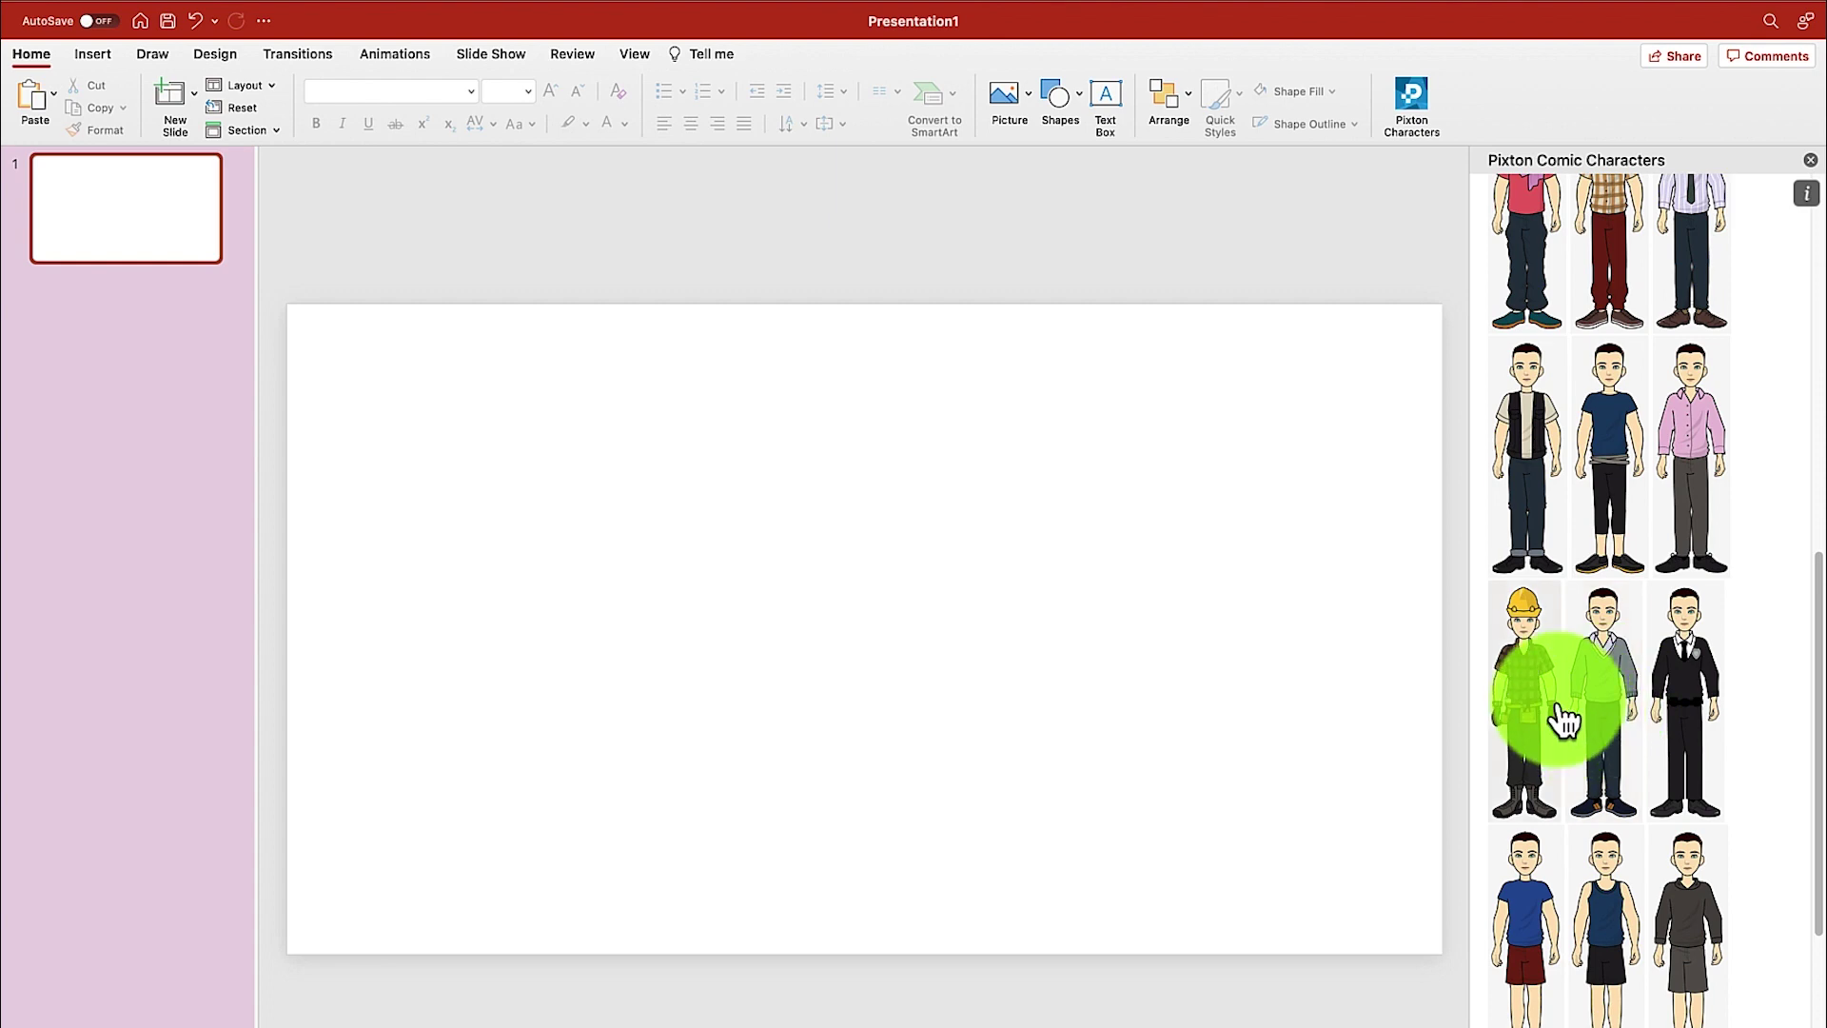
scroll(1544, 619, "down", 9)
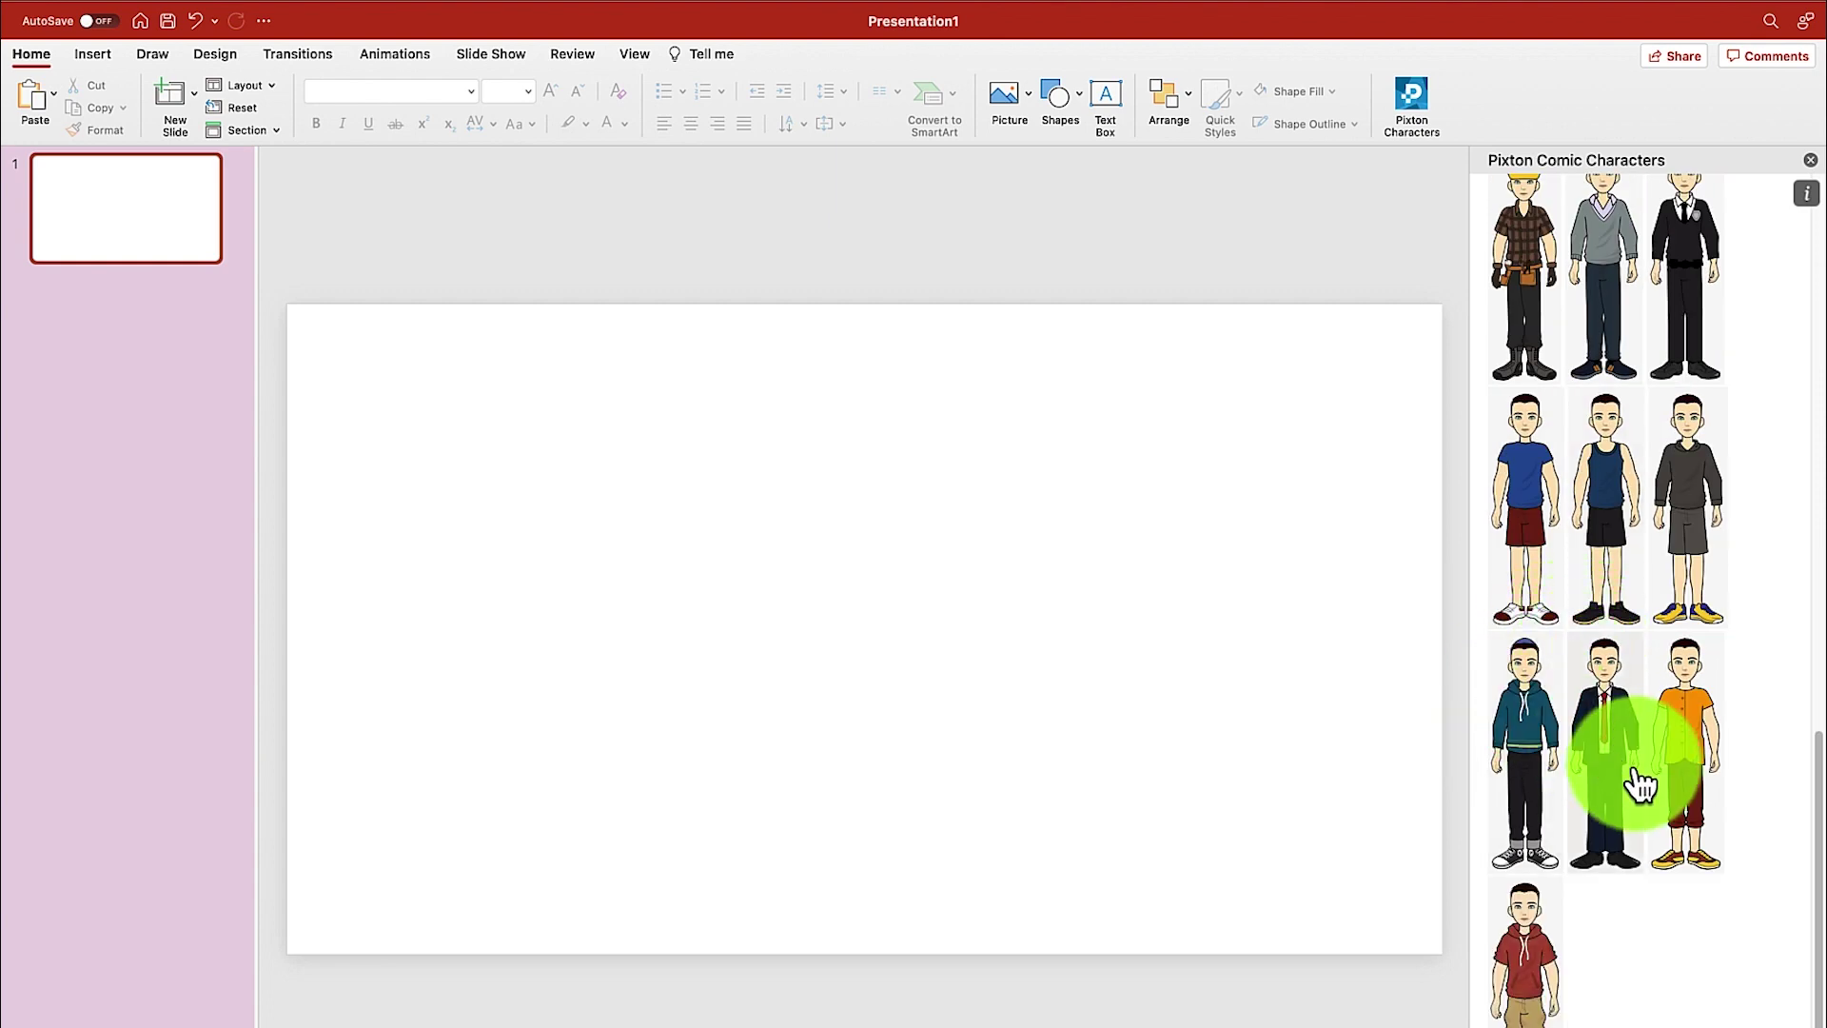
scroll(1656, 533, "up", 17)
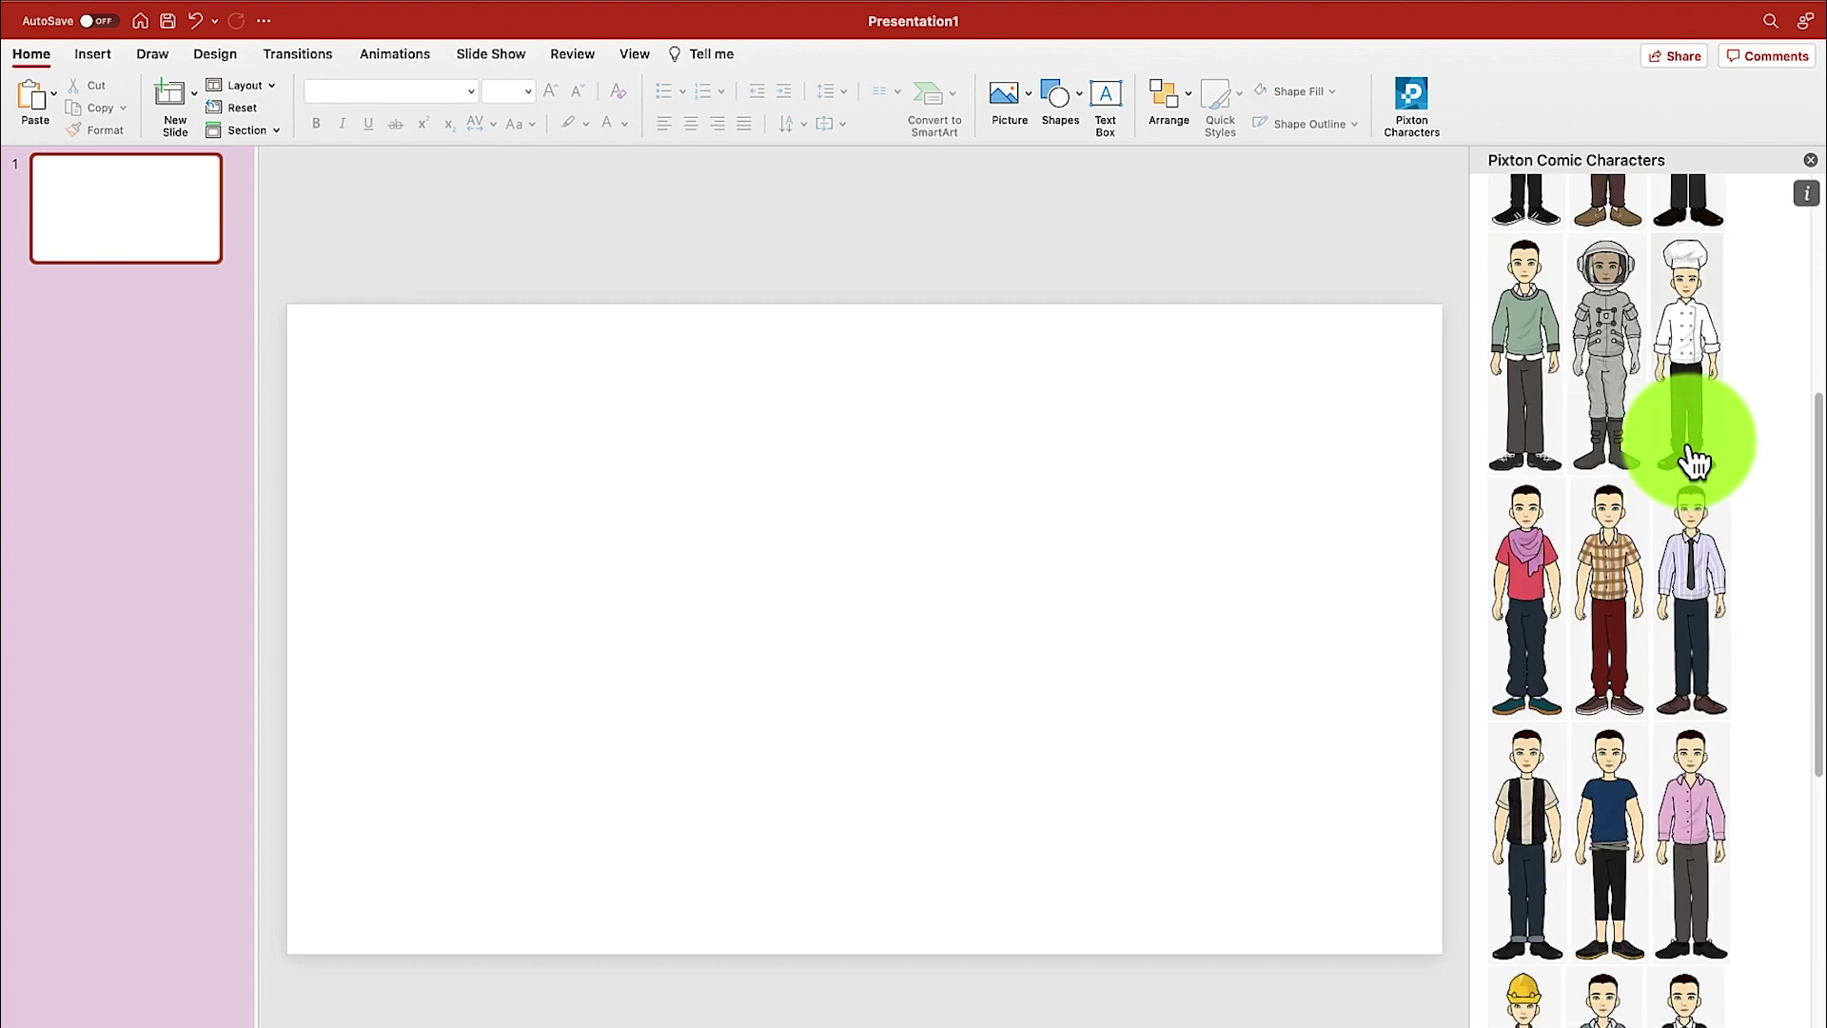
scroll(1687, 471, "up", 11)
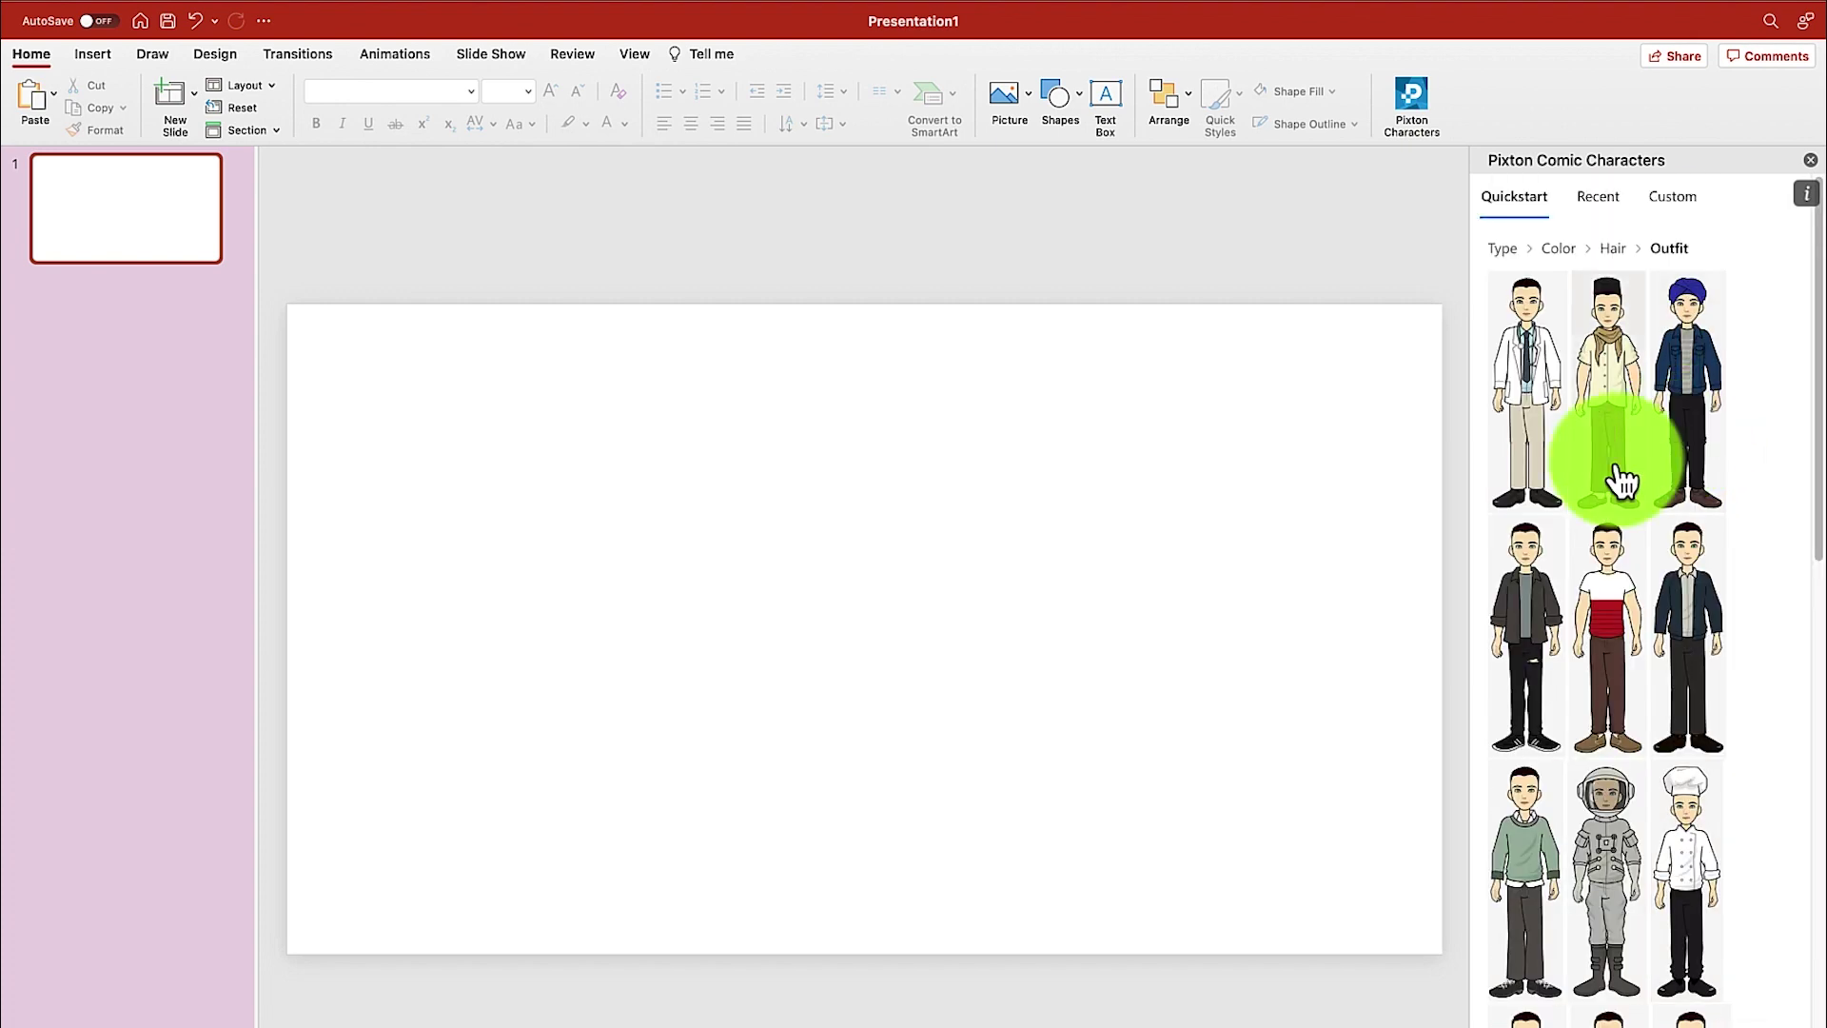
scroll(1597, 533, "down", 7)
scroll(1609, 590, "down", 20)
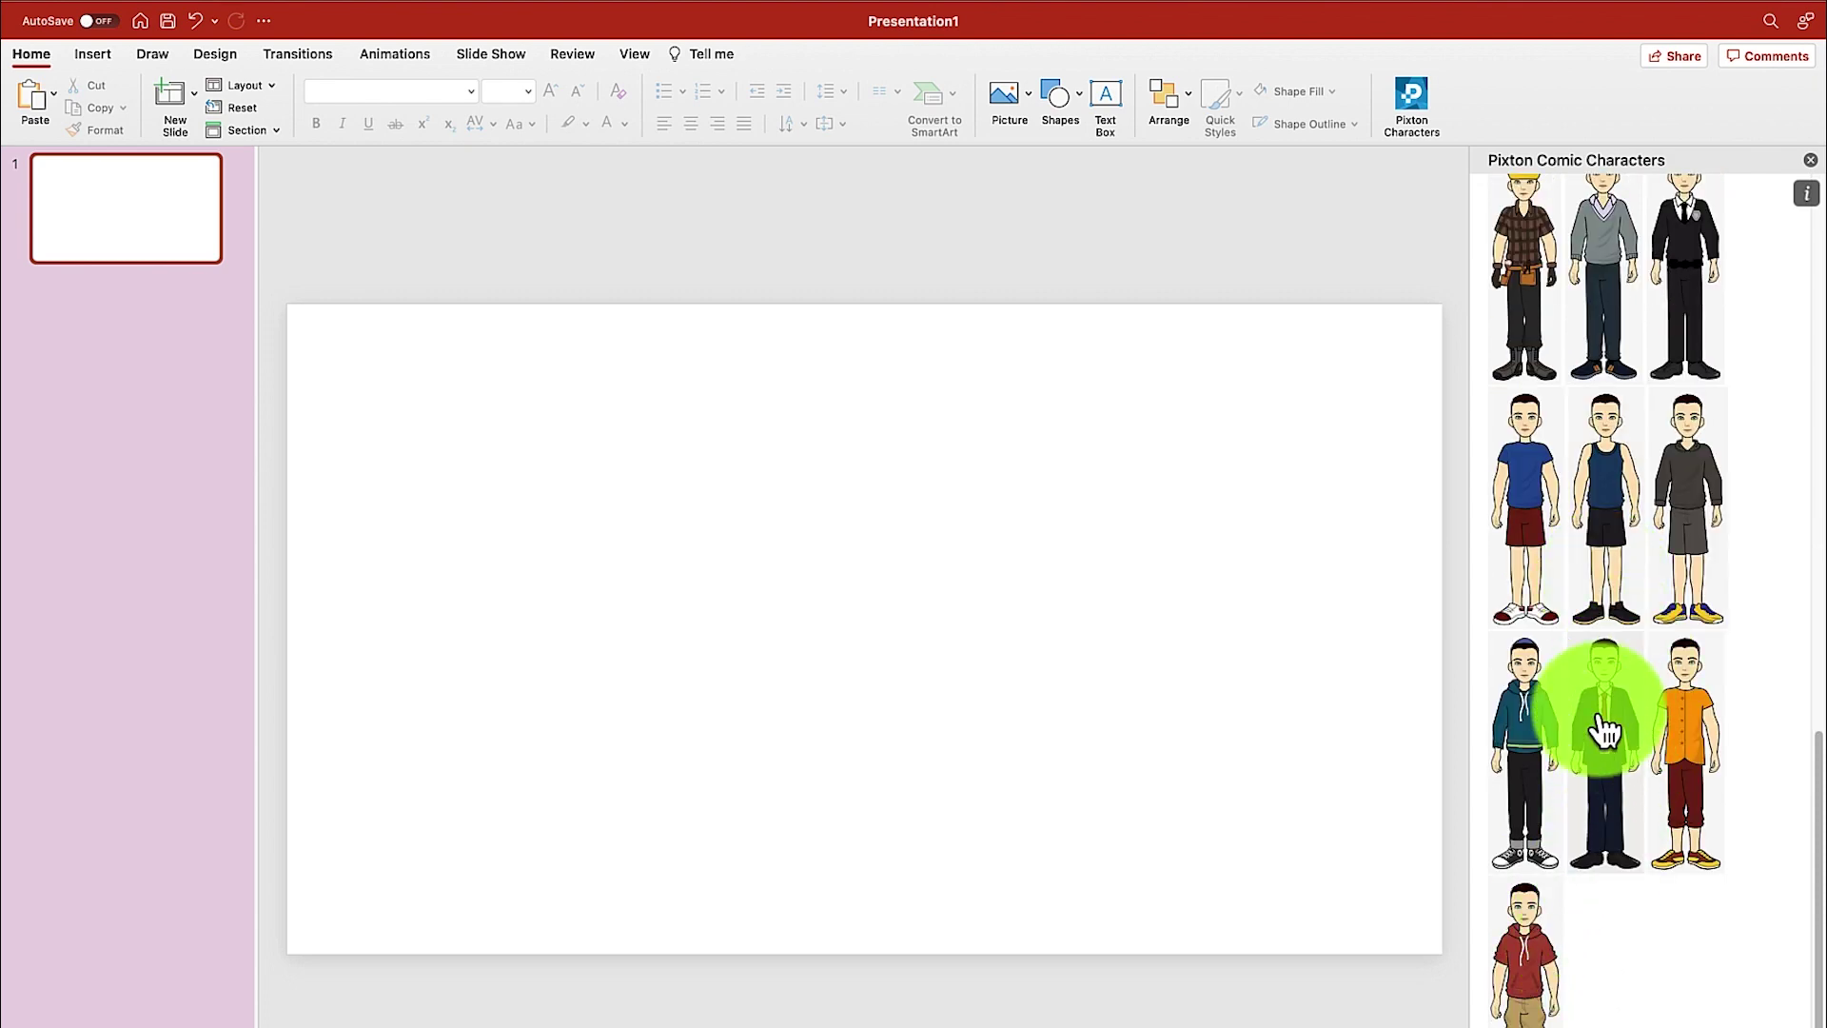
left_click(1607, 733)
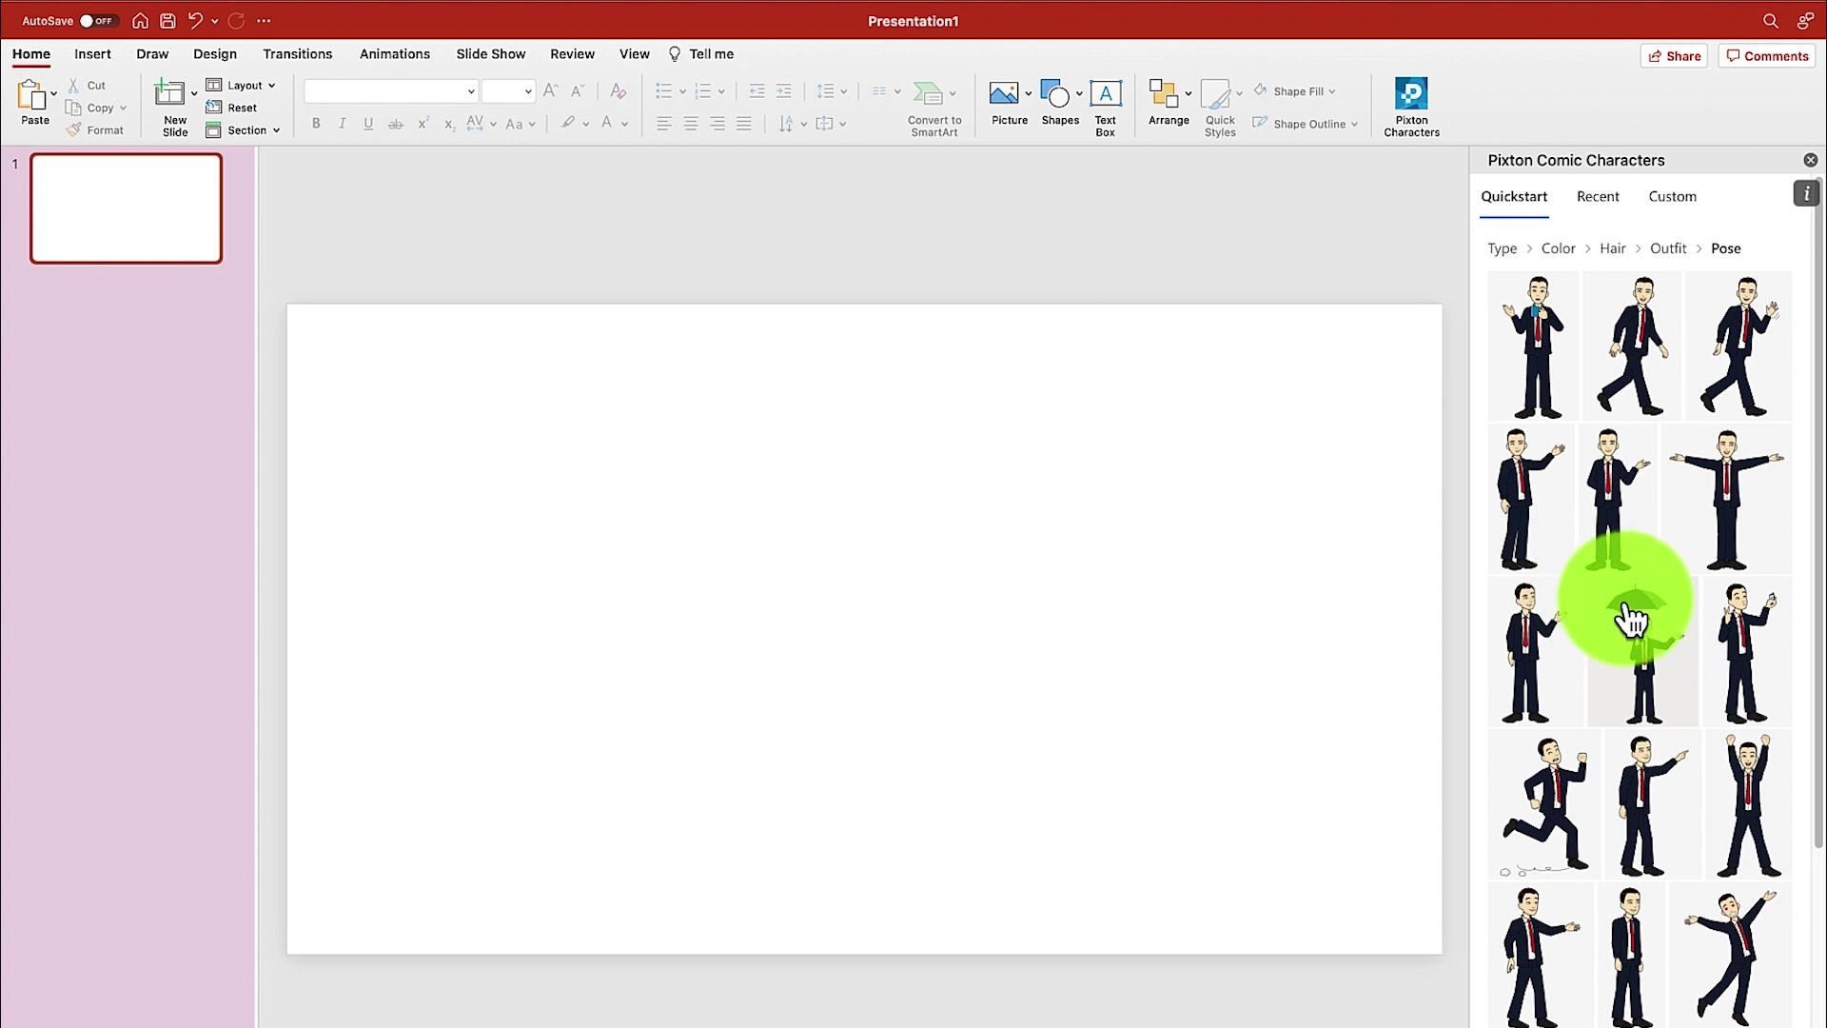
Step: Insert the arms-outstretched suited businessman and move him to the left of slide 1
scroll(1628, 614, "down", 8)
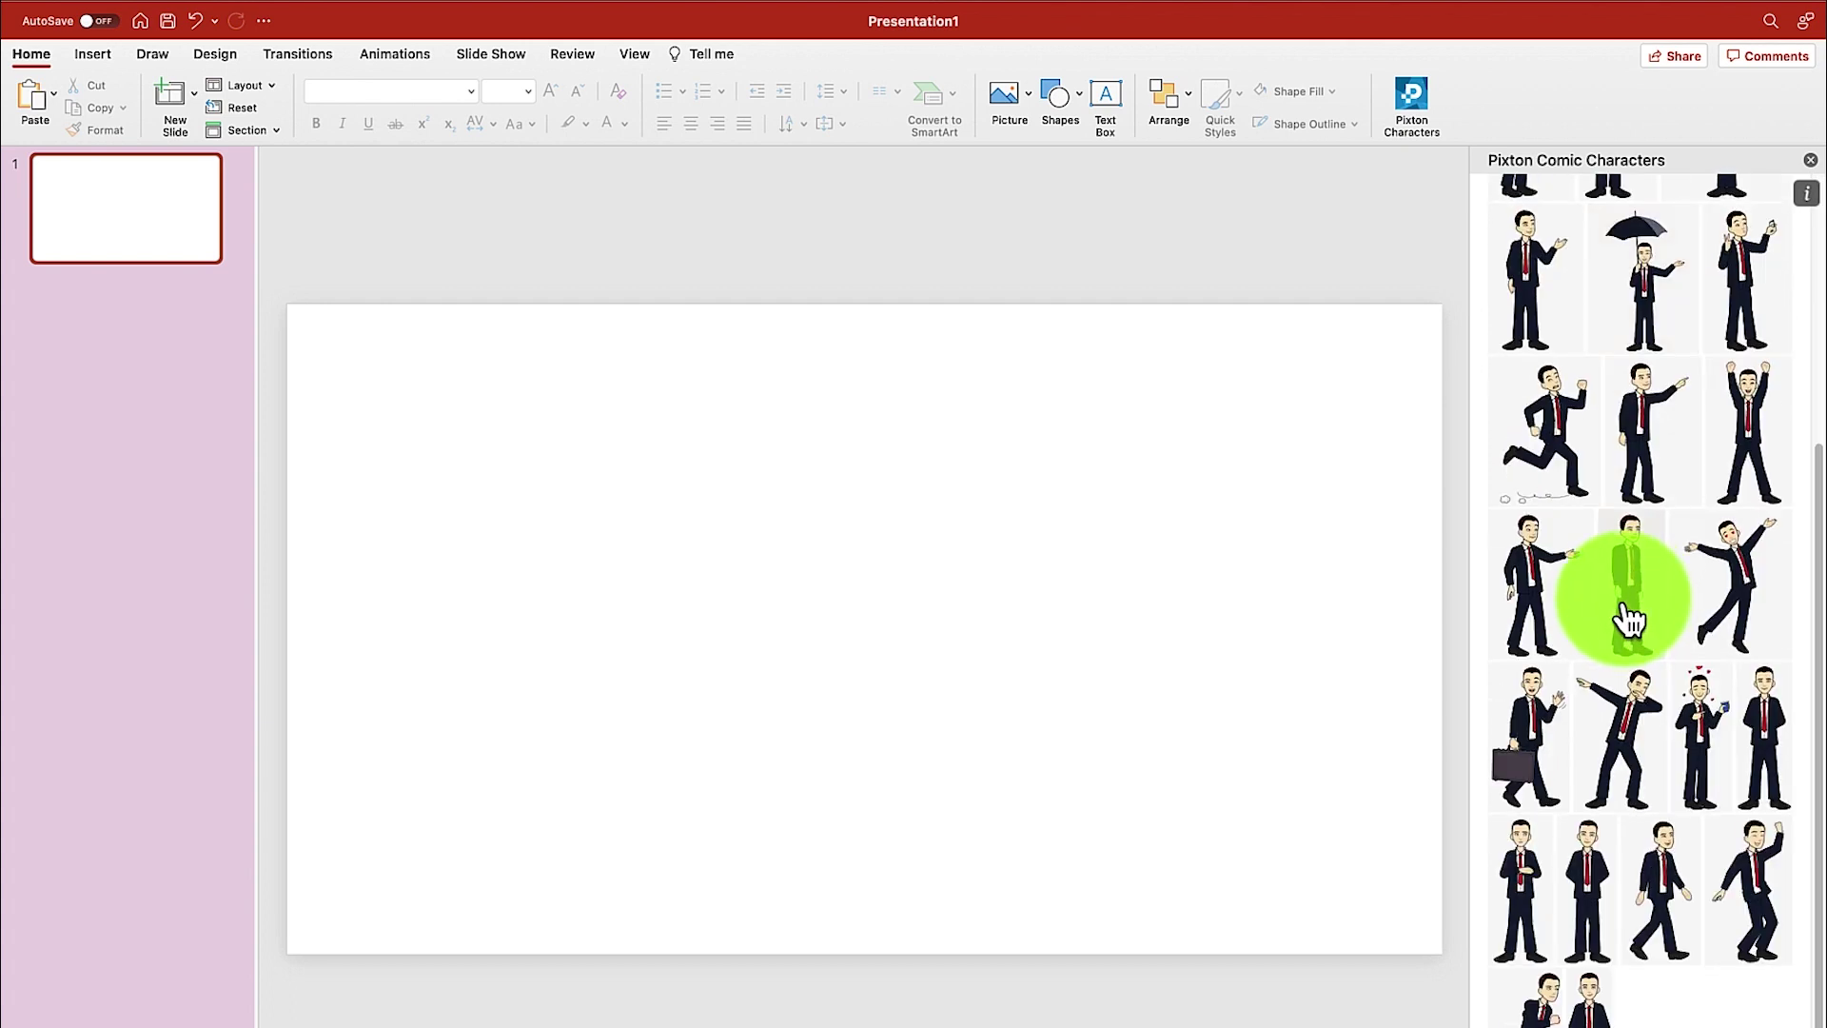
scroll(1629, 619, "up", 1)
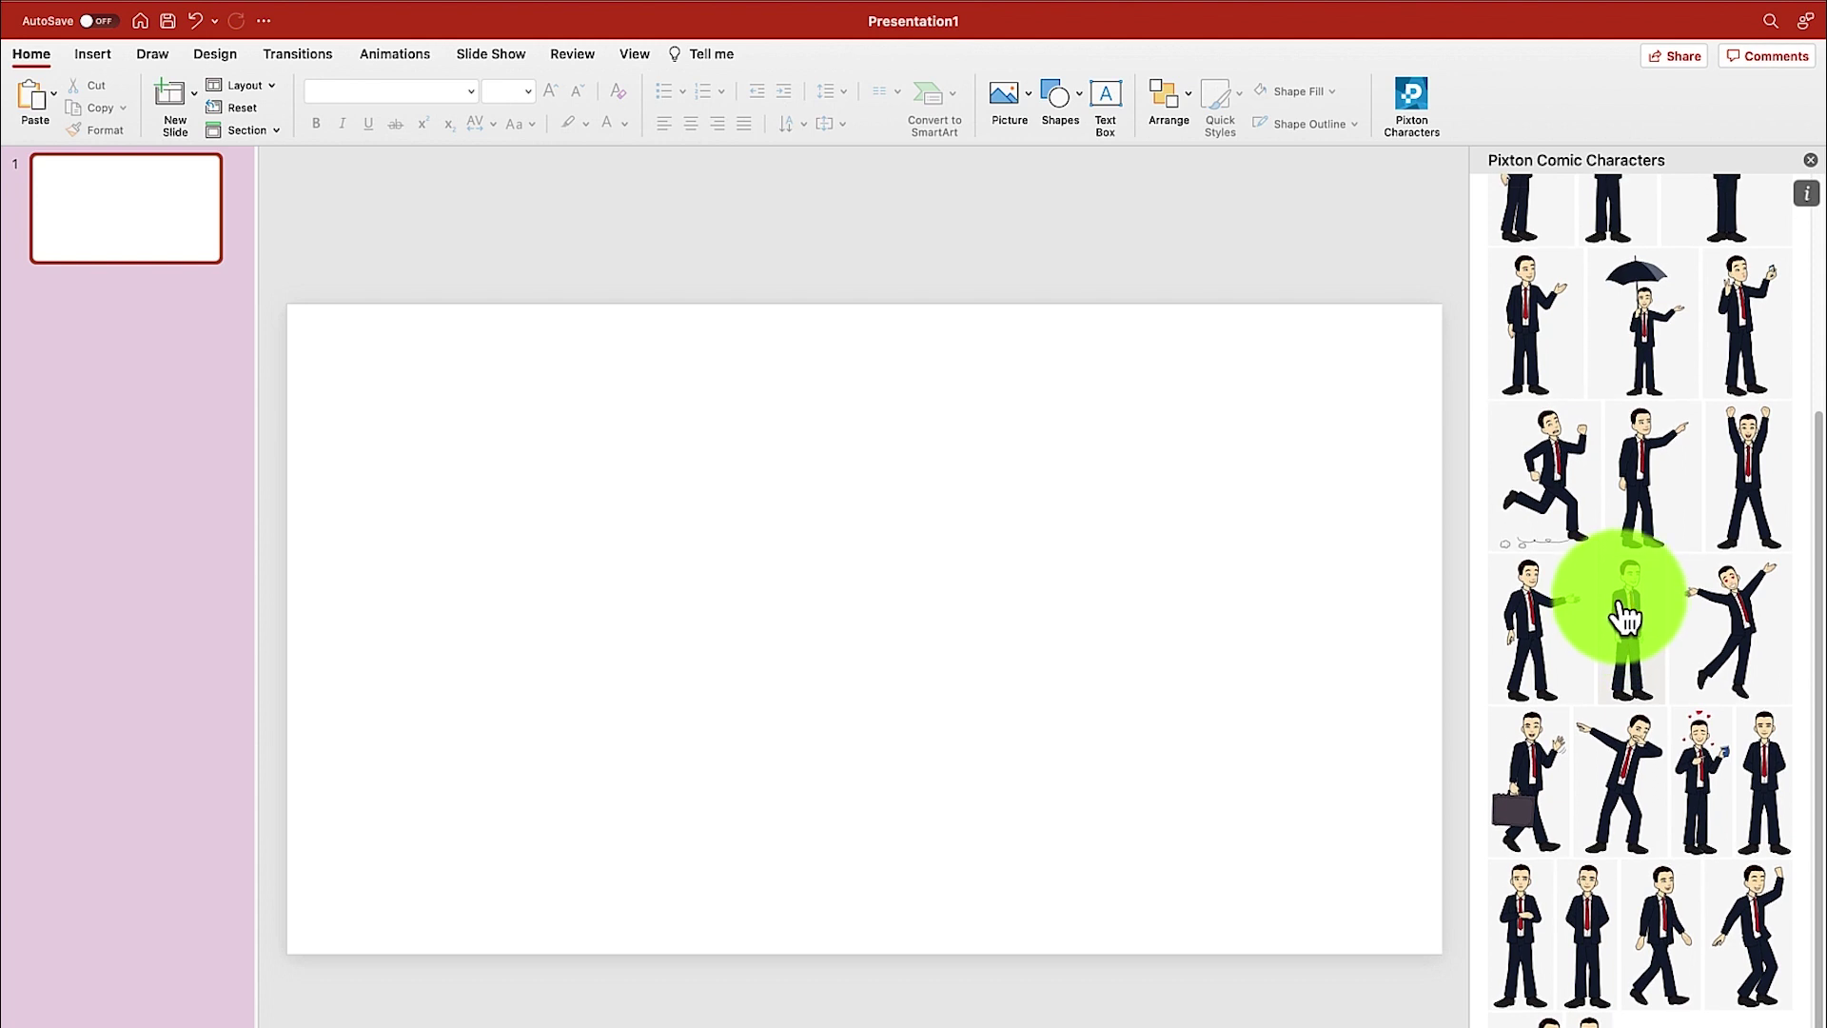
scroll(1626, 619, "up", 7)
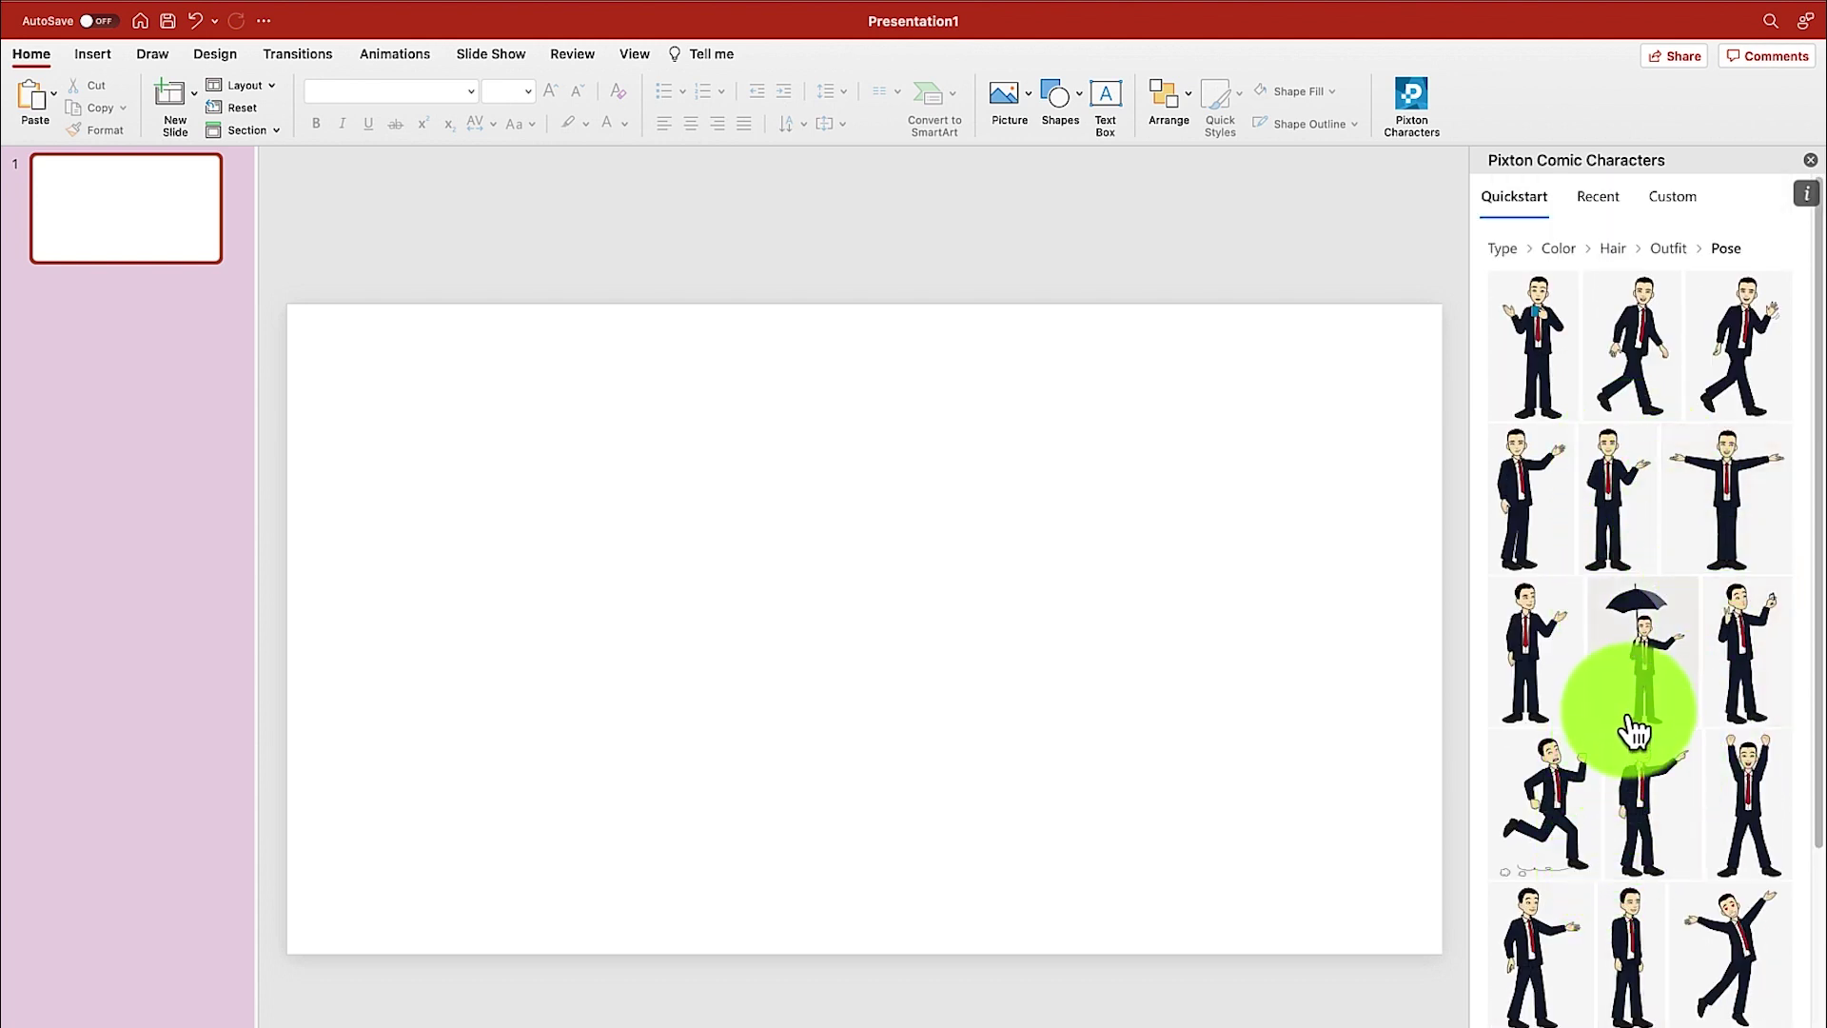
left_click(1732, 509)
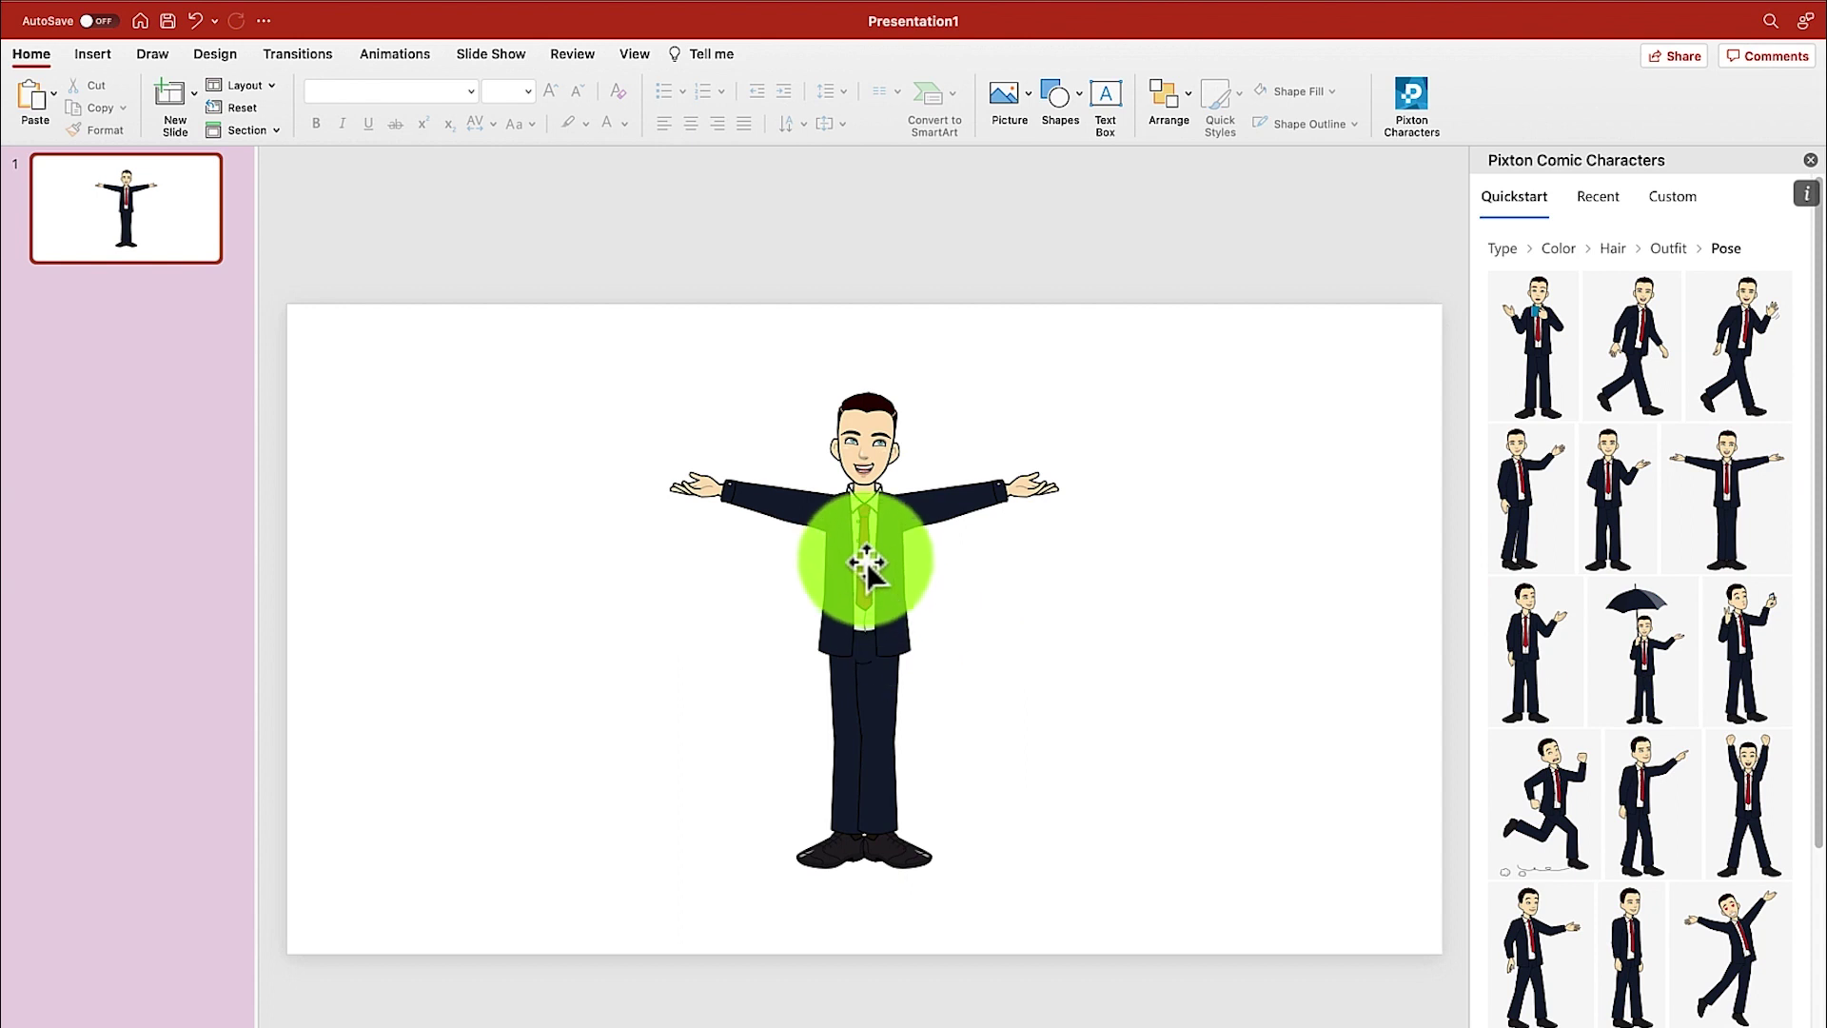
left_click(865, 561)
left_click_drag(865, 562, 513, 543)
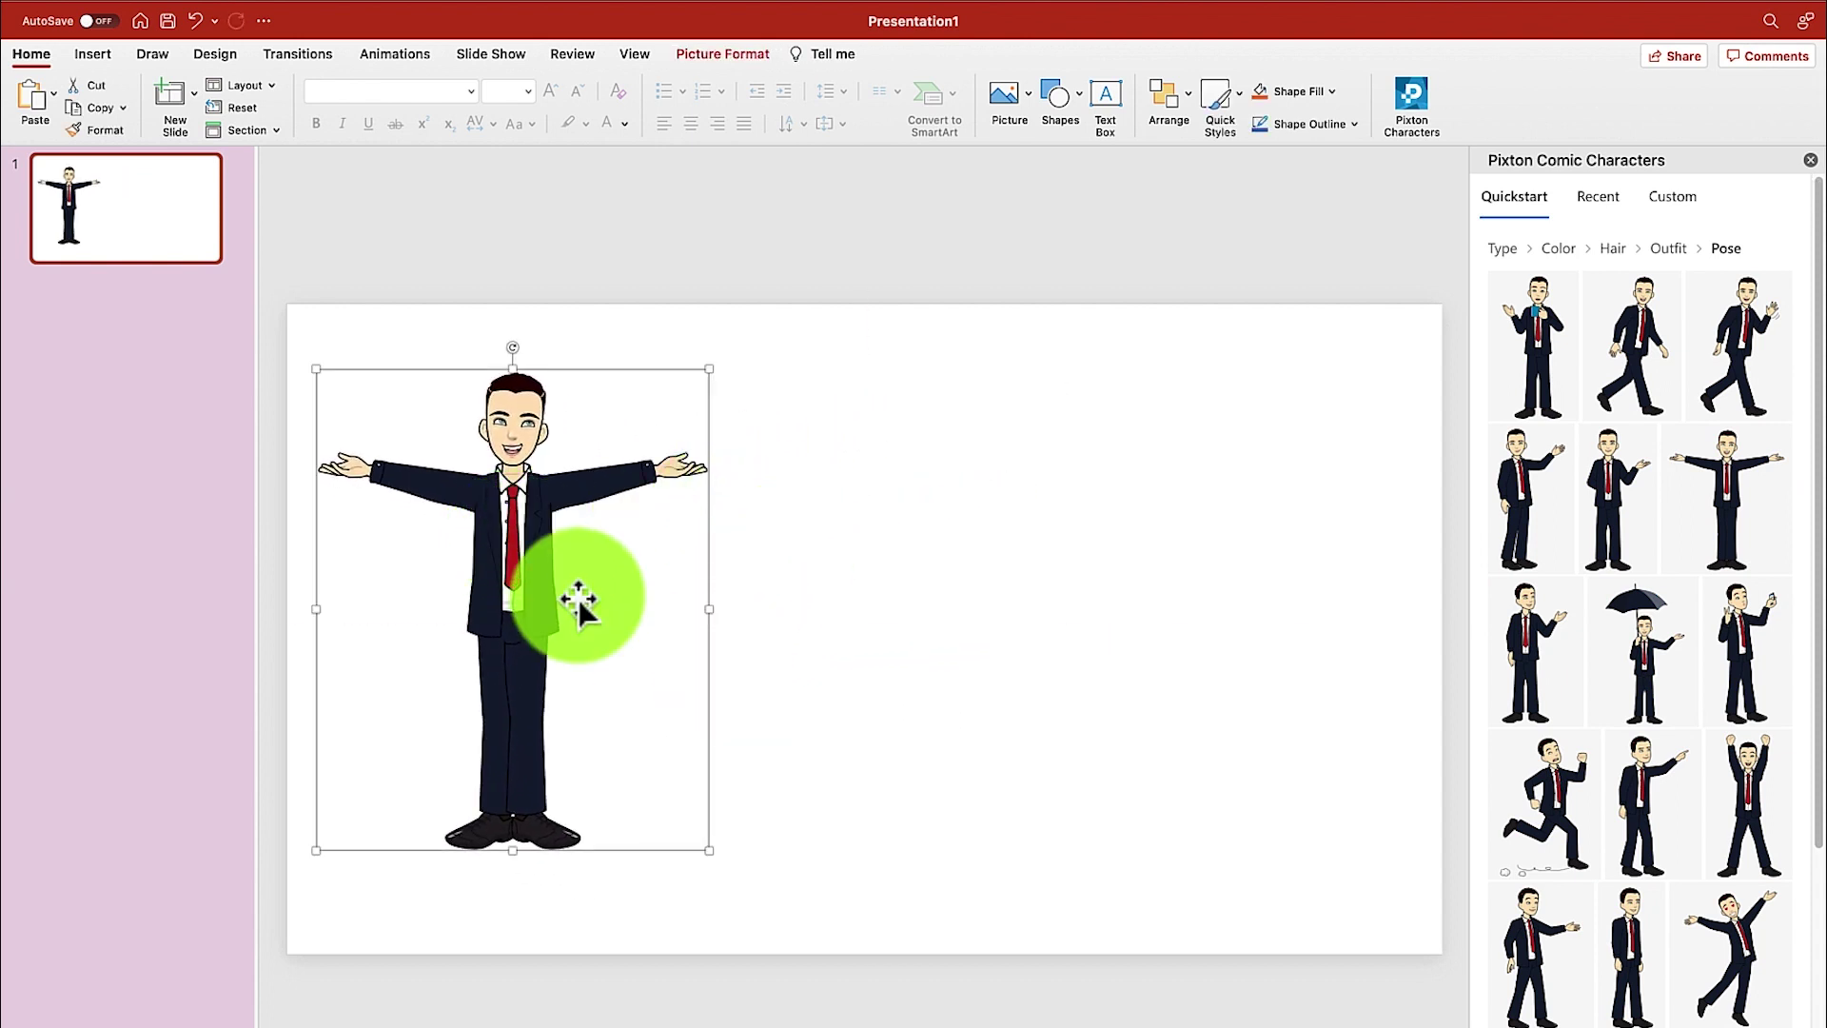
Step: Add a blank slide 2 without placeholders and duplicate it four times for six slides
right_click(123, 202)
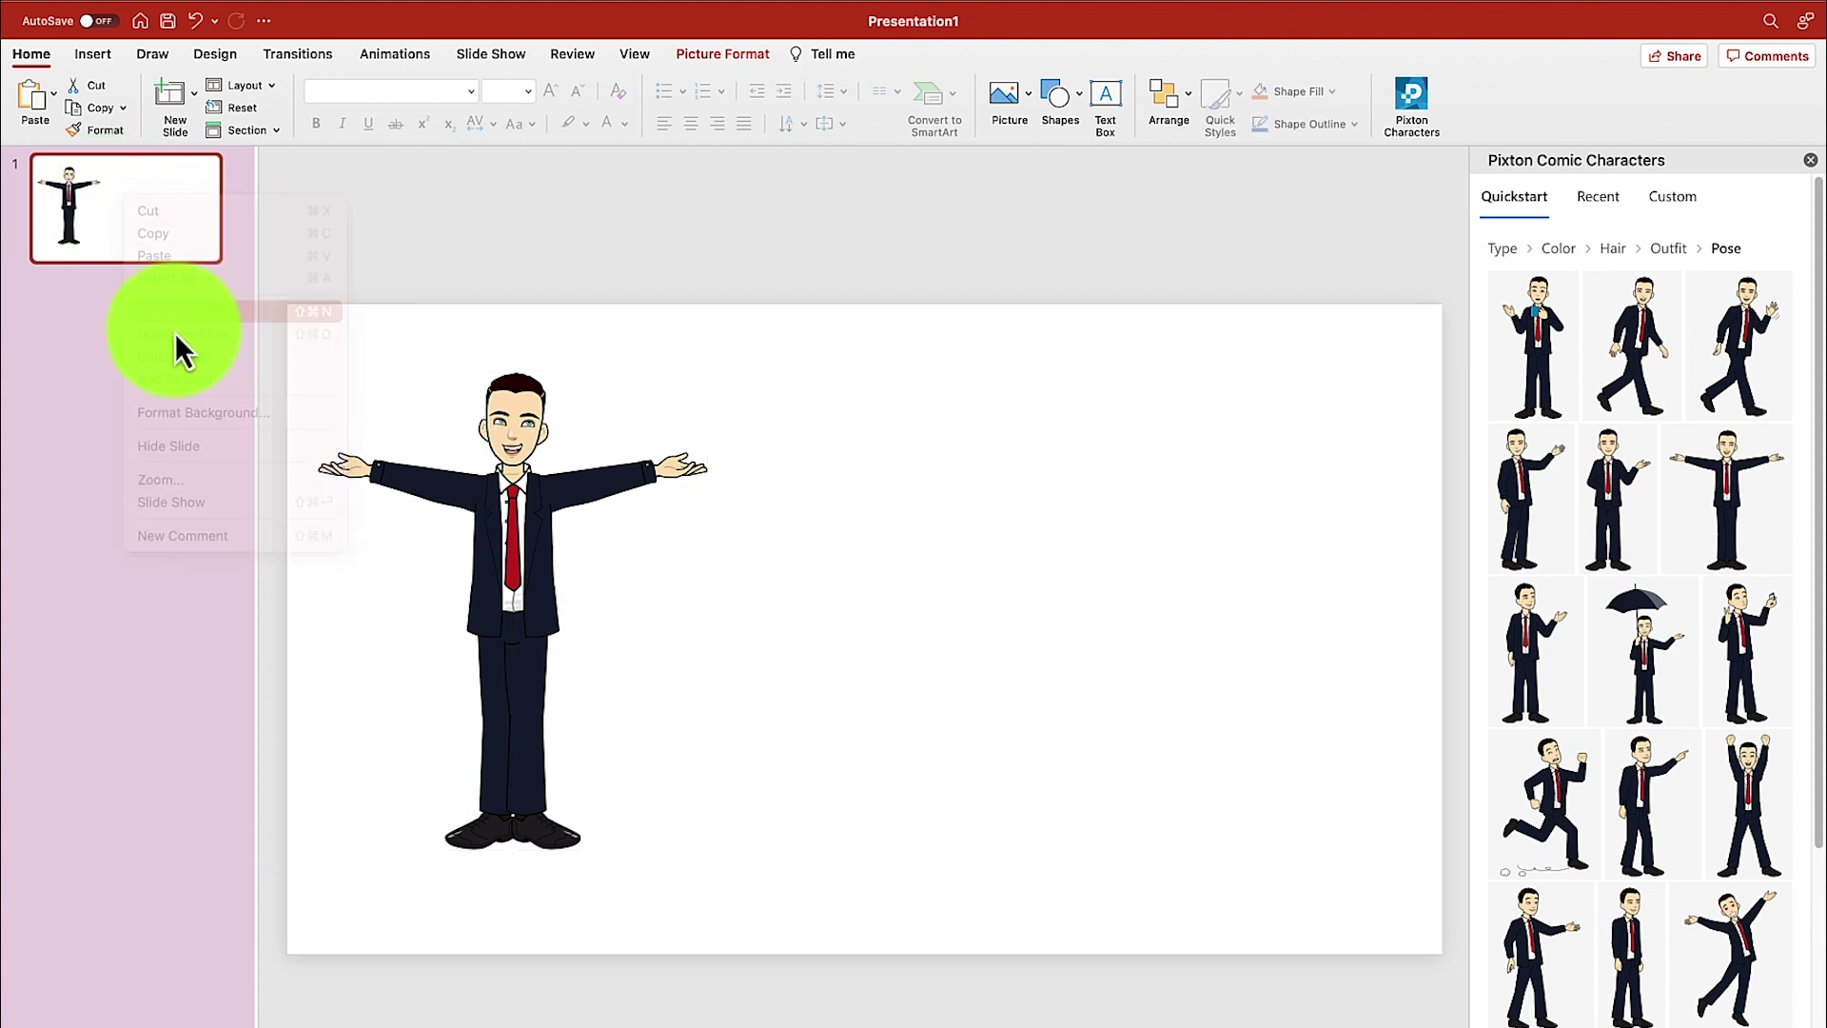
left_click(174, 328)
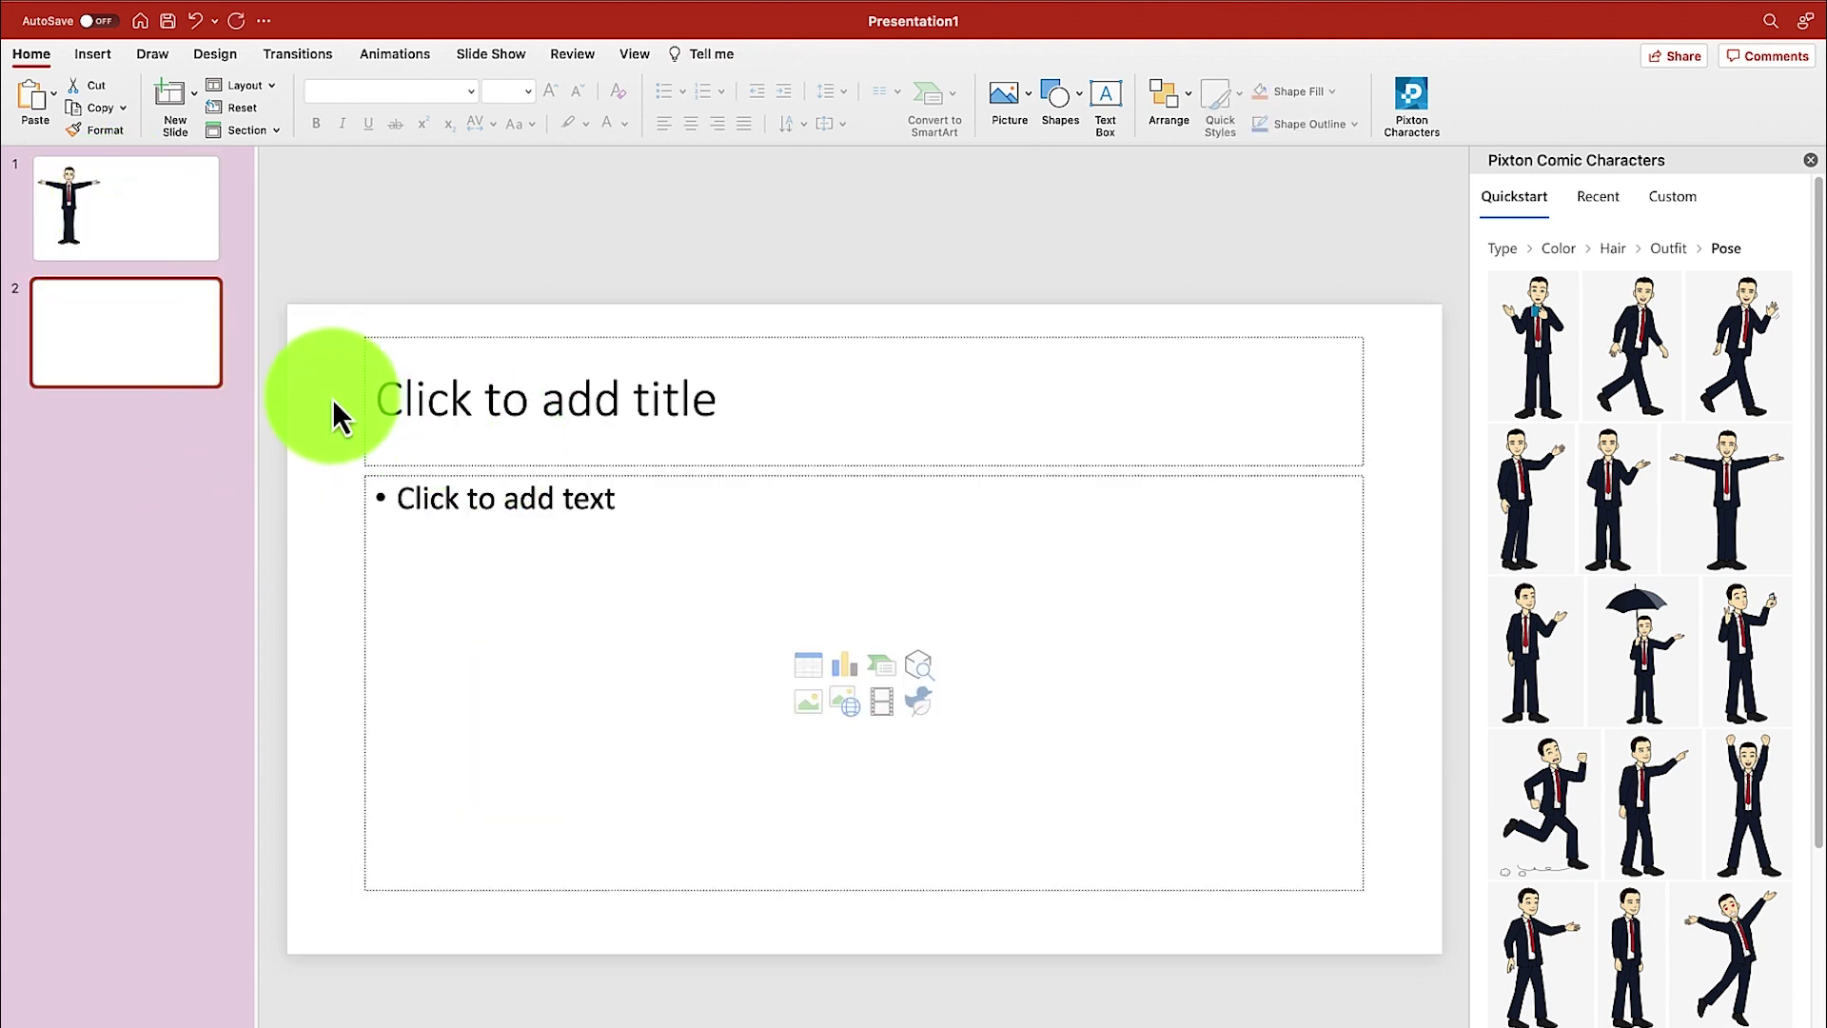
left_click(362, 407)
key("super+a")
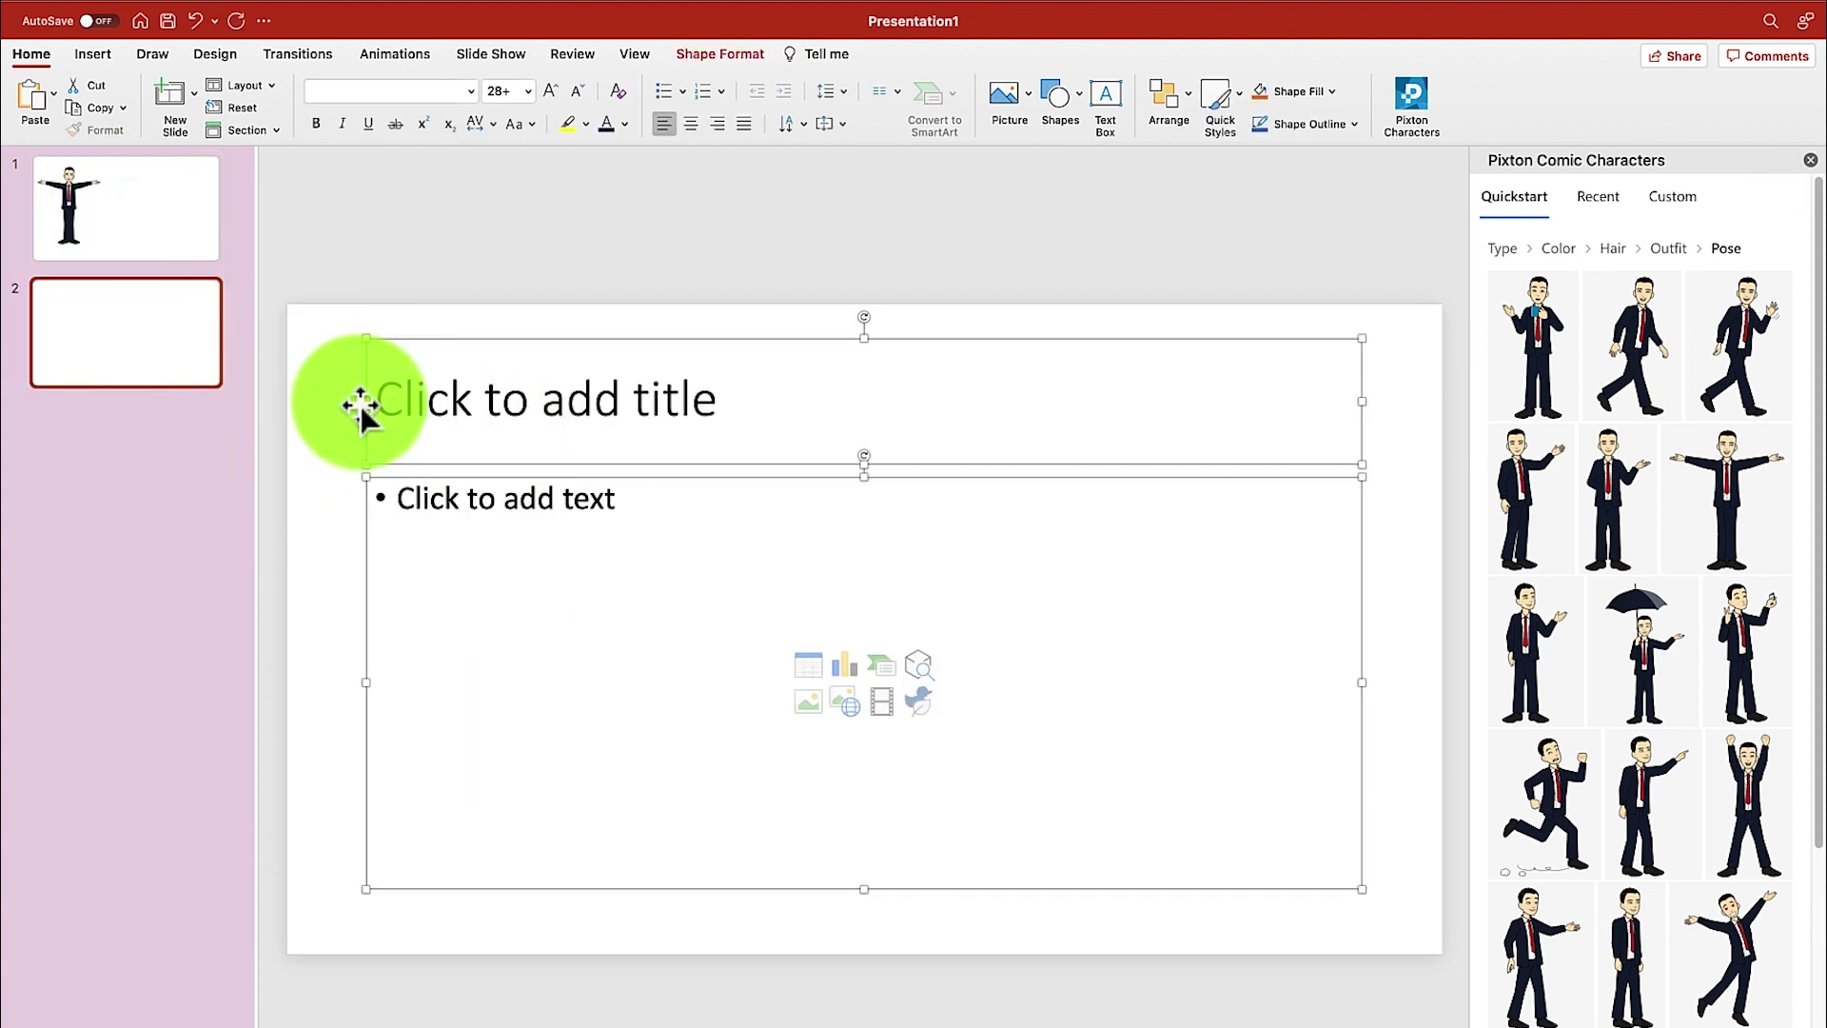
key("BackSpace")
left_click(158, 331)
key("super+d")
key("super+d")
key("super+d")
key("super+d")
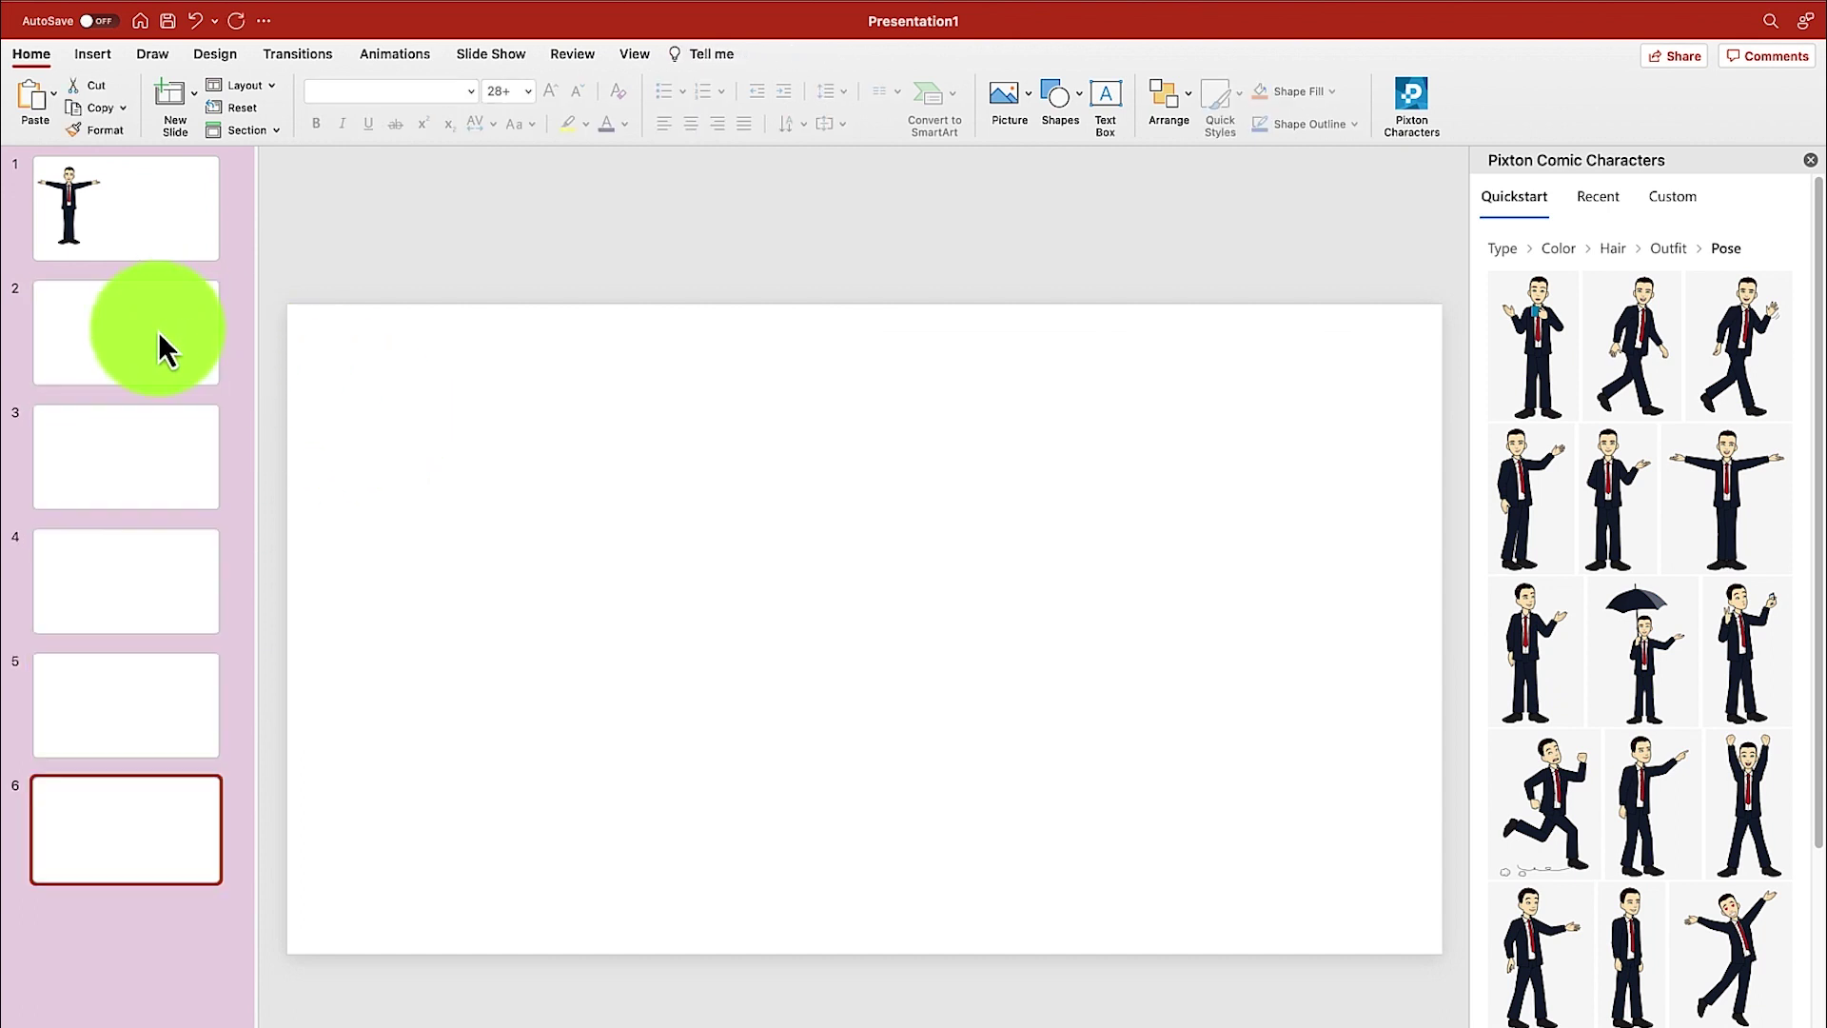
Step: Insert the presenting businessman pose on slide 2 and move it to the left
left_click(145, 319)
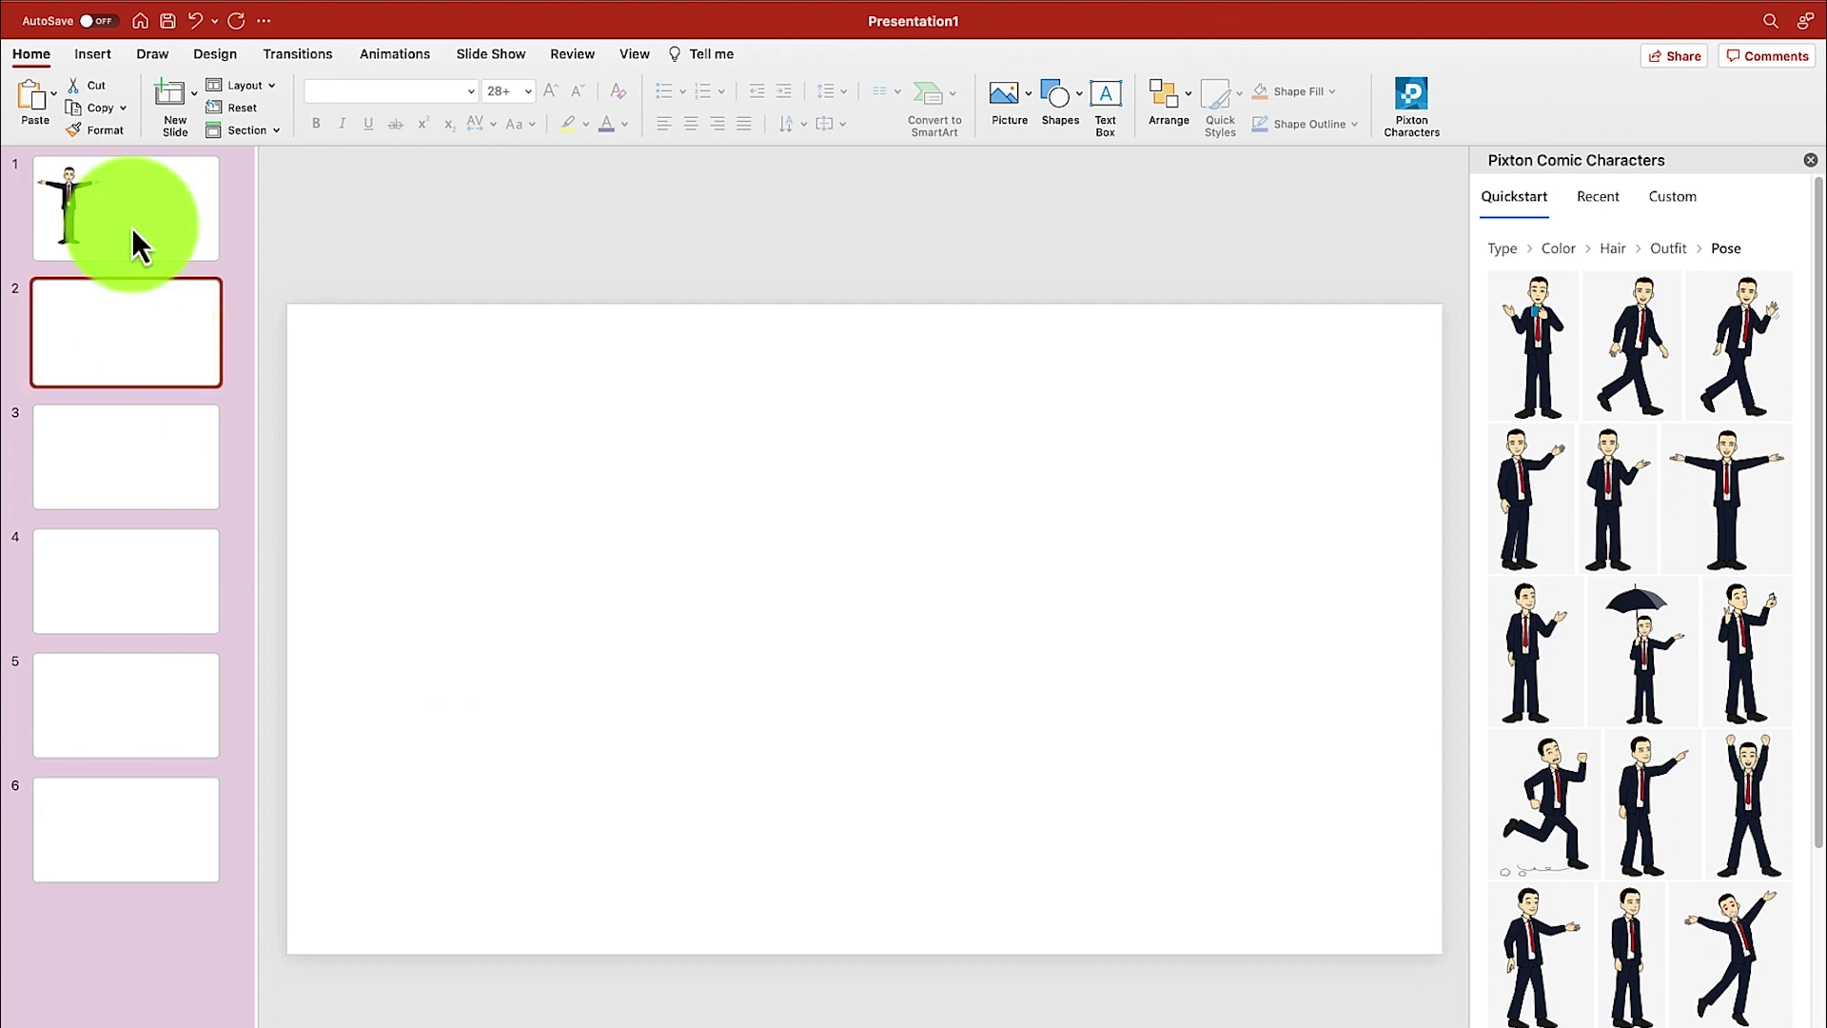
left_click(134, 231)
left_click(147, 322)
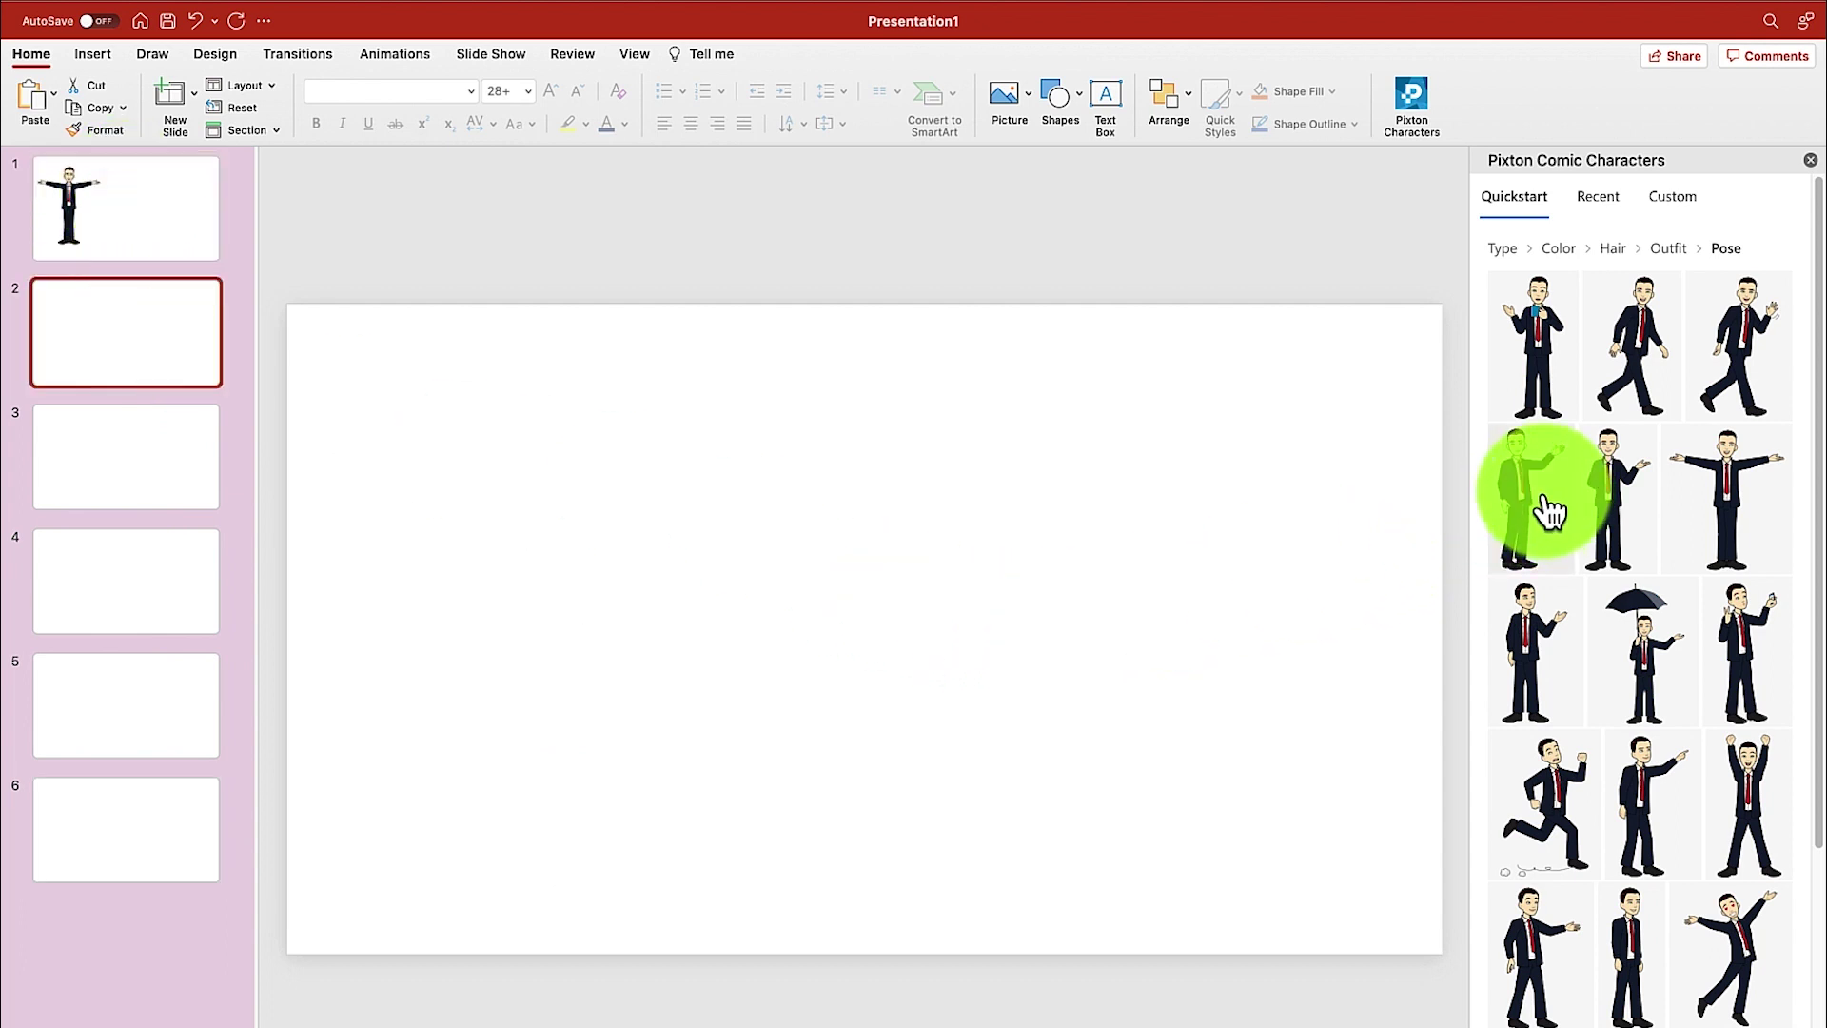
left_click(1623, 505)
left_click_drag(837, 571, 454, 568)
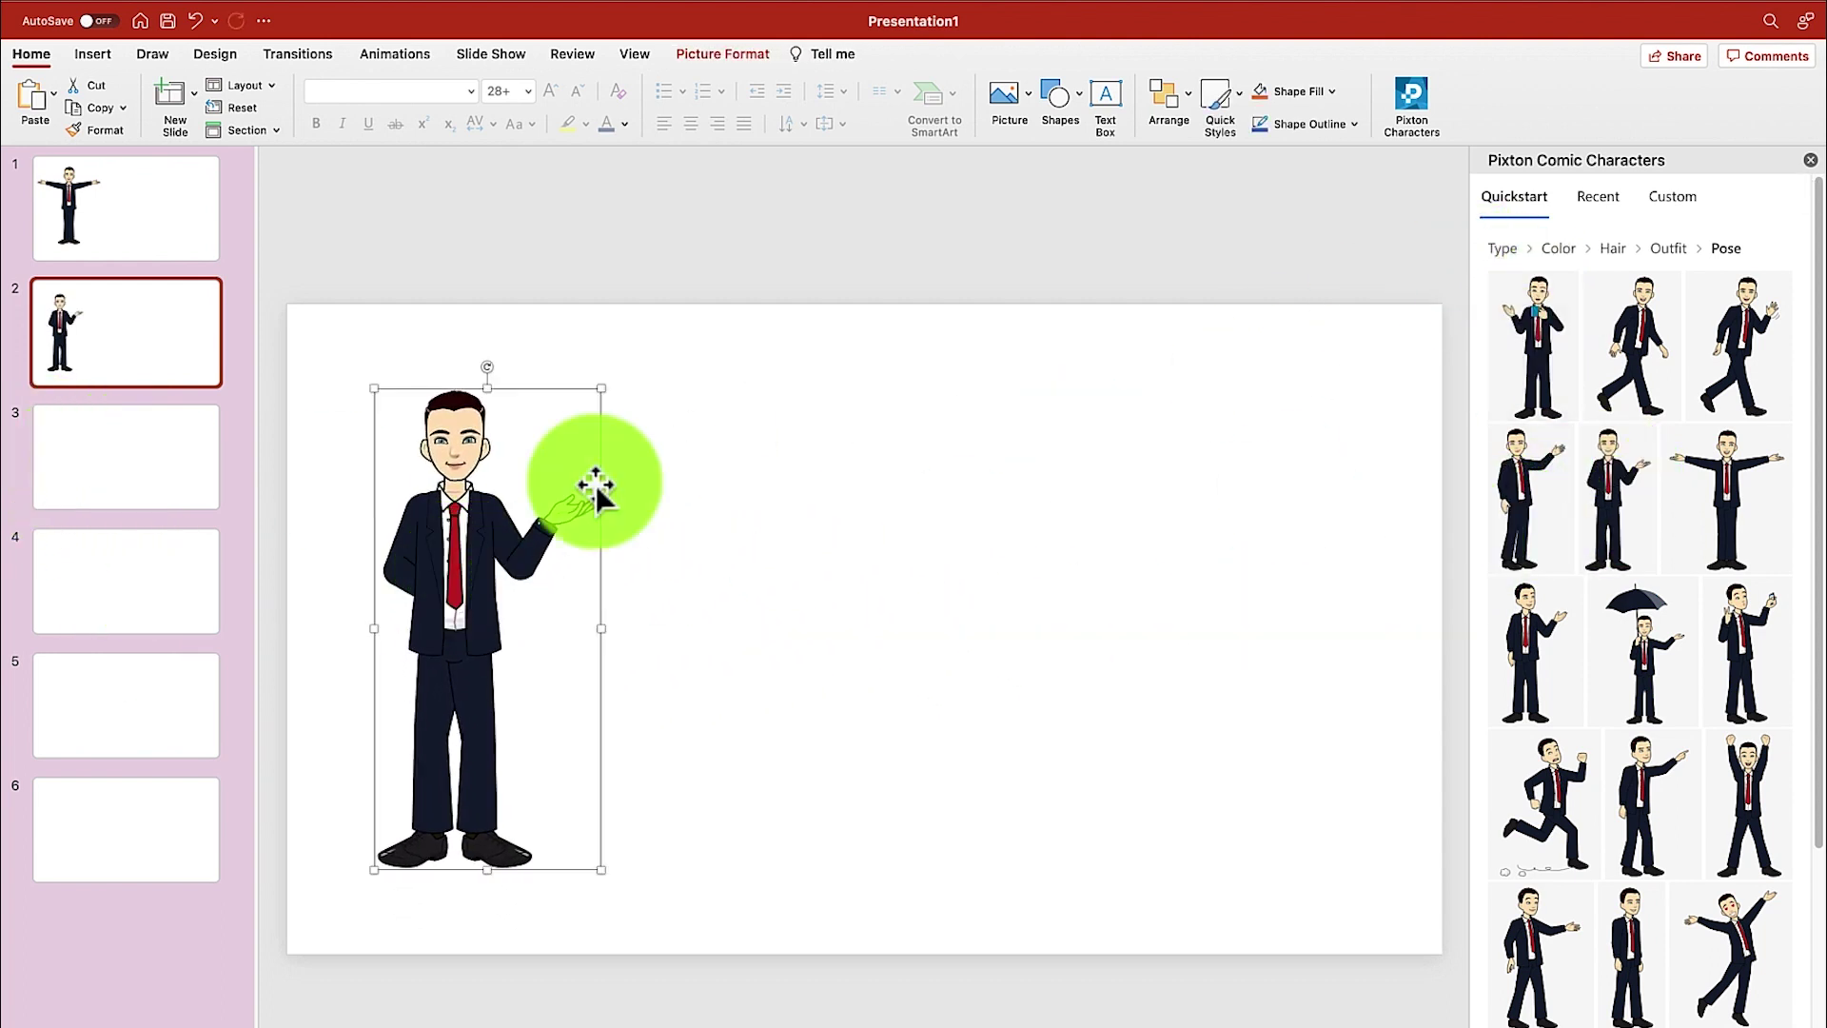
Step: Place the coffee-cup businessman pose on the right side of slide 3
left_click(138, 480)
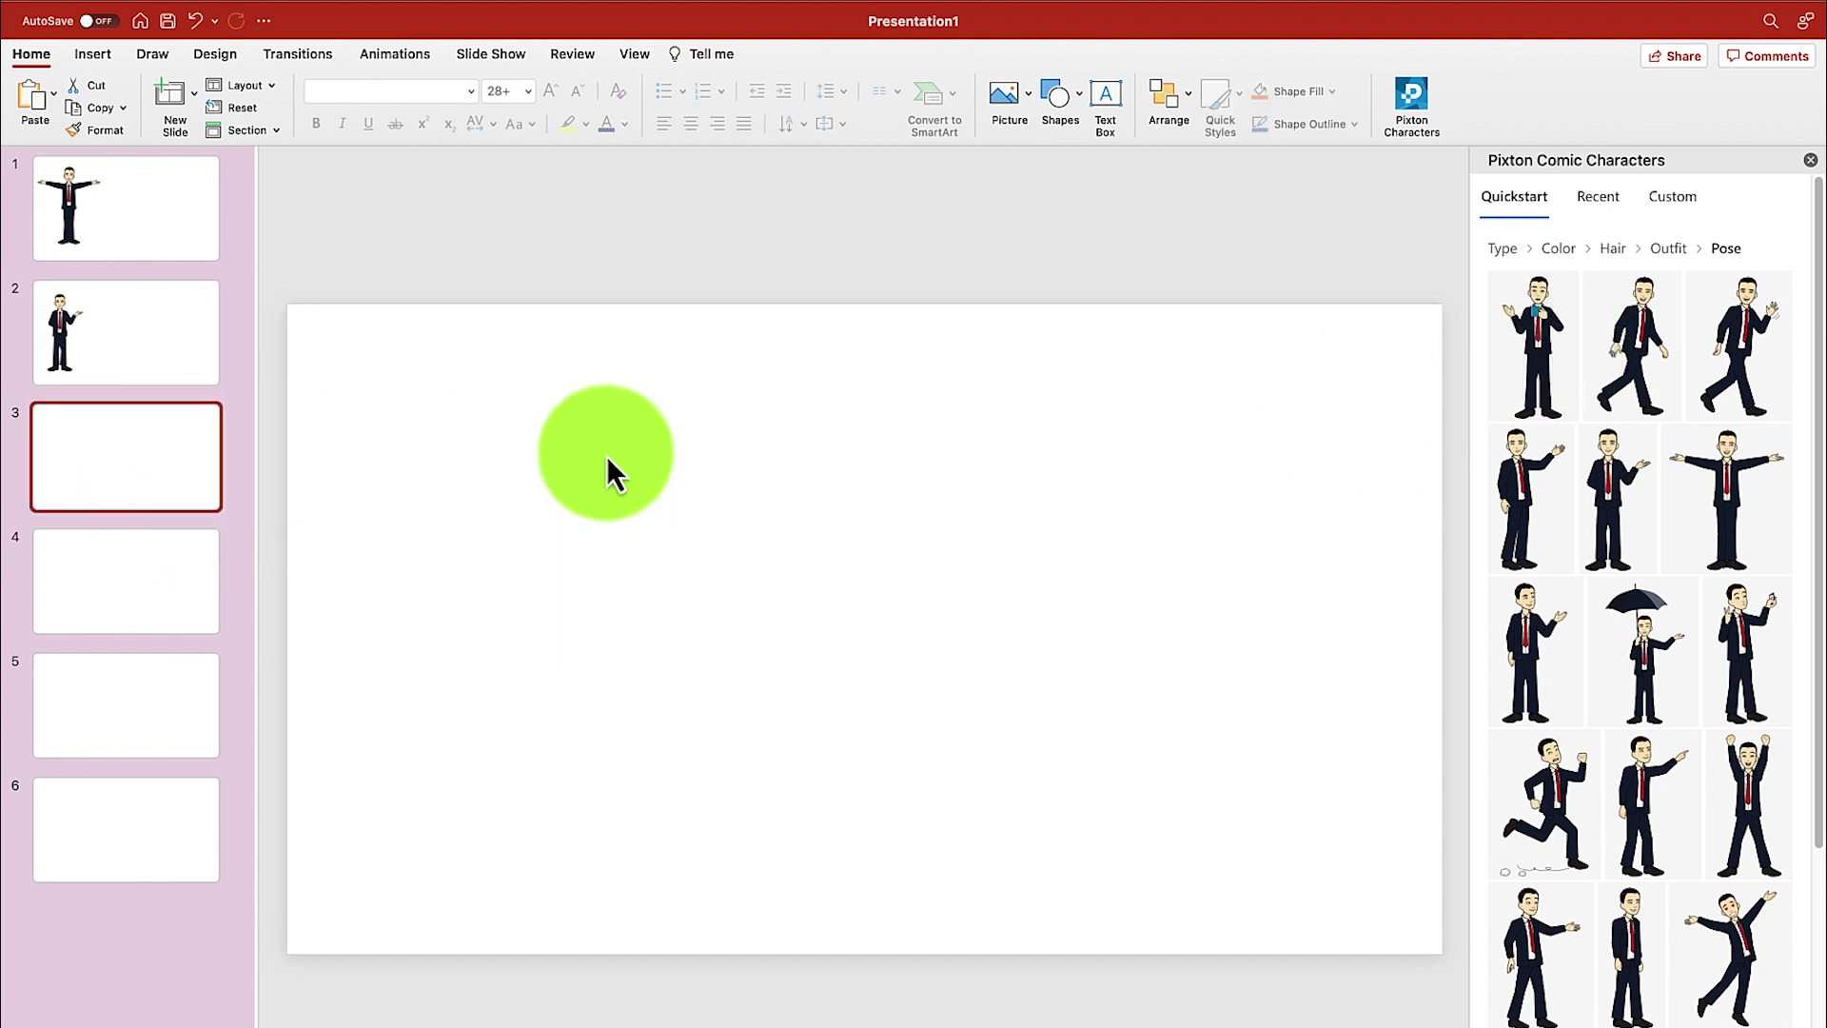
left_click(1535, 347)
left_click_drag(856, 538, 1234, 550)
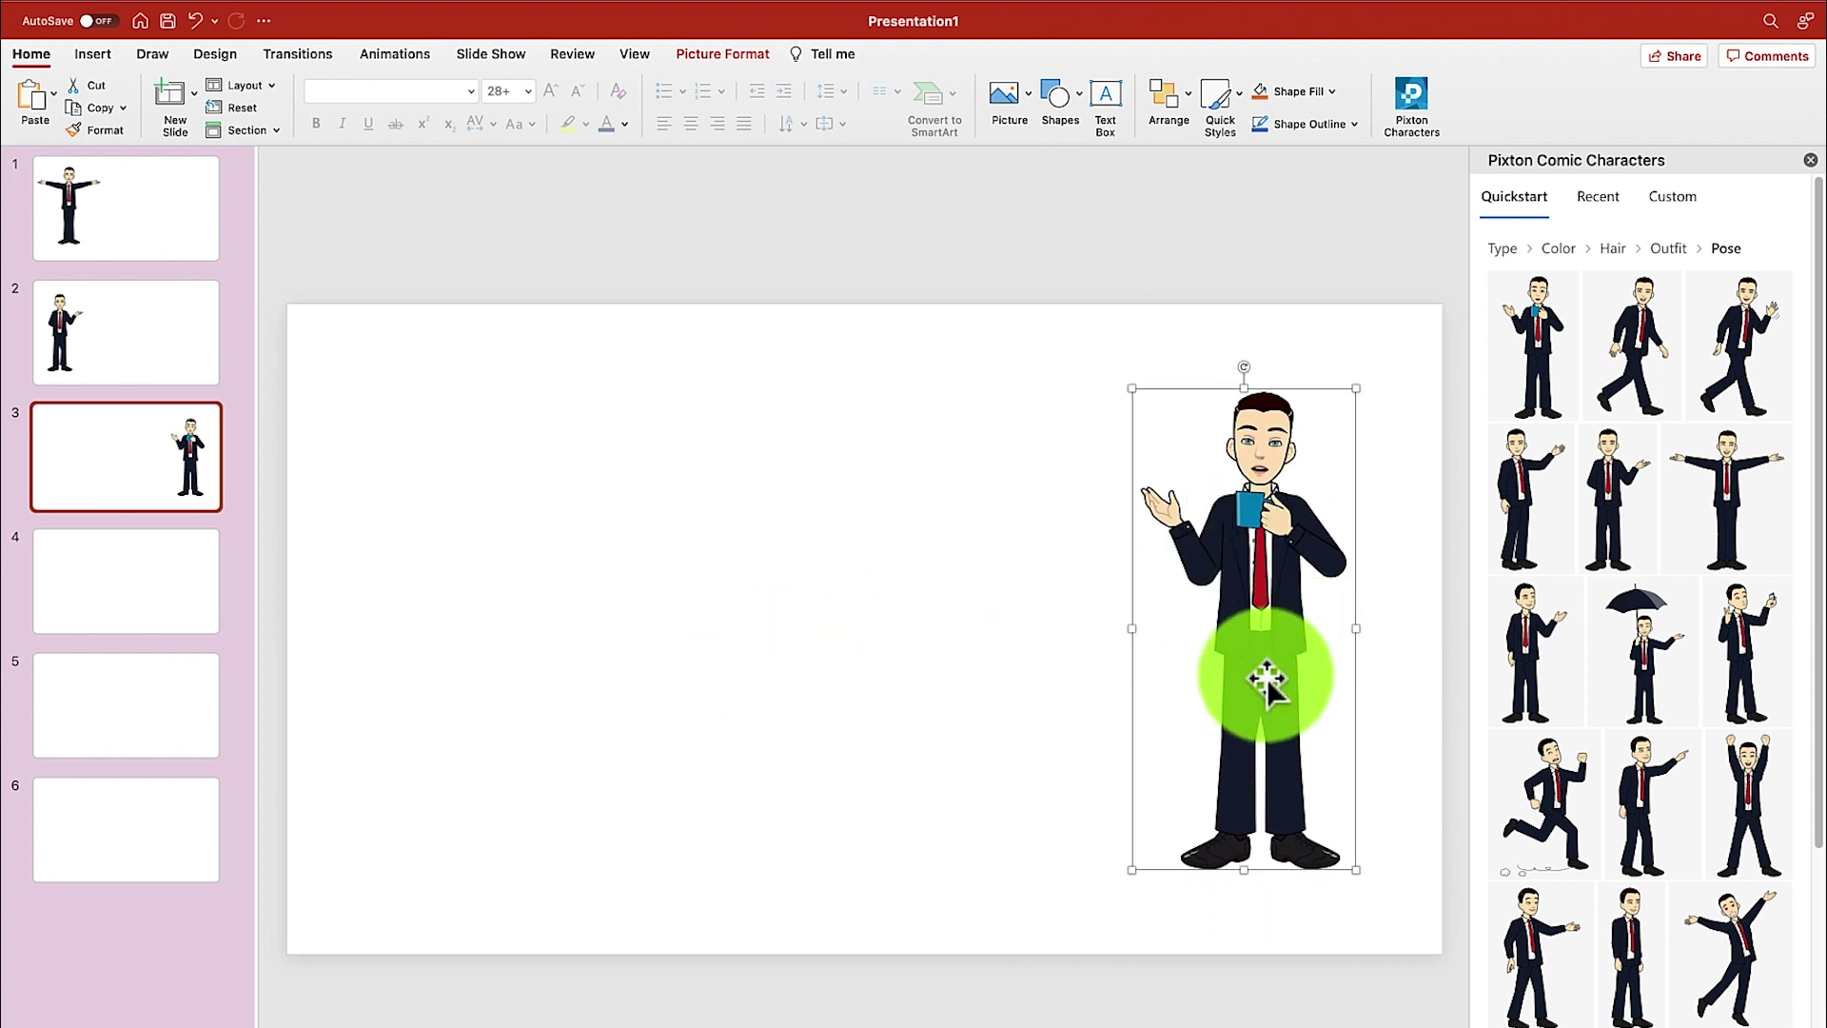
left_click(131, 614)
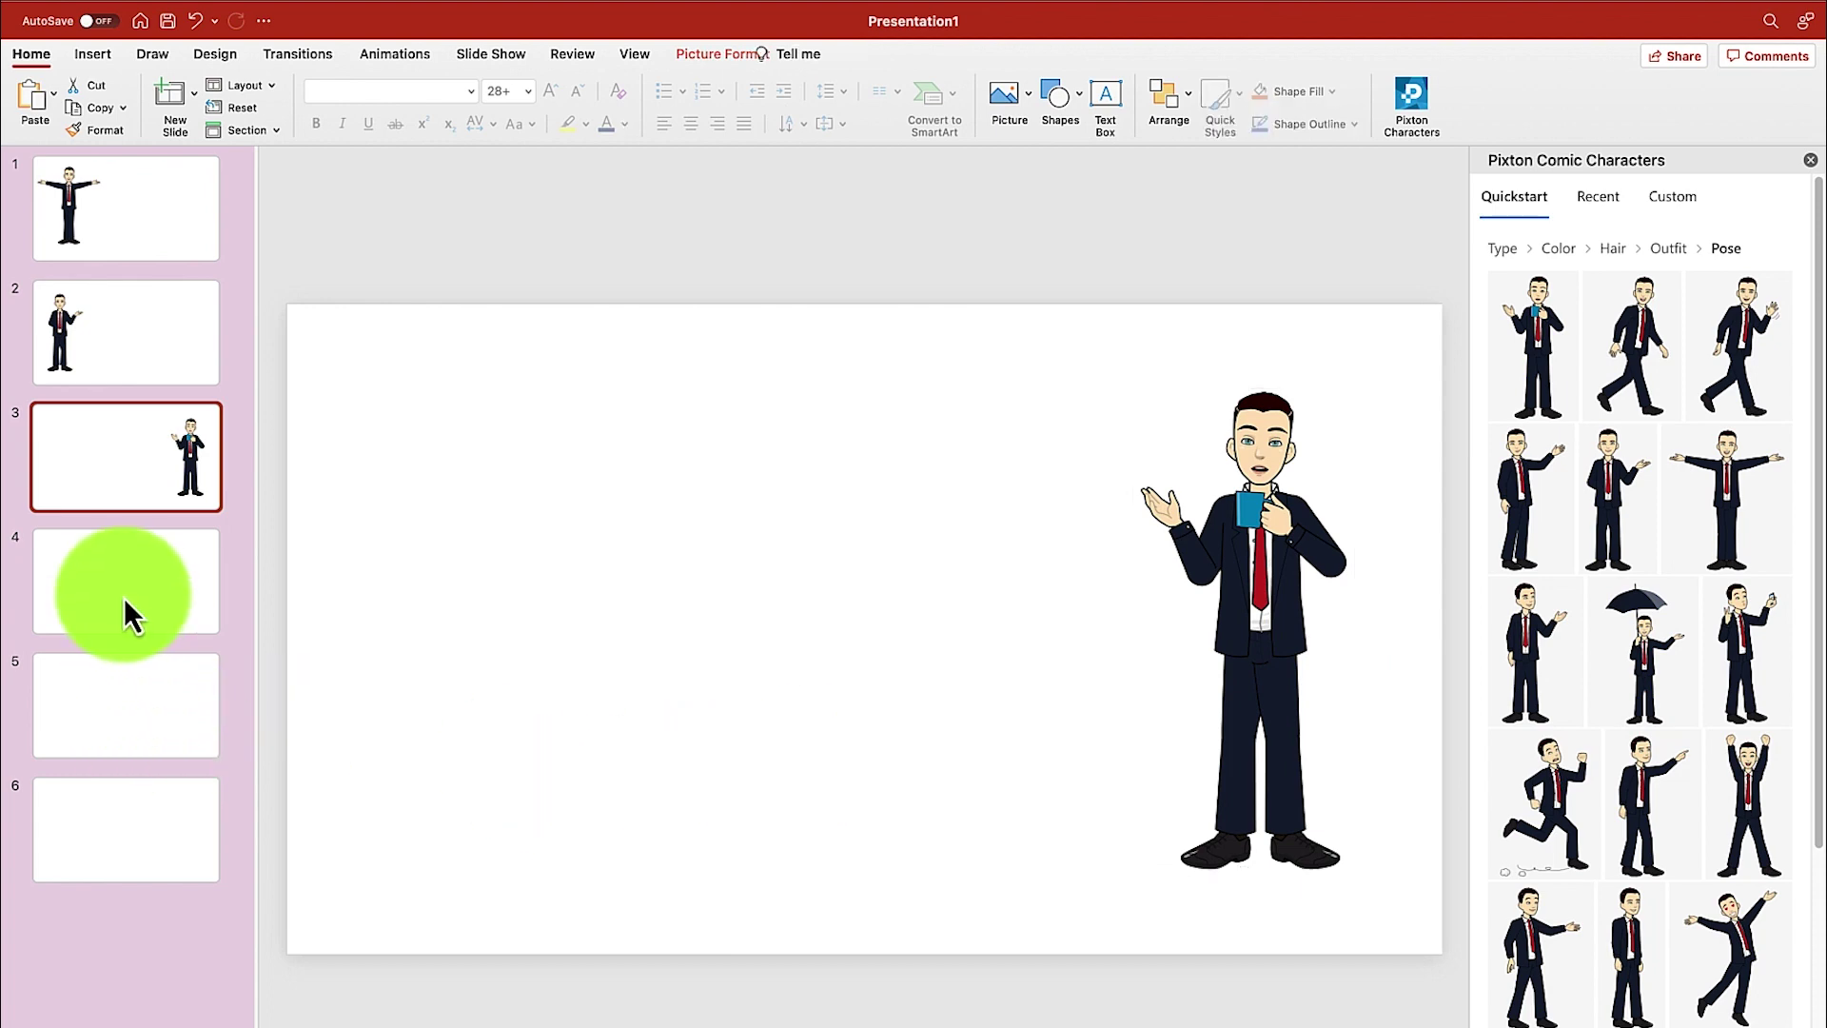
scroll(1504, 756, "down", 5)
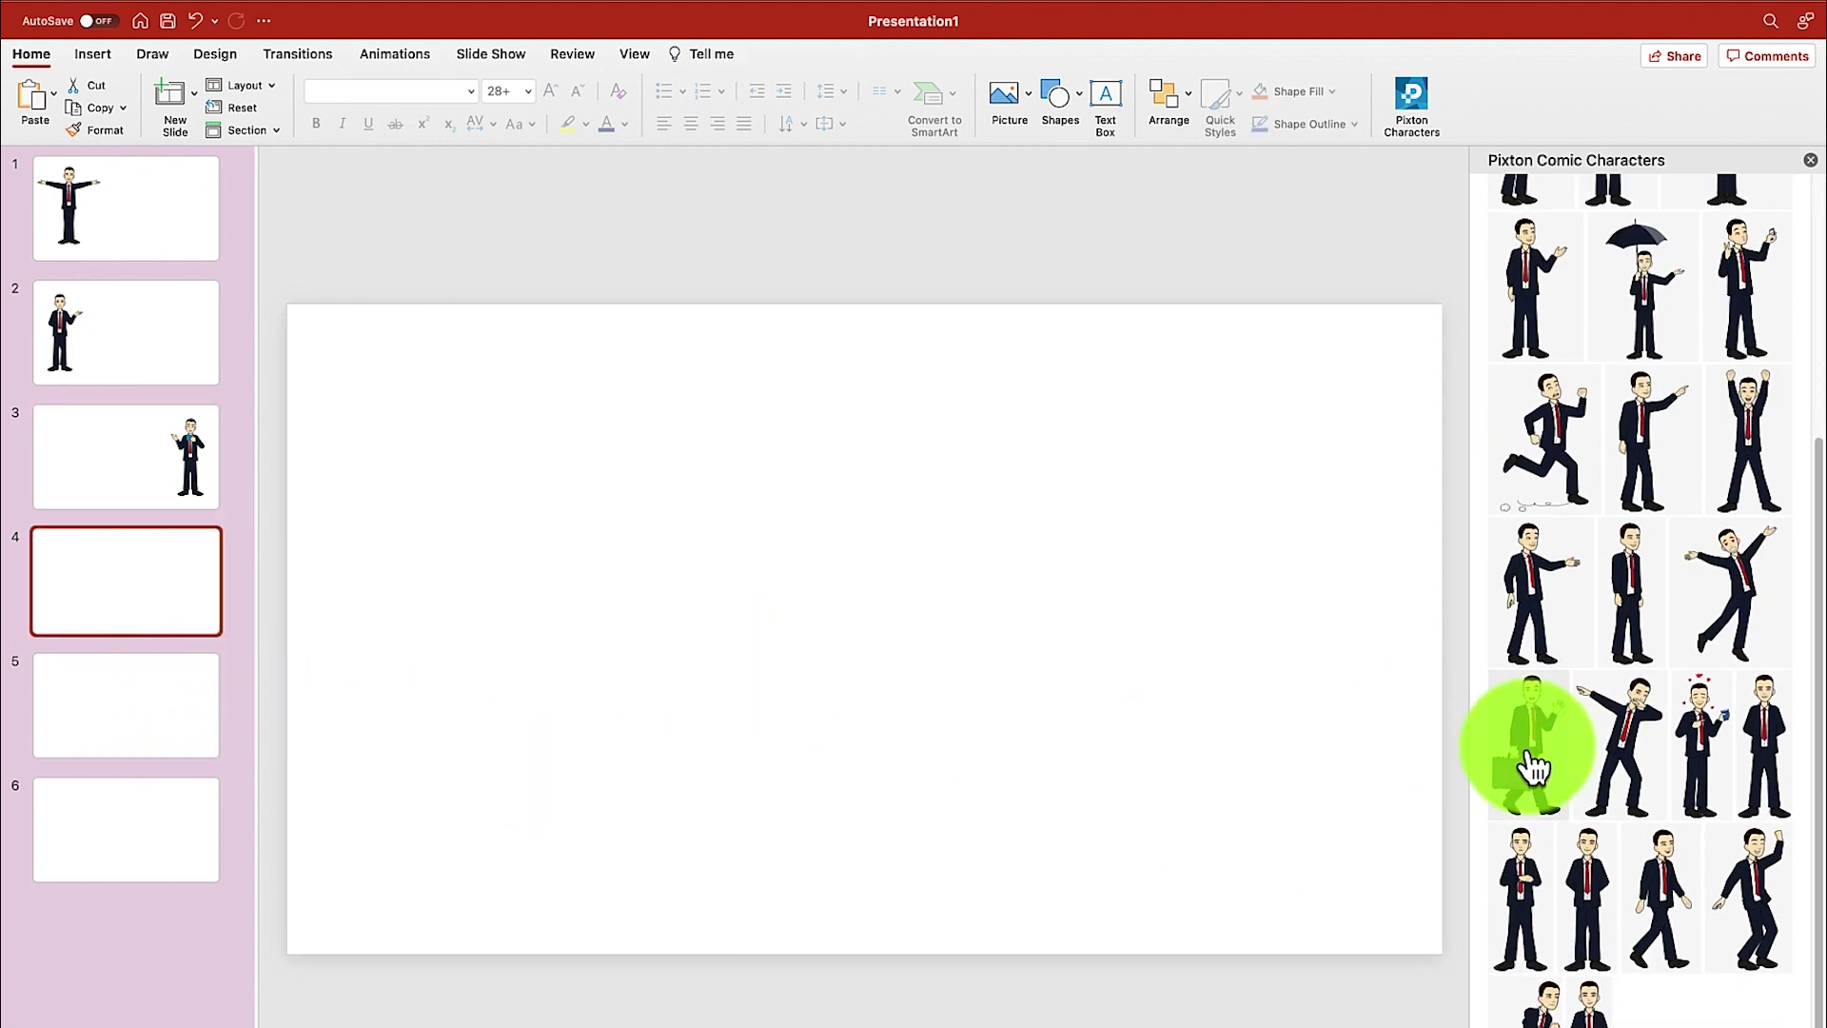
scroll(1529, 763, "up", 3)
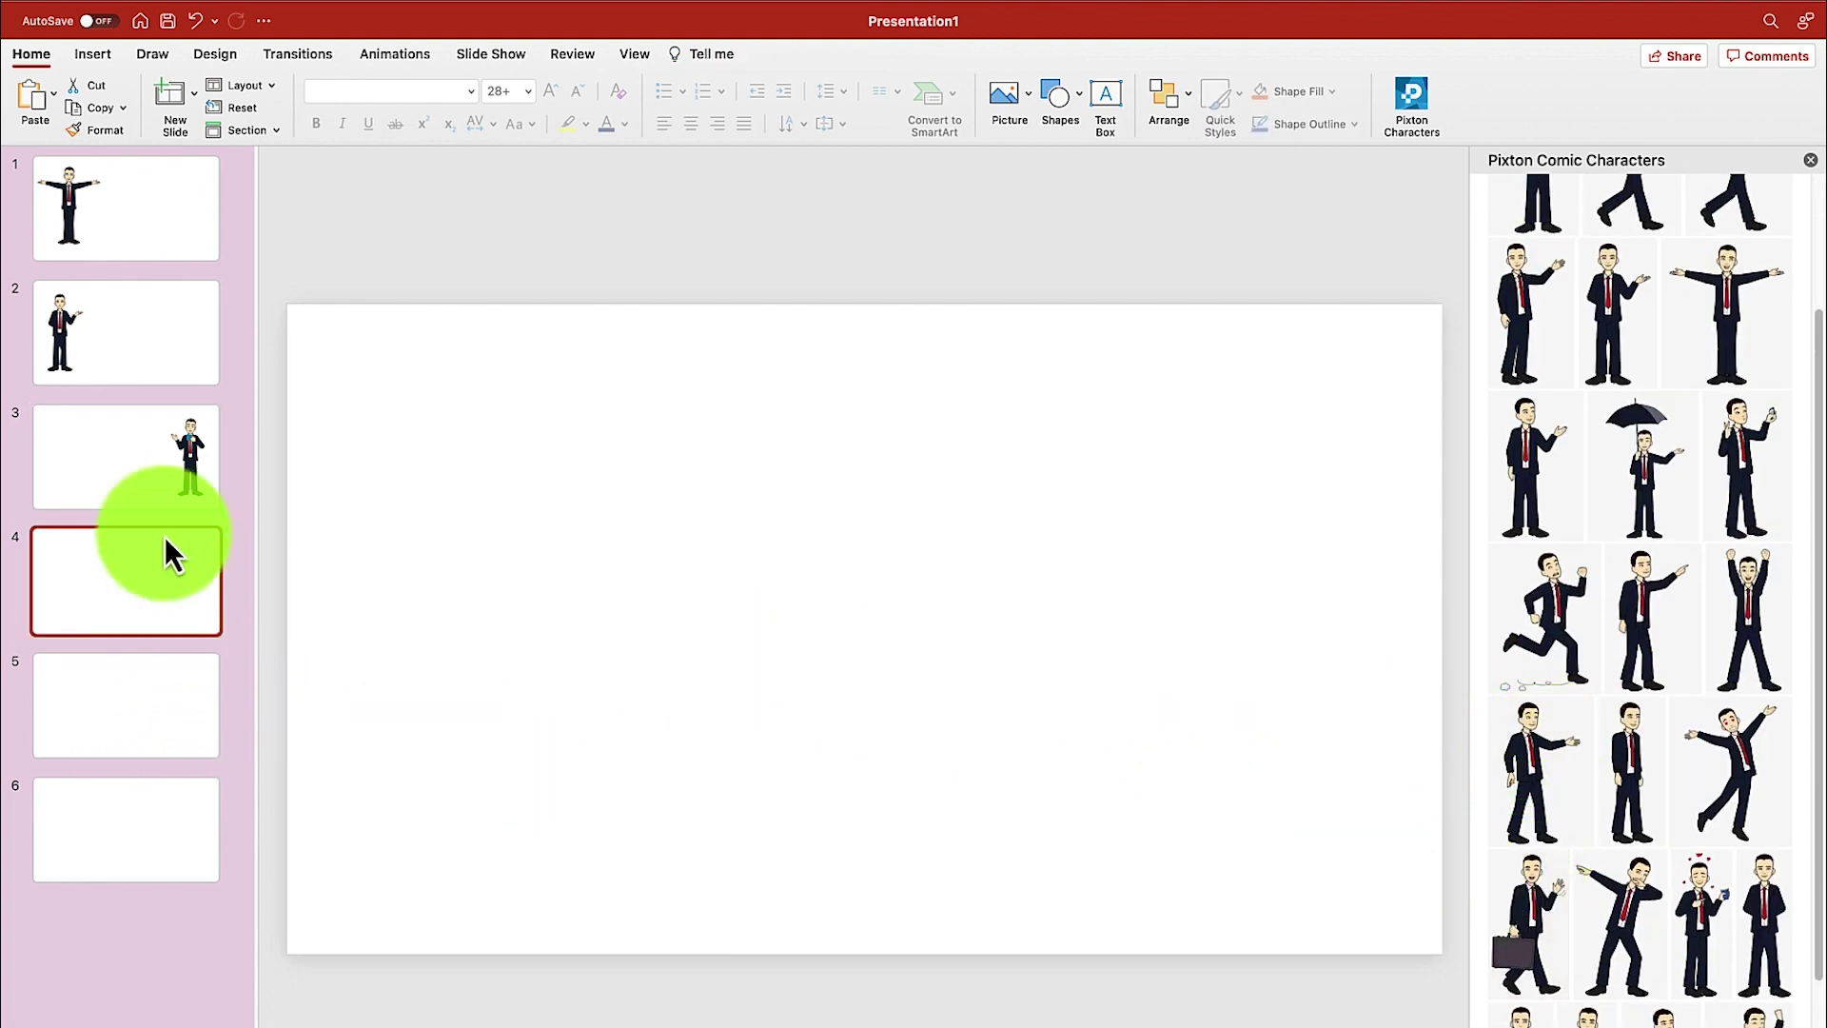
left_click(126, 481)
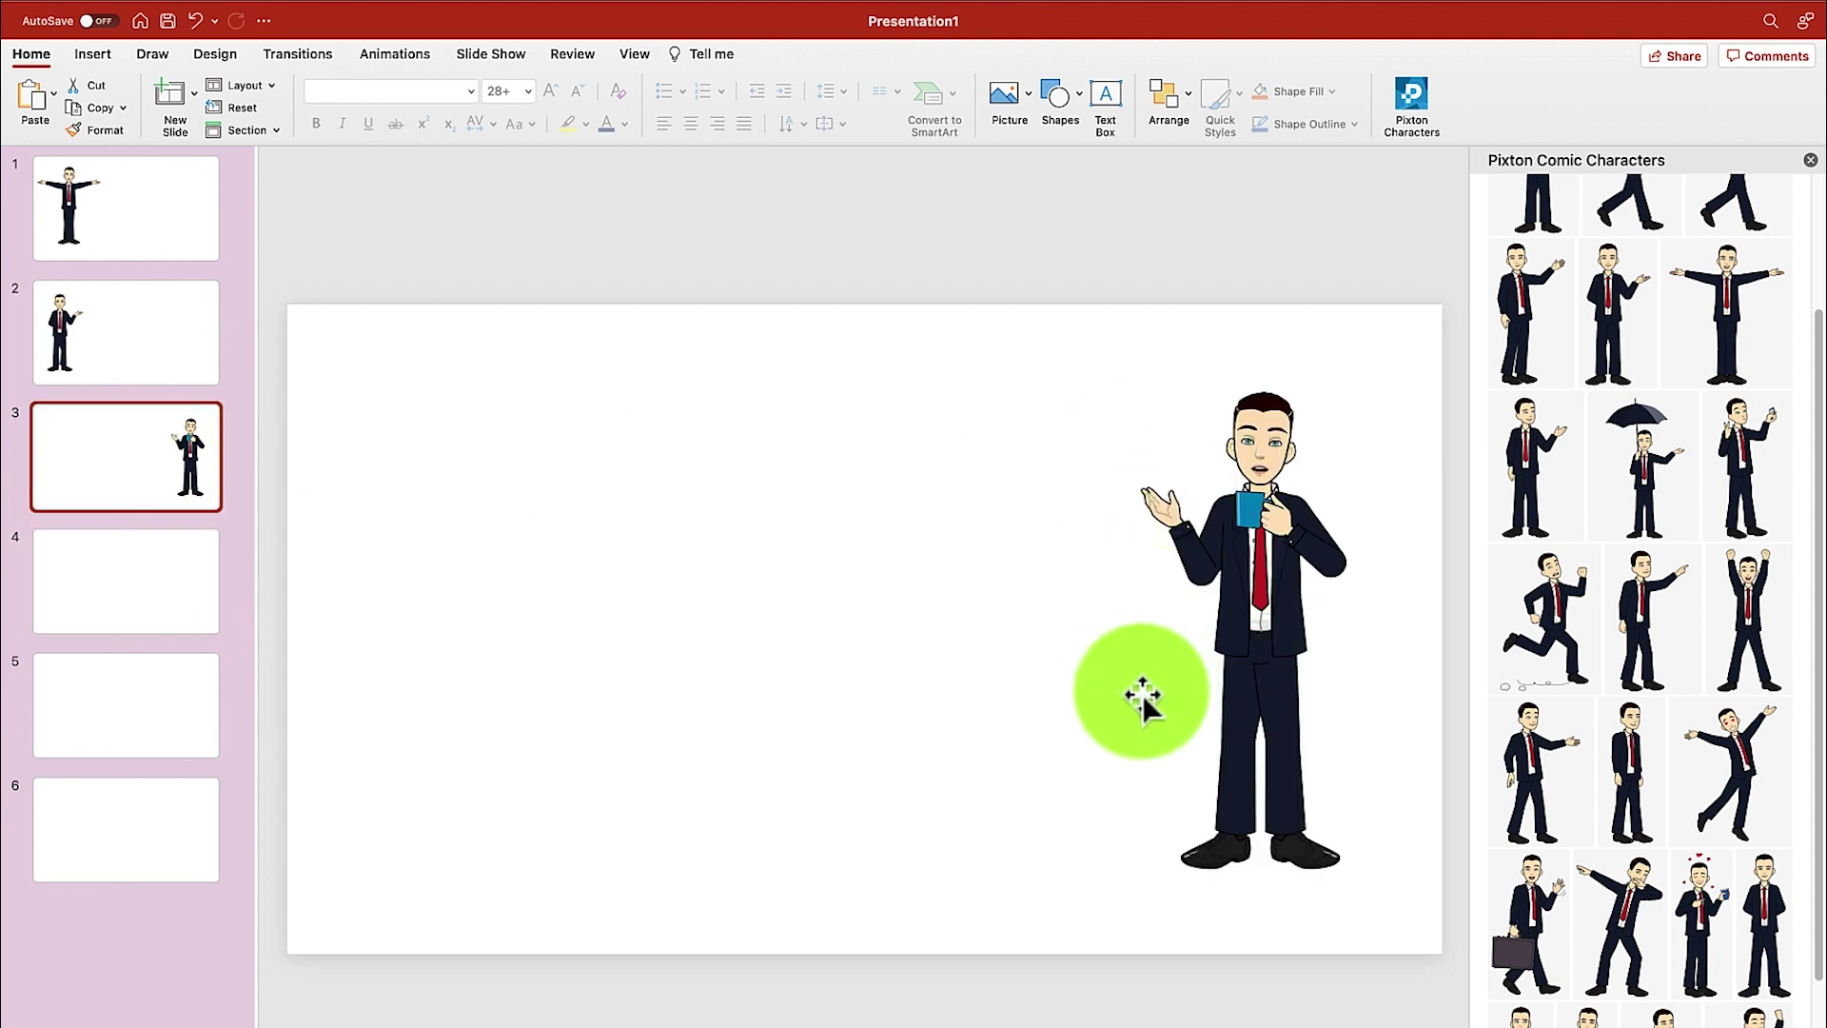
left_click(129, 567)
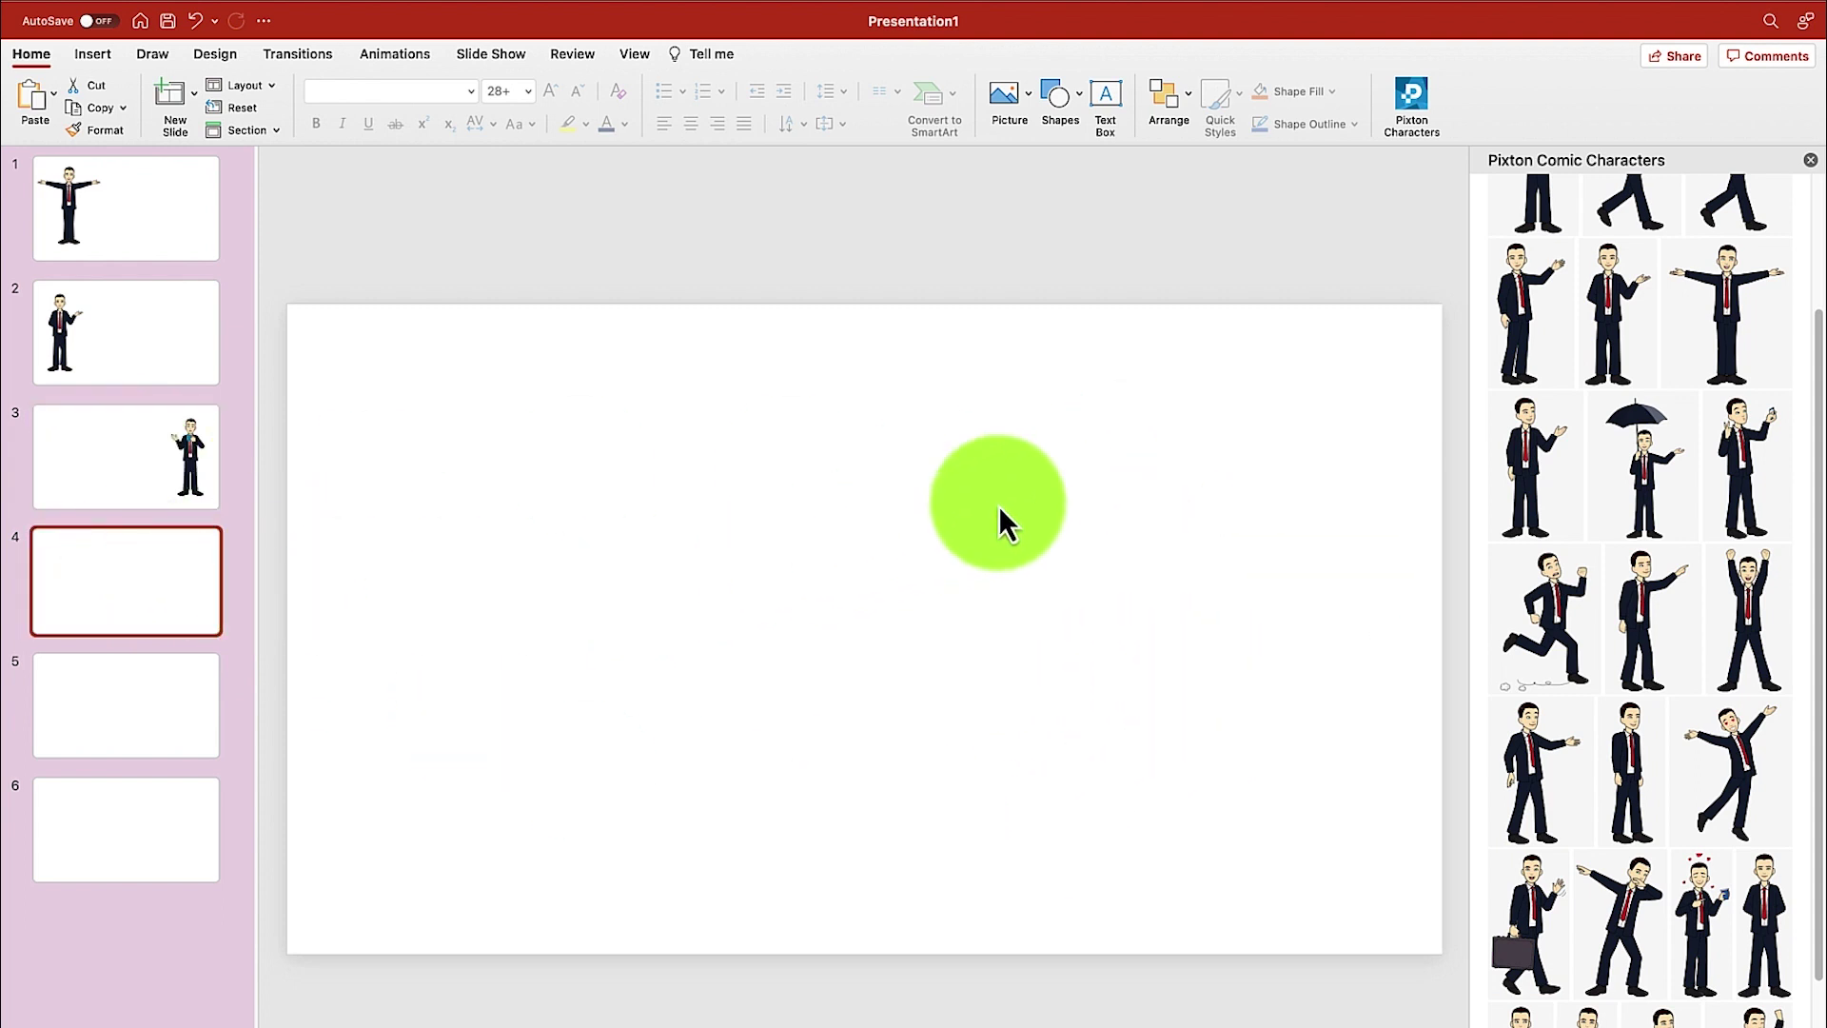
key("Up")
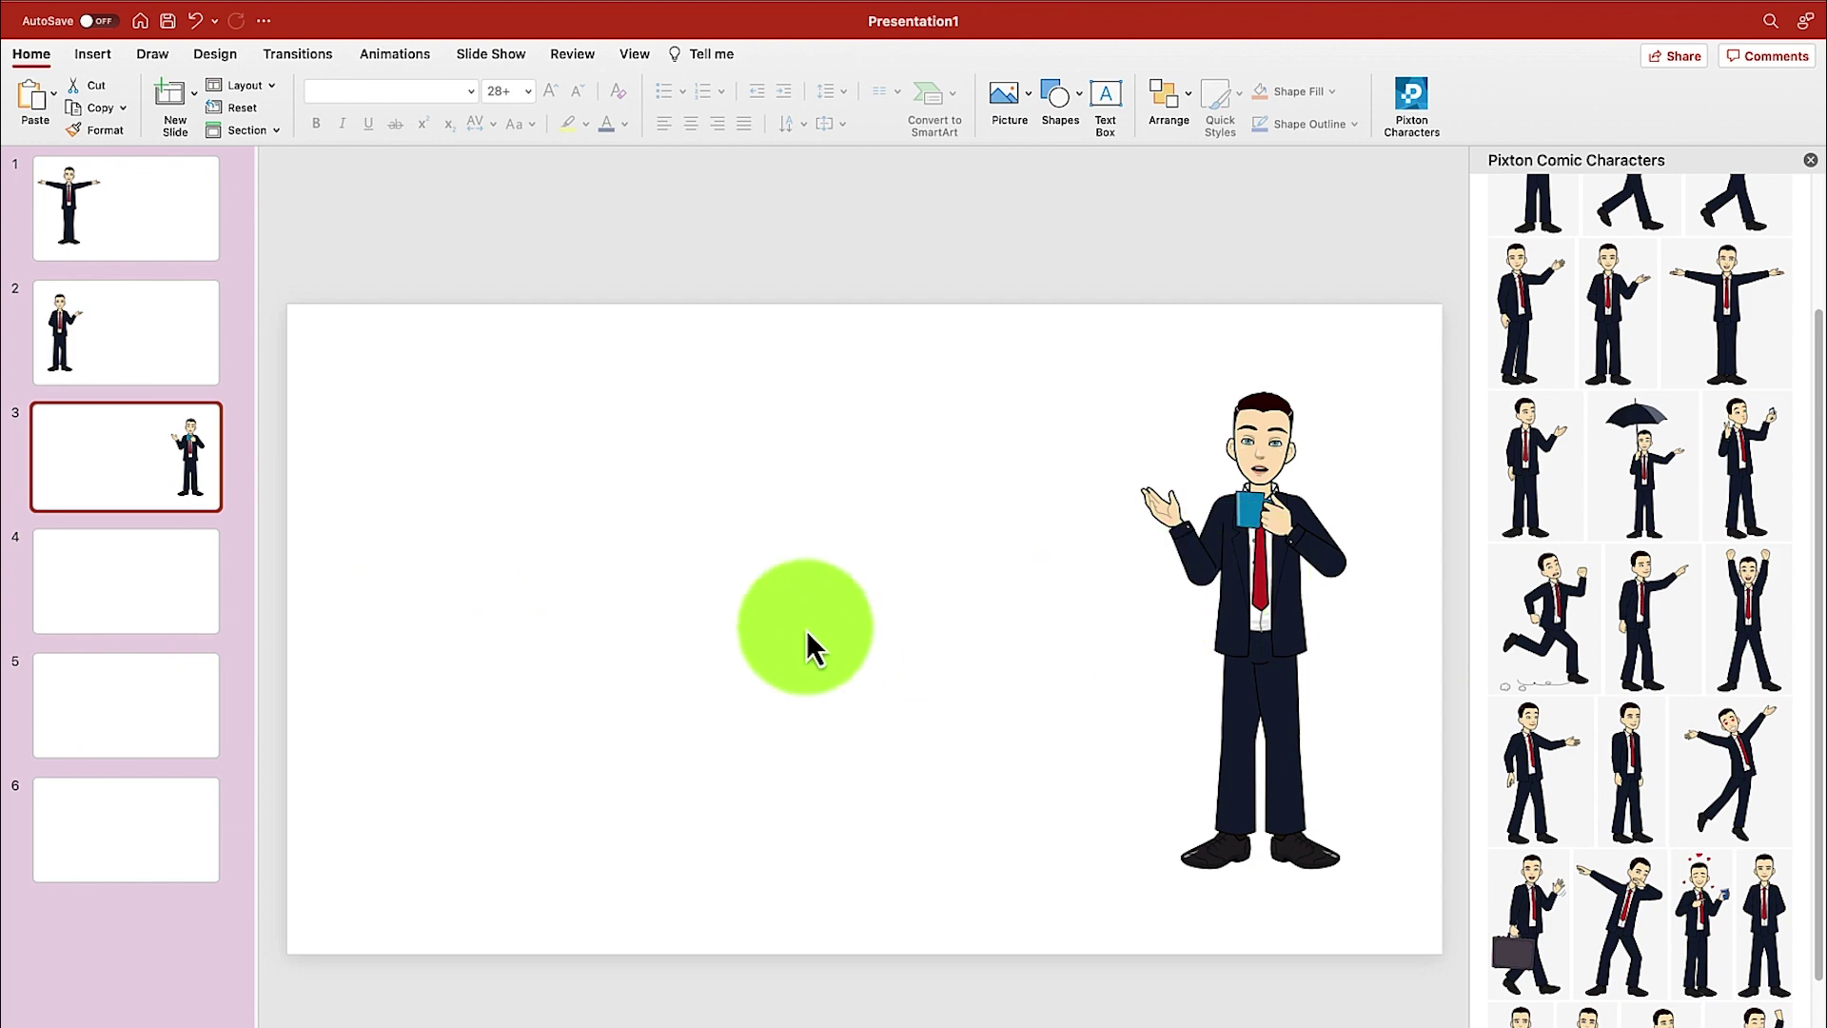
left_click(200, 619)
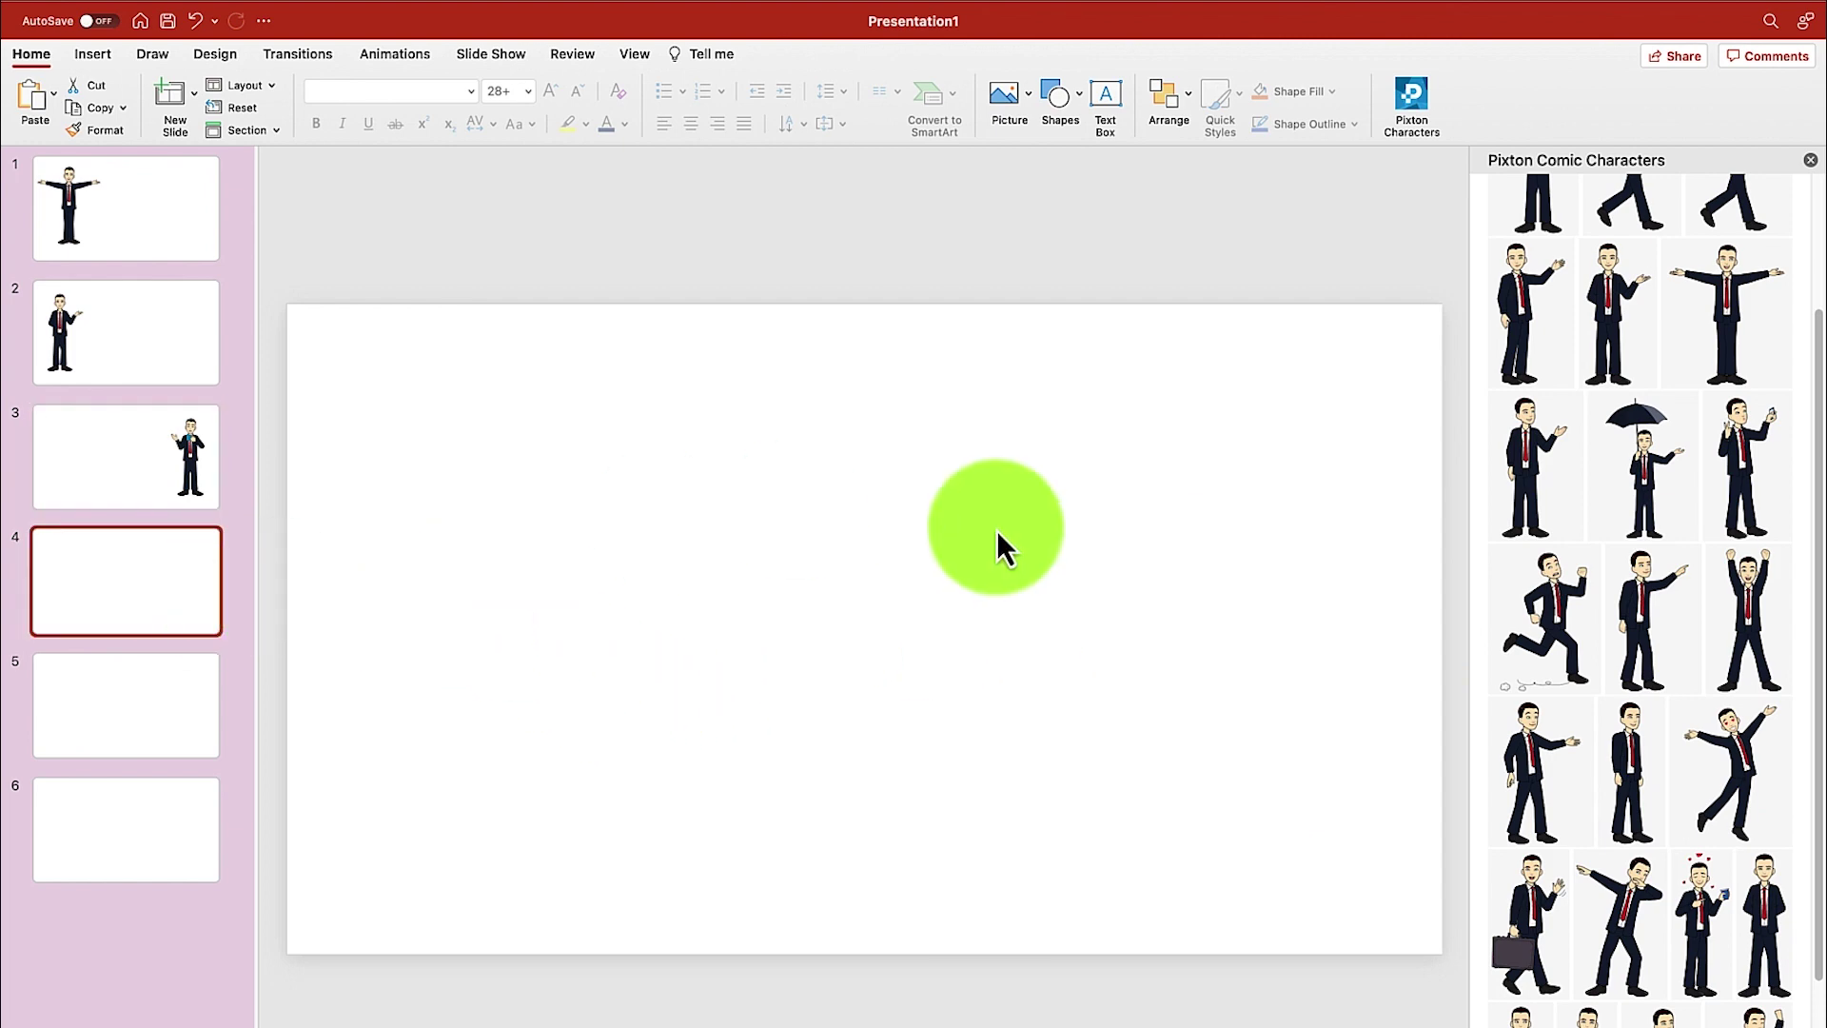
Step: Try the briefcase businessman pose on the left of slide 3, then delete it
left_click(1520, 584)
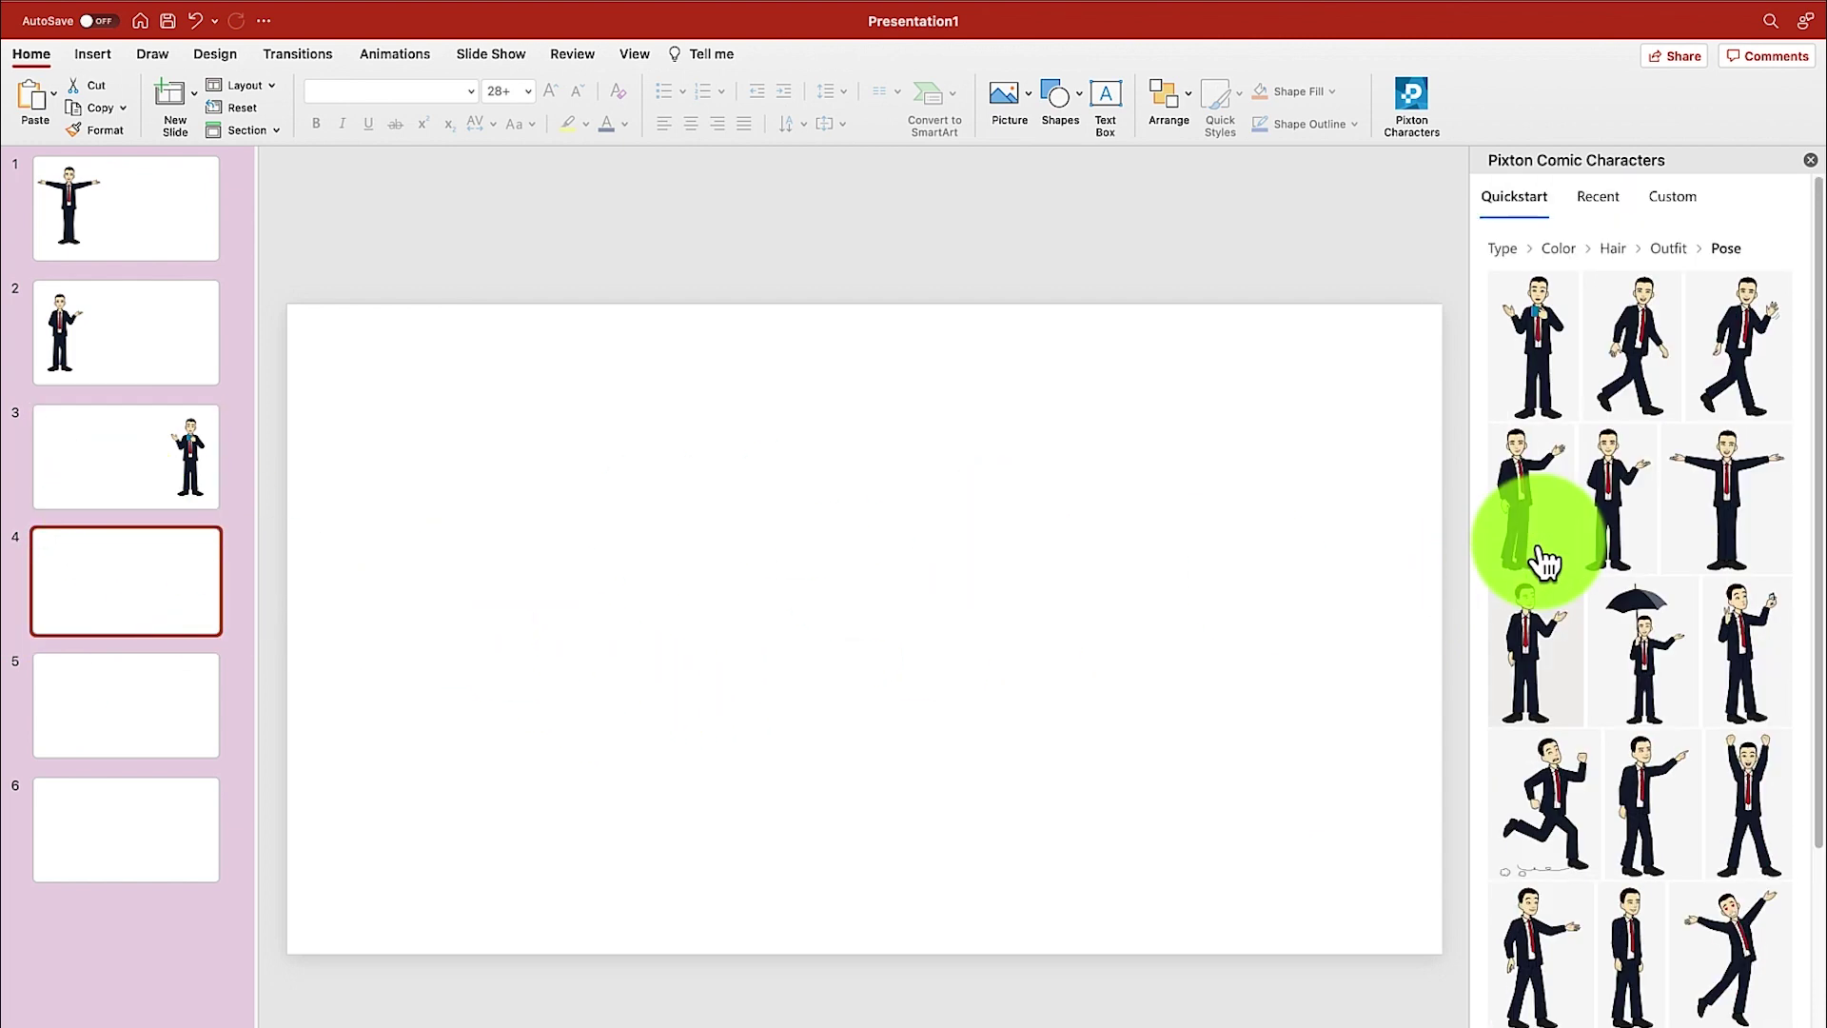
left_click(181, 452)
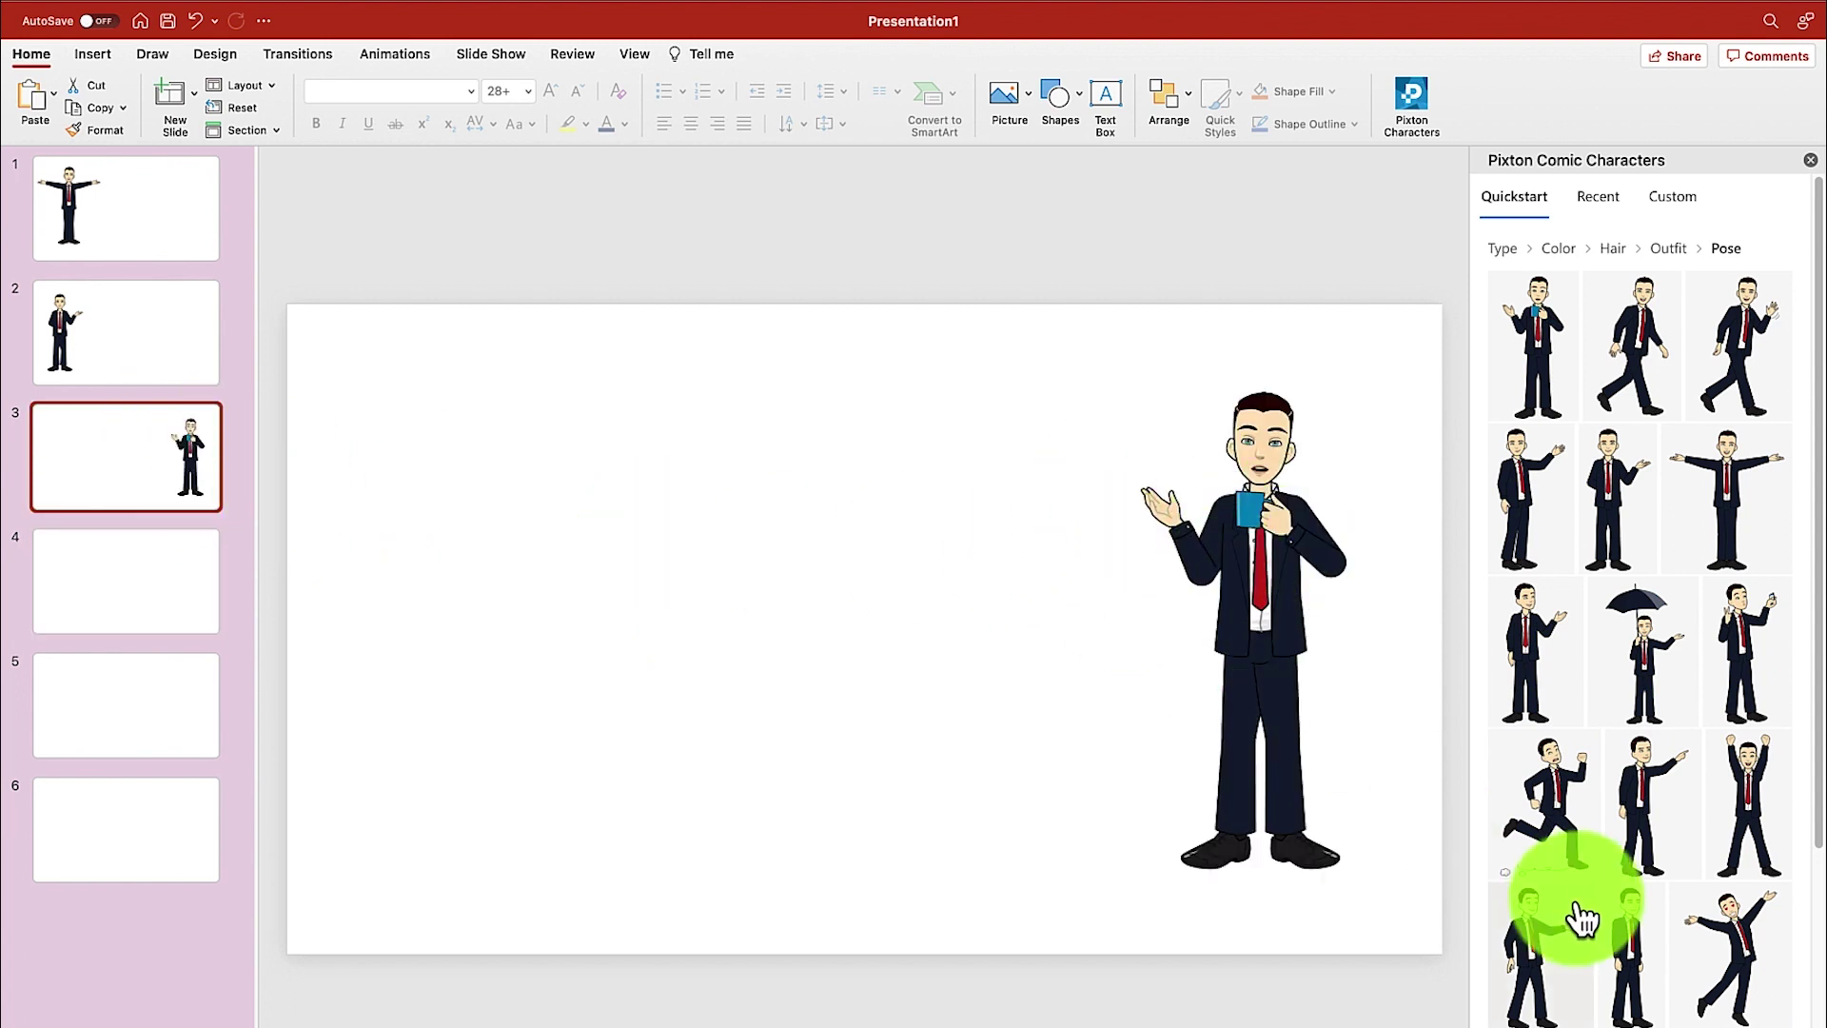
scroll(1582, 918, "down", 4)
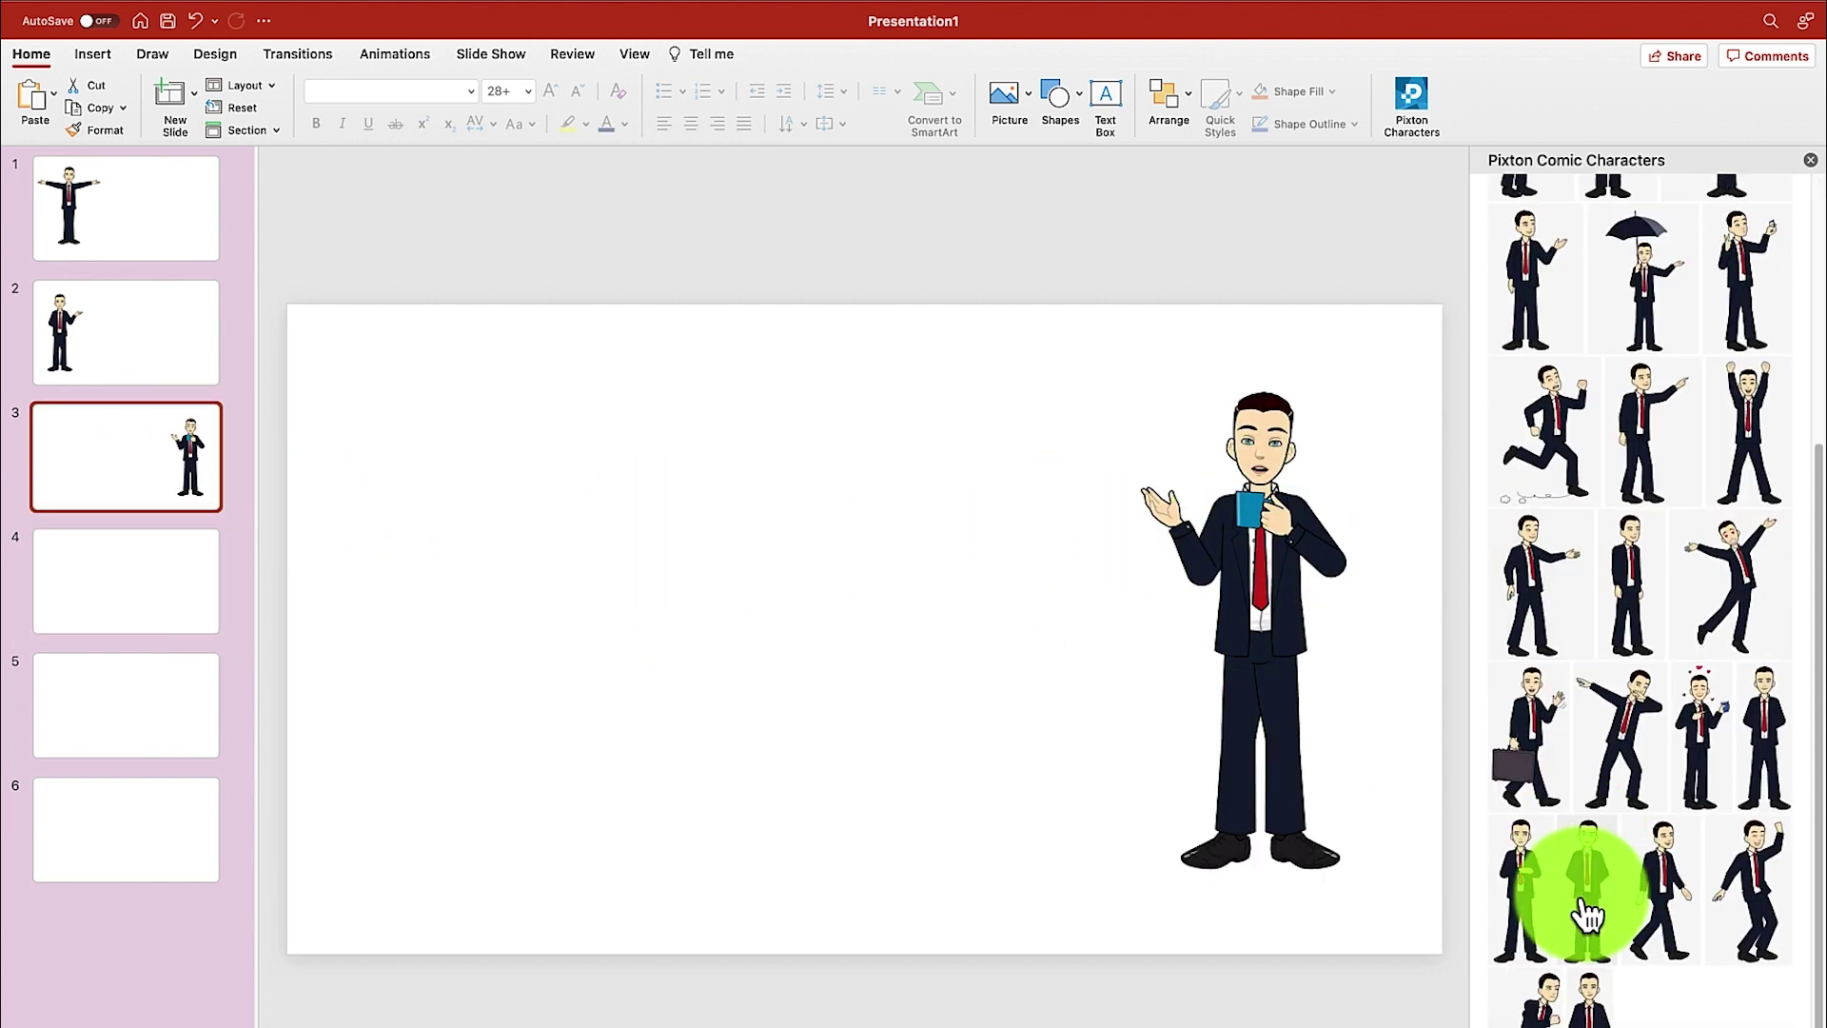
left_click(1520, 752)
left_click_drag(946, 677, 525, 580)
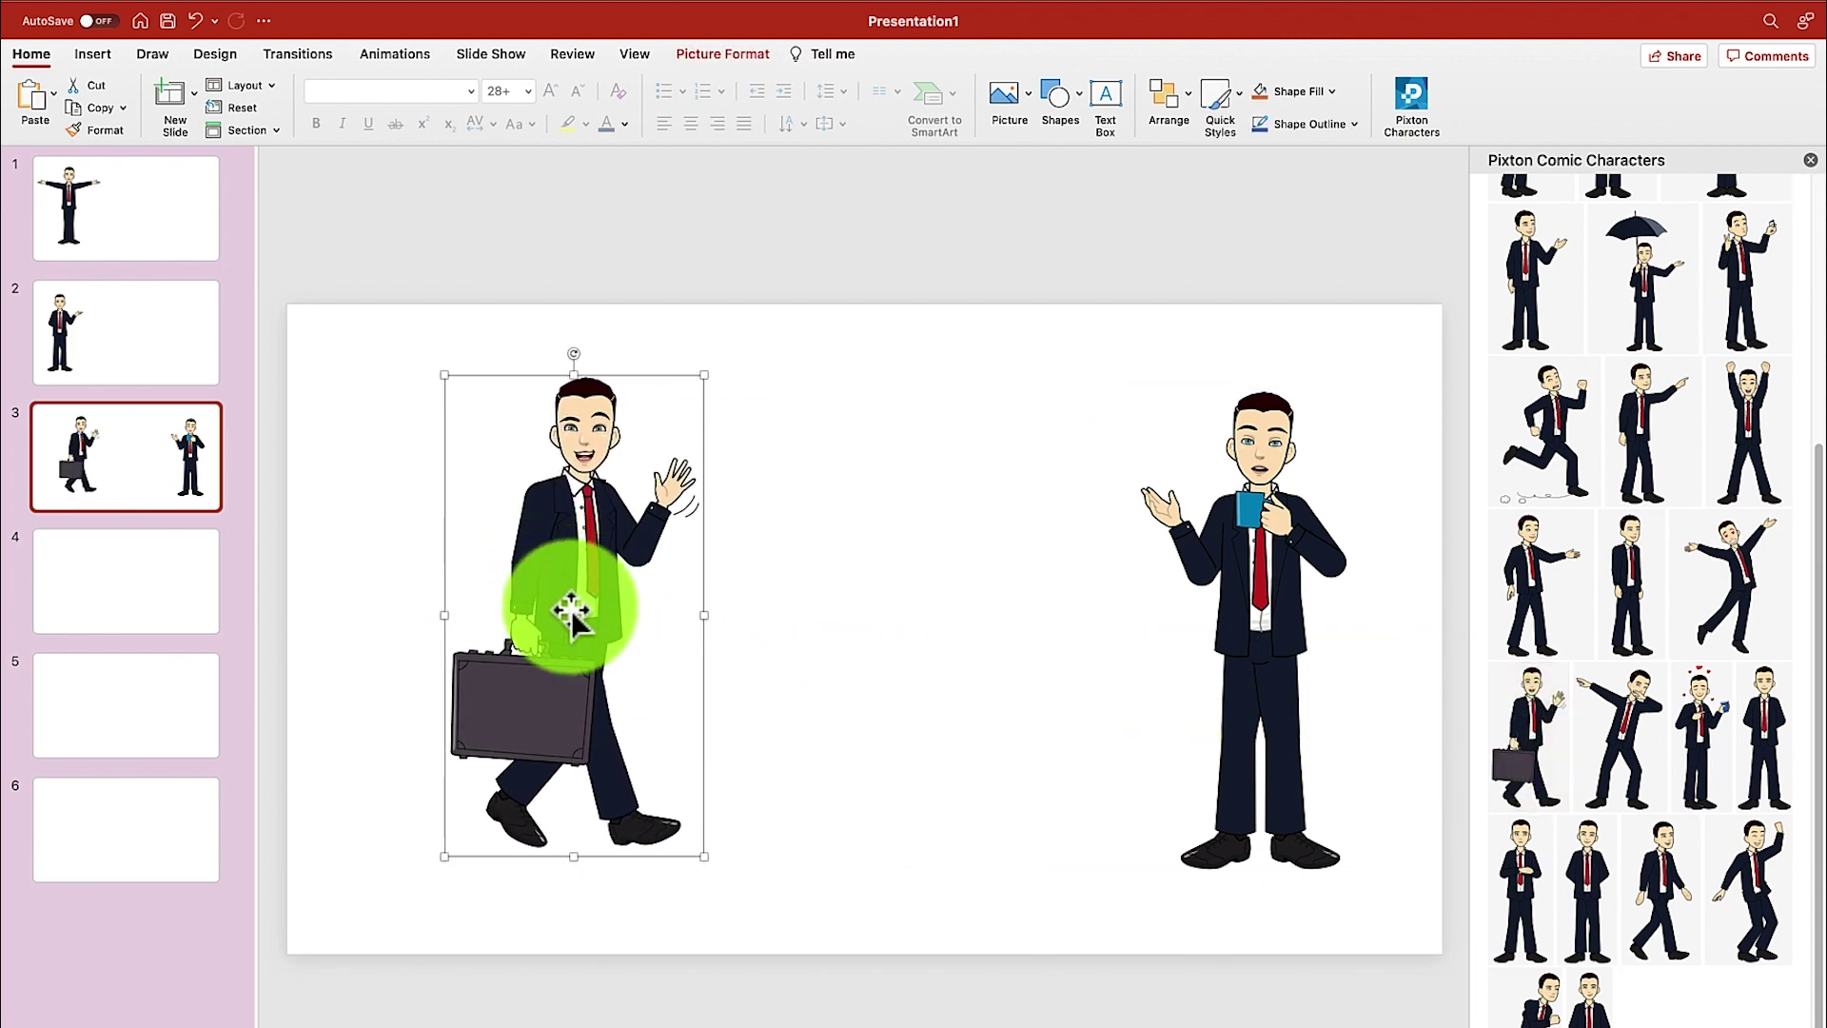
key("Delete")
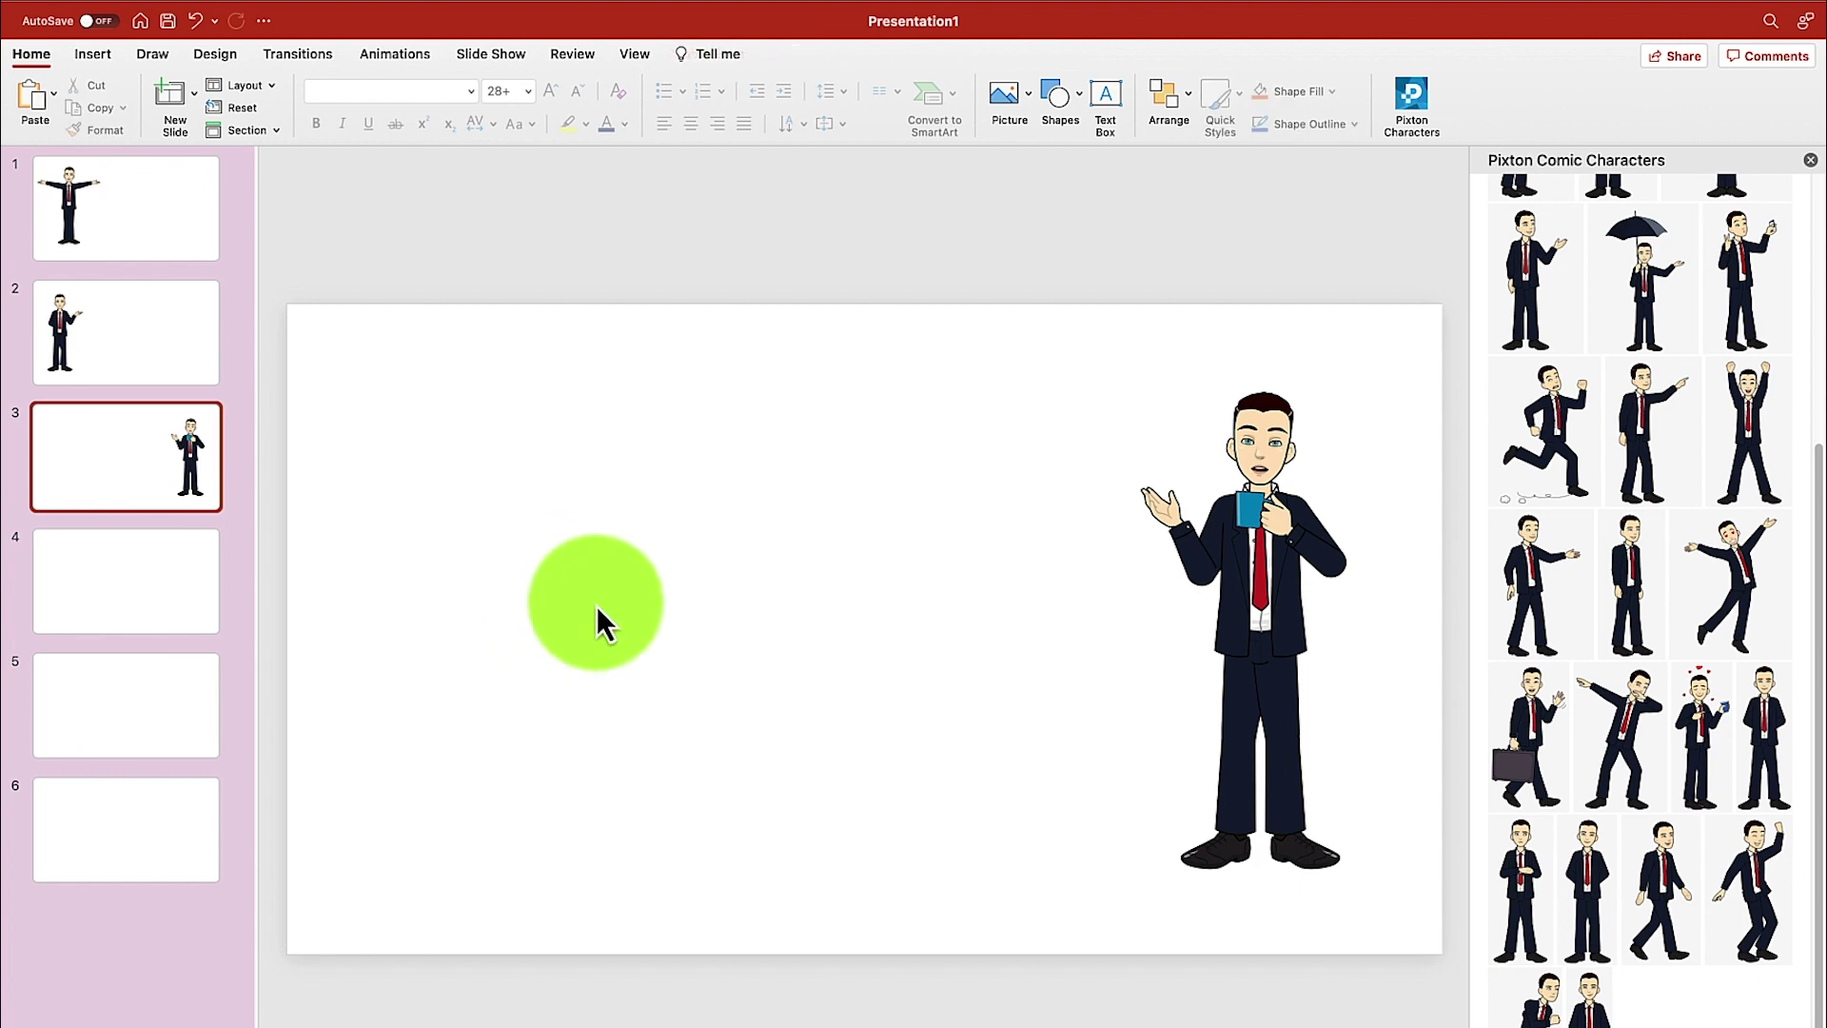
Step: Switch to the beige shirt and scarf outfit and place its briefcase pose on slide 3's left
scroll(1680, 480, "up", 5)
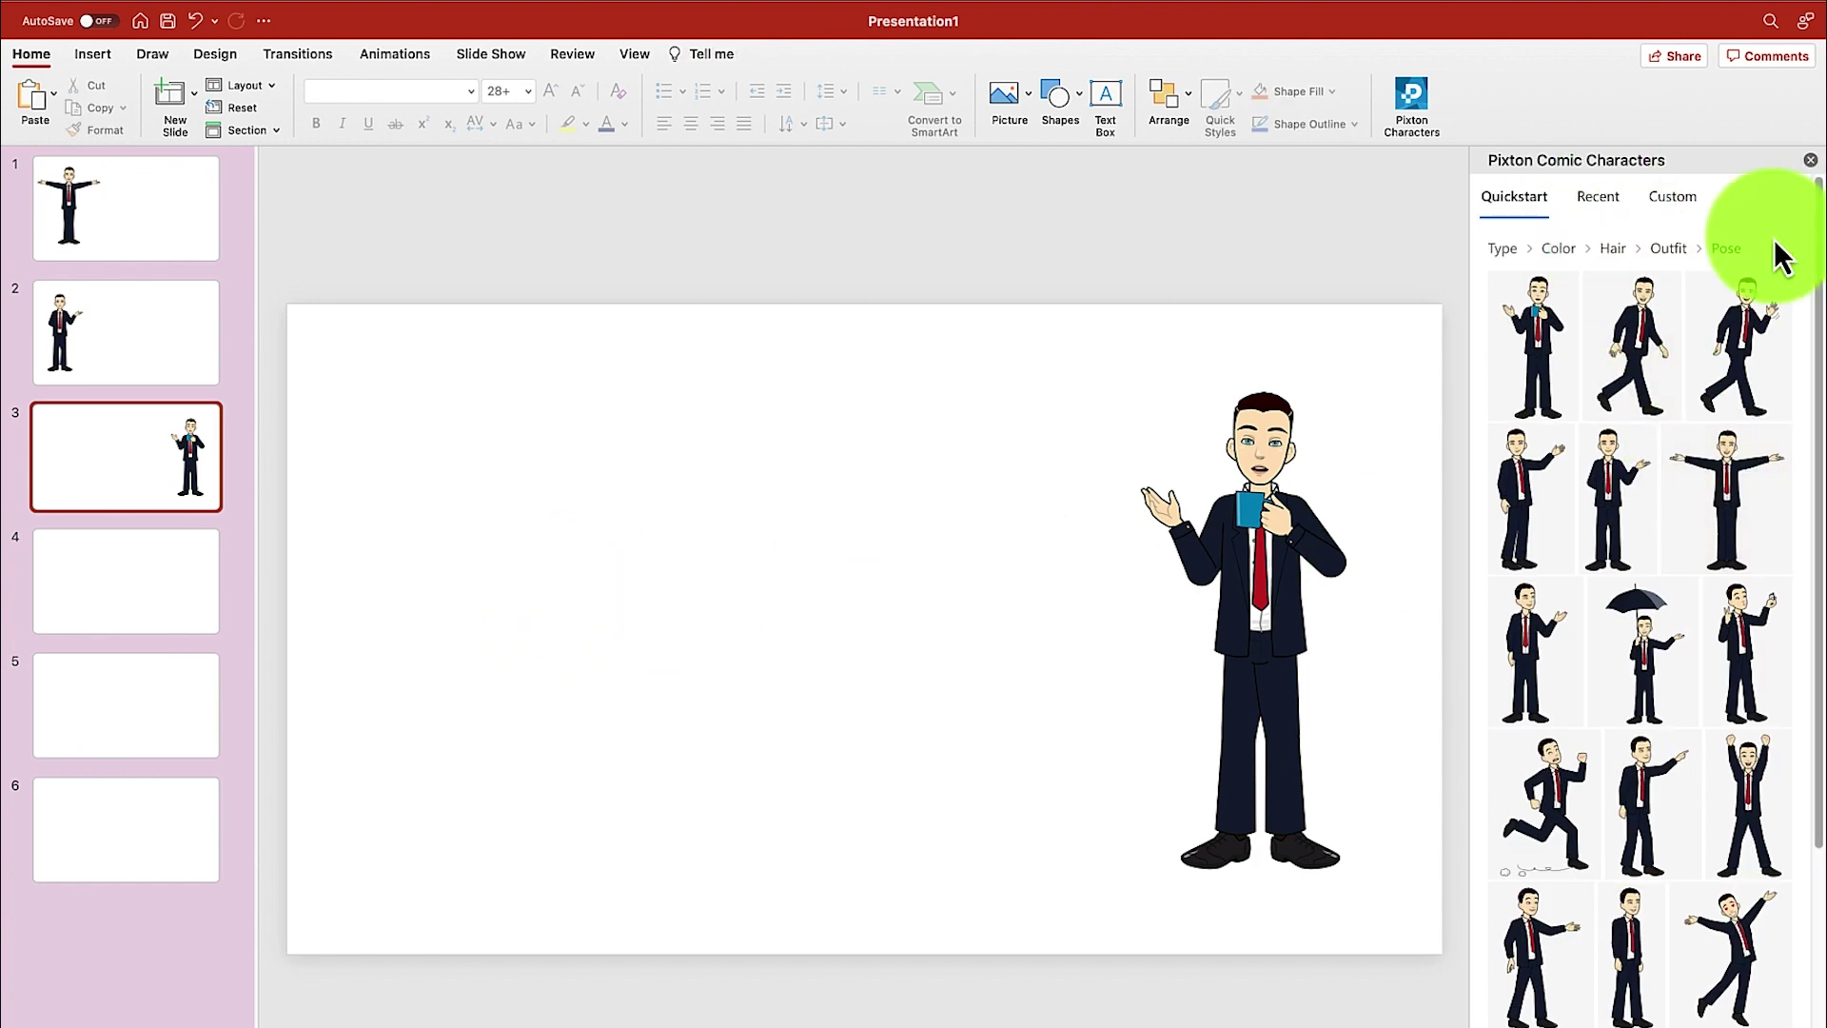
left_click(1669, 250)
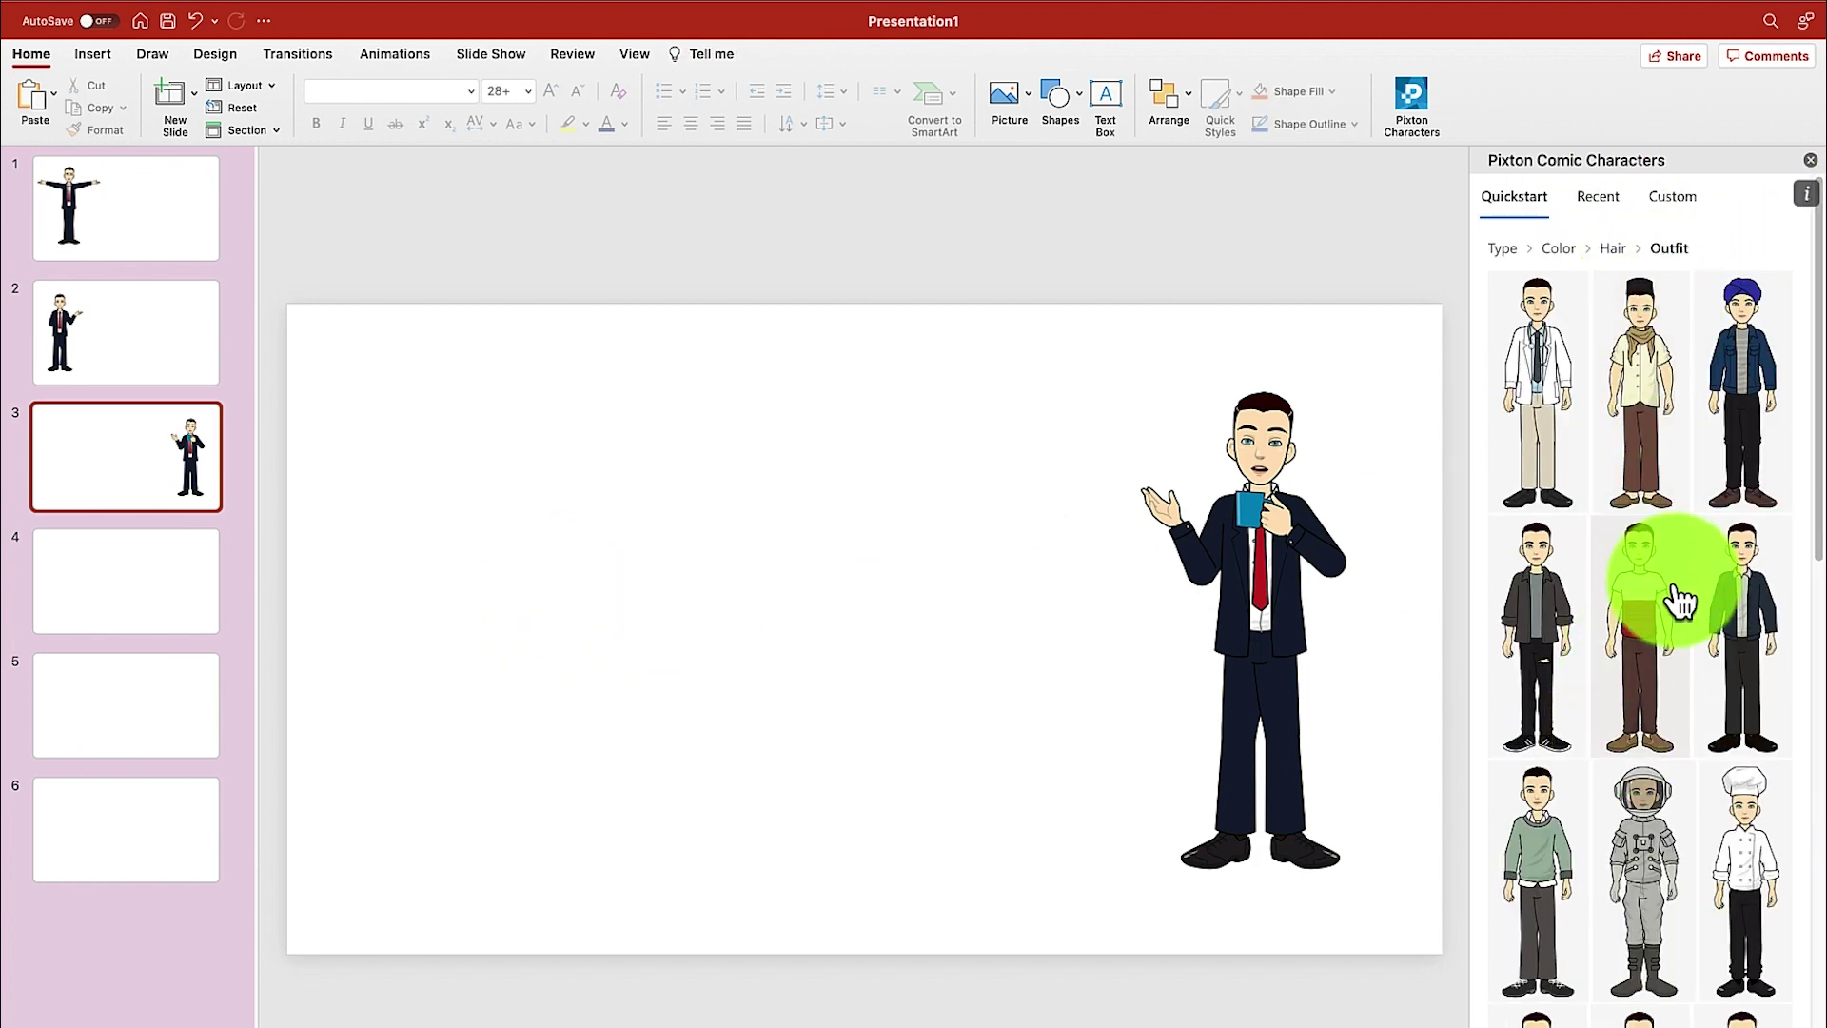
scroll(1626, 728, "down", 10)
scroll(1649, 682, "up", 3)
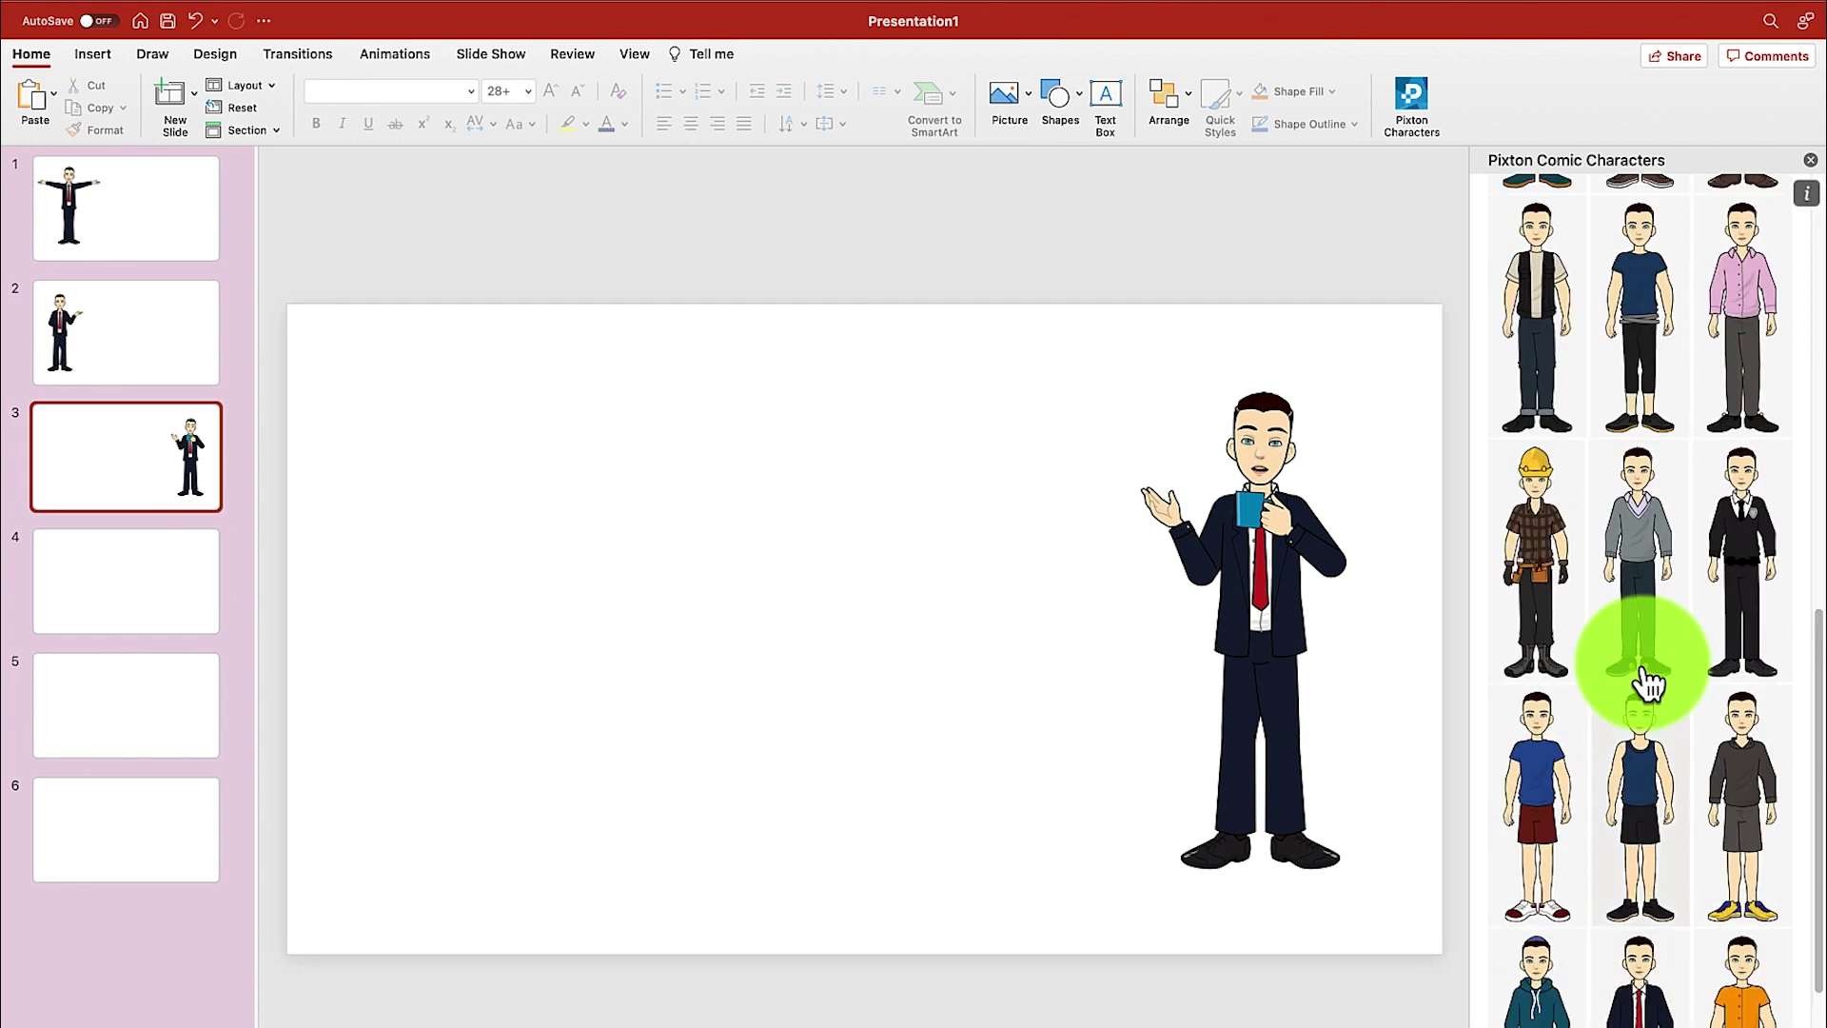
scroll(1650, 682, "up", 5)
scroll(1668, 492, "up", 2)
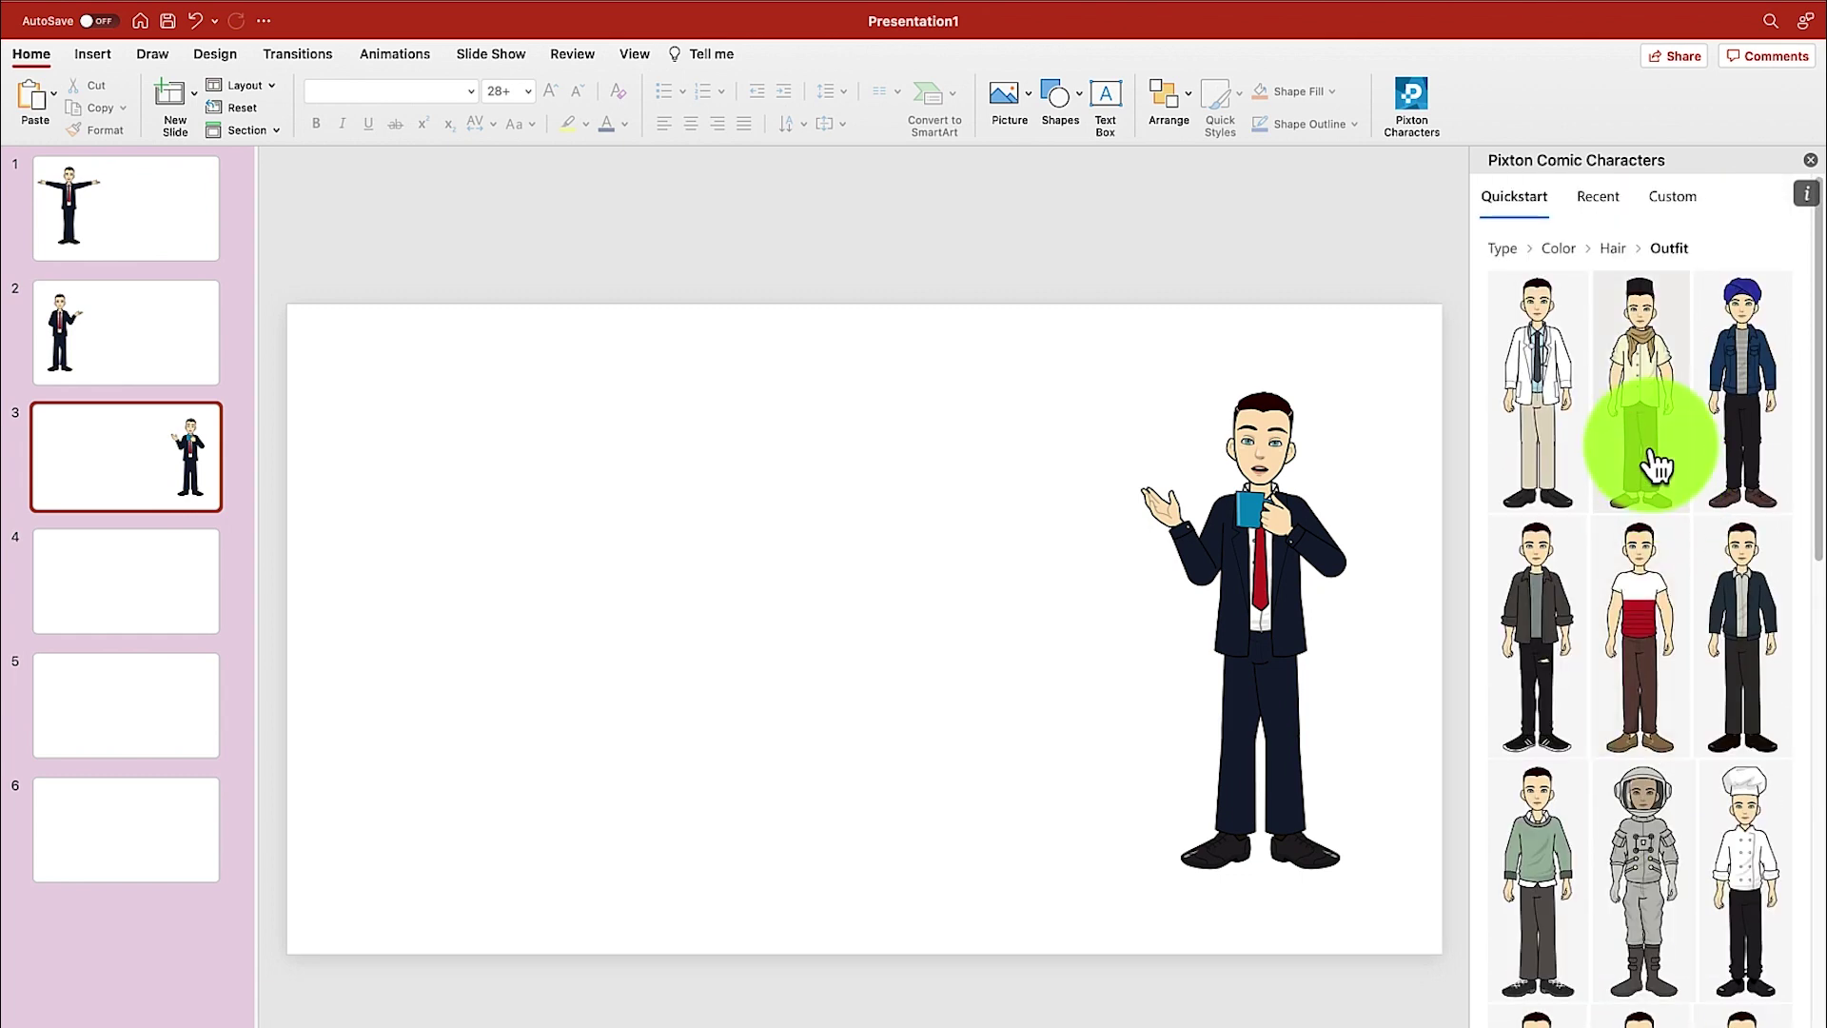
left_click(1654, 386)
scroll(1607, 702, "down", 5)
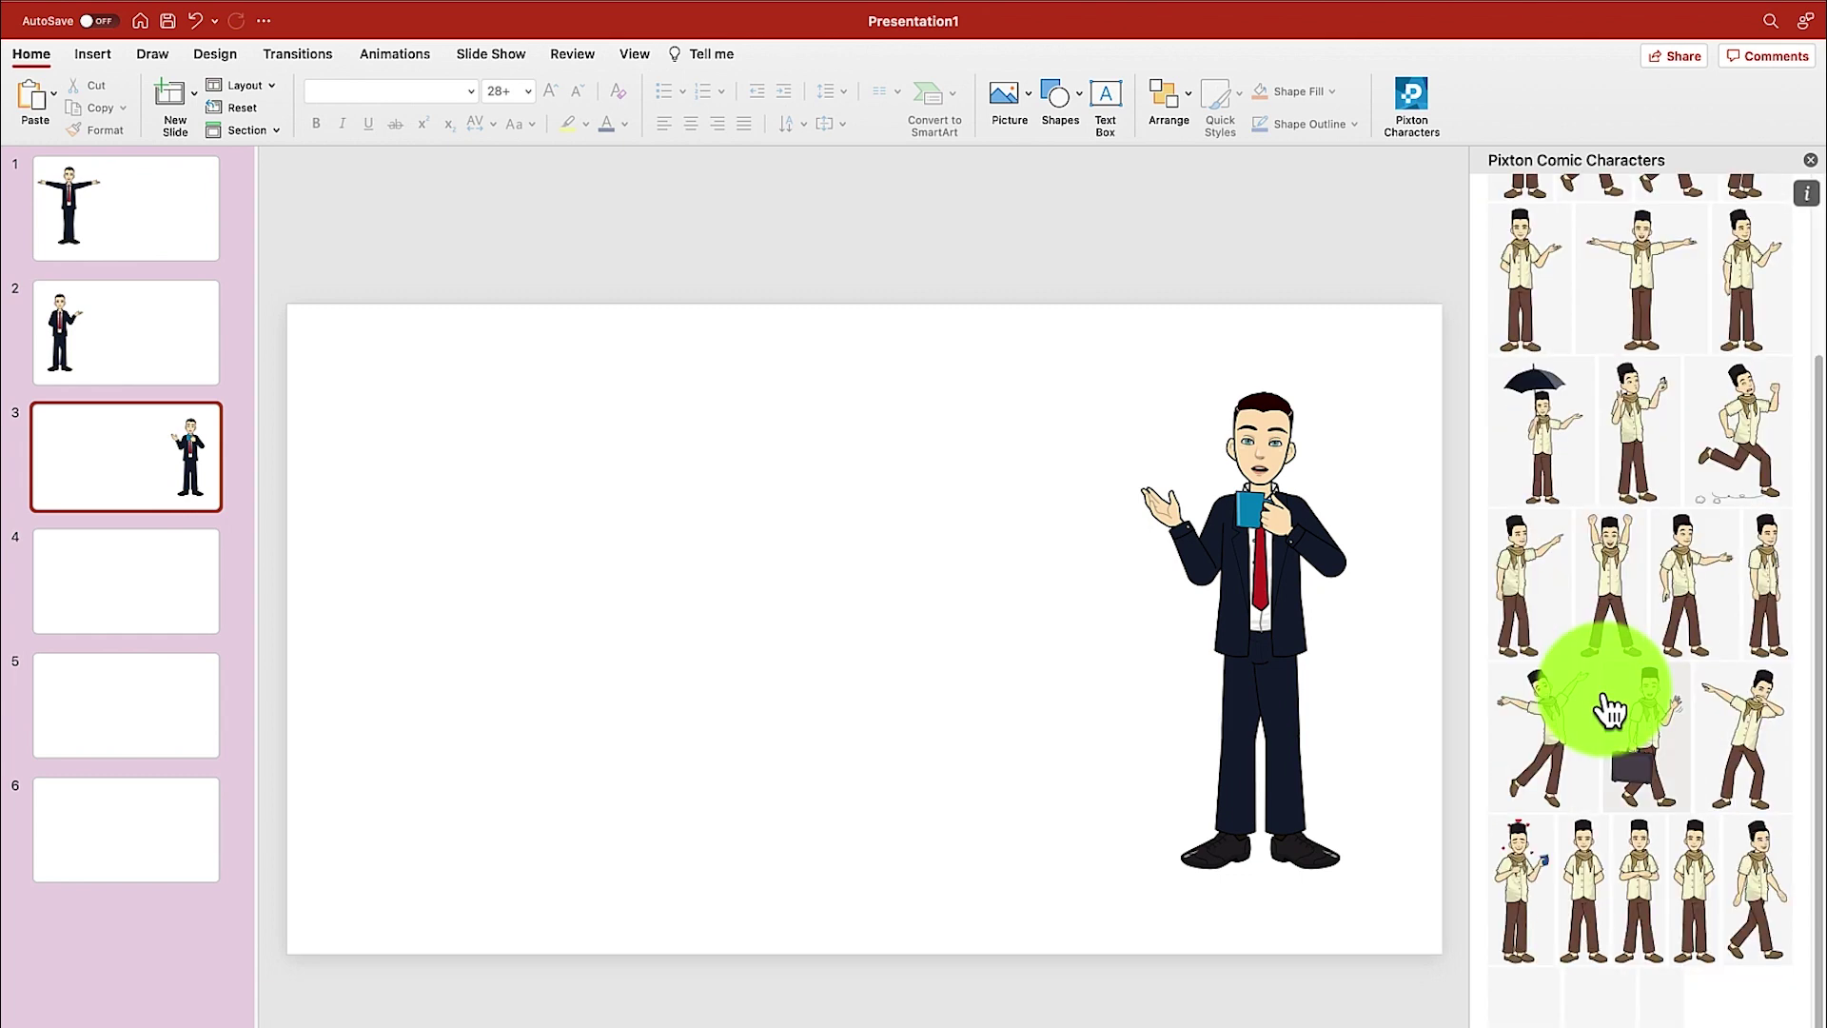
left_click(1647, 749)
left_click_drag(897, 583, 480, 547)
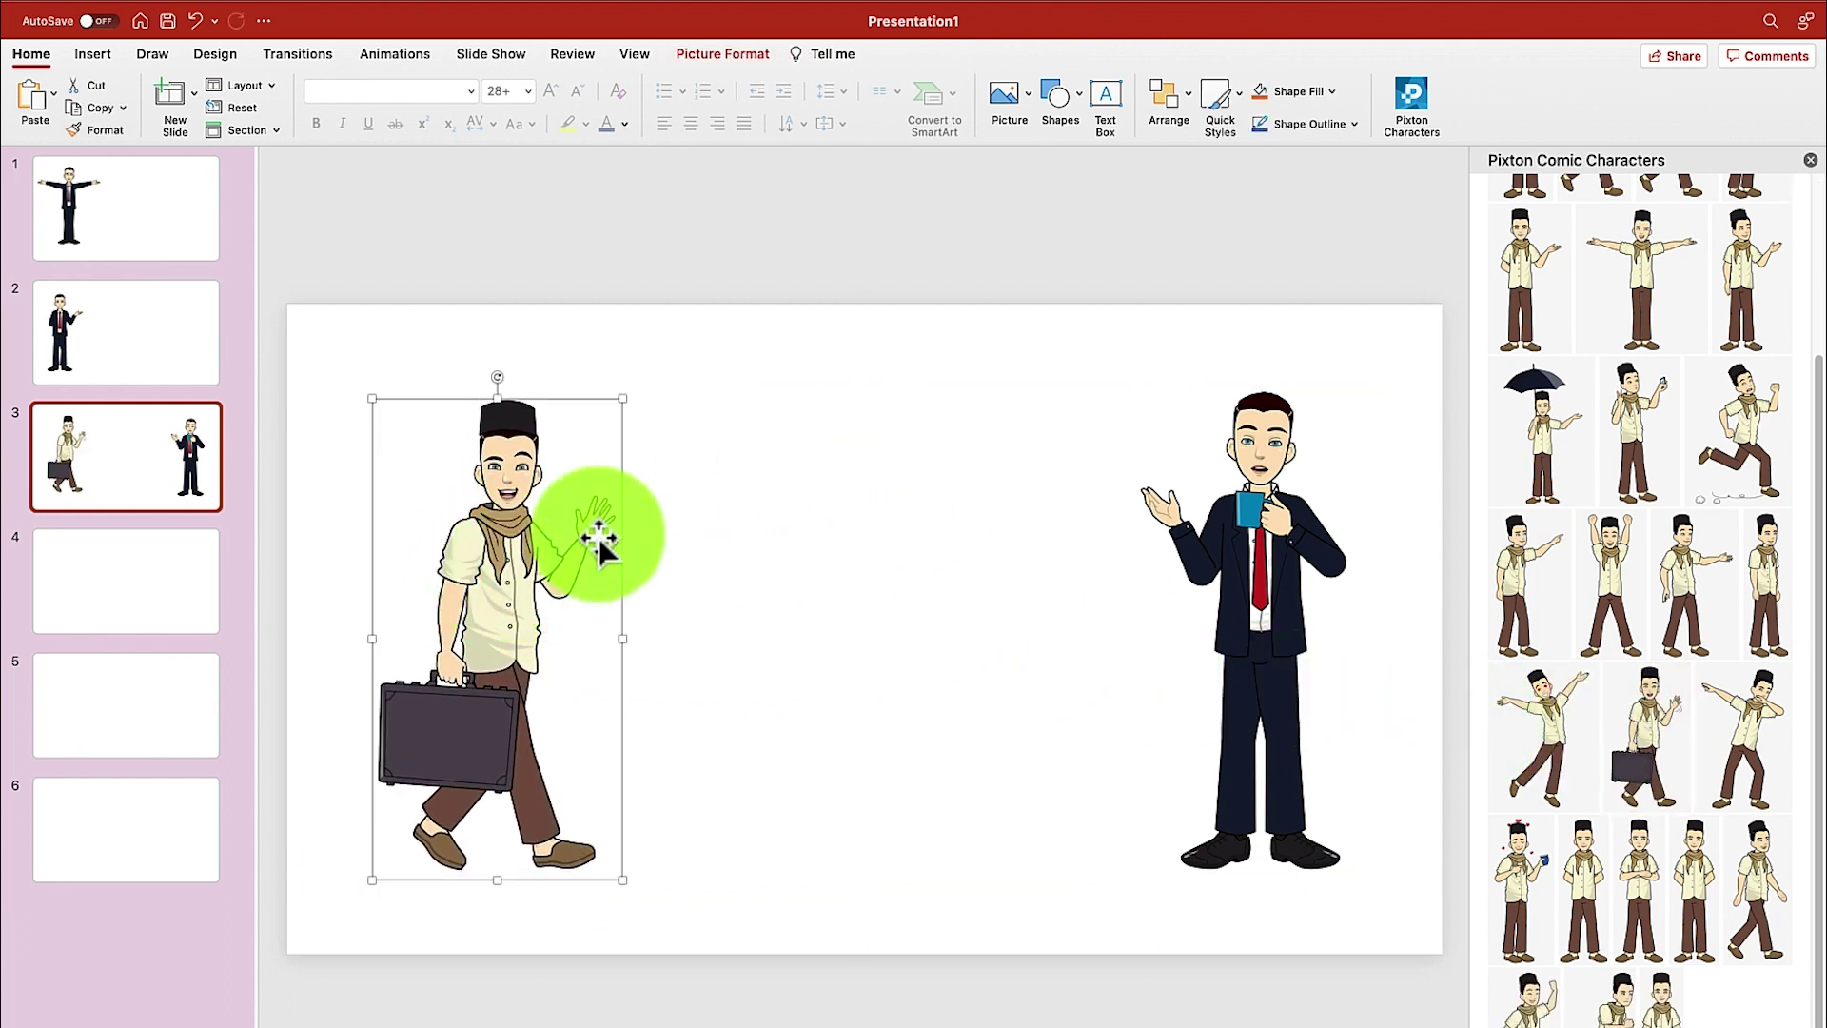
left_click(99, 584)
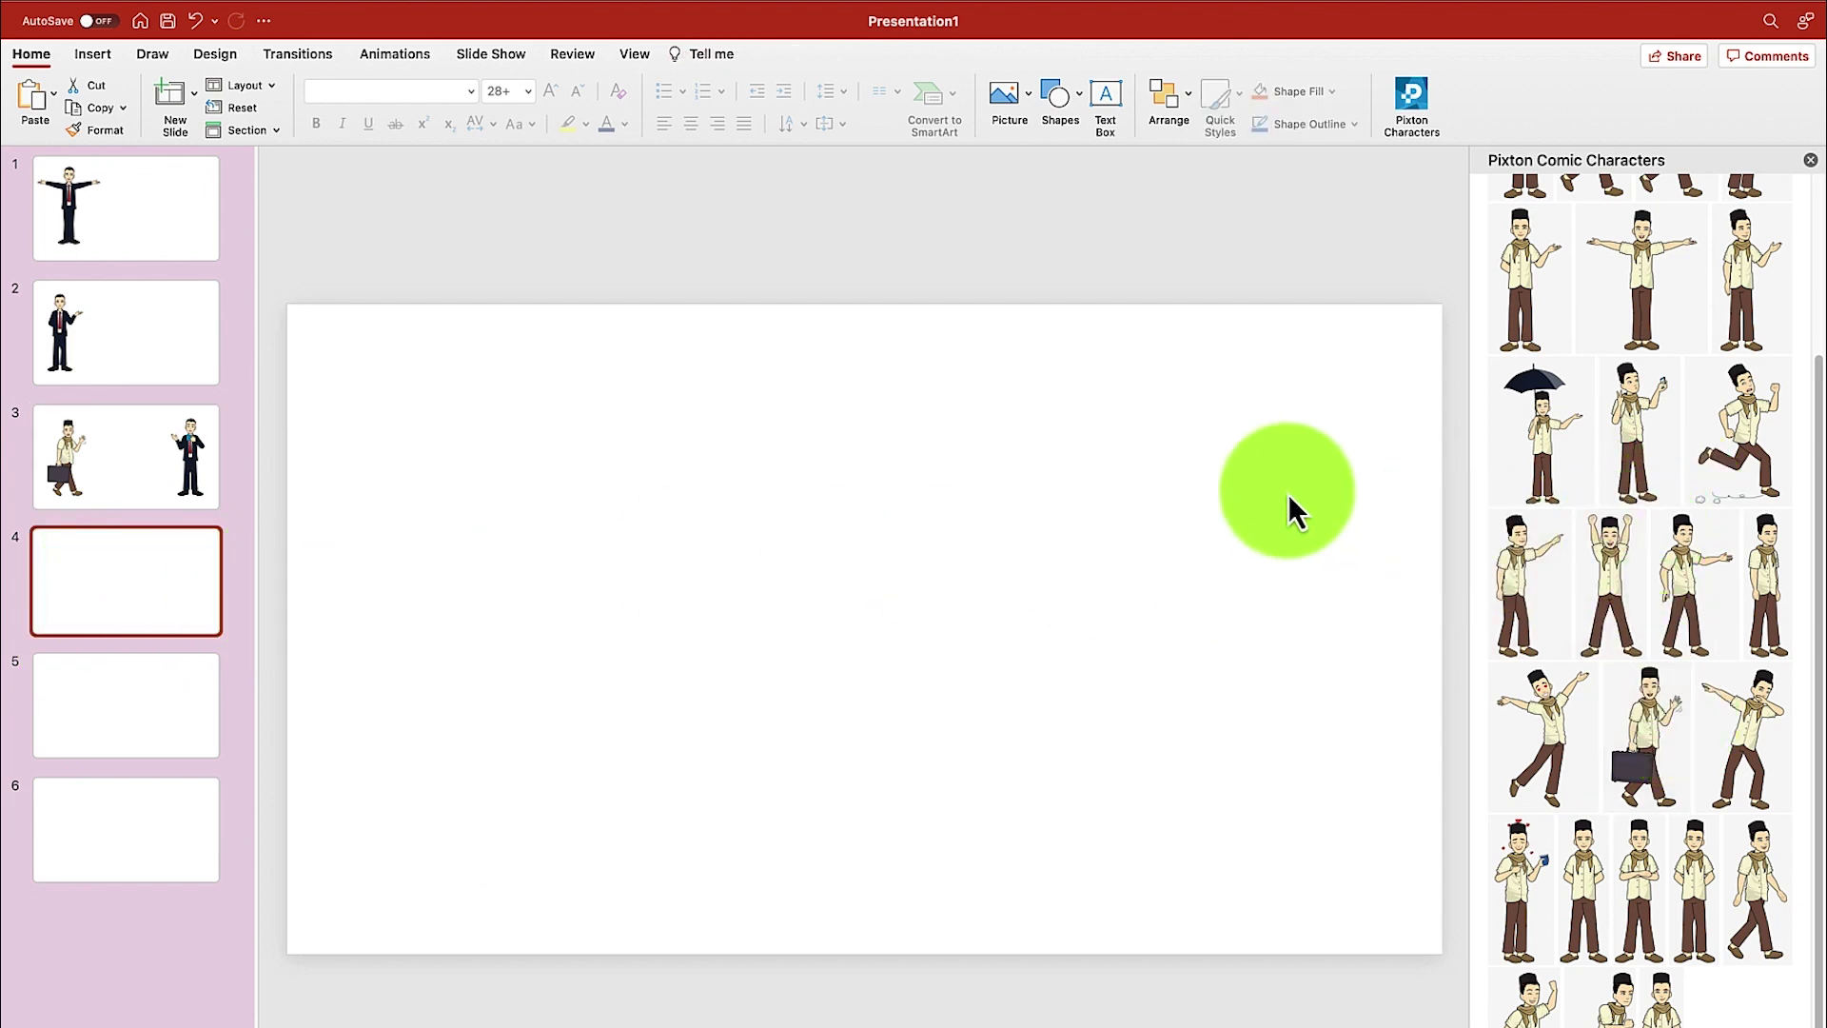
Step: Change the outfit to the astronaut and place the waving pose on the left of slide 4
scroll(1624, 442, "up", 3)
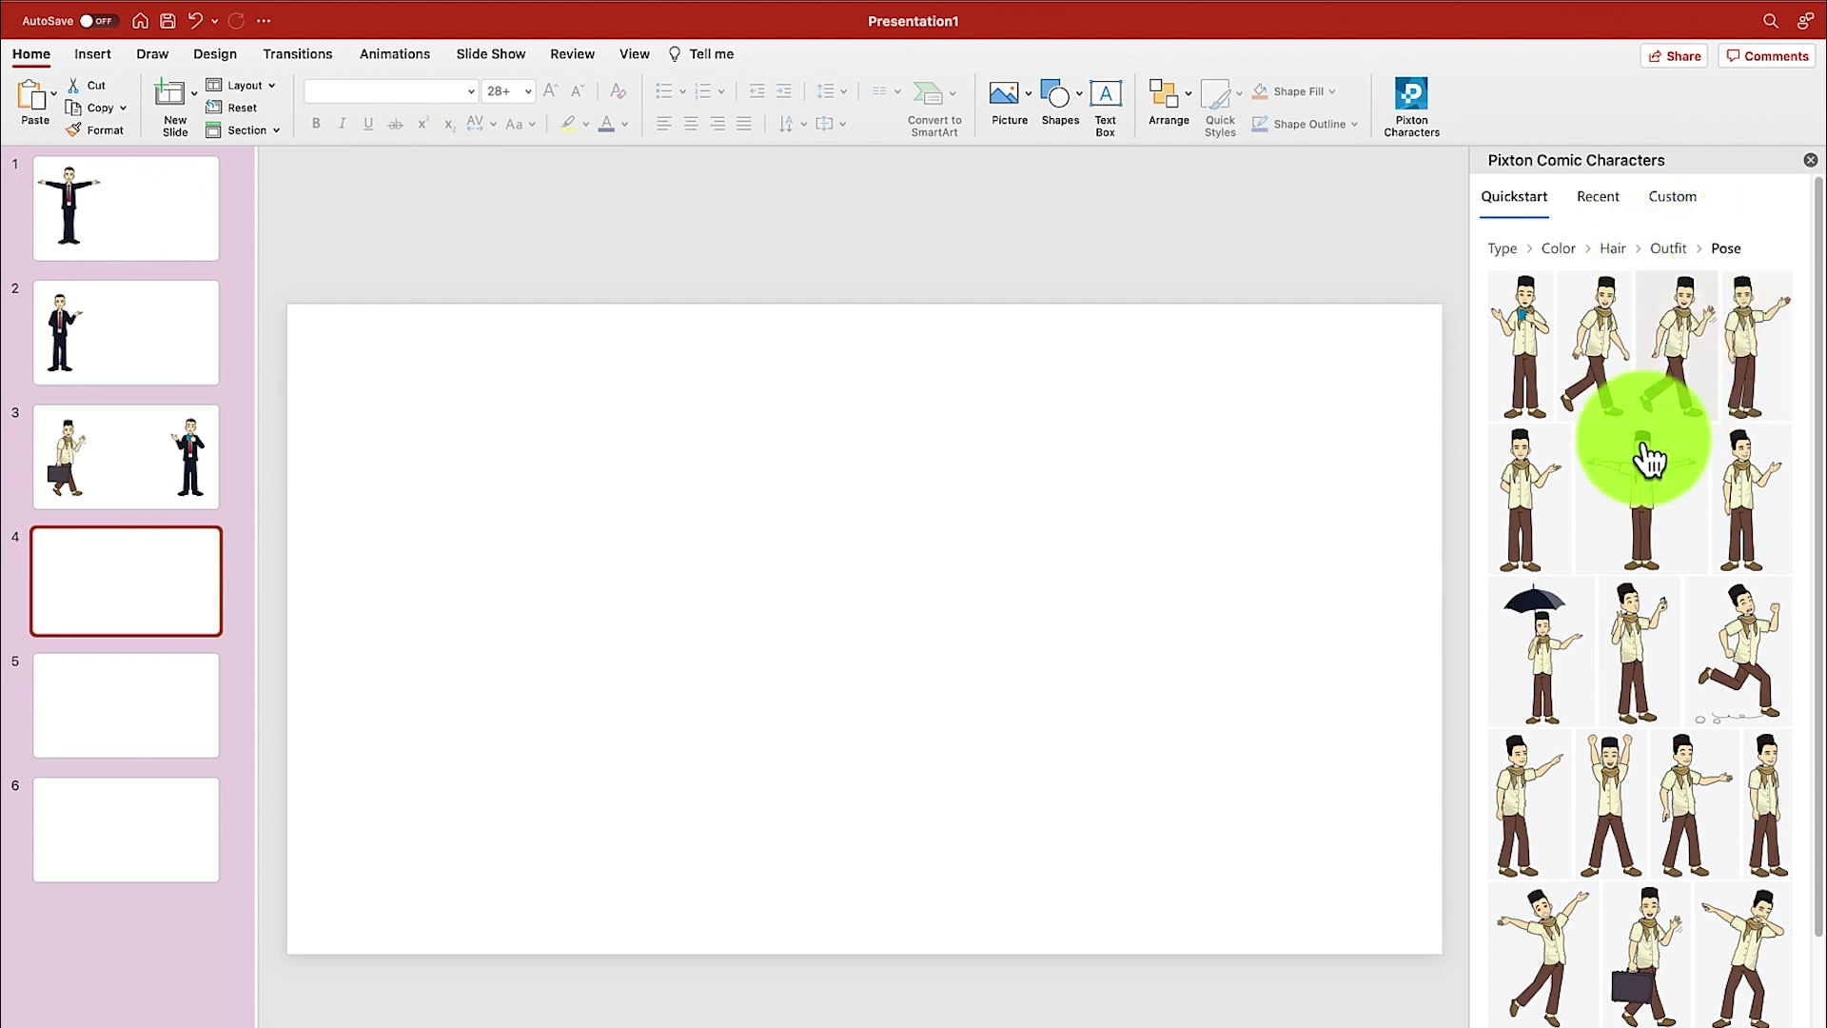
left_click(1676, 251)
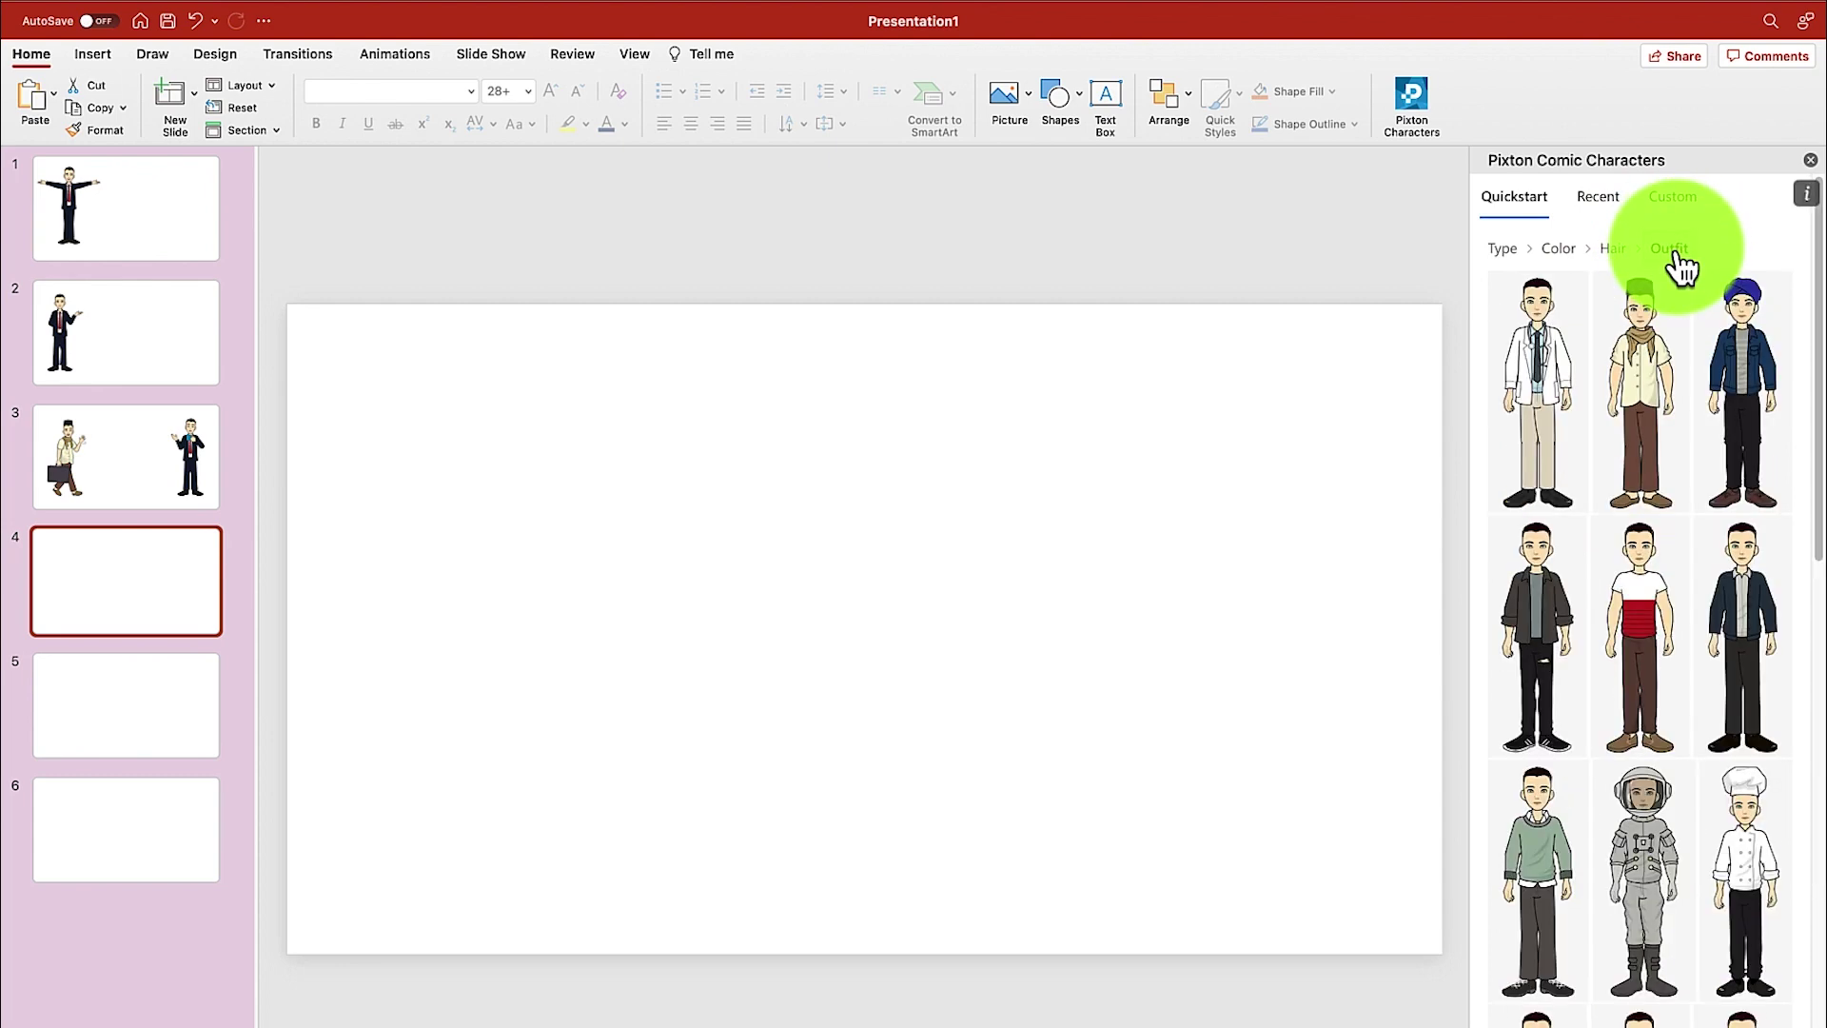
scroll(1619, 666, "down", 3)
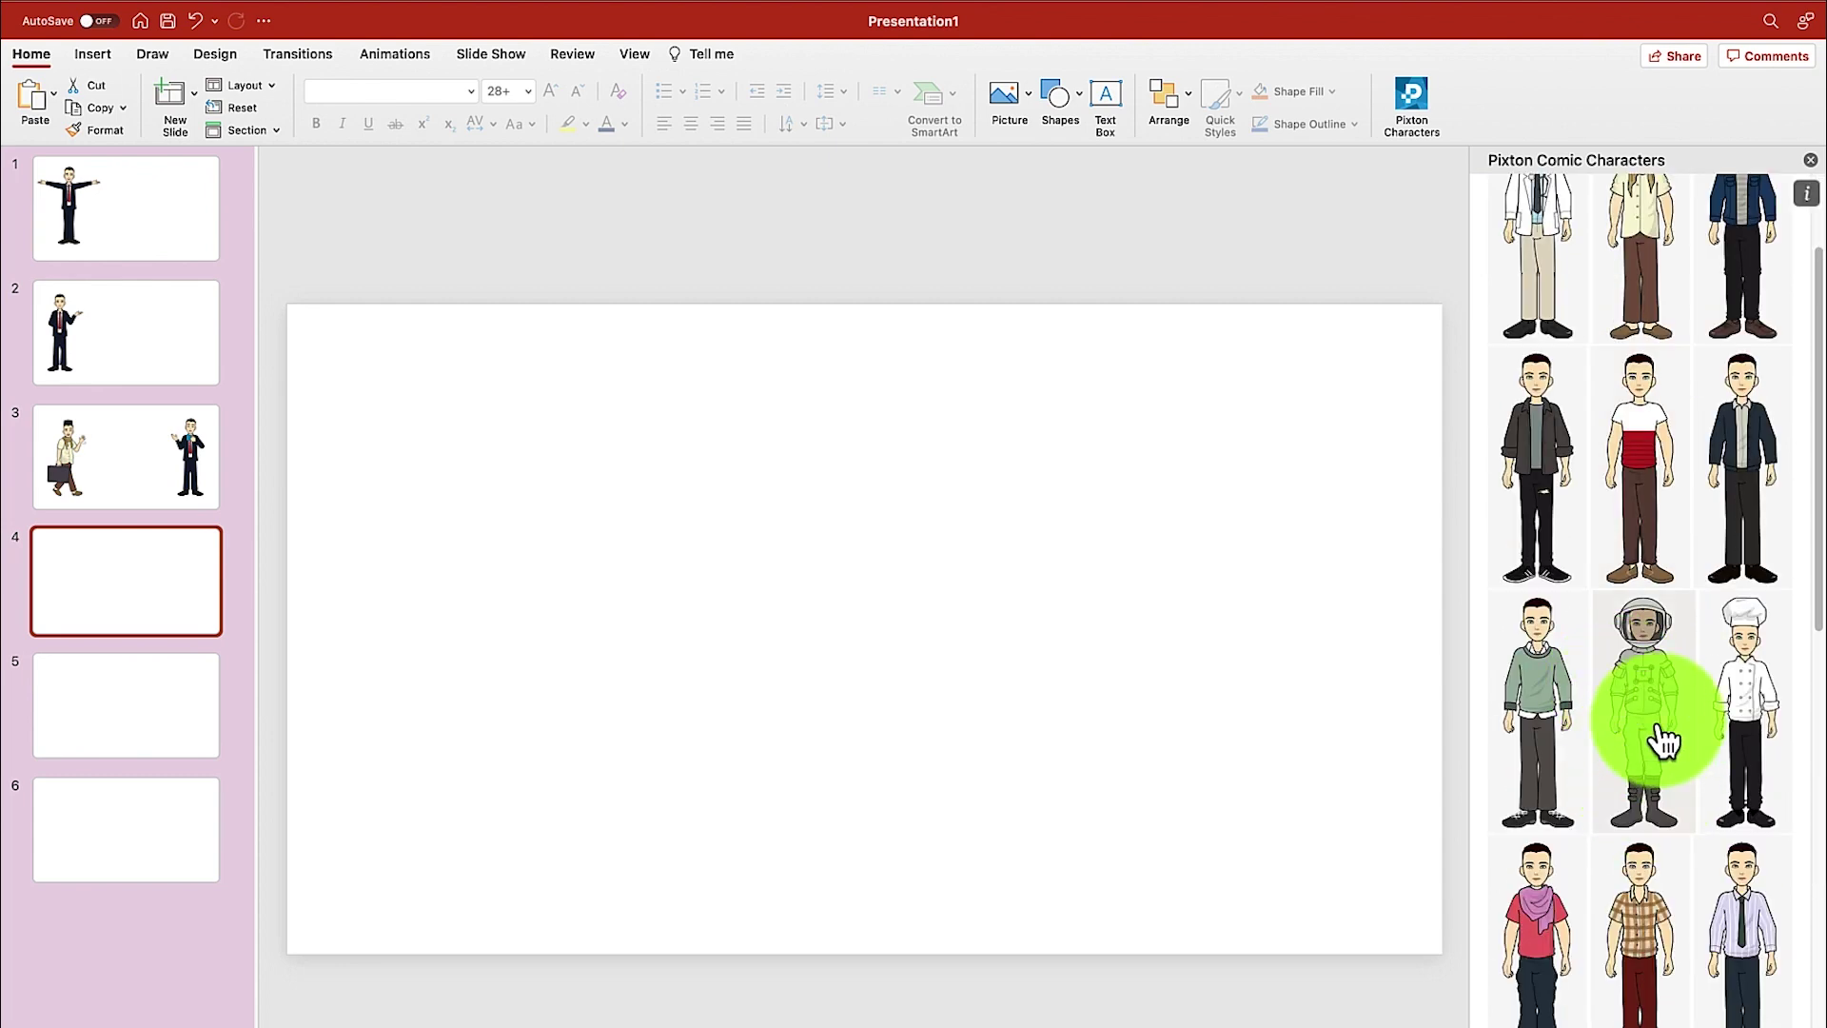
scroll(1660, 739, "down", 3)
scroll(1660, 580, "up", 5)
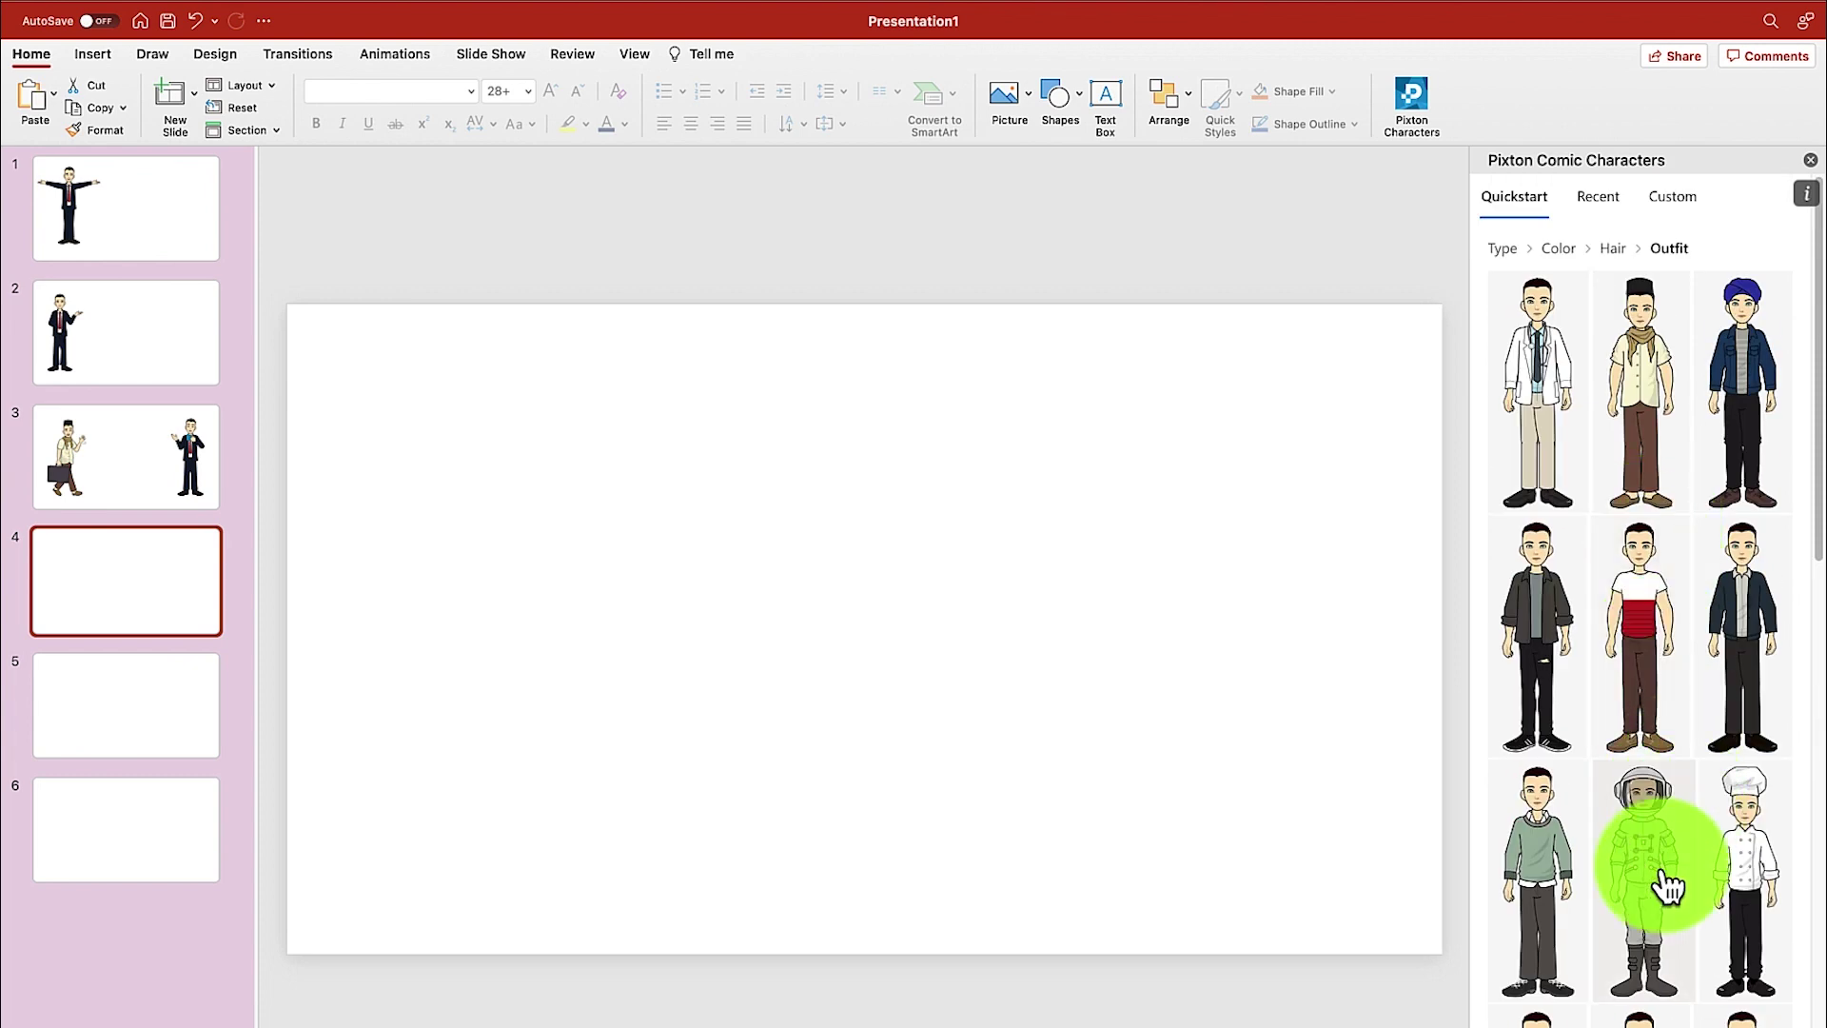
left_click(1643, 902)
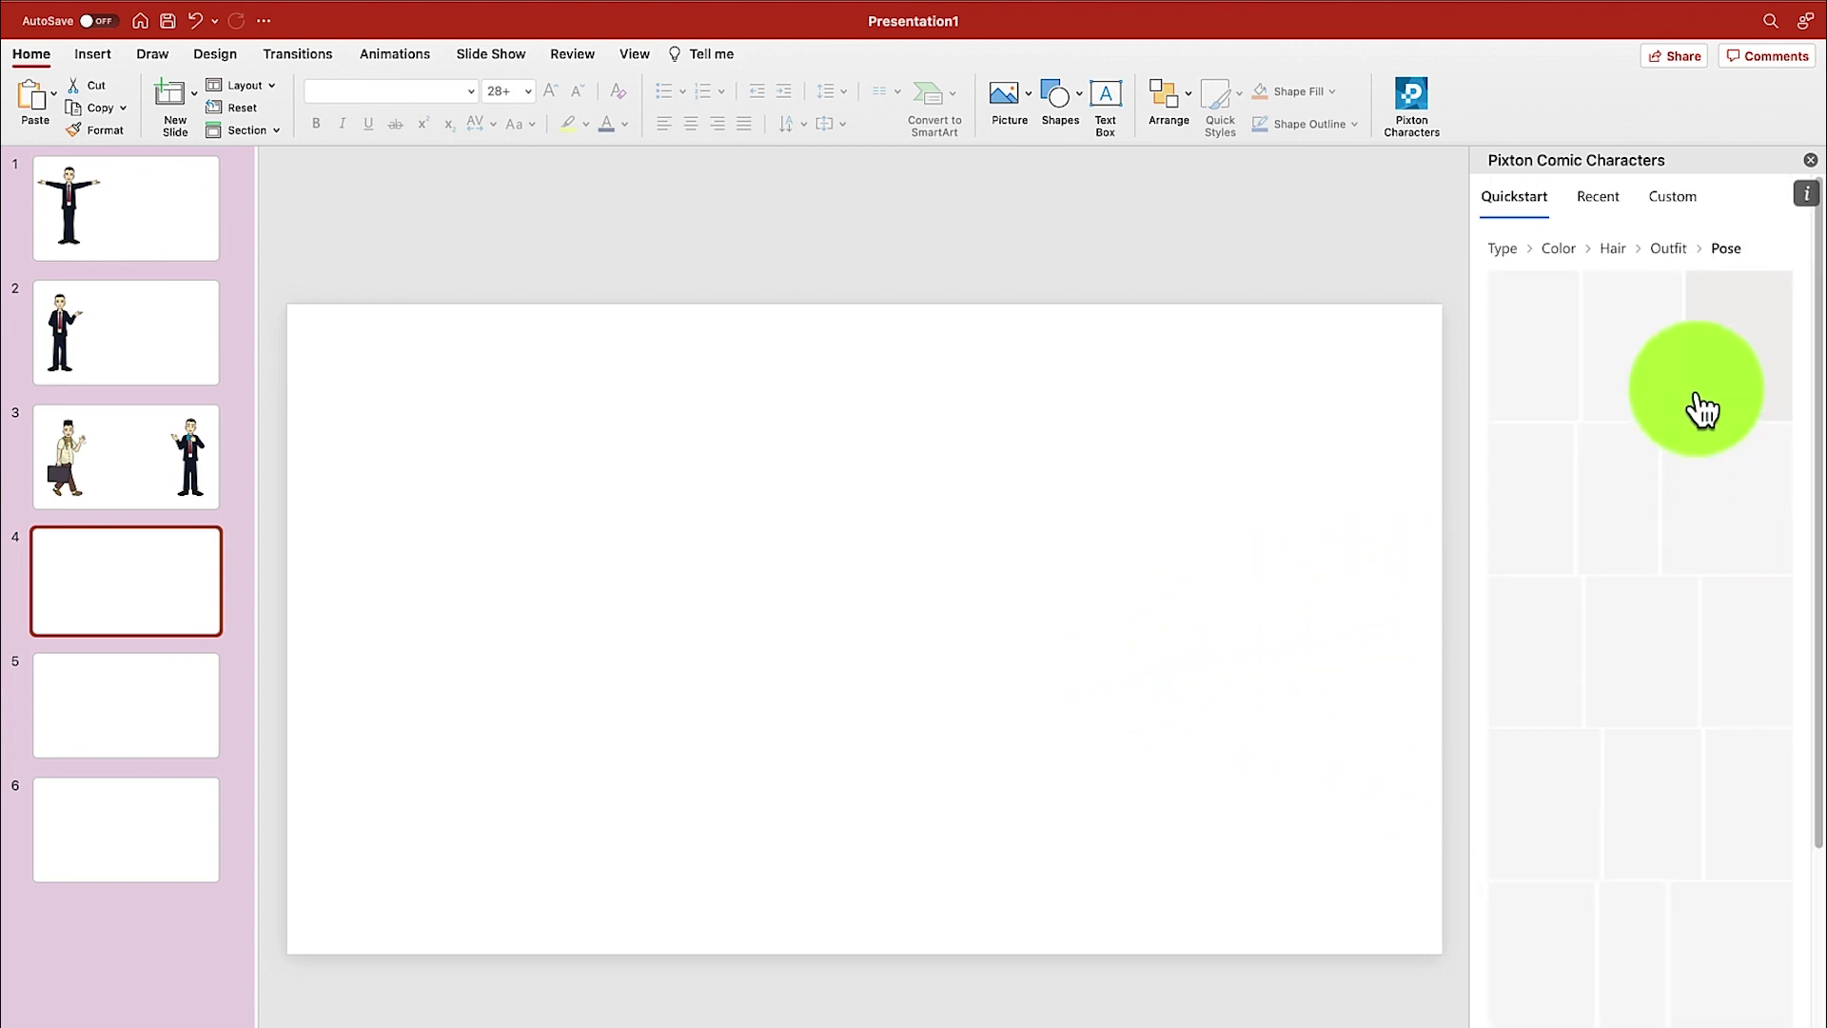
scroll(1740, 813, "down", 5)
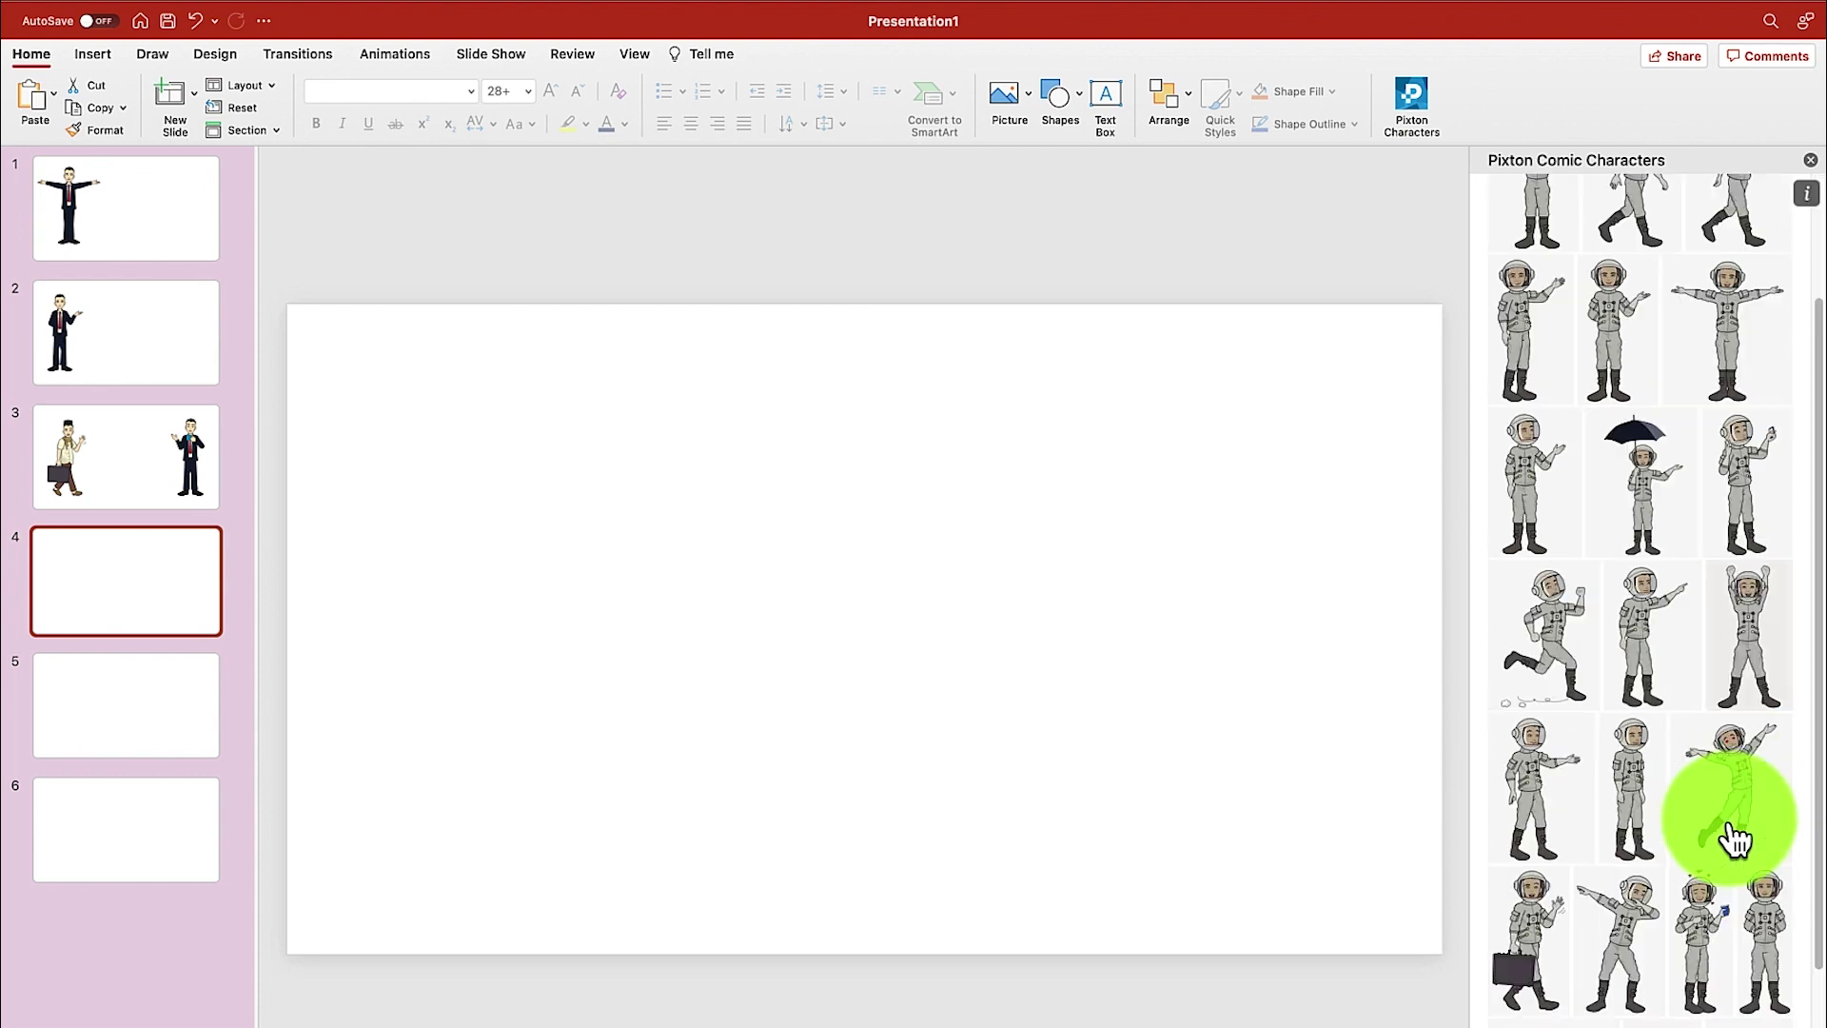
scroll(1666, 780, "up", 5)
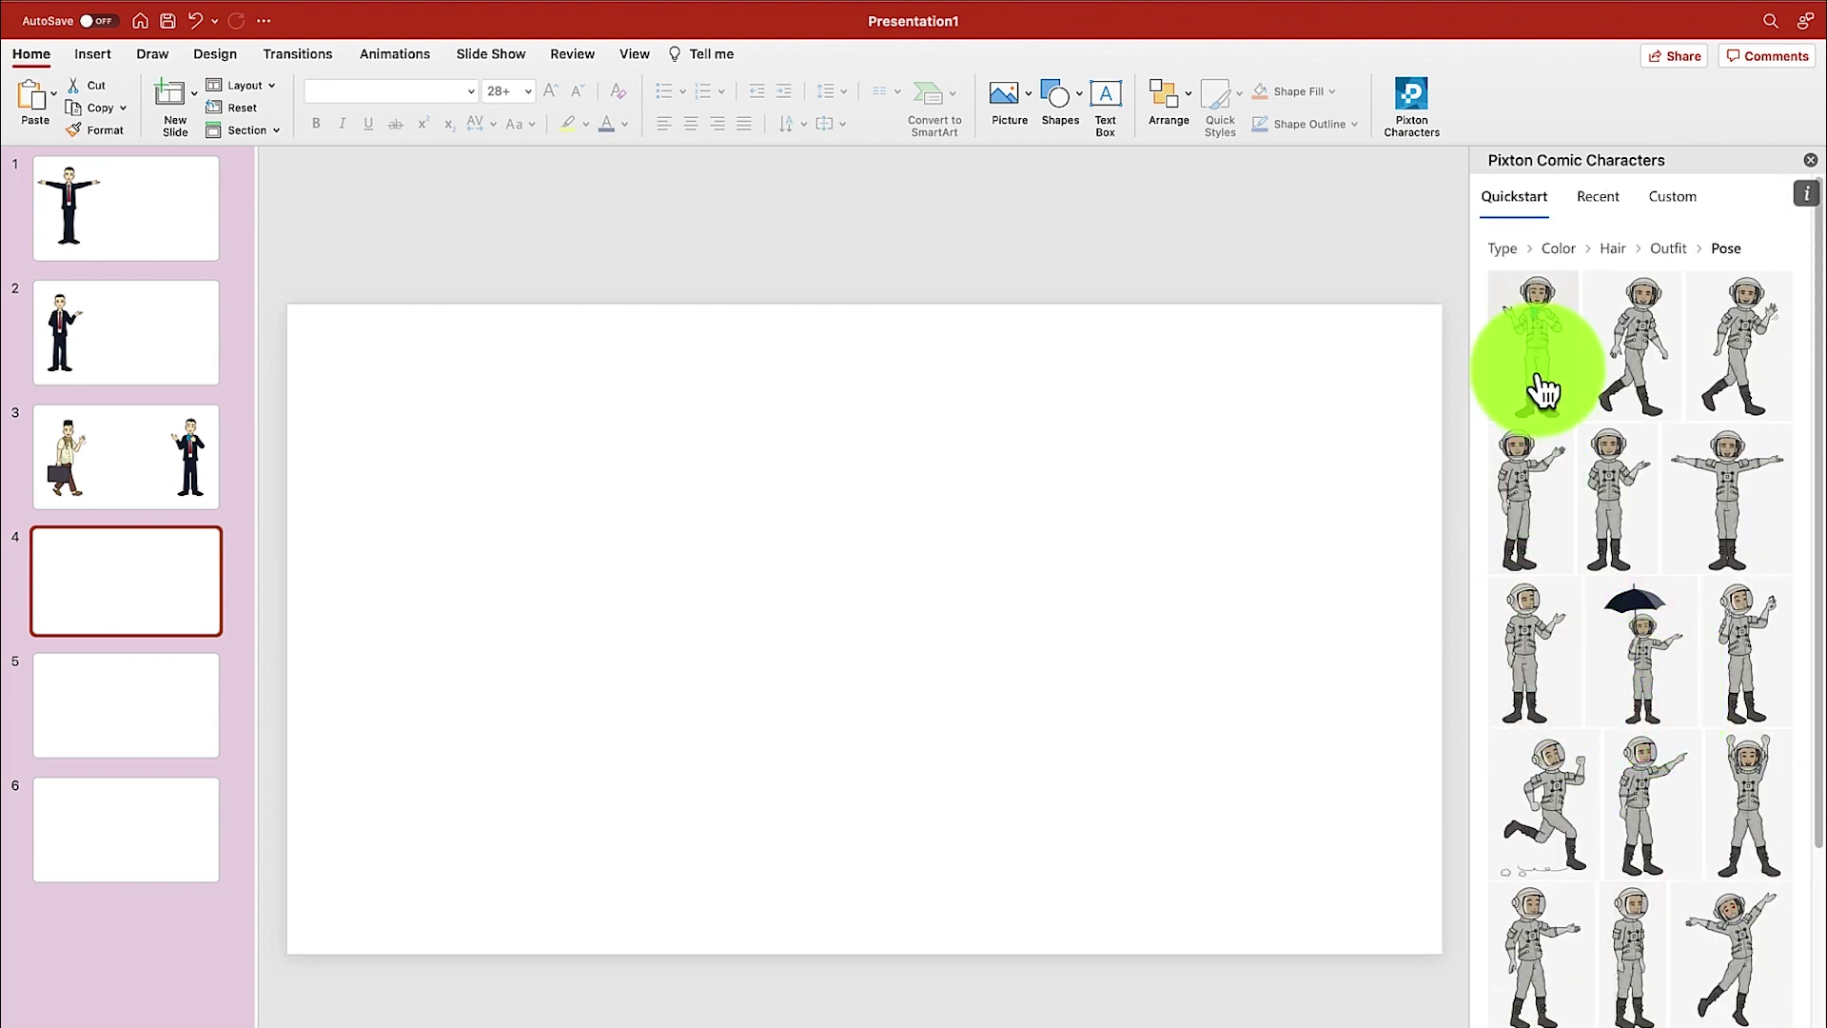
left_click(1741, 359)
left_click_drag(855, 533, 514, 518)
left_click(108, 726)
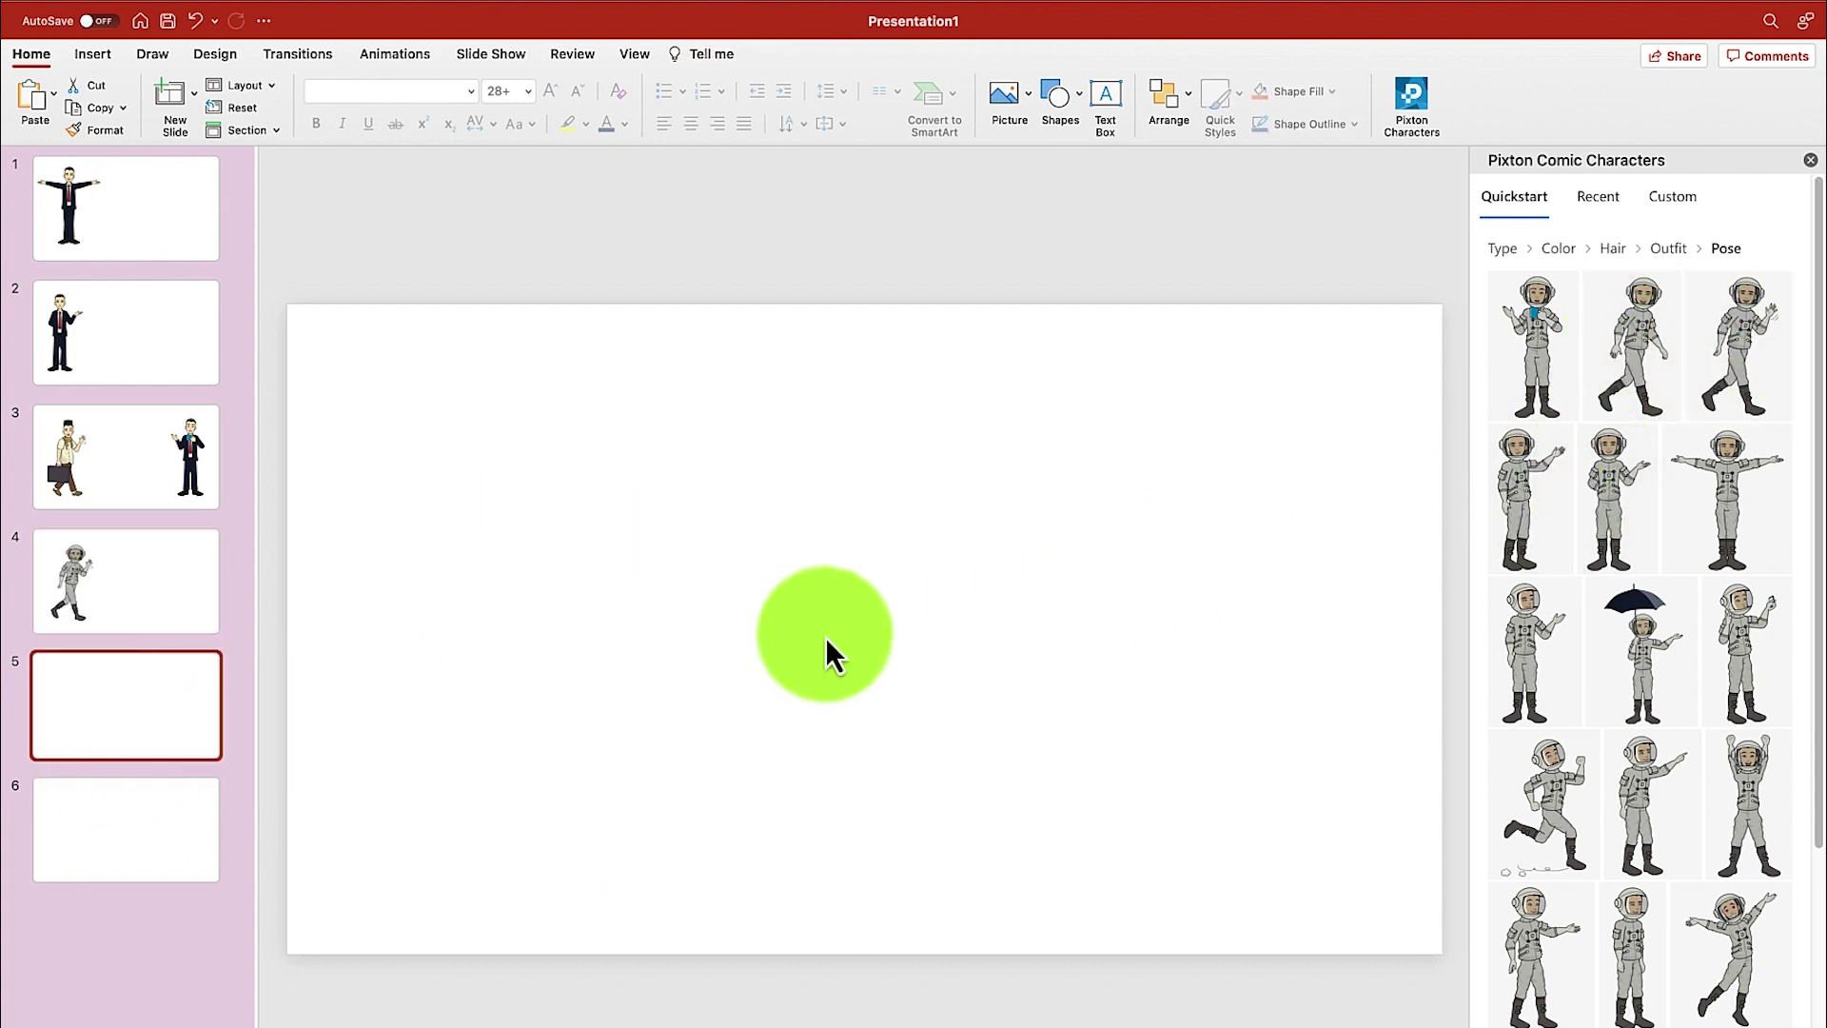
Step: Choose the white-coat outfit and place its briefcase pose on the left of slide 5
left_click(1668, 250)
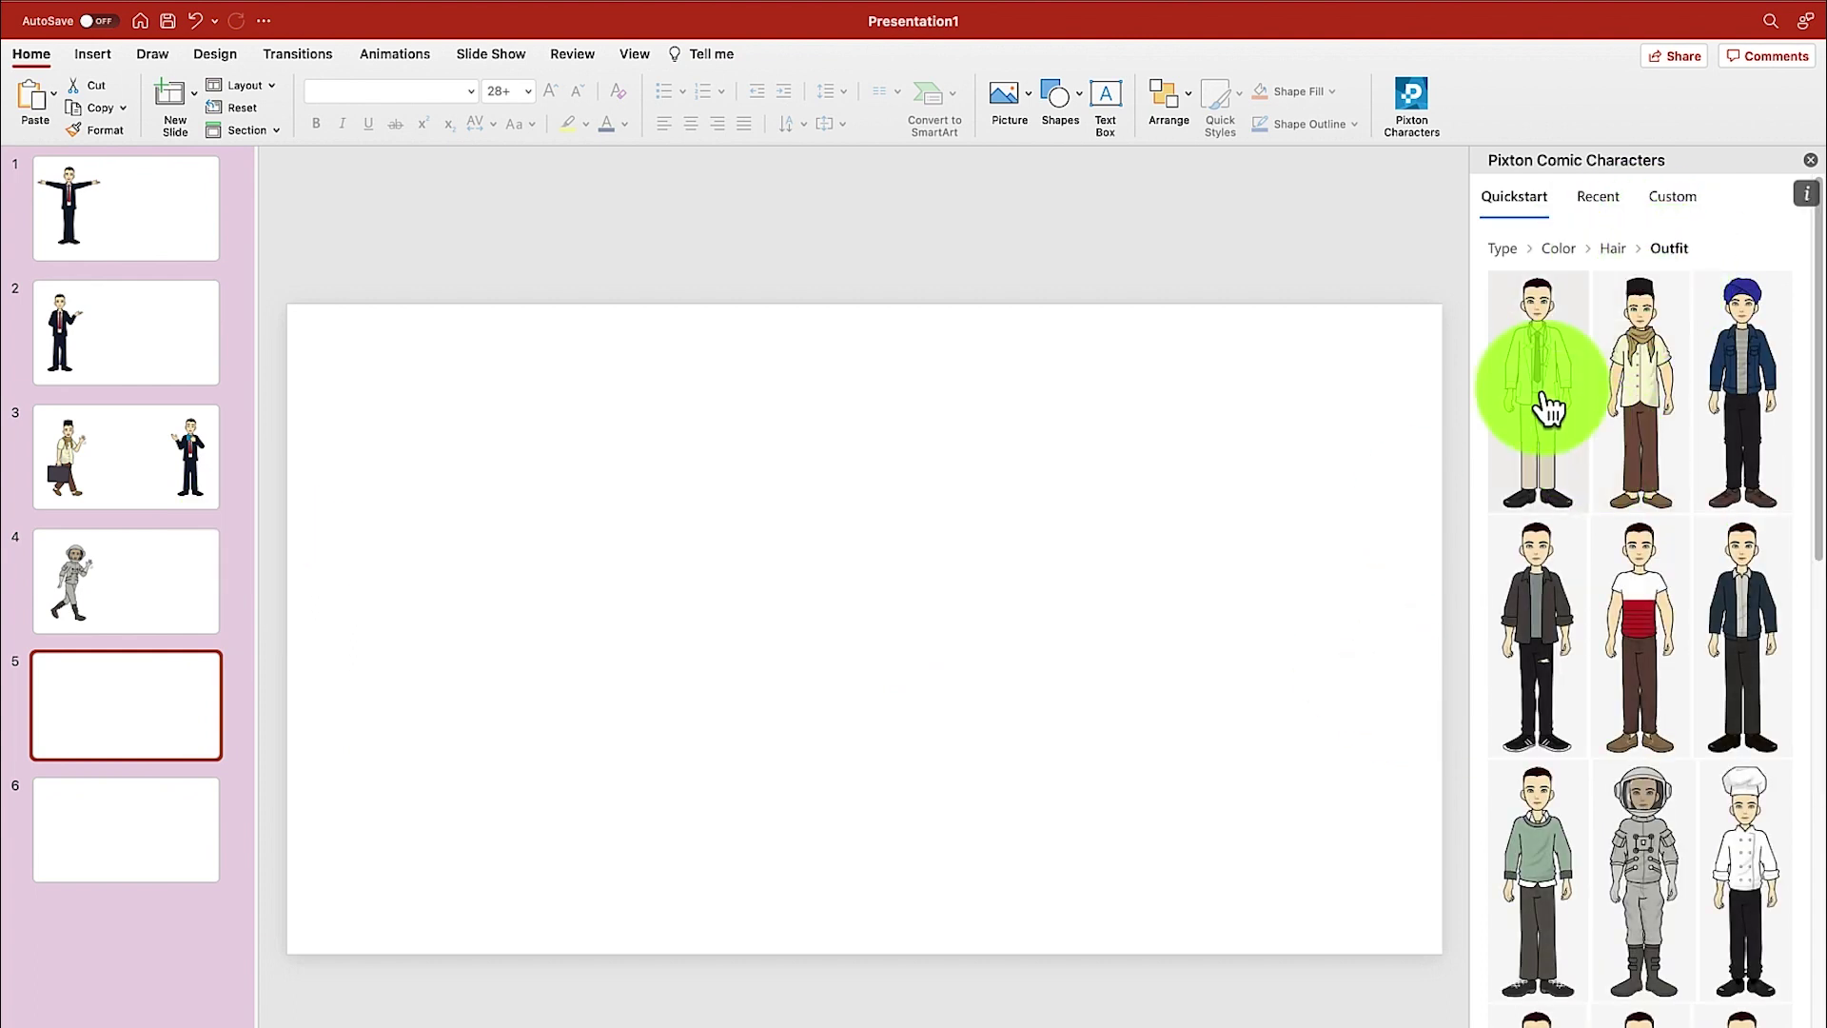
left_click(1546, 400)
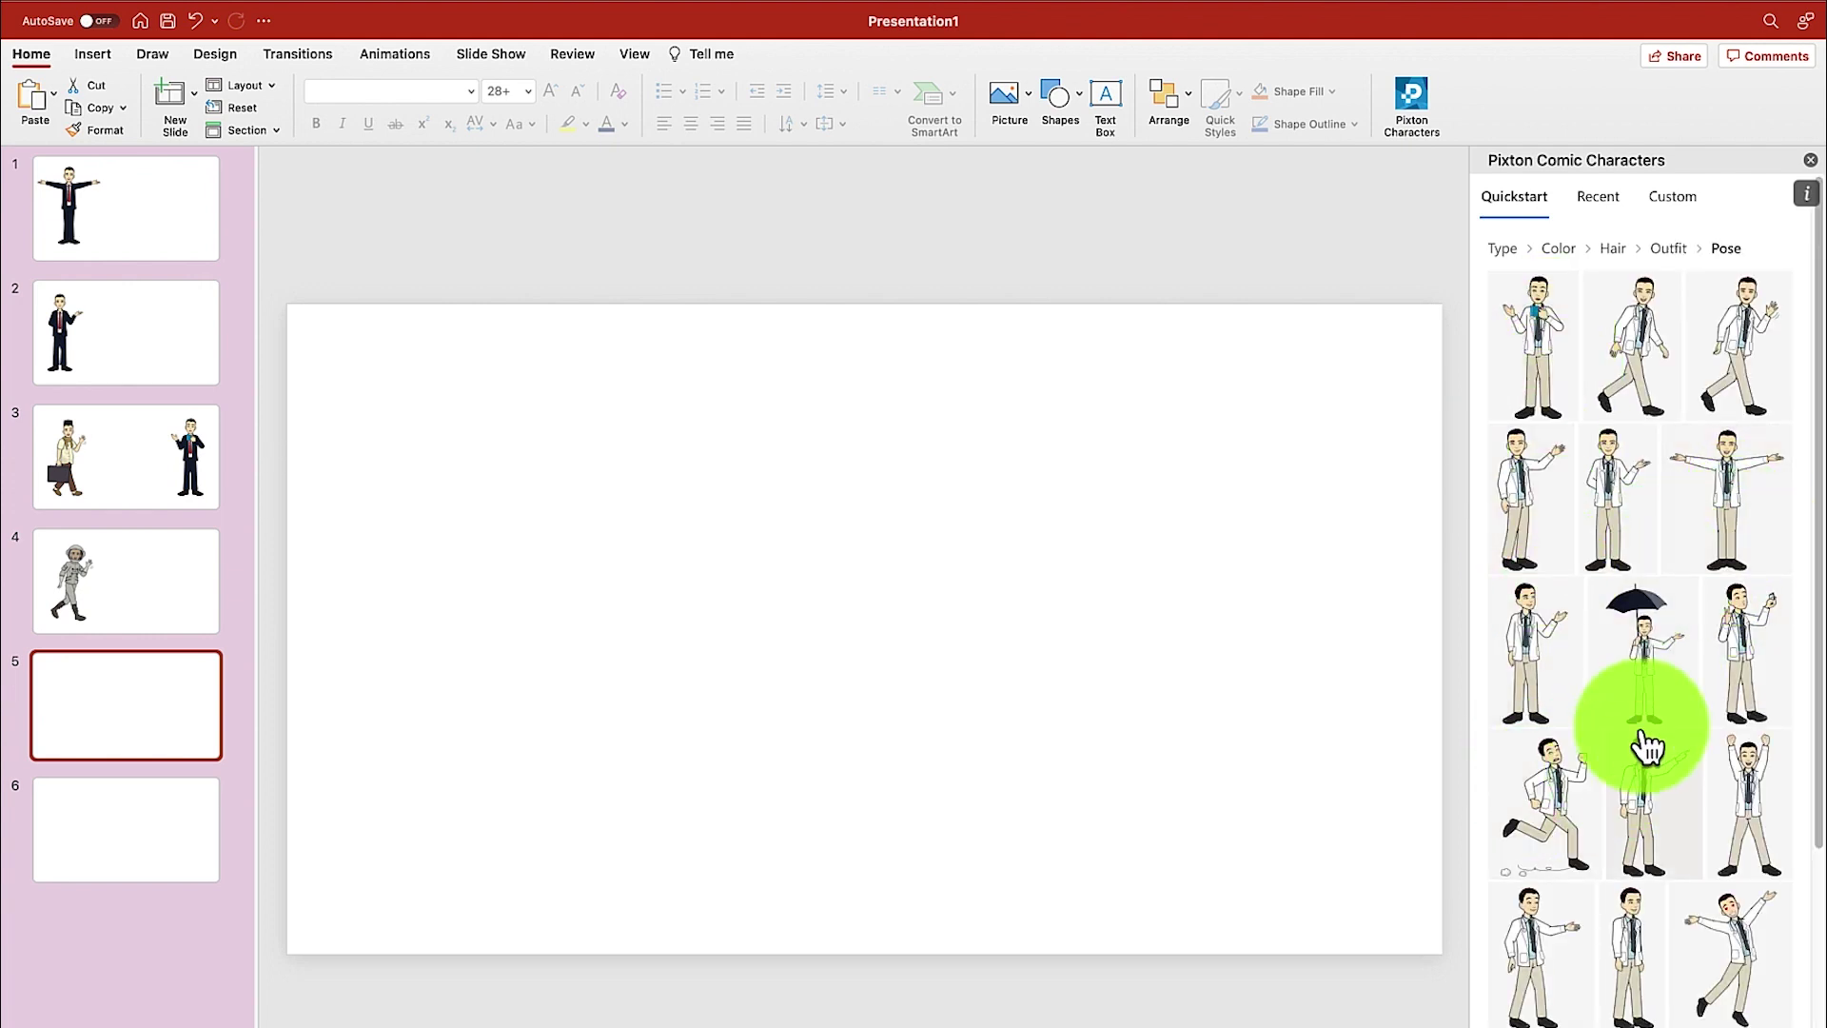
scroll(1651, 733, "down", 3)
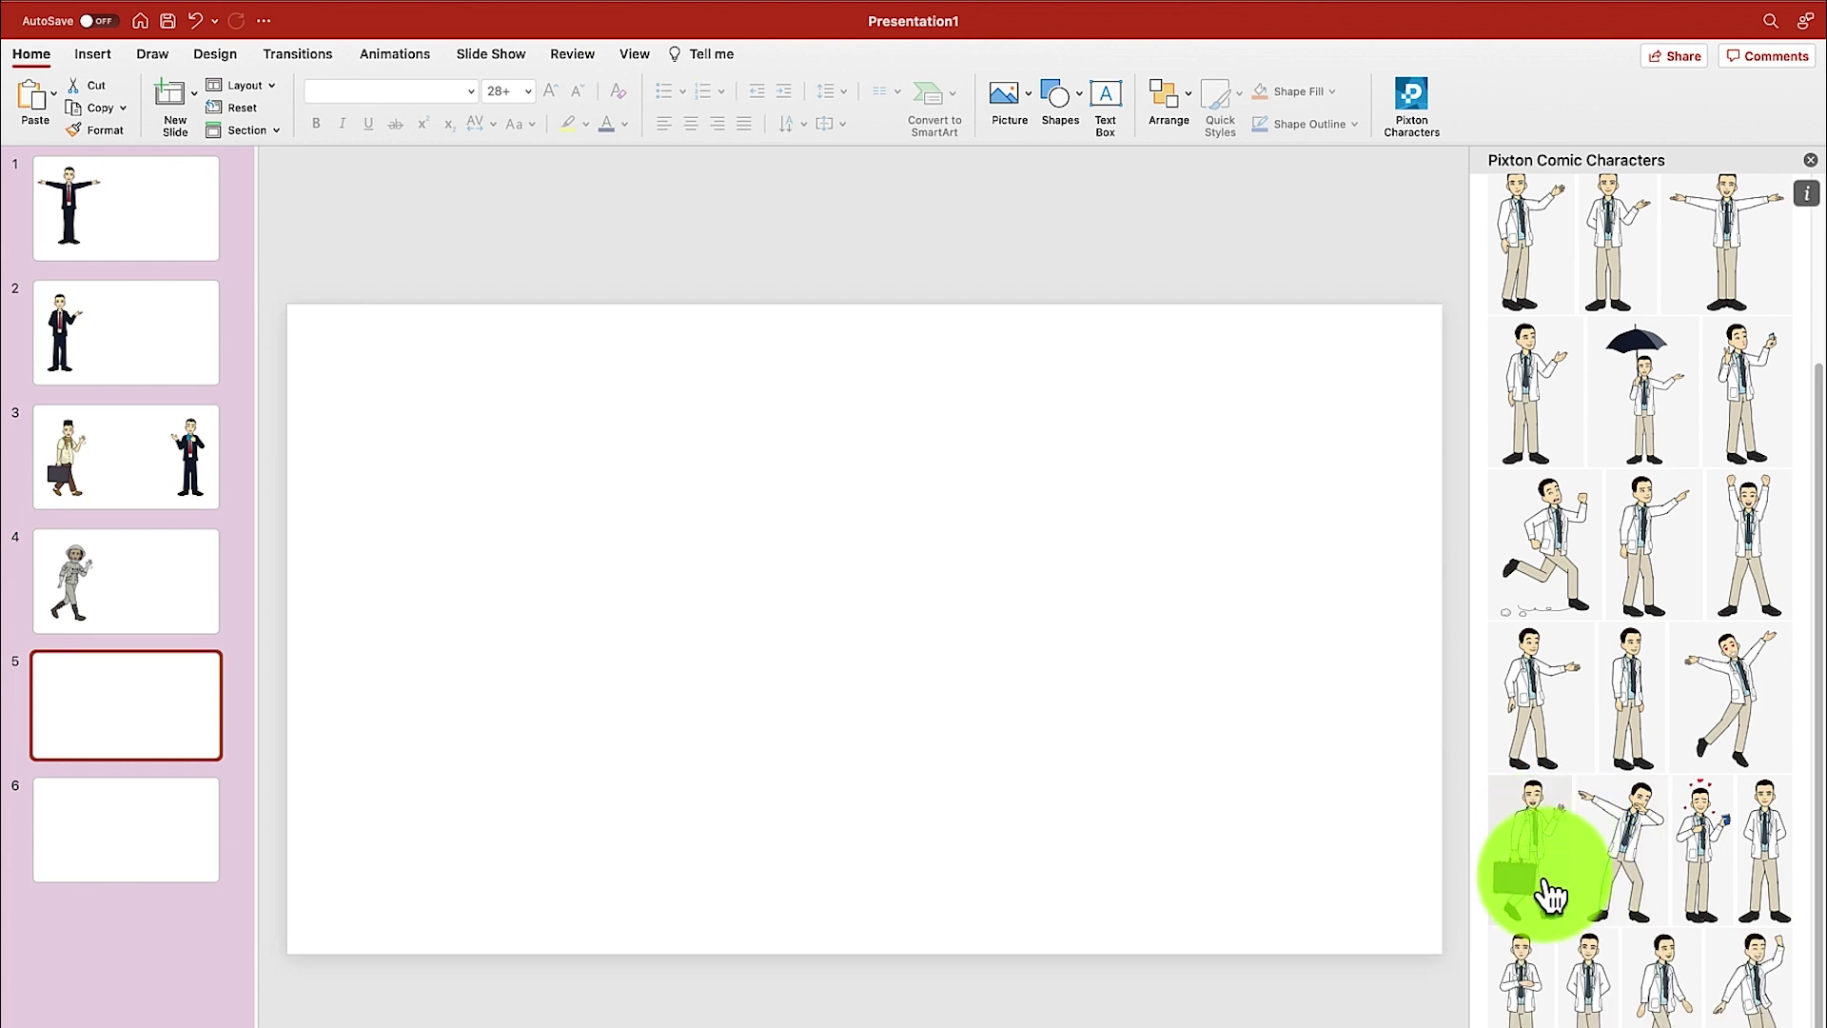
left_click(1540, 871)
left_click_drag(816, 543, 533, 569)
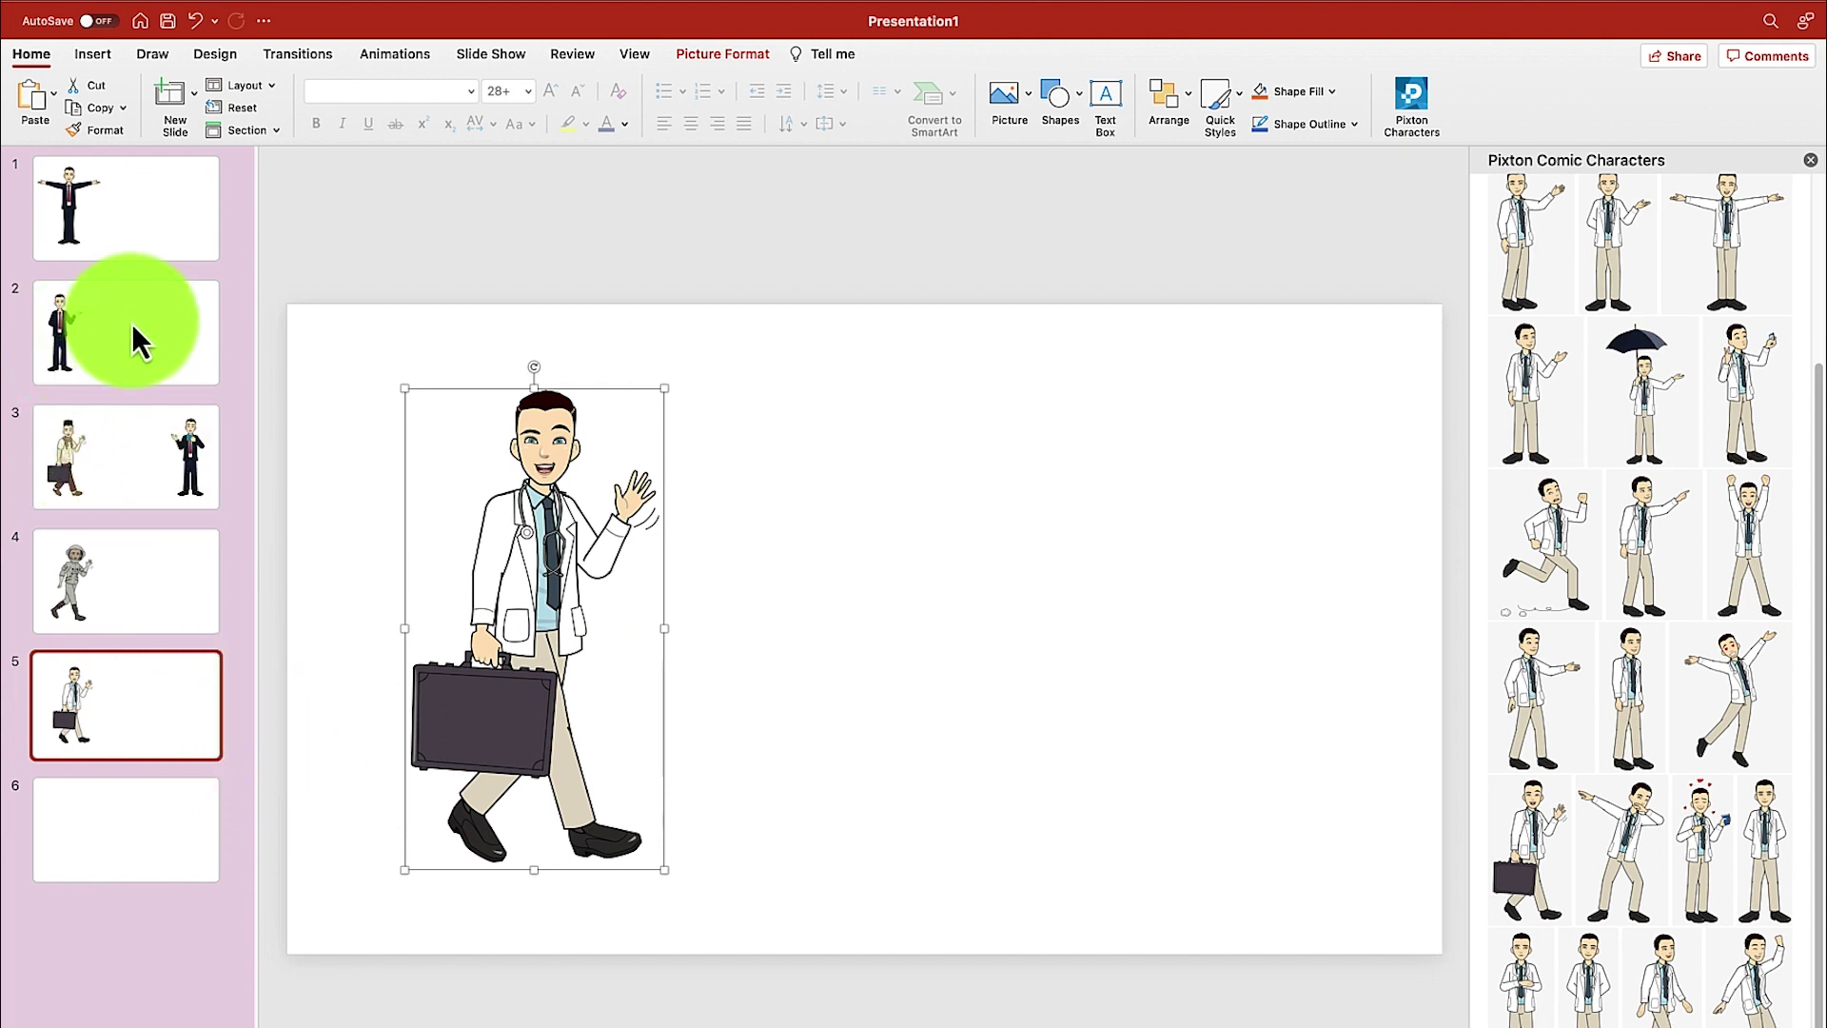
Step: Add a 'Hello everyone!!' text box on slide 1 at font size 80, placed beside the character
left_click(108, 249)
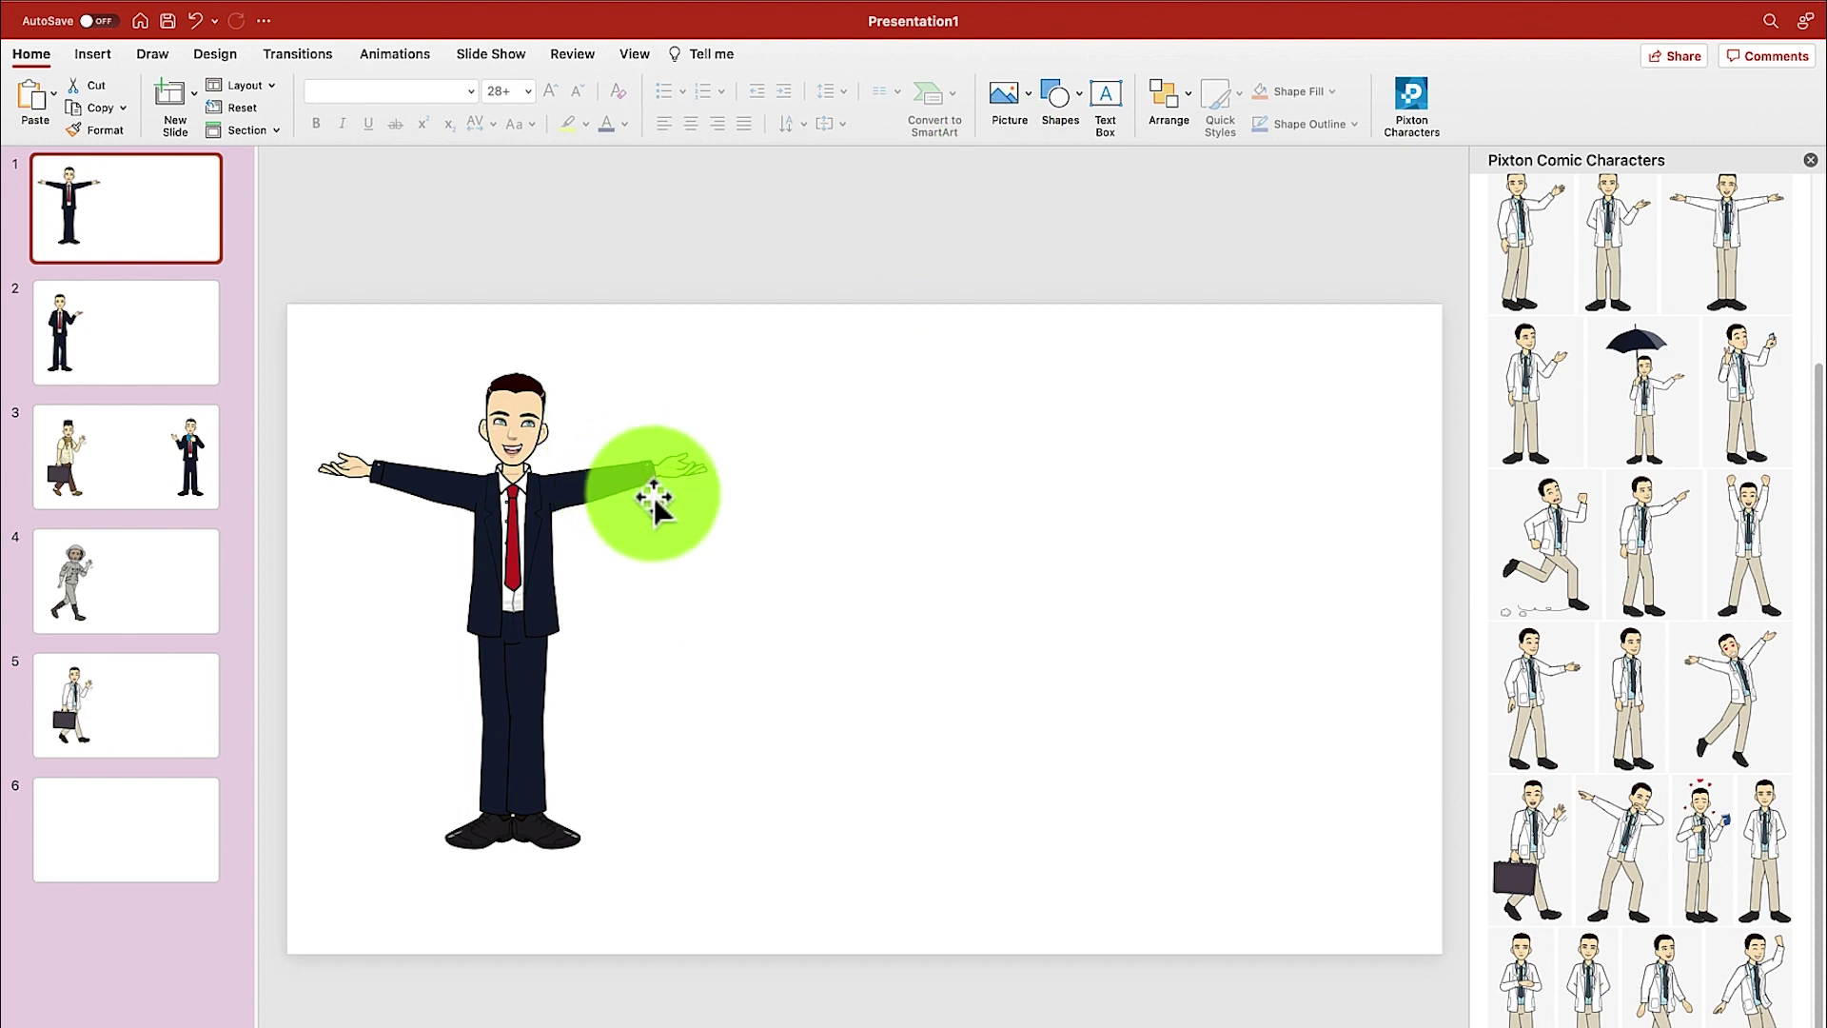
left_click(105, 54)
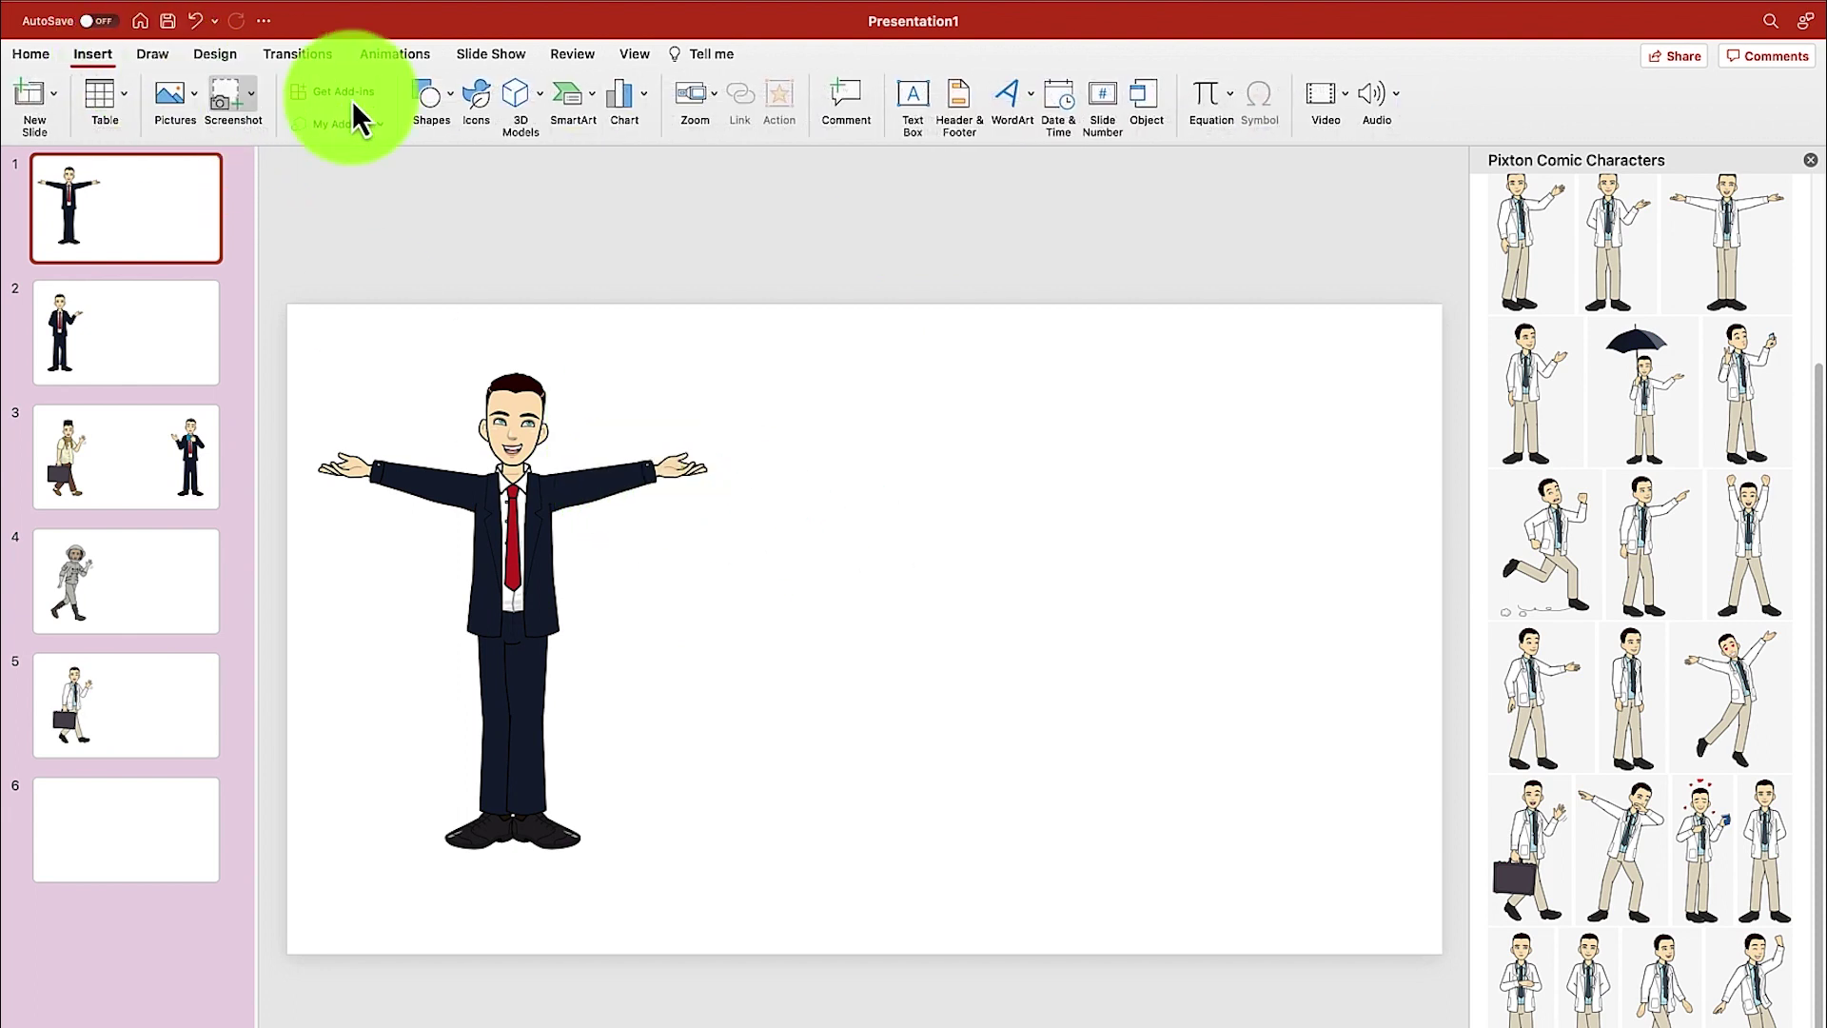
left_click(912, 103)
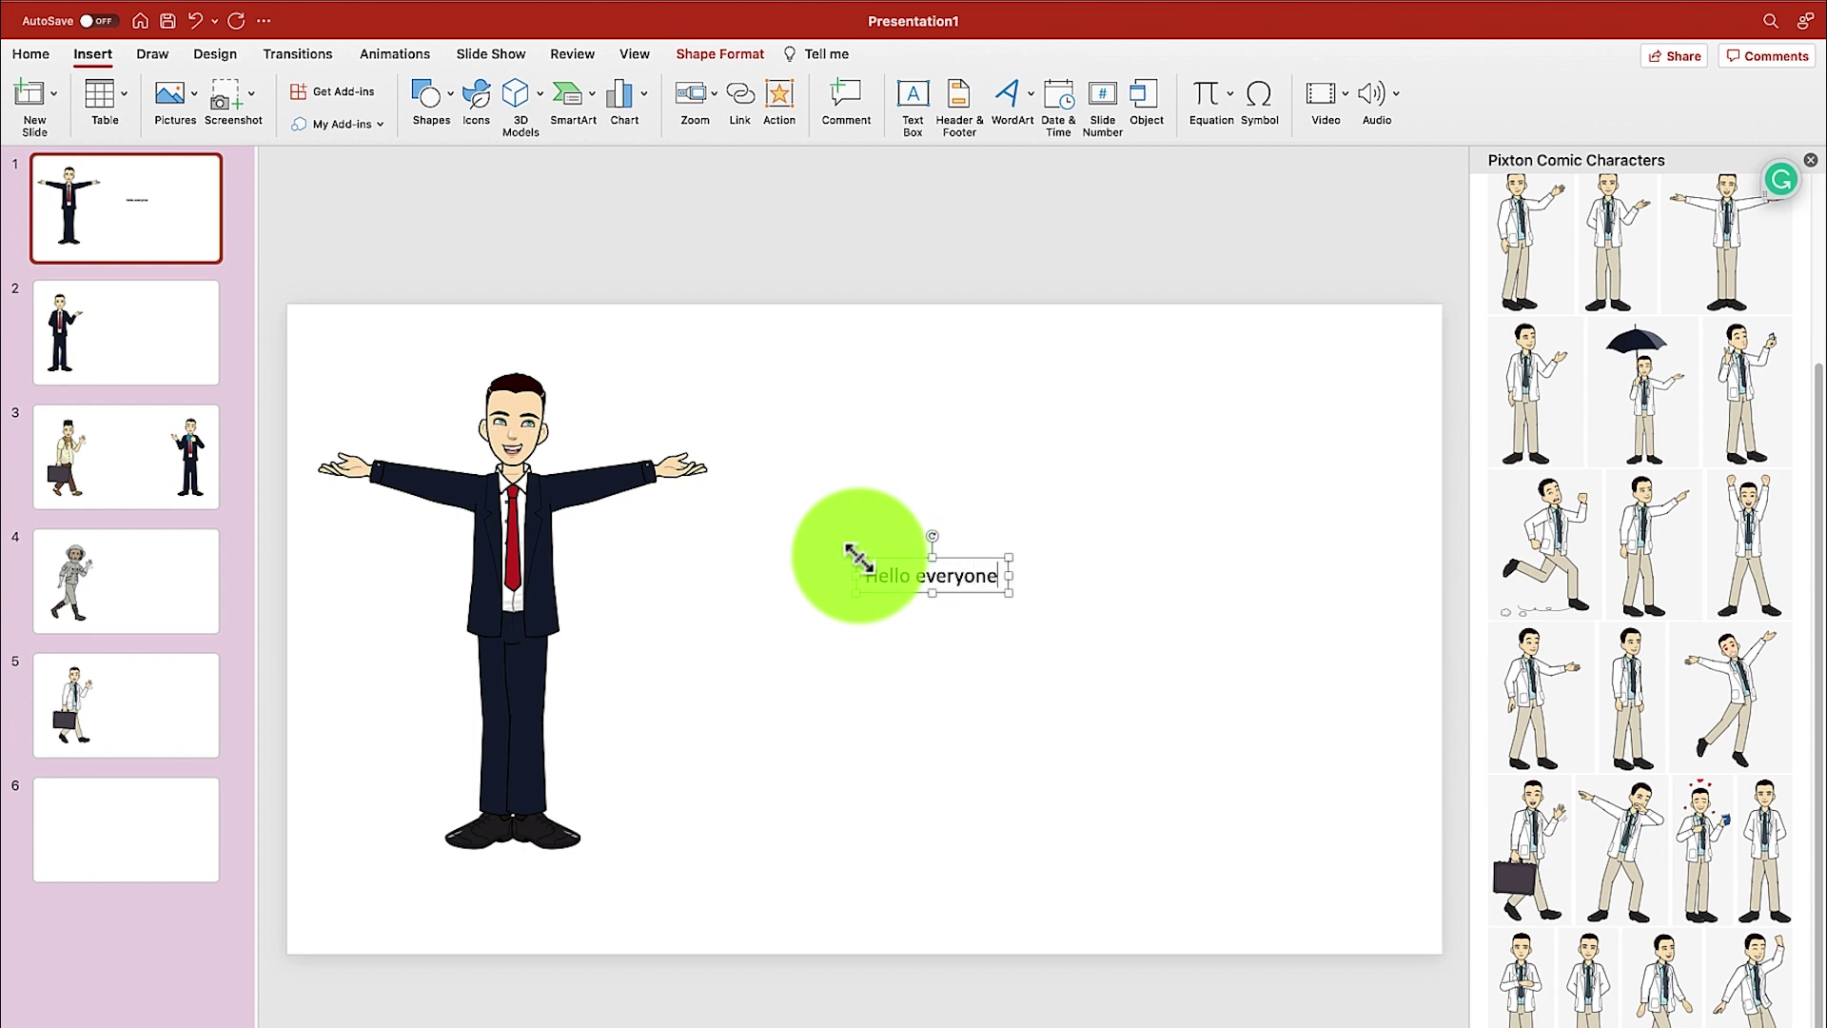
key("super+a")
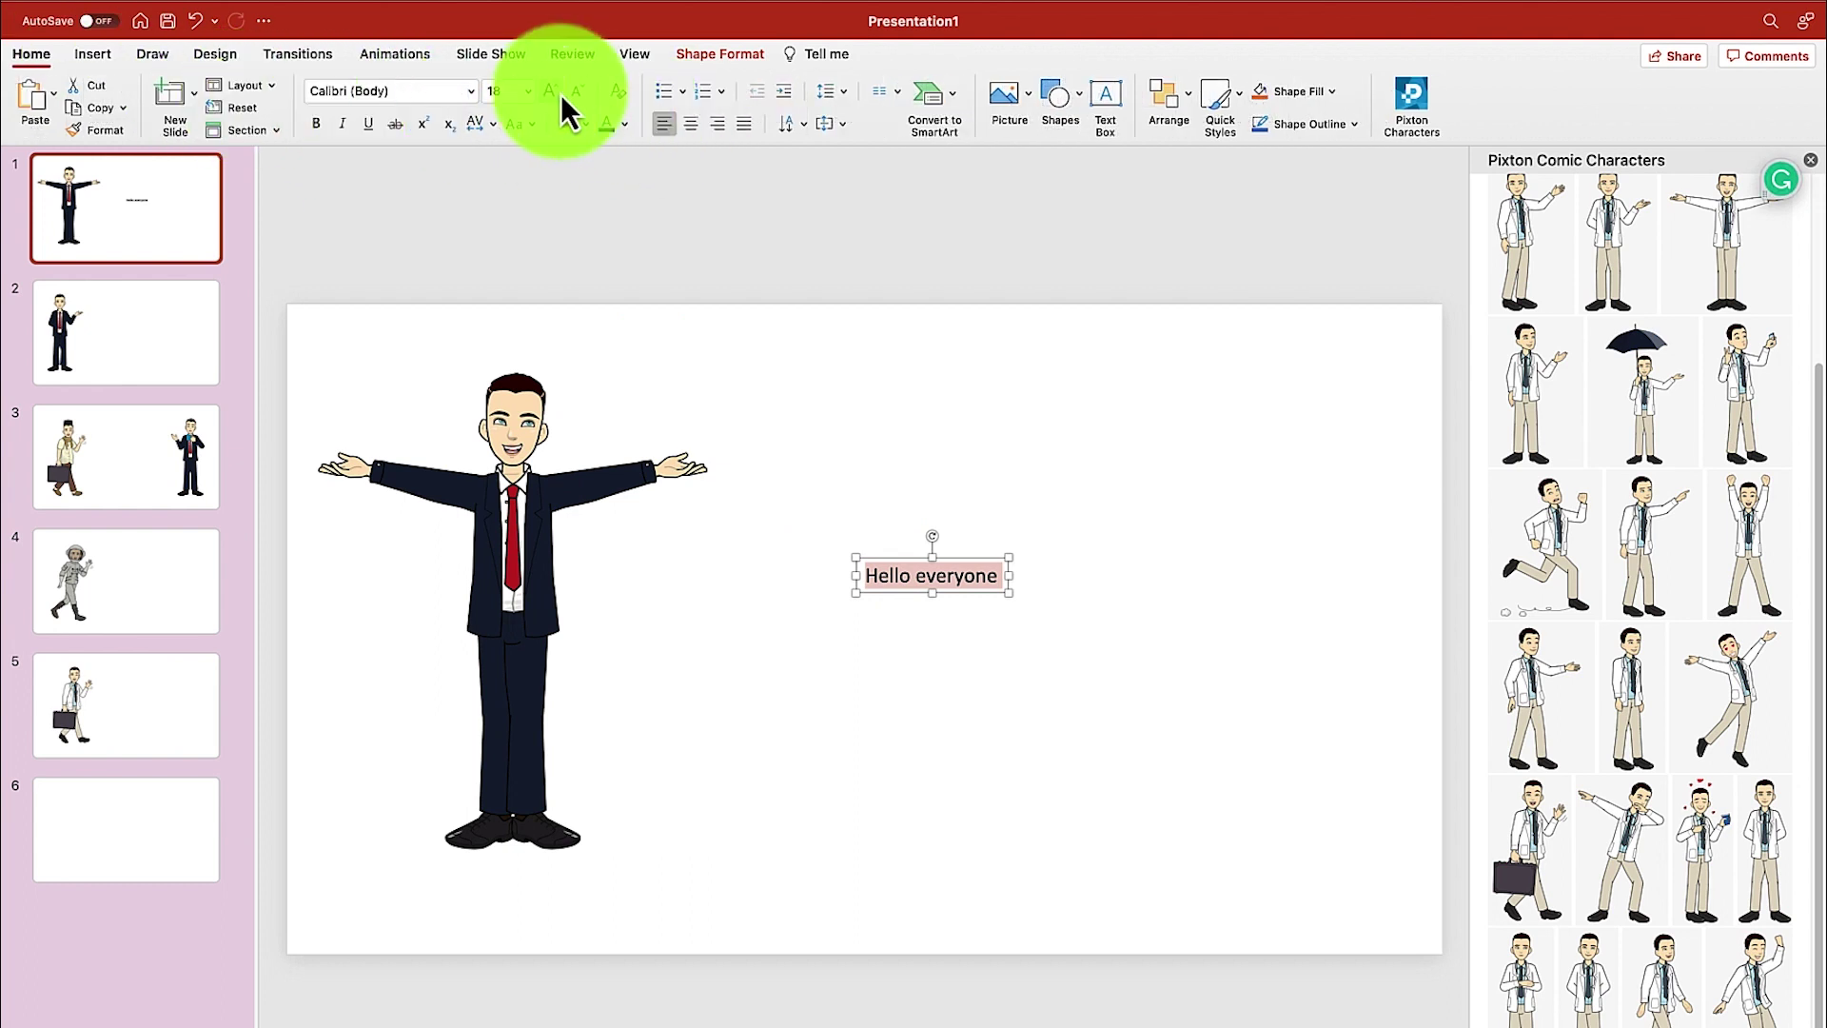
left_click(551, 96)
left_click(551, 95)
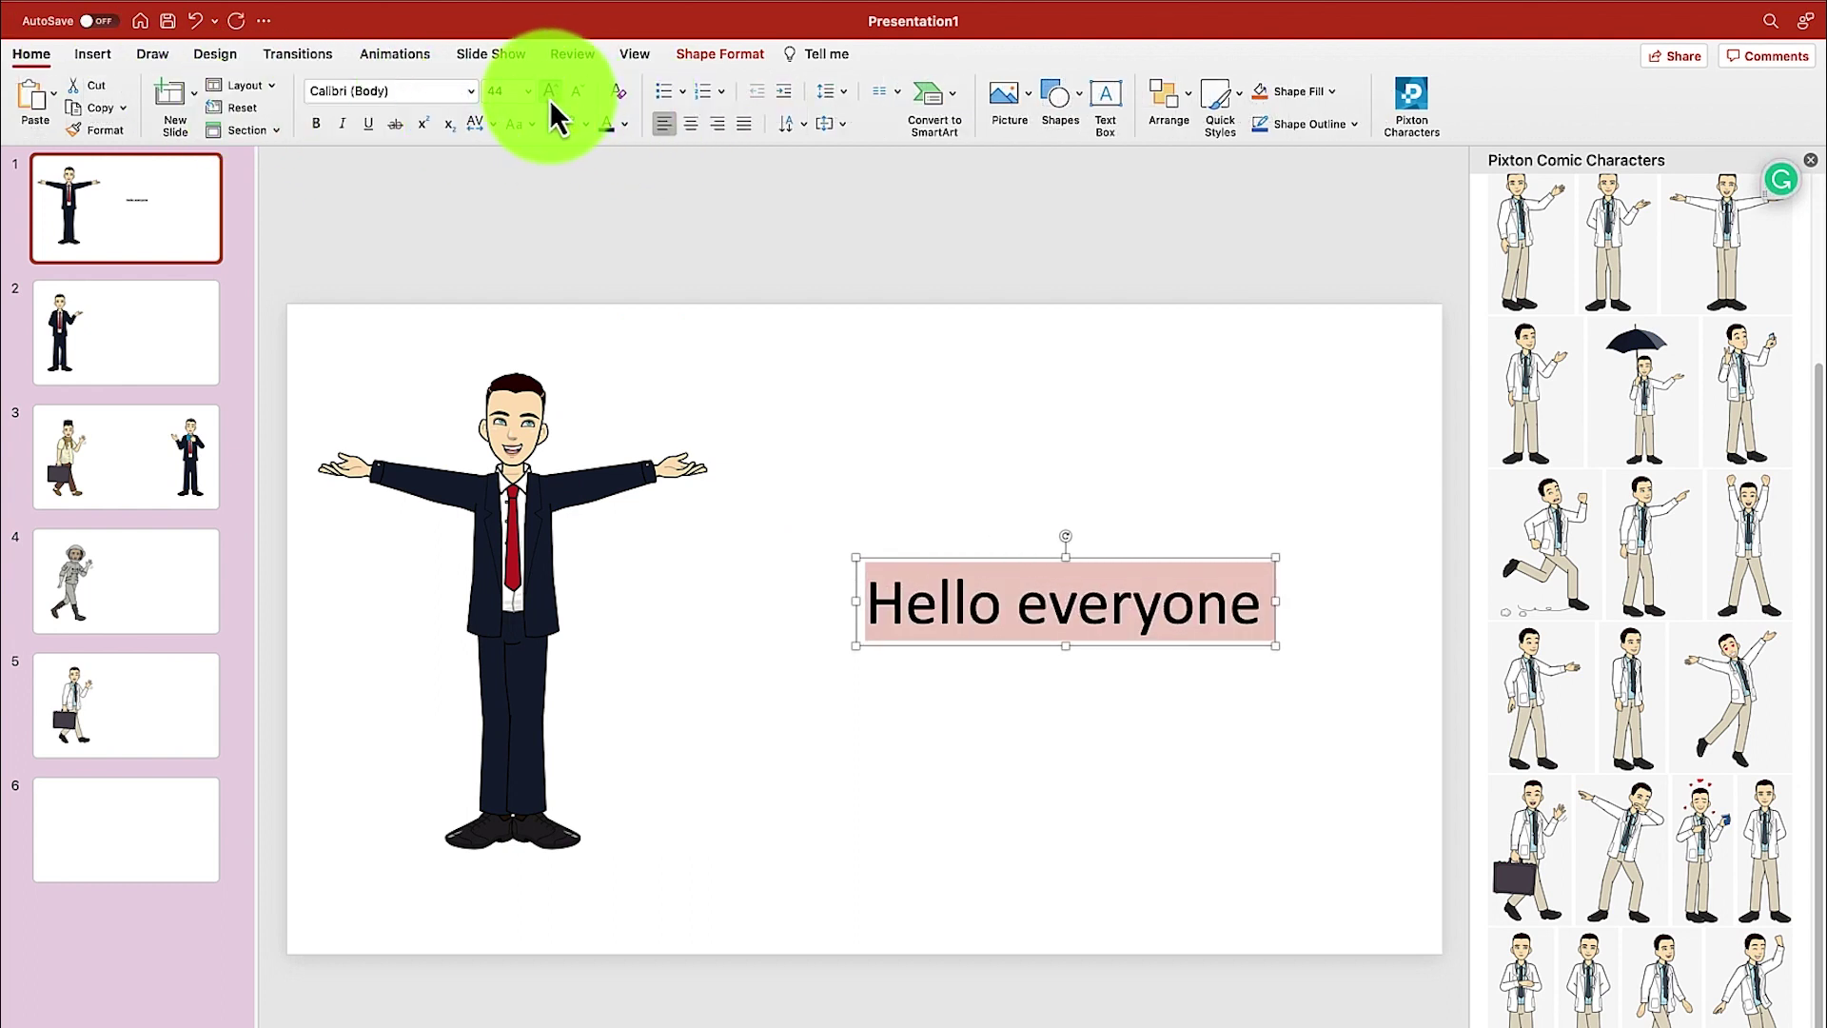
left_click(551, 95)
left_click(551, 95)
left_click_drag(1114, 559, 952, 563)
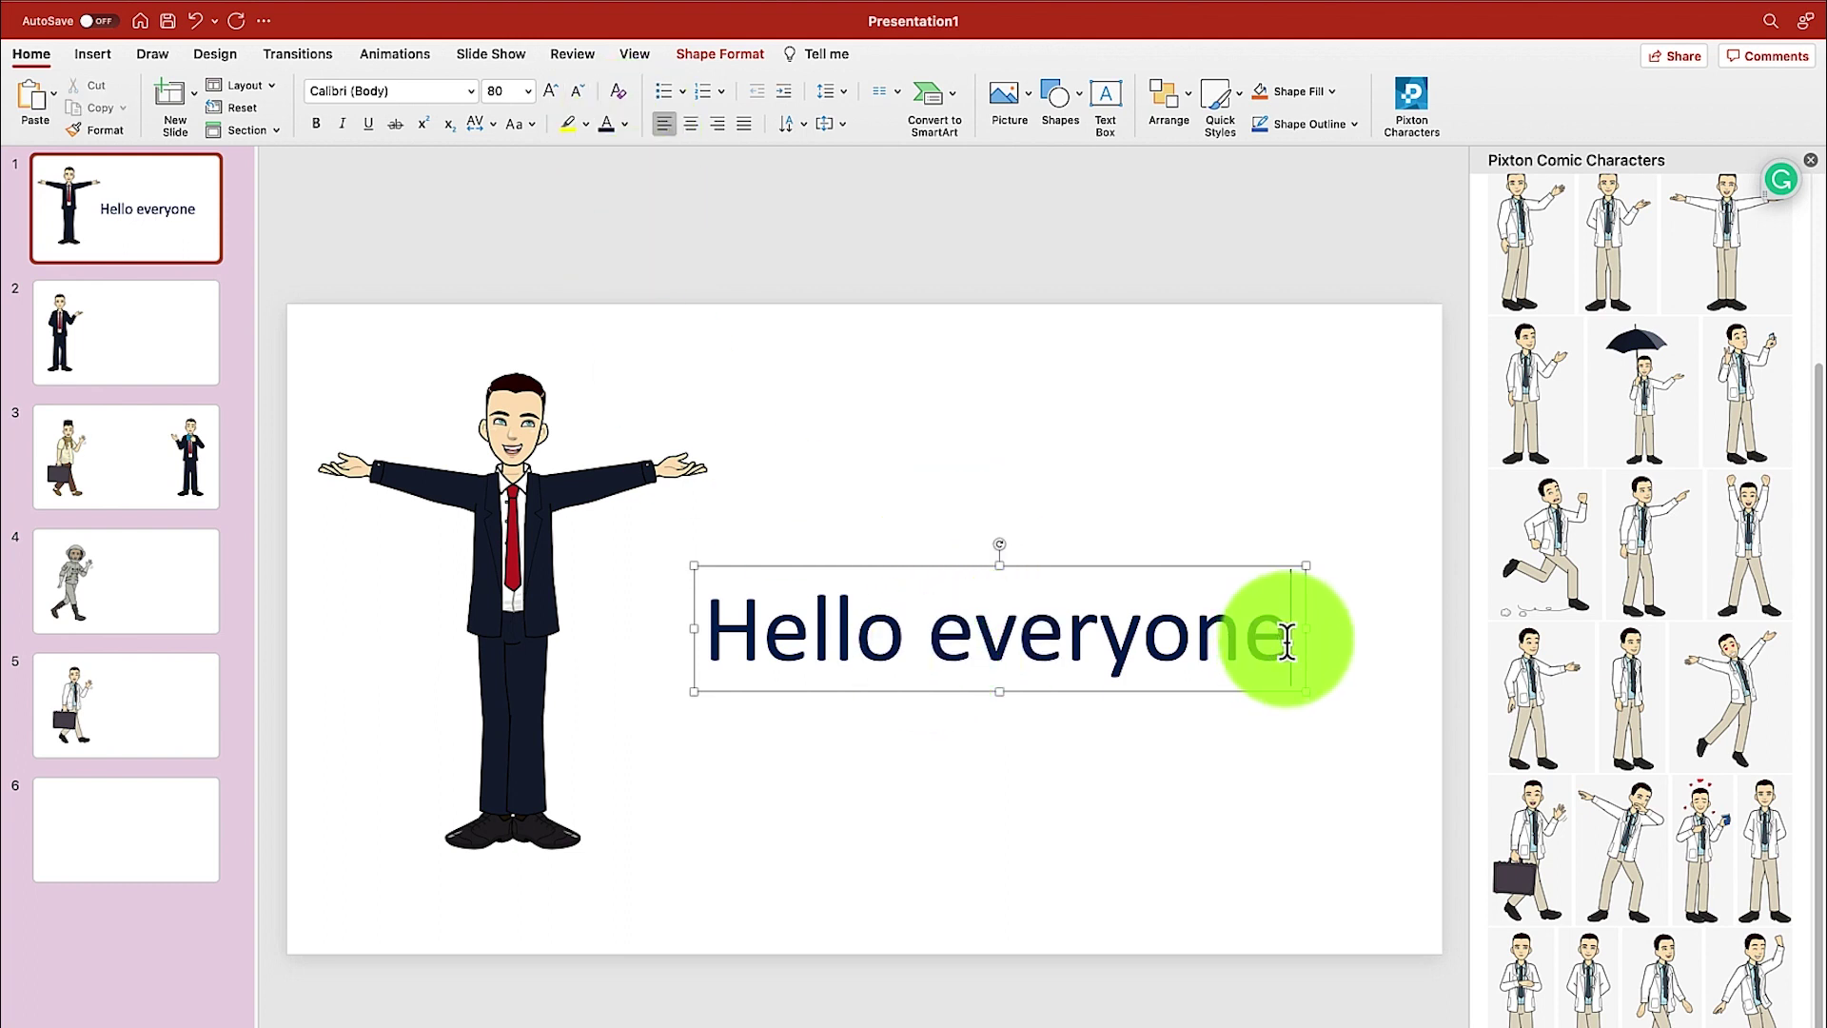
scroll(1287, 640, "down", 1)
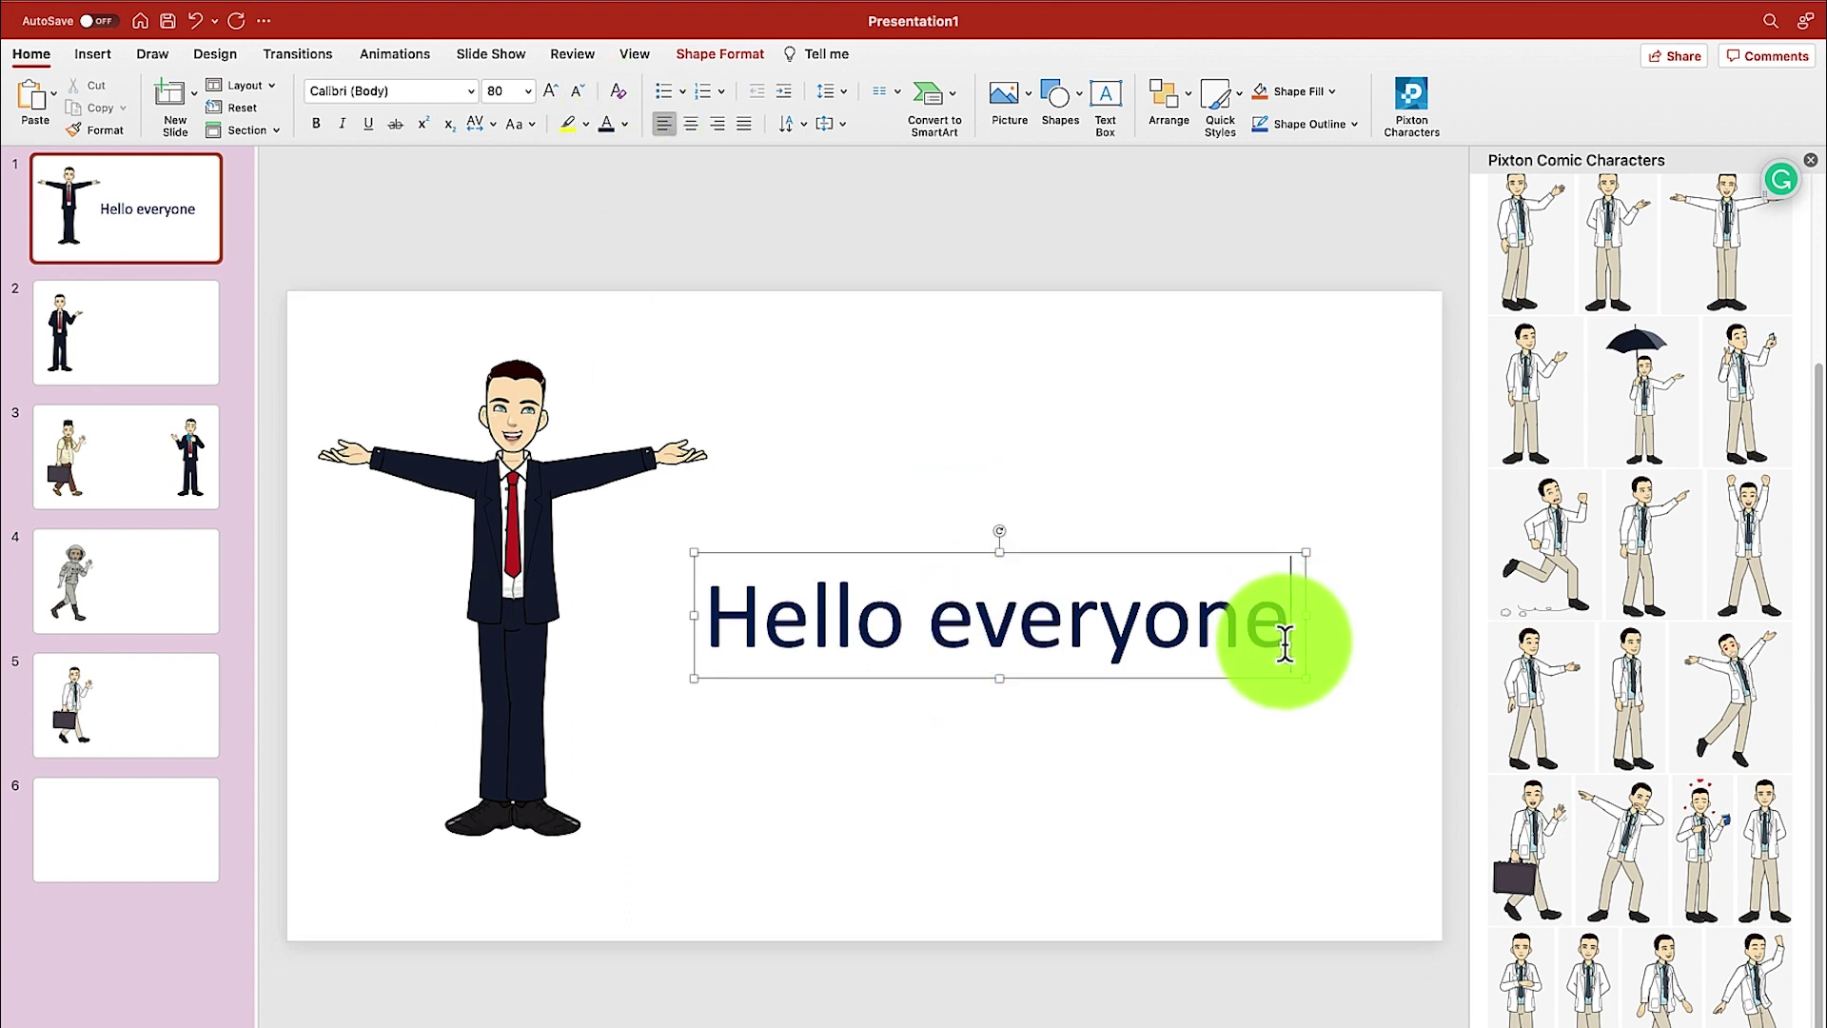
left_click(1302, 785)
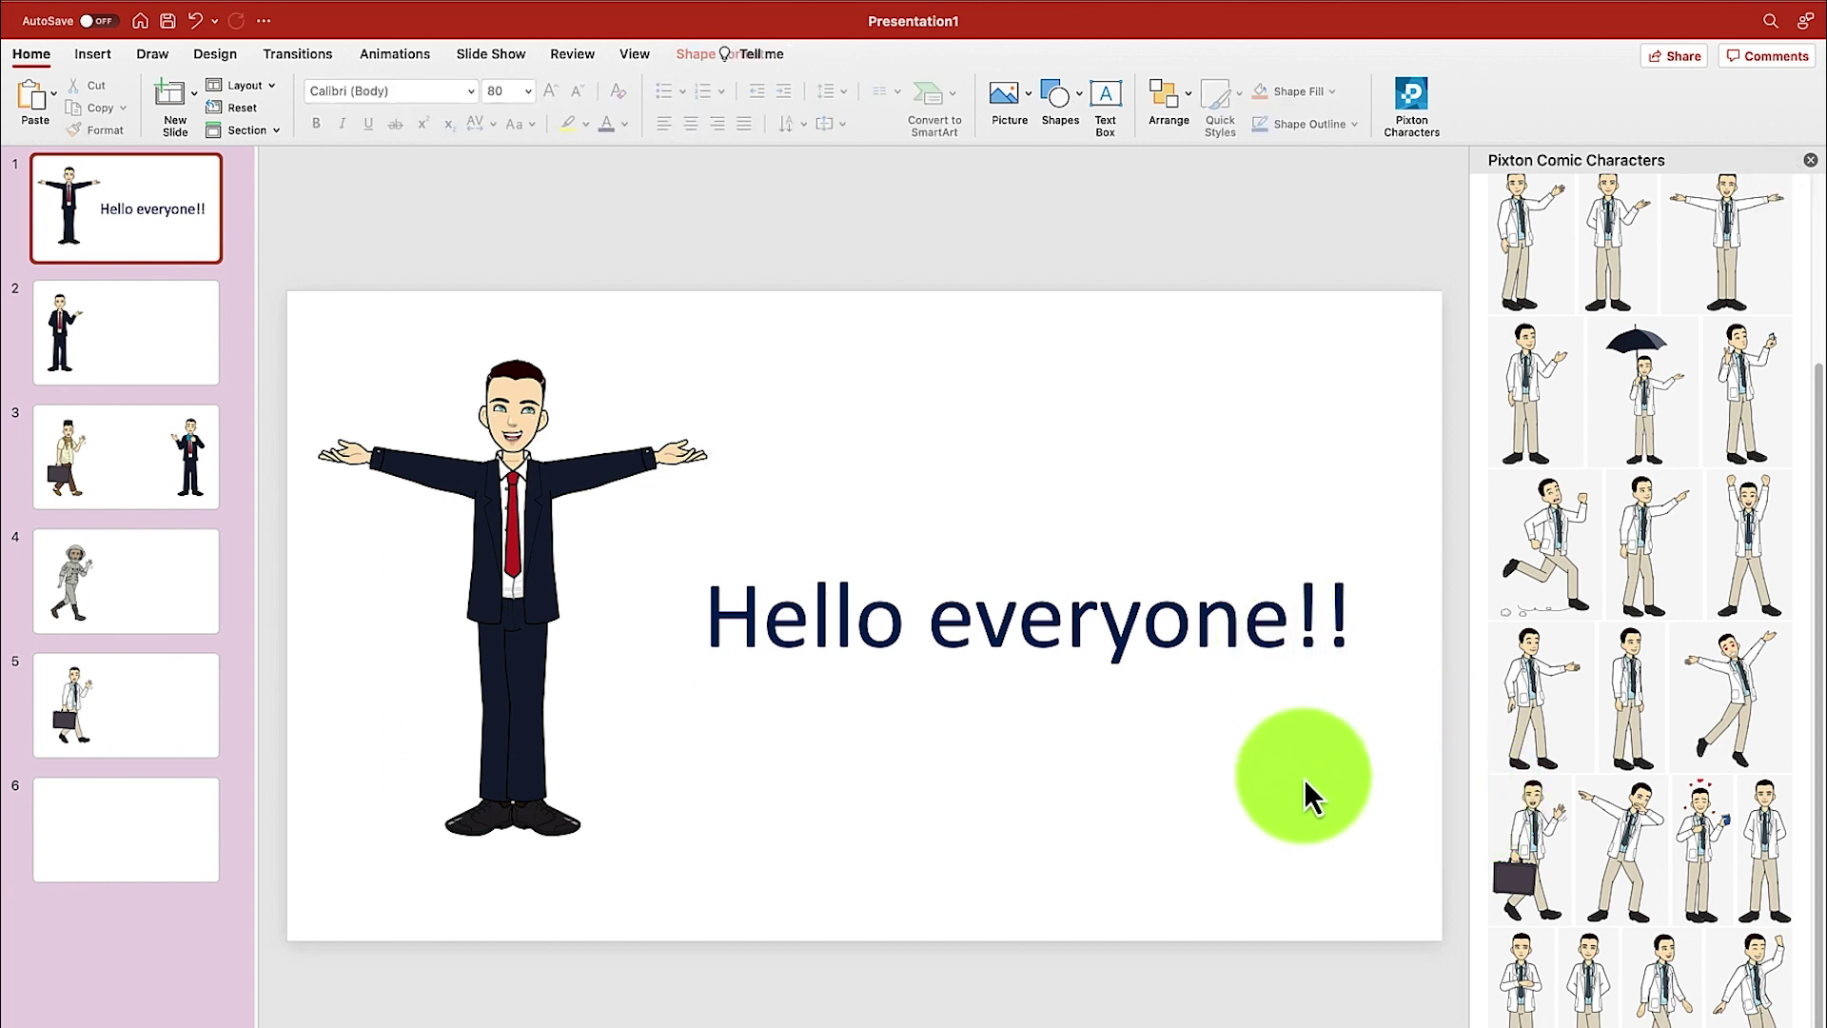
Step: Paste the 'Hello everyone!!' caption onto slide 2 and position it beside that character
left_click(163, 351)
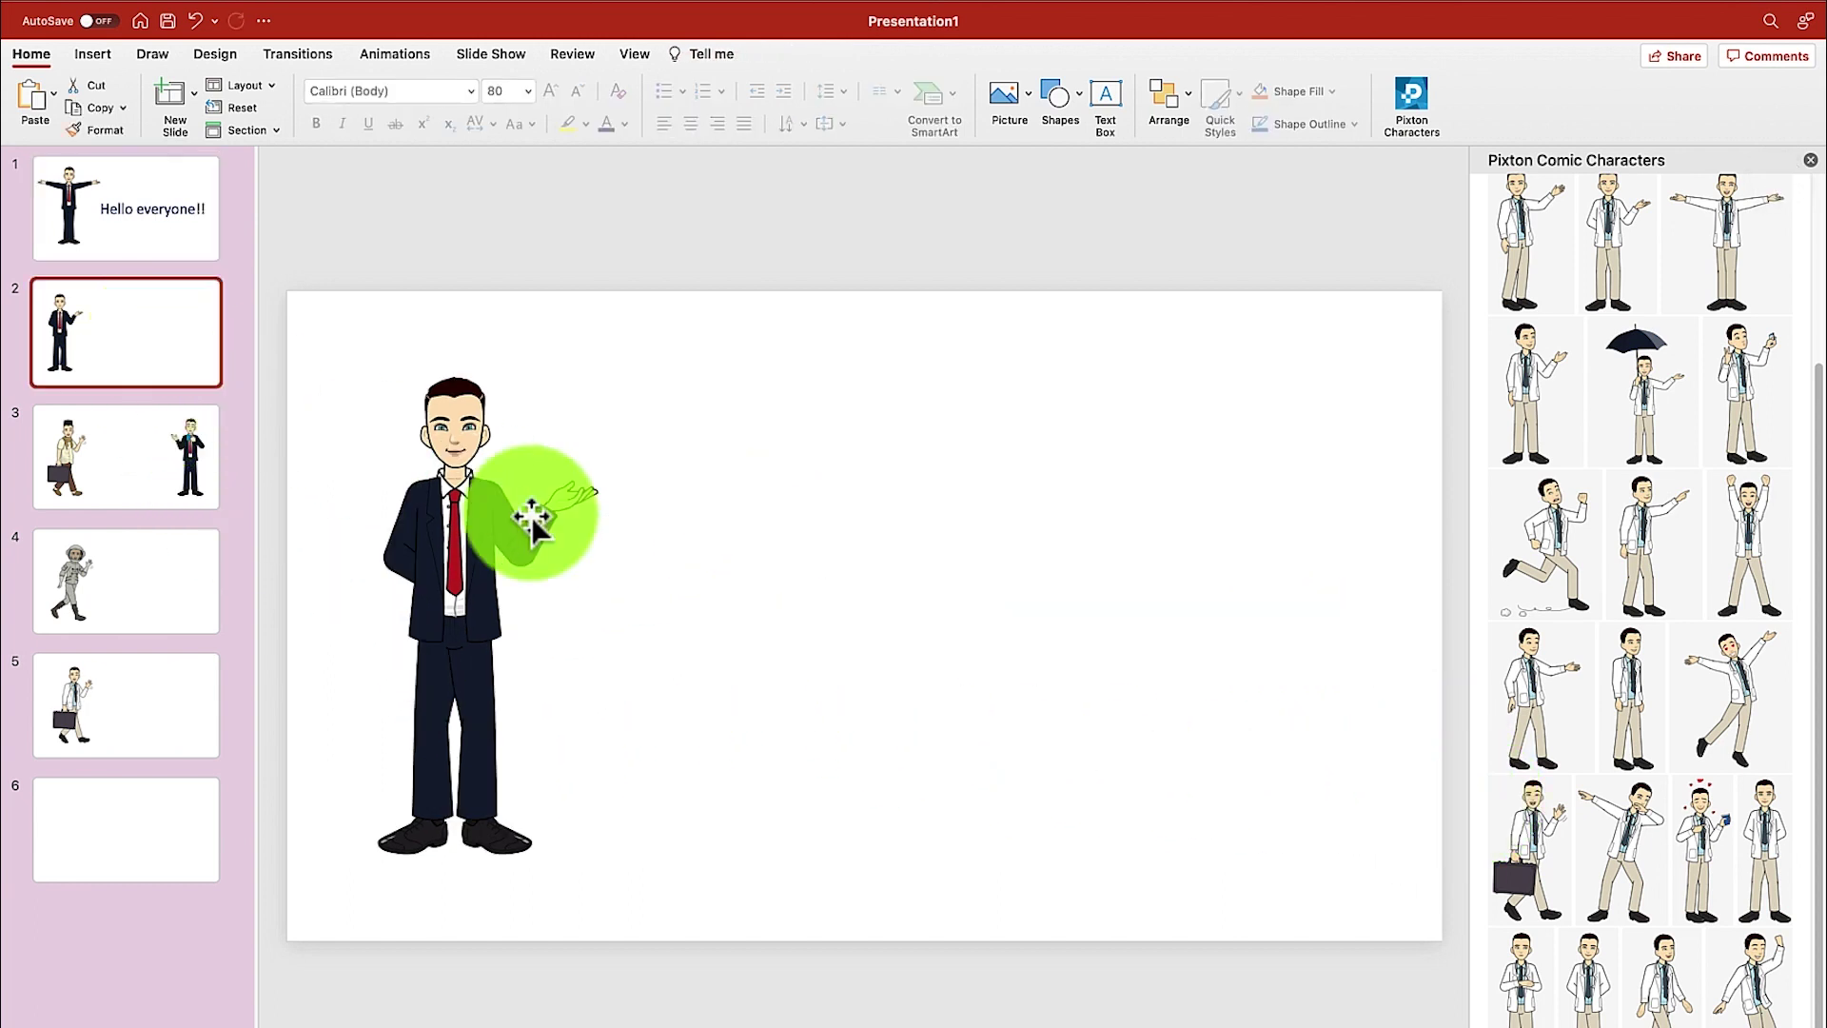
left_click(90, 255)
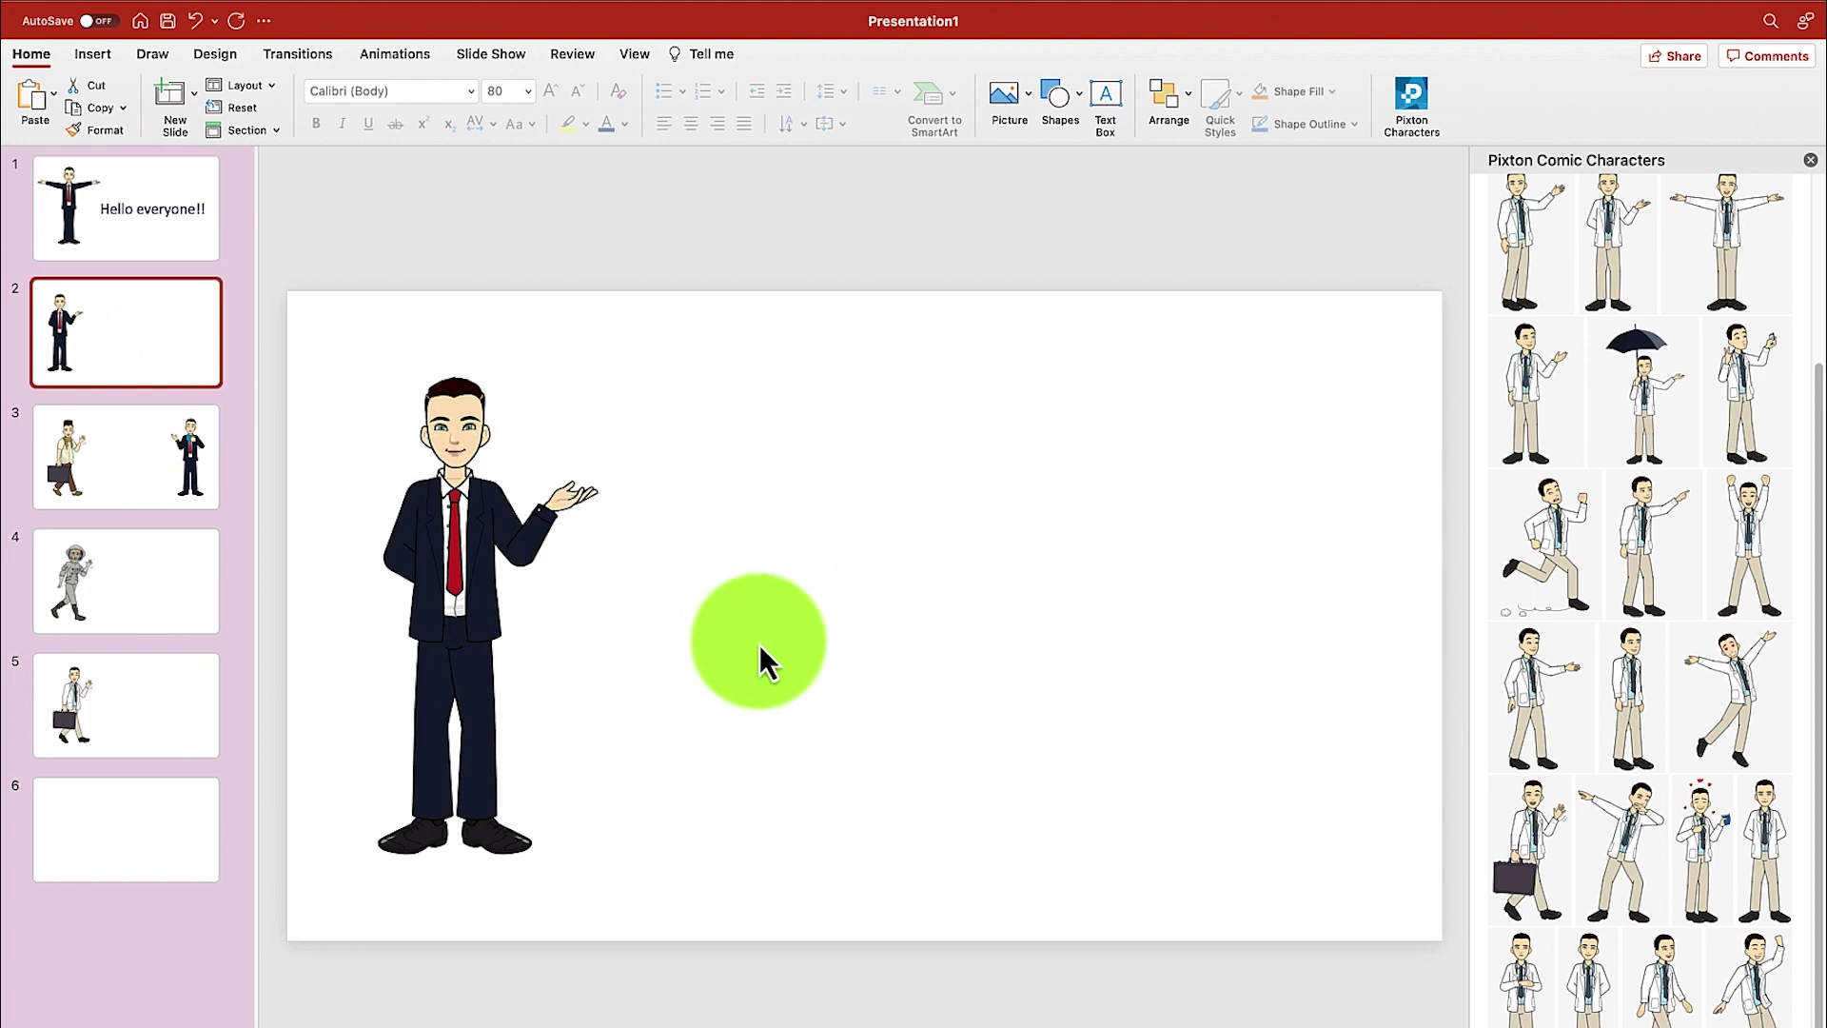
key("super+v")
left_click_drag(945, 559, 882, 559)
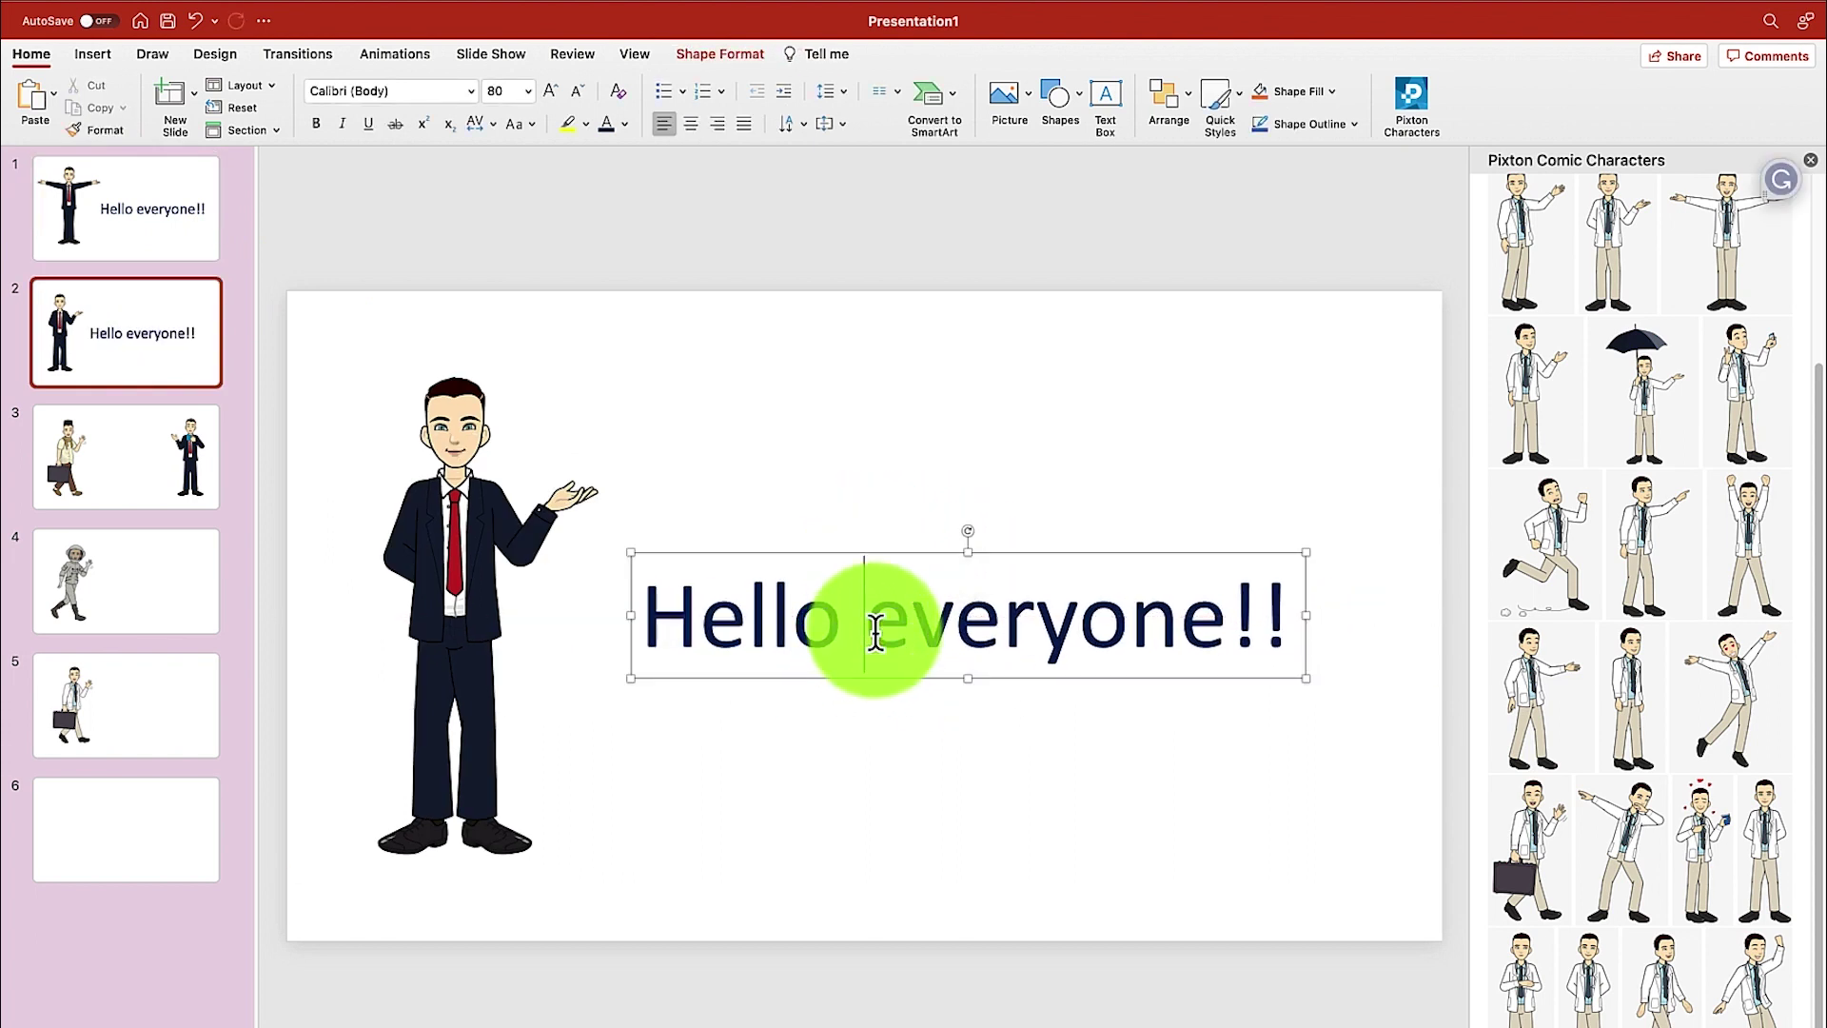
Step: Retype slide 2's caption as 'Welcome to My channel' and centre-align it
triple_click(874, 631)
key("super+c")
type("Welcome to My channel")
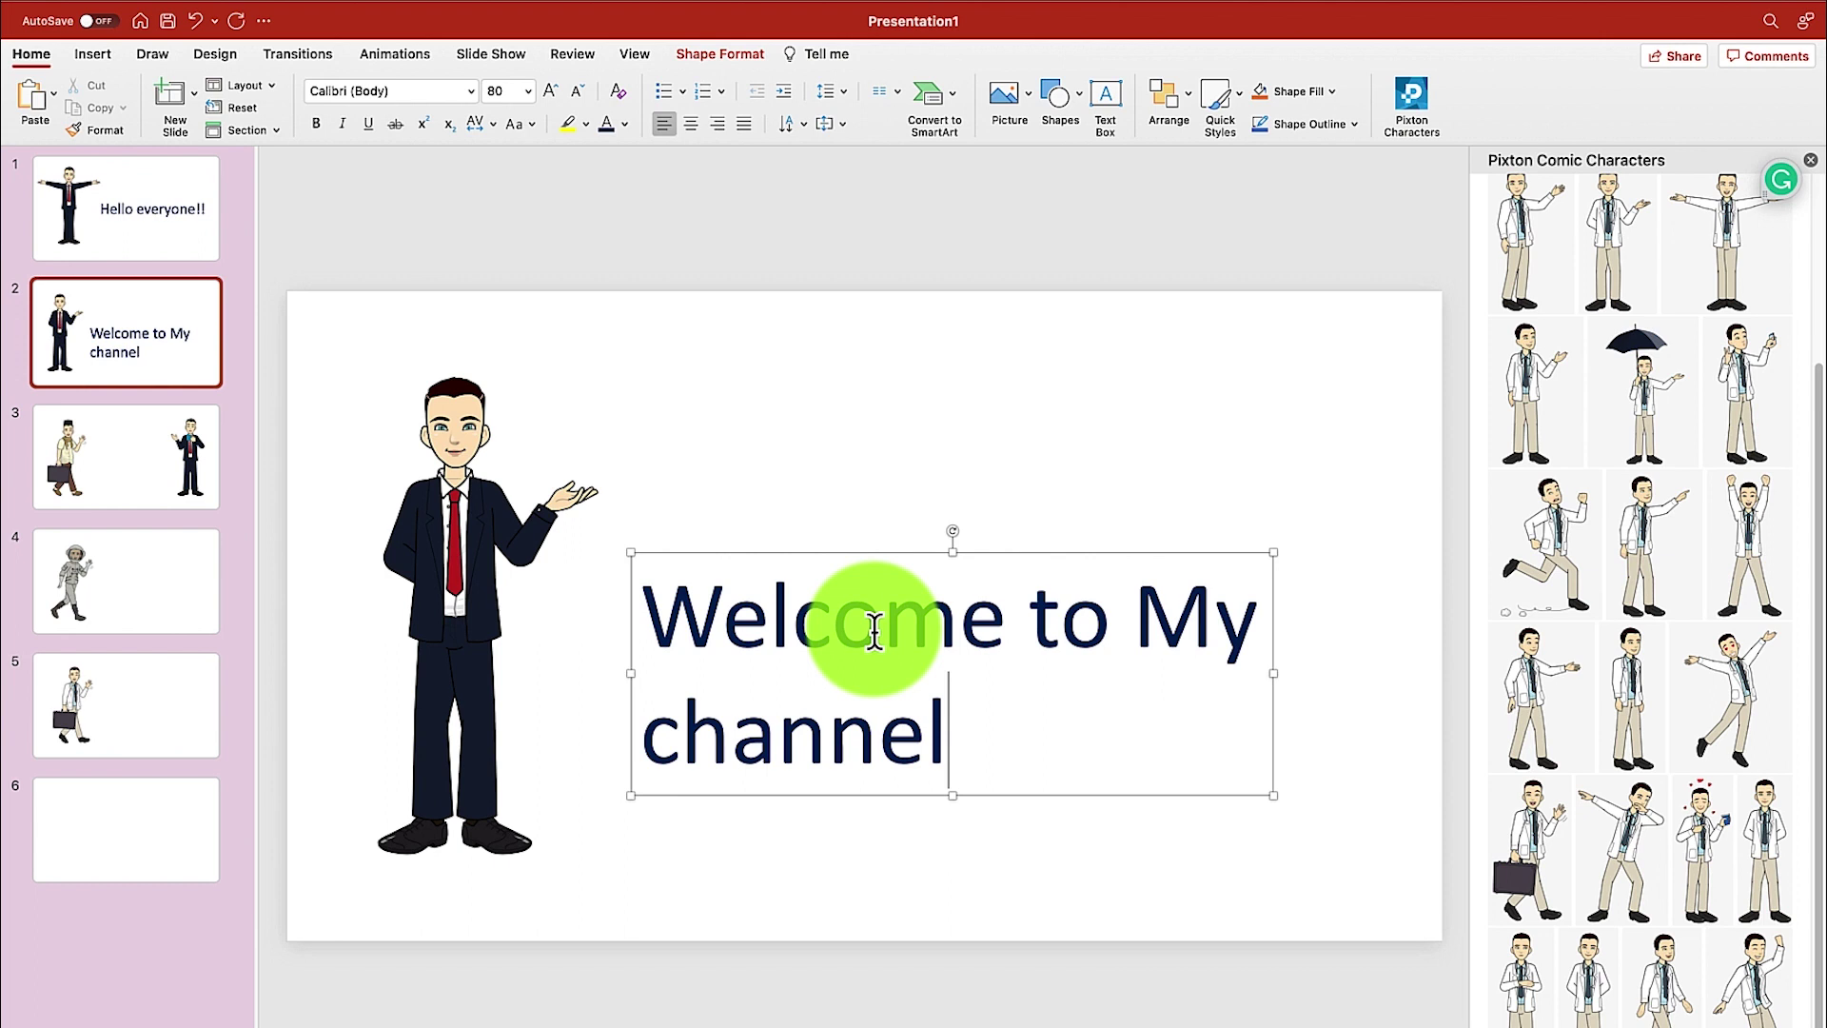
triple_click(873, 631)
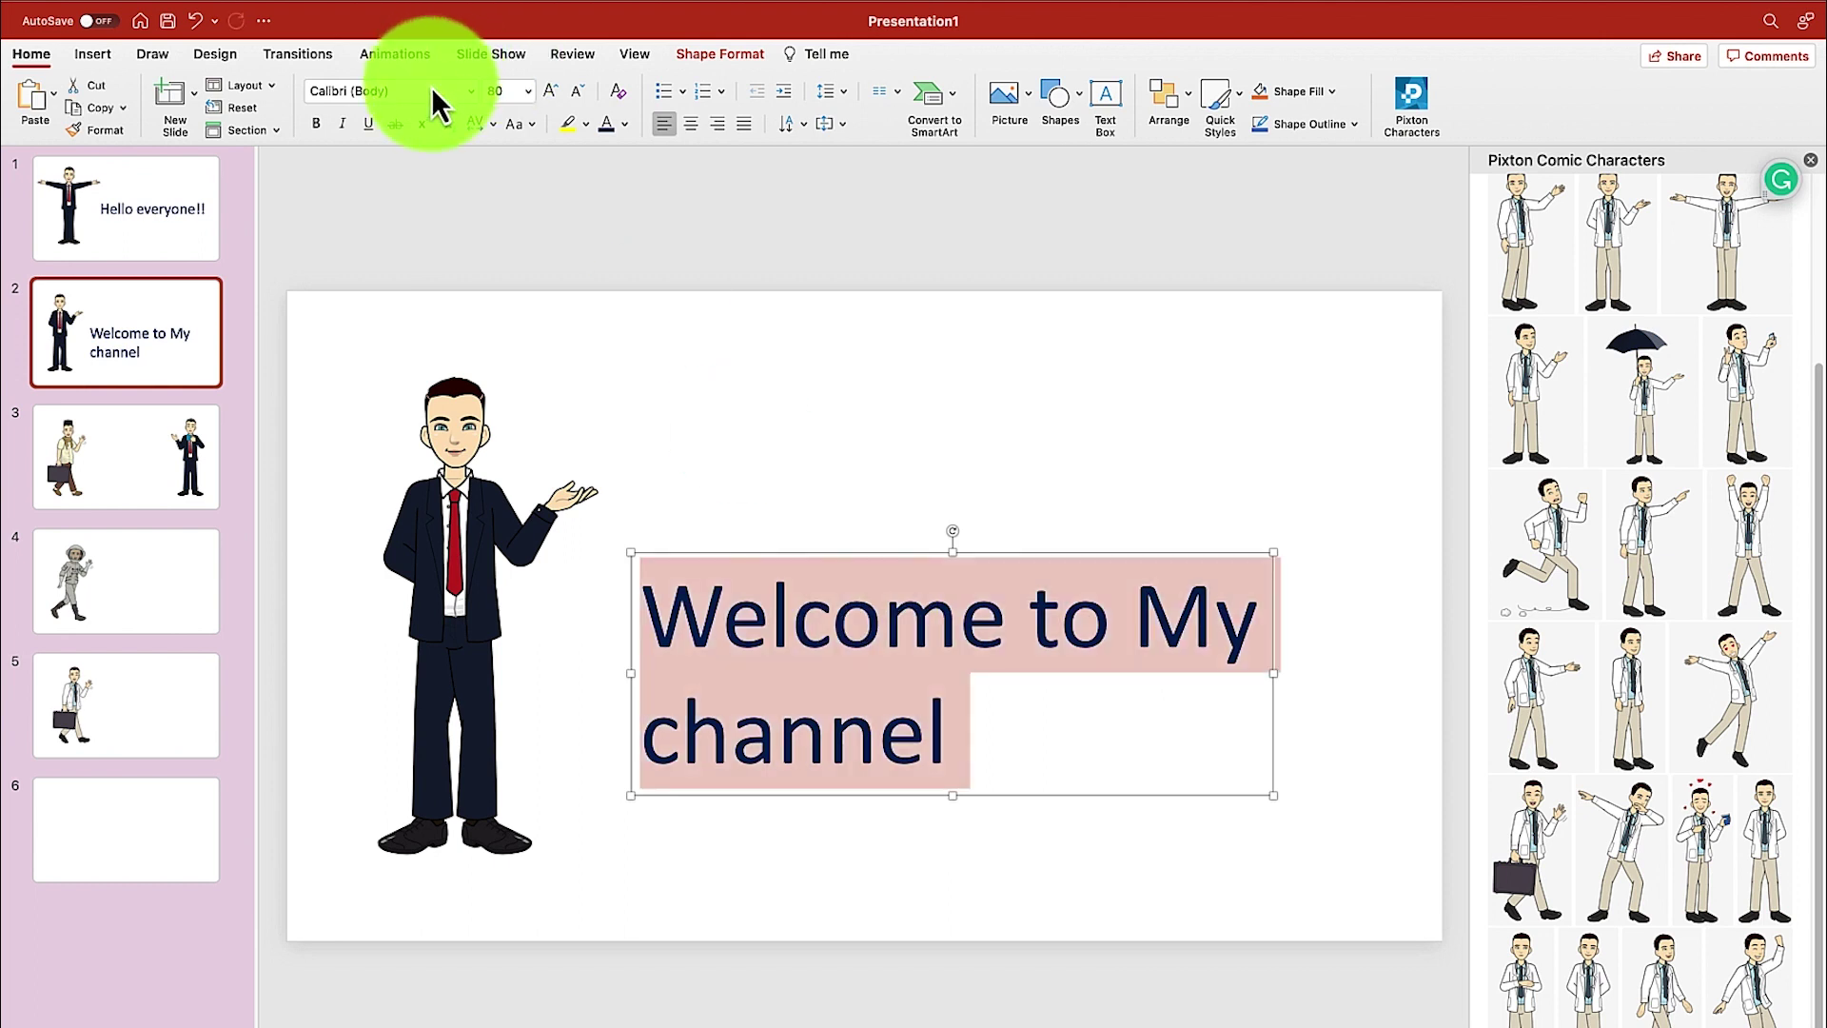
left_click(693, 124)
left_click(889, 420)
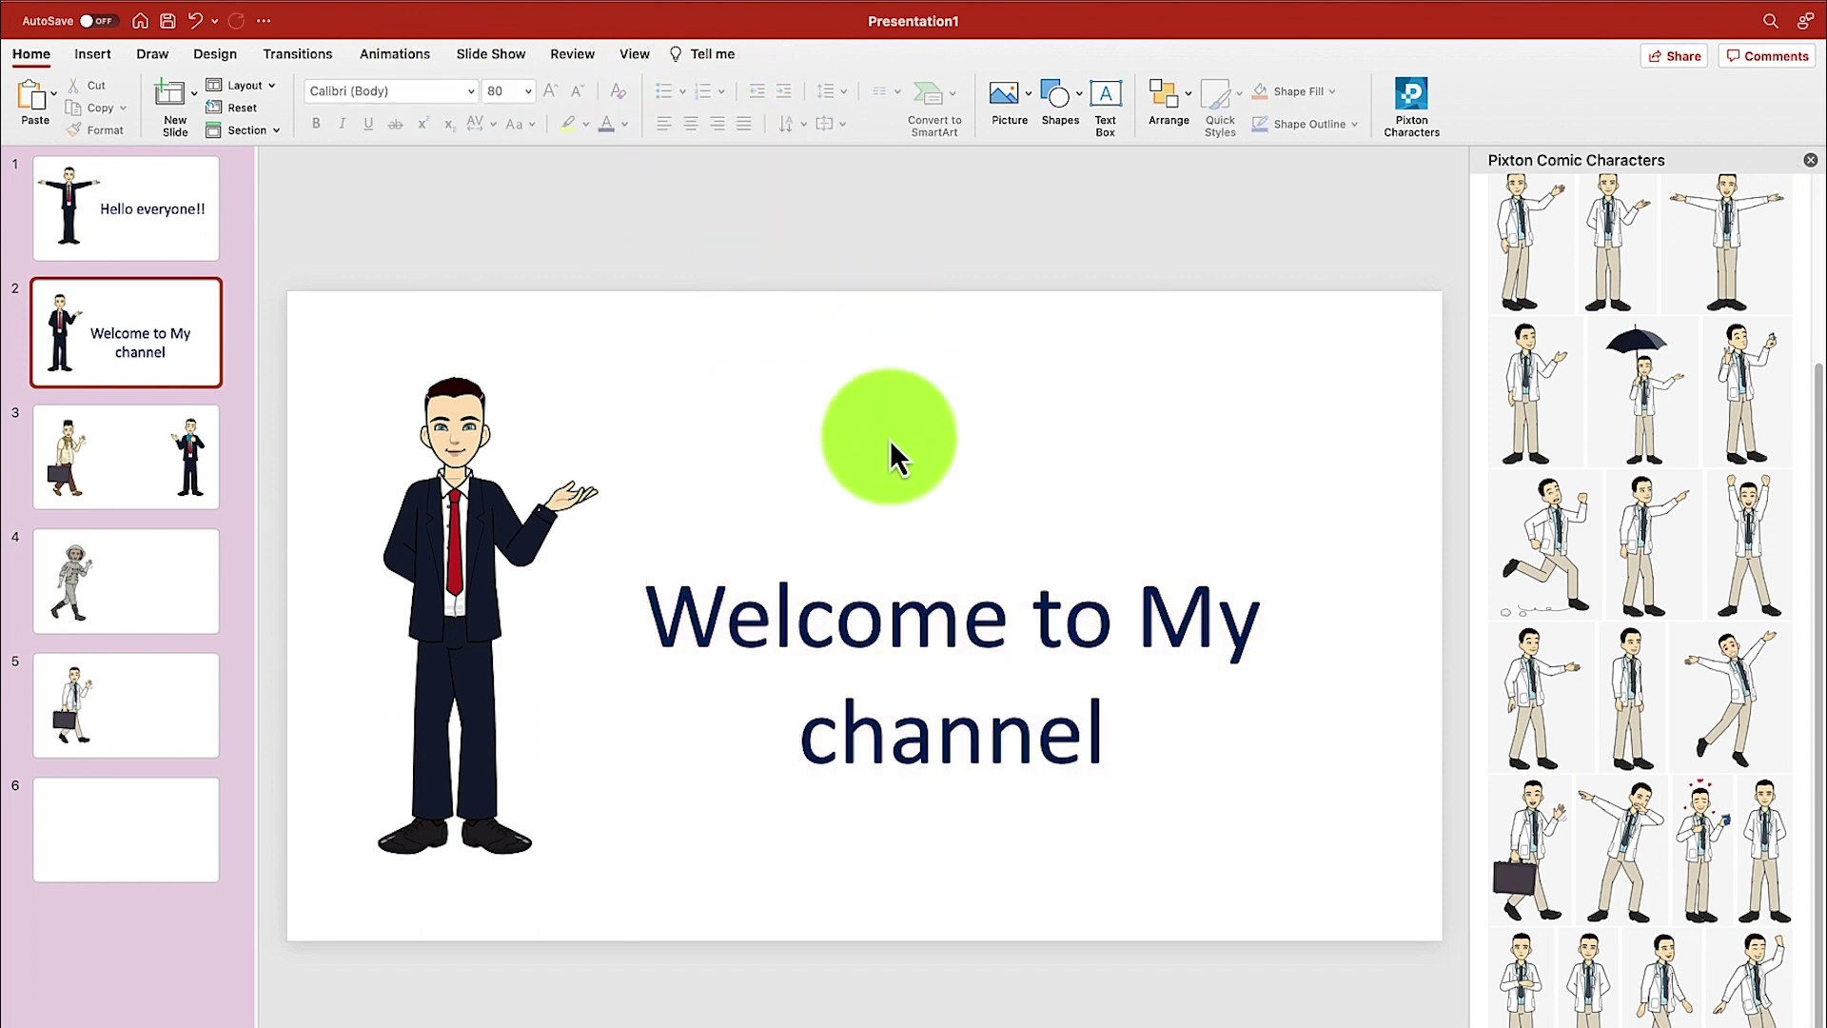
left_click(147, 476)
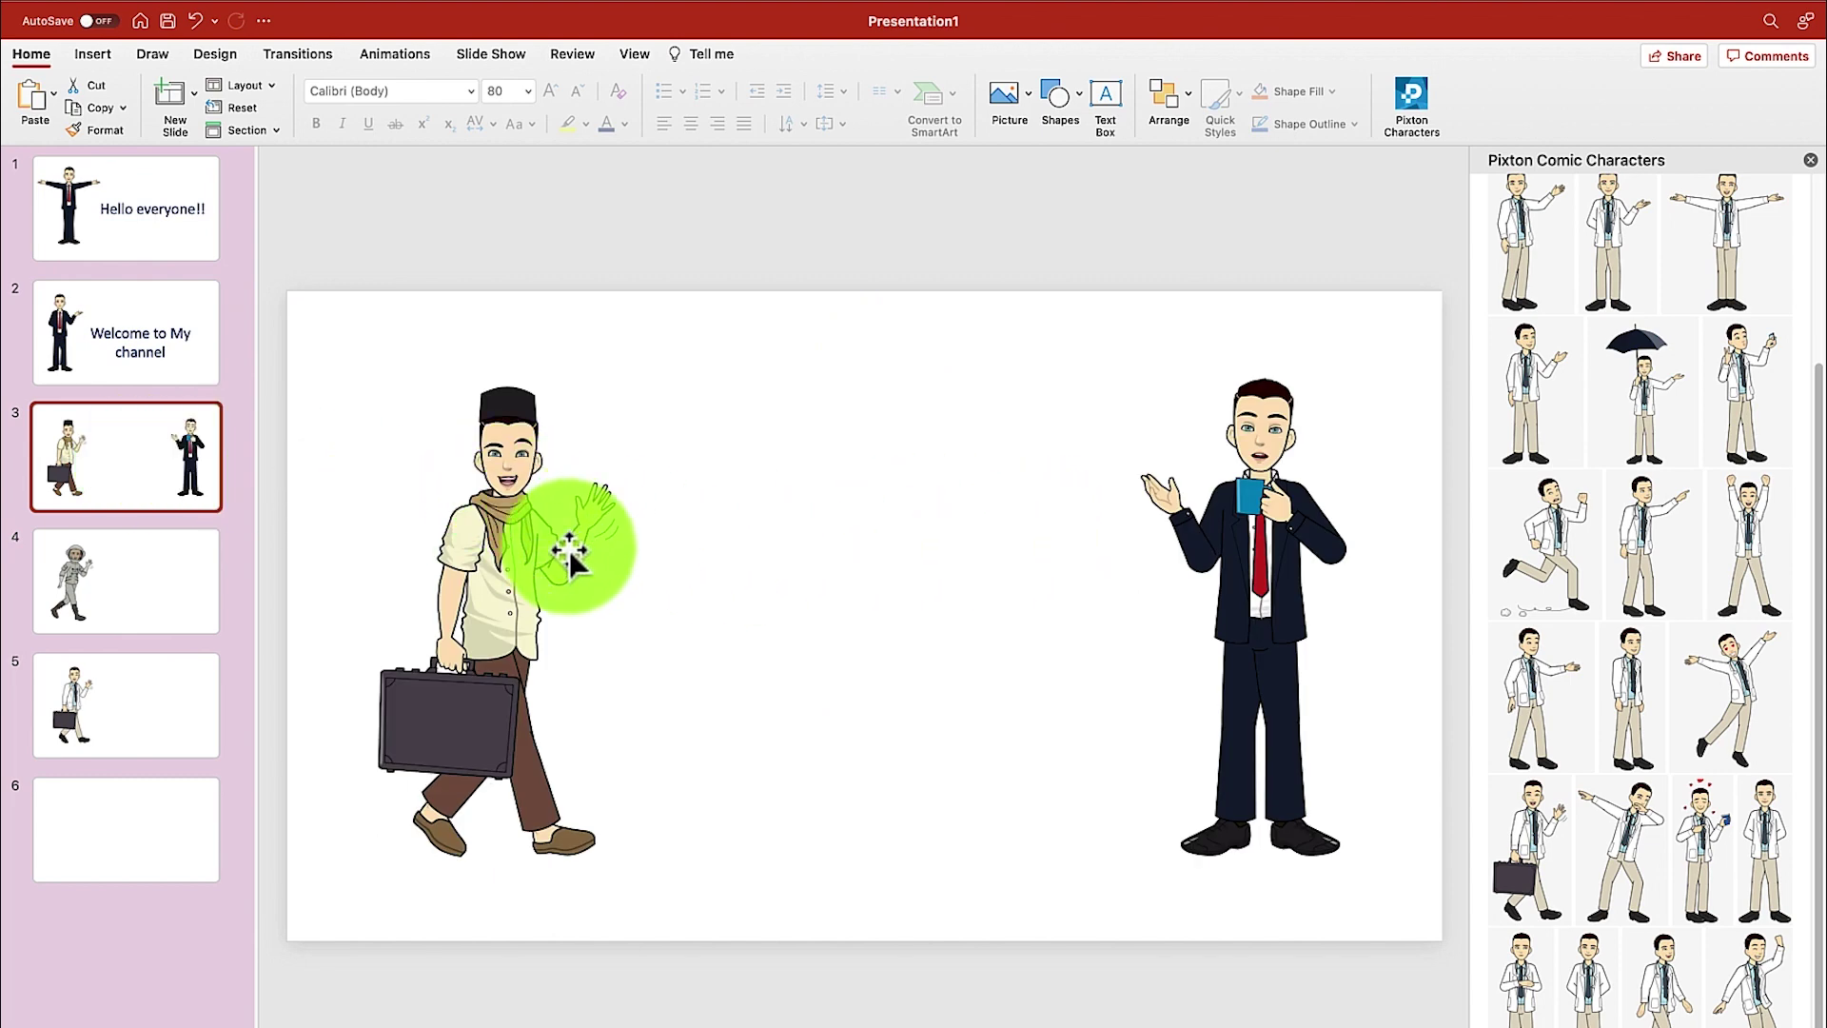
Step: Paste the caption on slide 3, retype it as 'Meet Dr. Shan', and move it between the characters
left_click(122, 363)
left_click(141, 455)
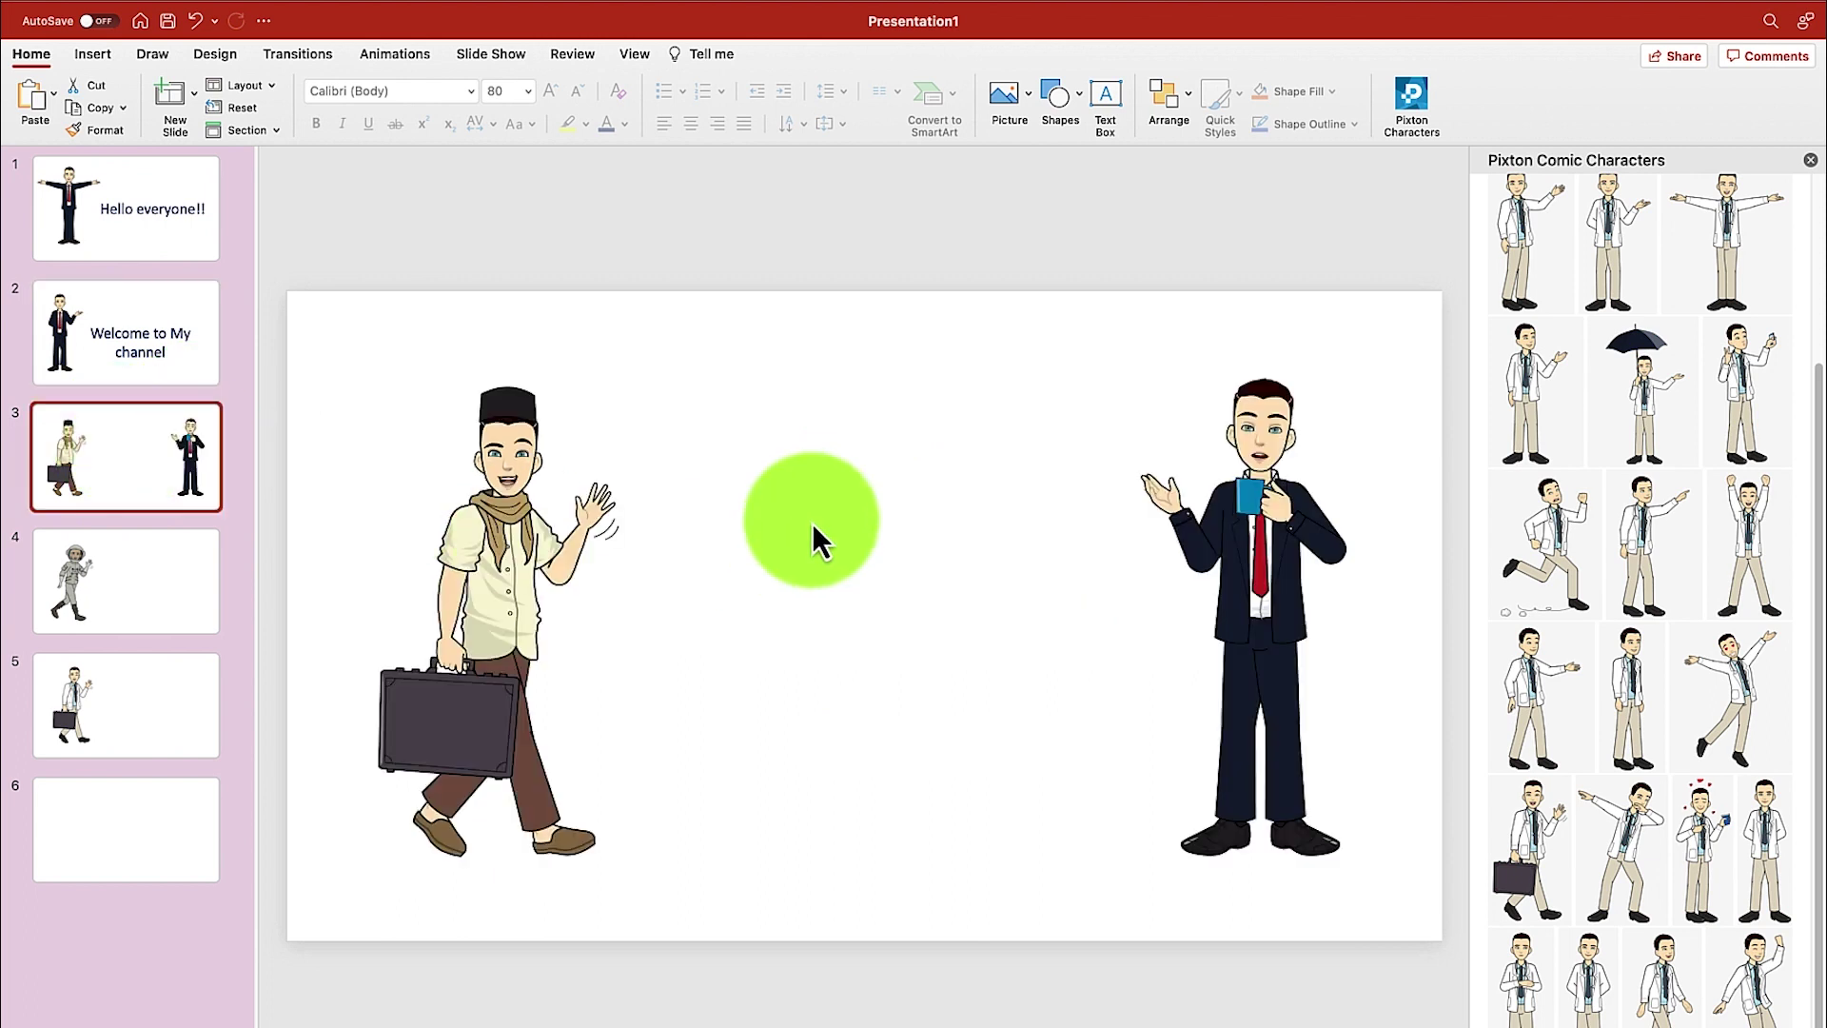
key("super+v")
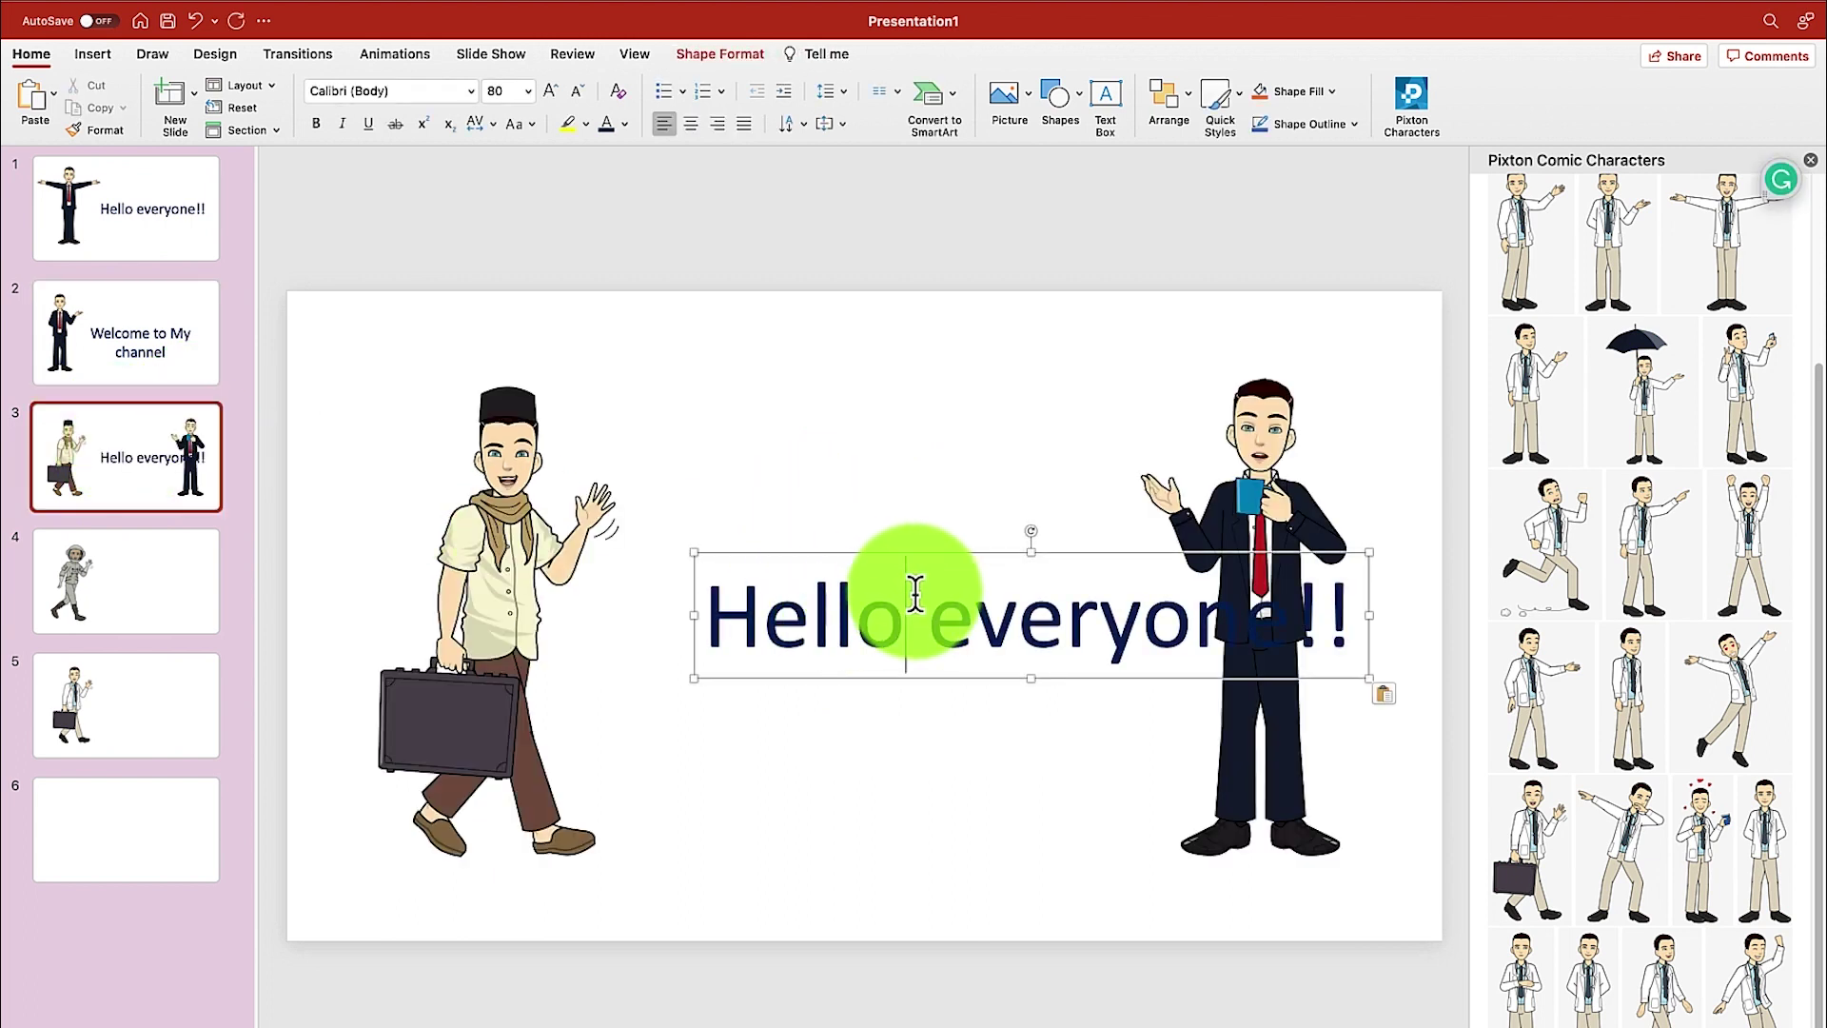
triple_click(916, 593)
key("super+c")
type("Meet Dr. Shan")
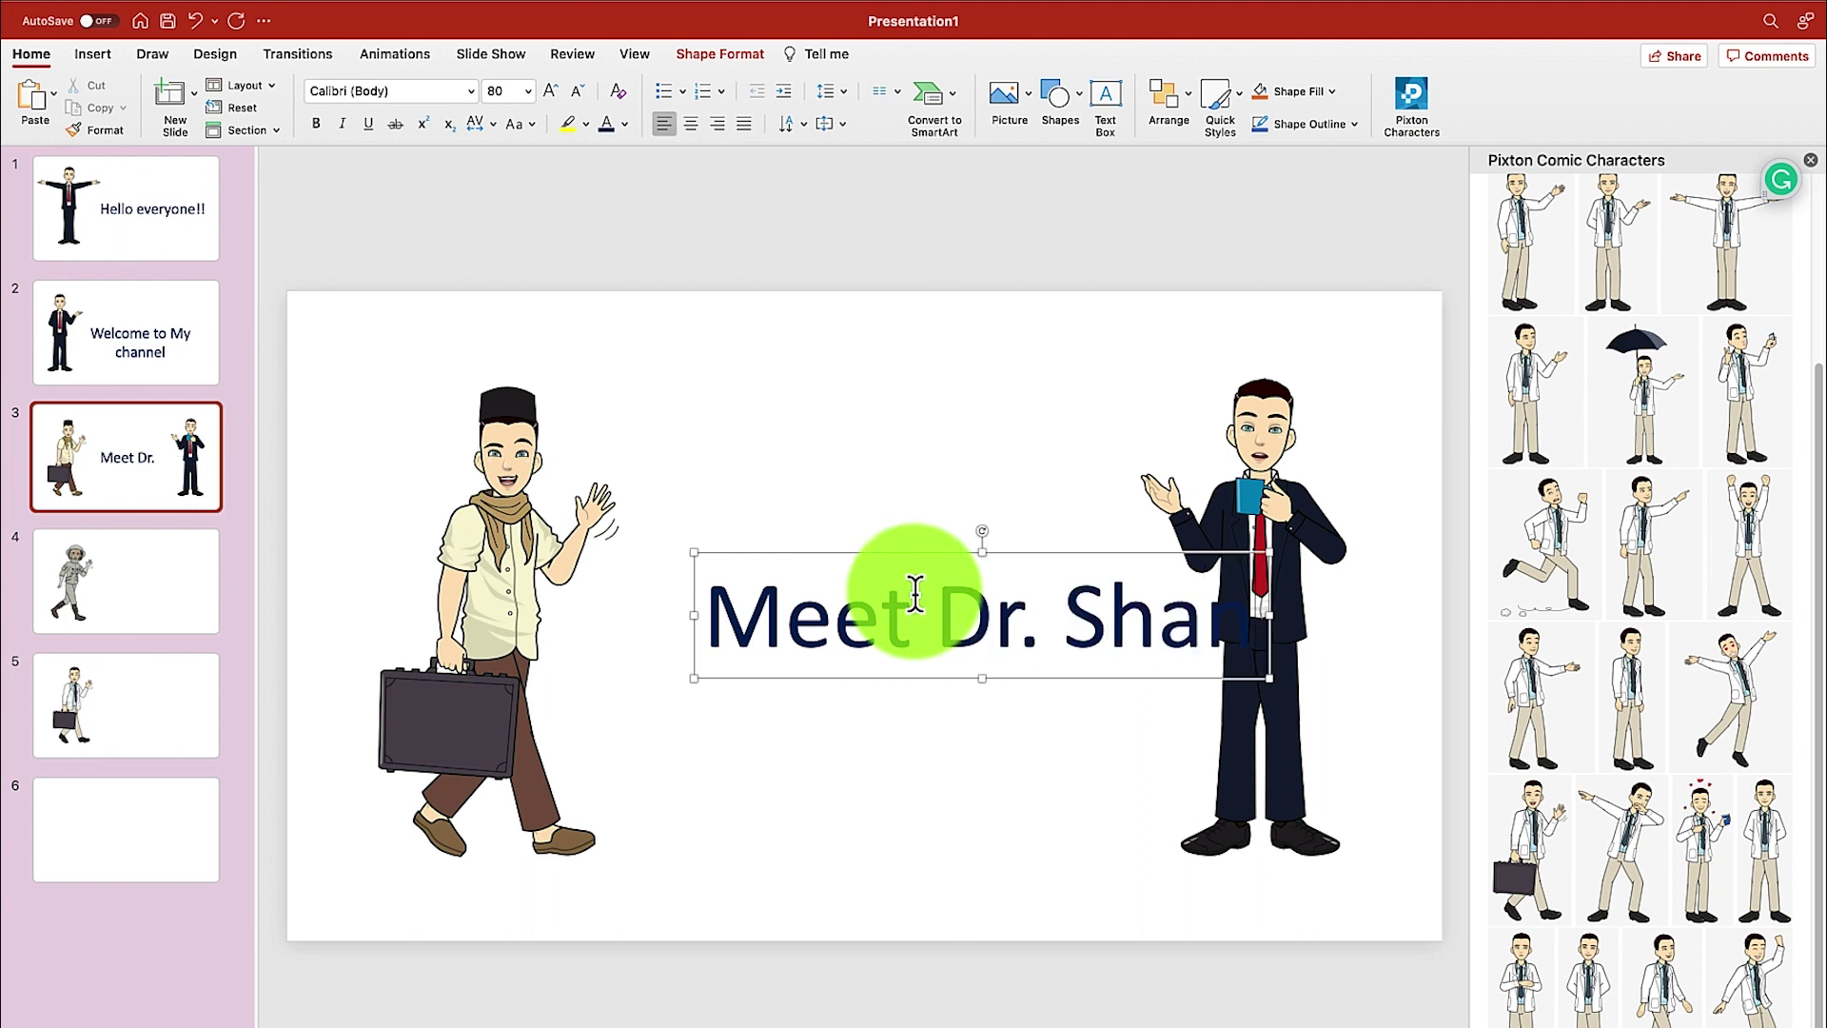
left_click_drag(956, 557, 902, 576)
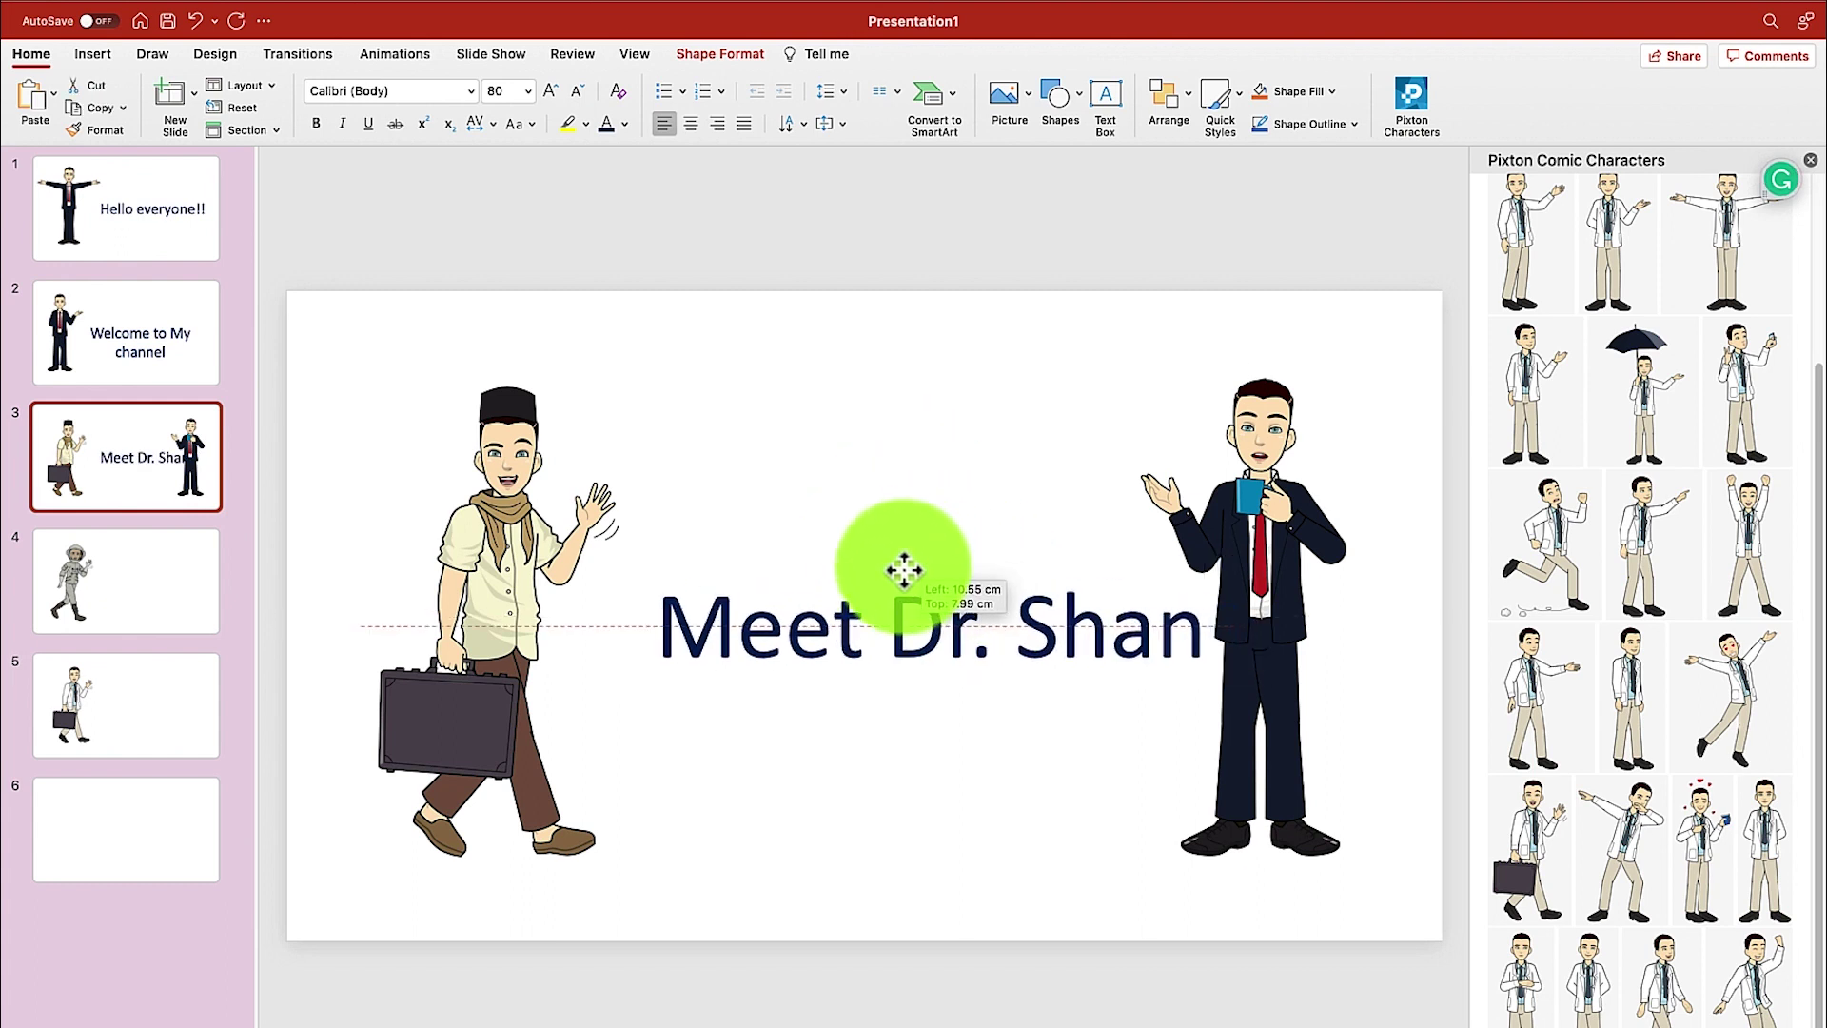
Step: Nudge slide 3's left briefcase character slightly up and left
left_click(550, 504)
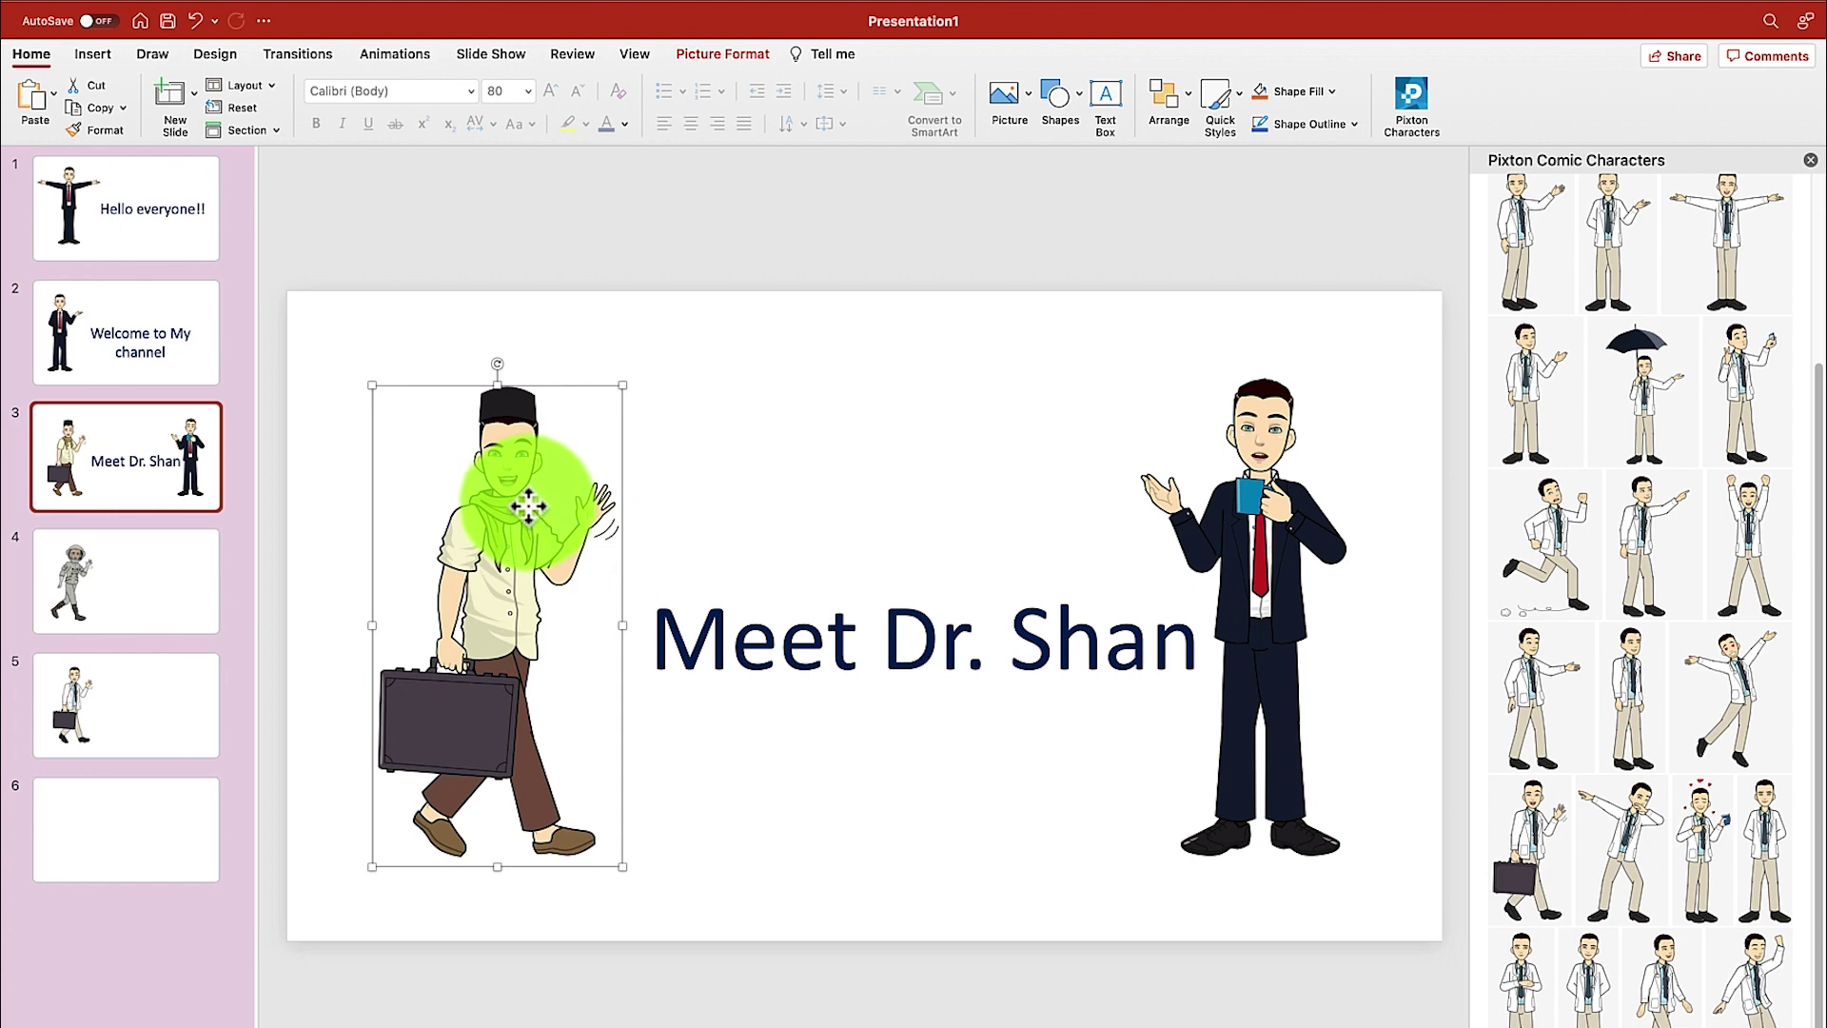
left_click_drag(529, 507, 515, 496)
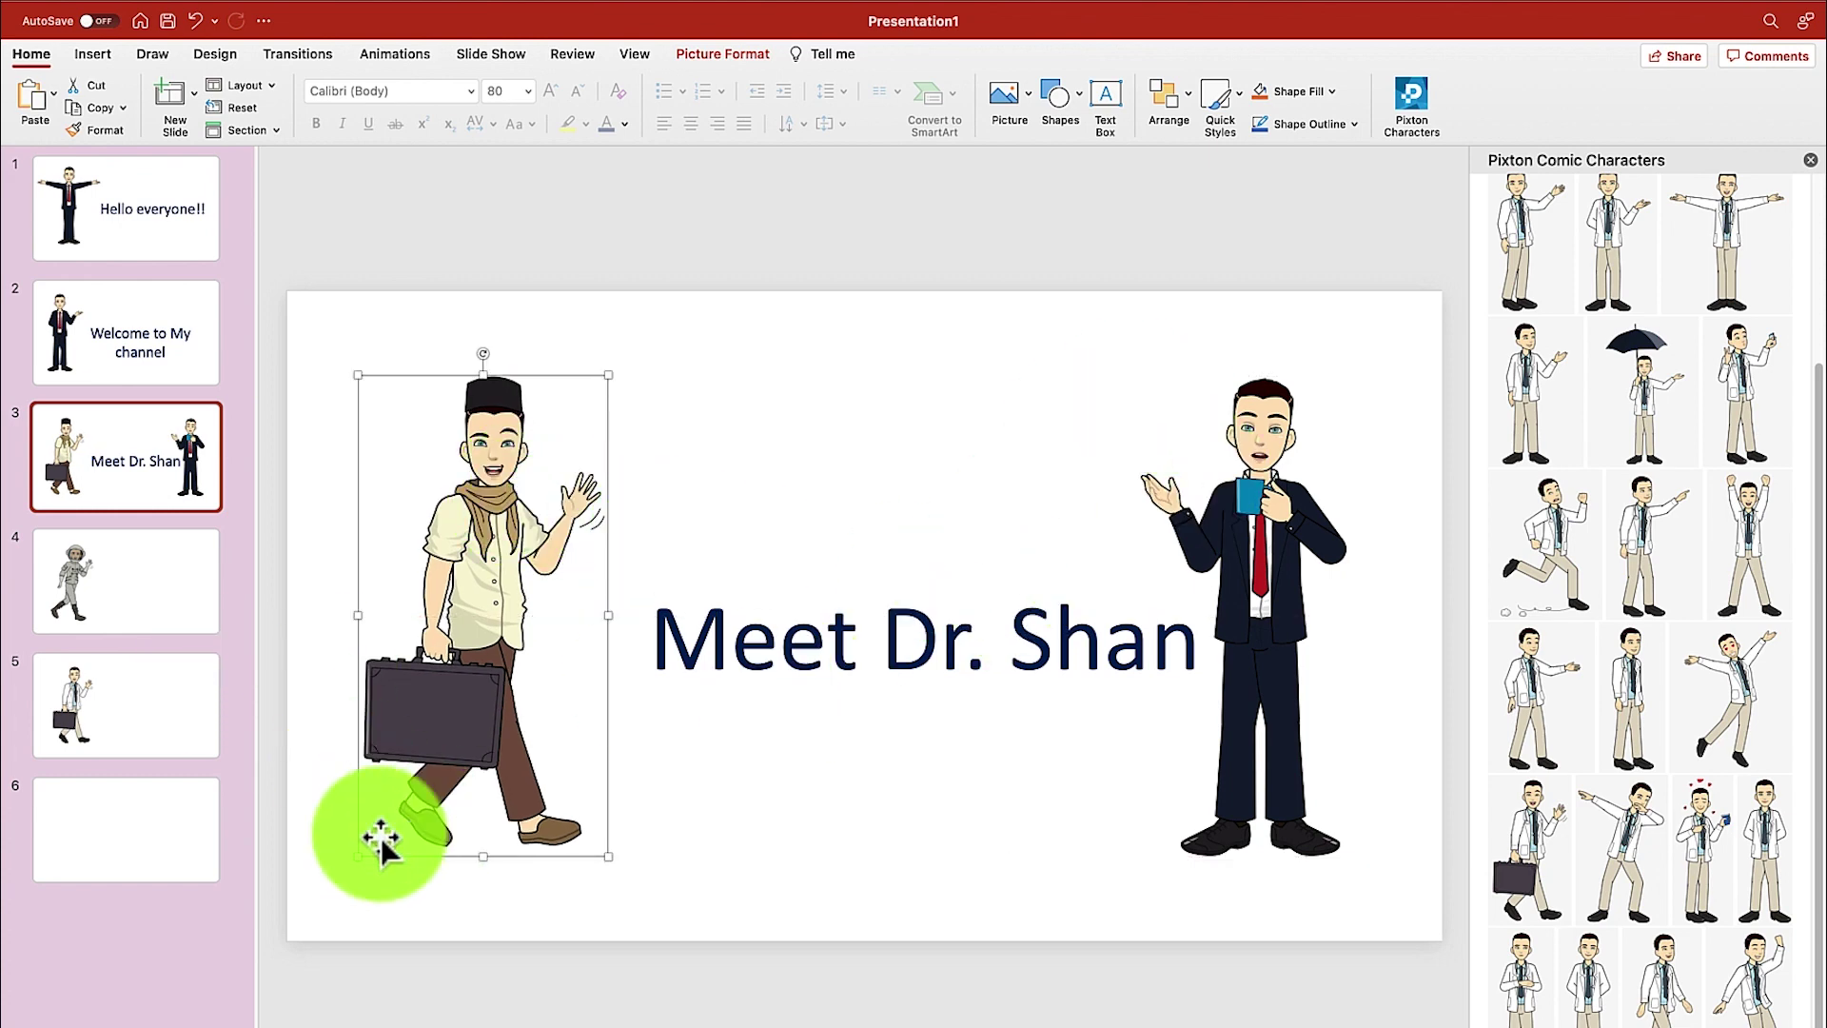
left_click(202, 592)
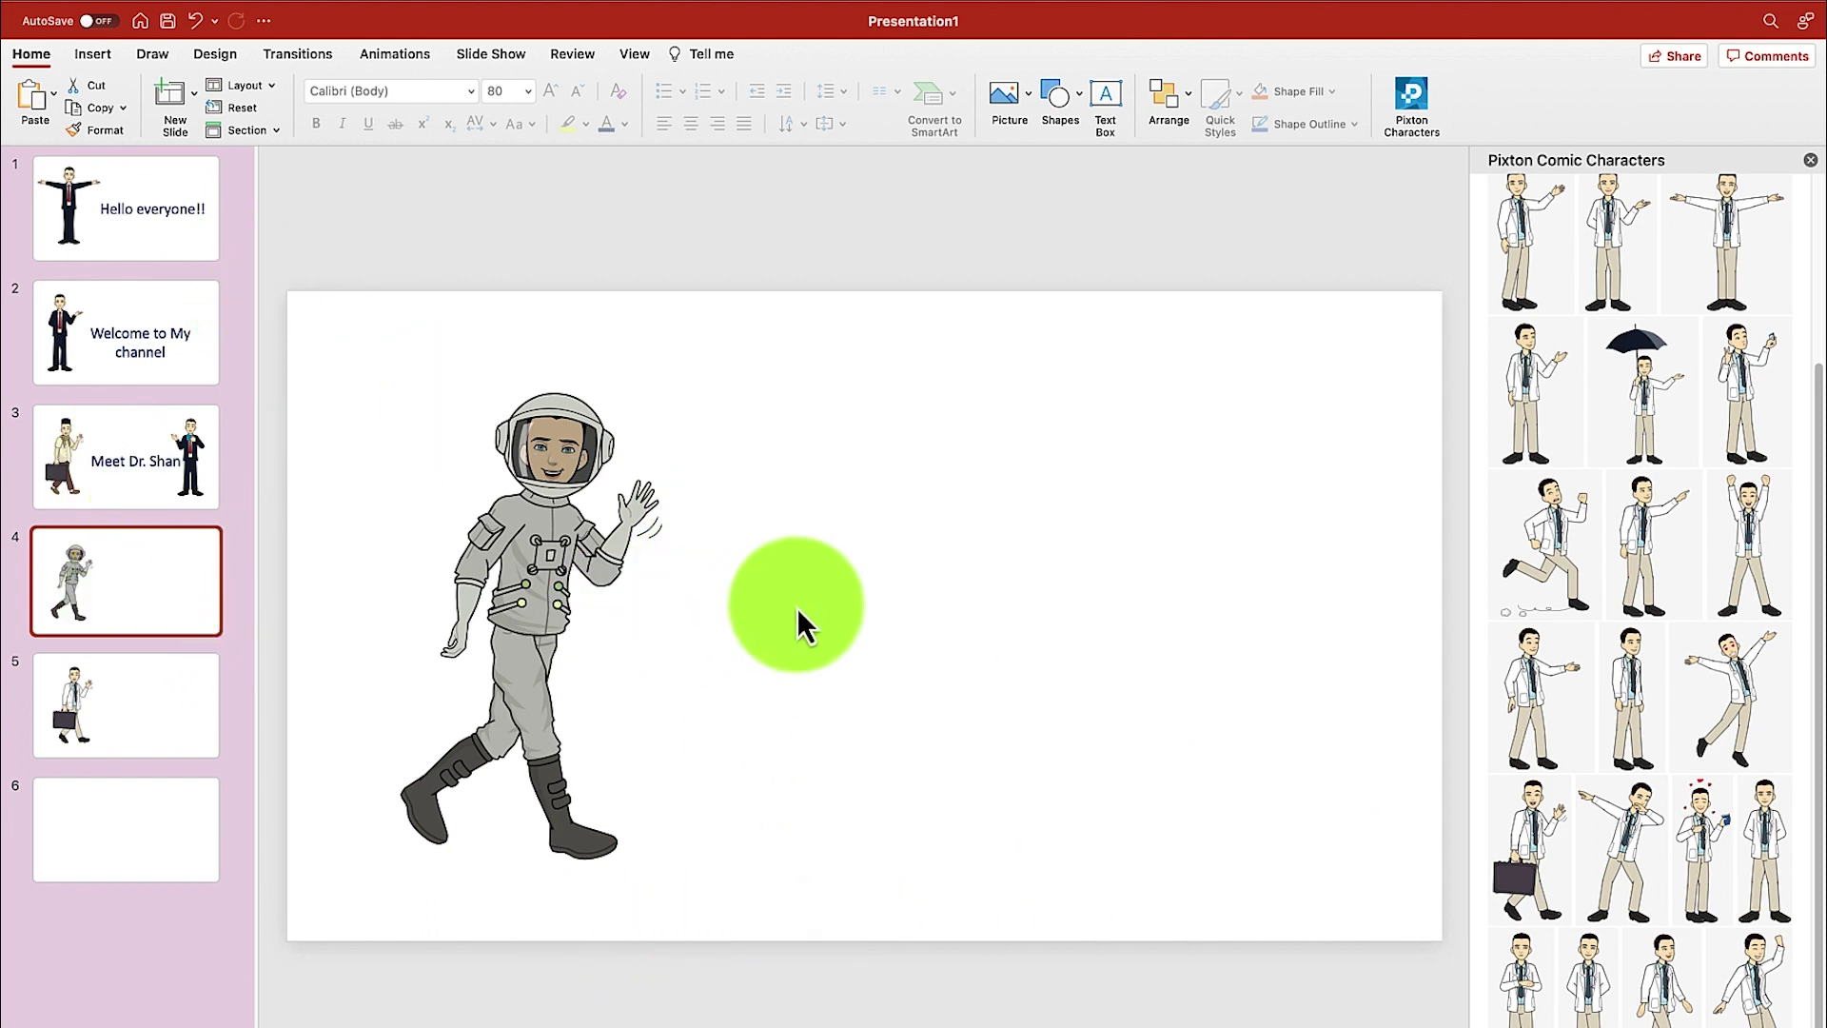
Step: Paste the caption onto astronaut slide 4 and change it to 'Hi, I am sam'
key("super+v")
type("Hi")
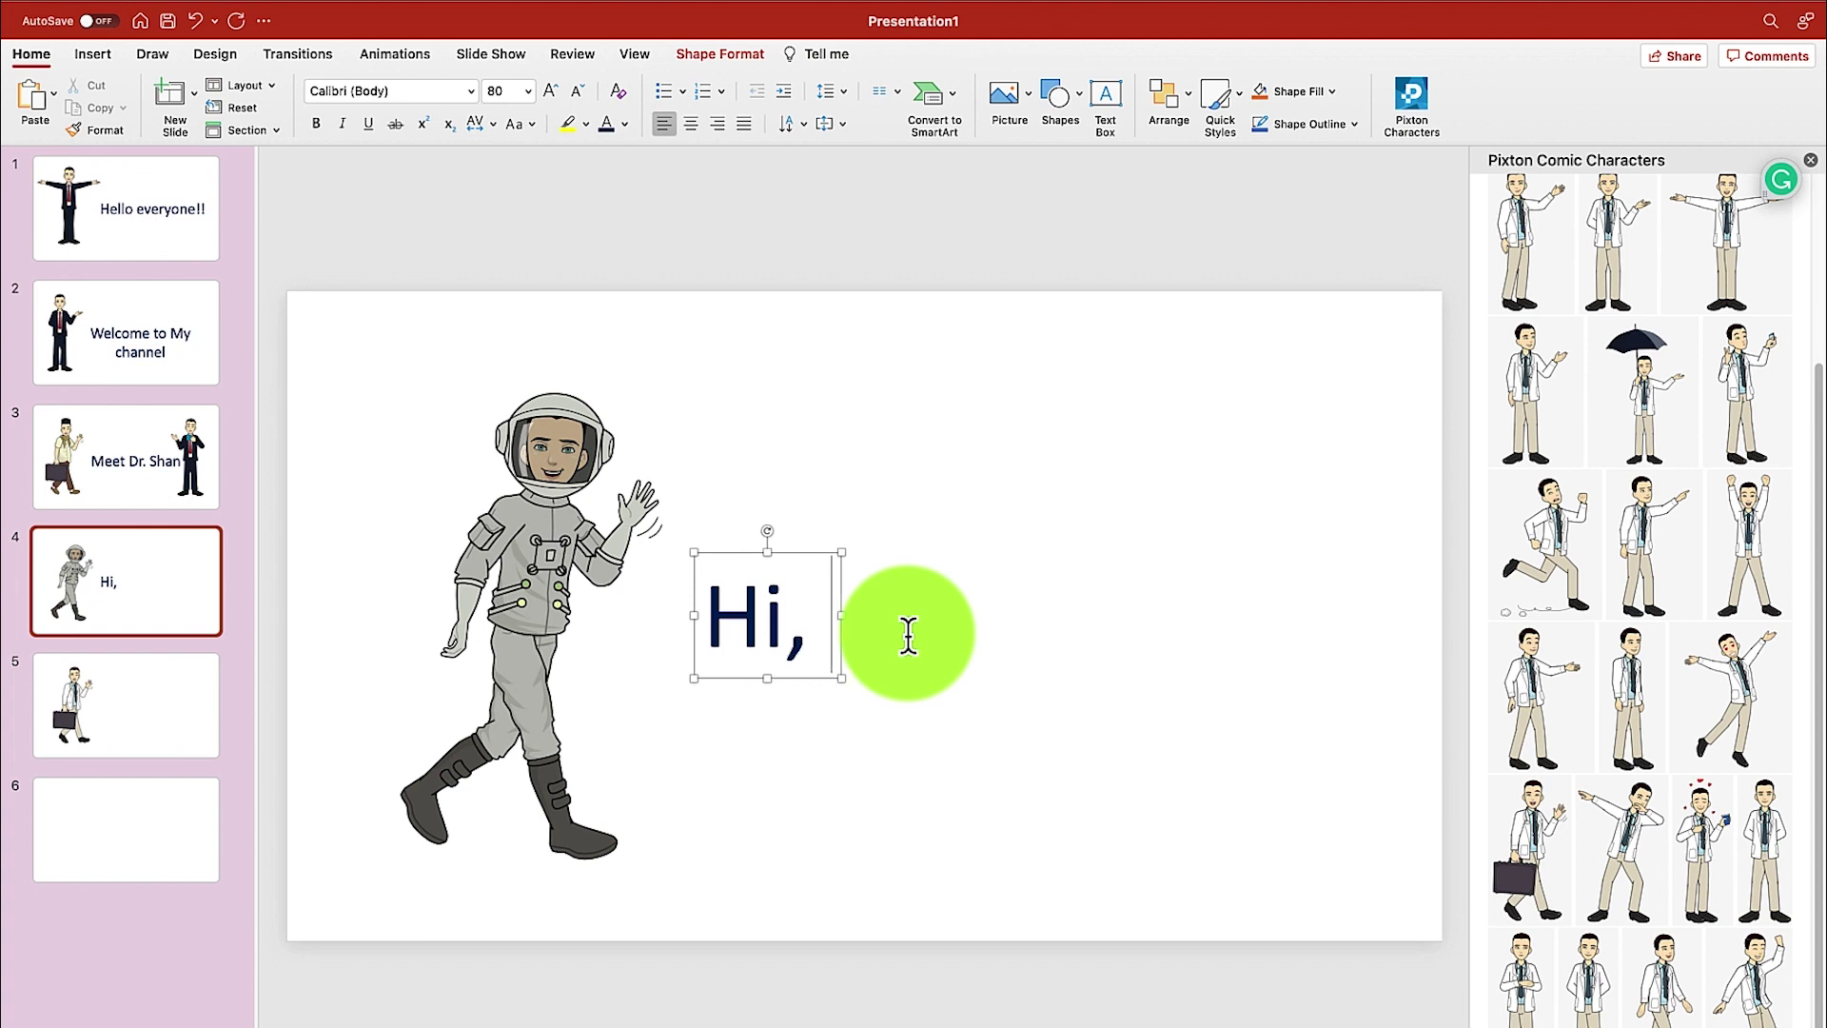
left_click(900, 814)
left_click(191, 728)
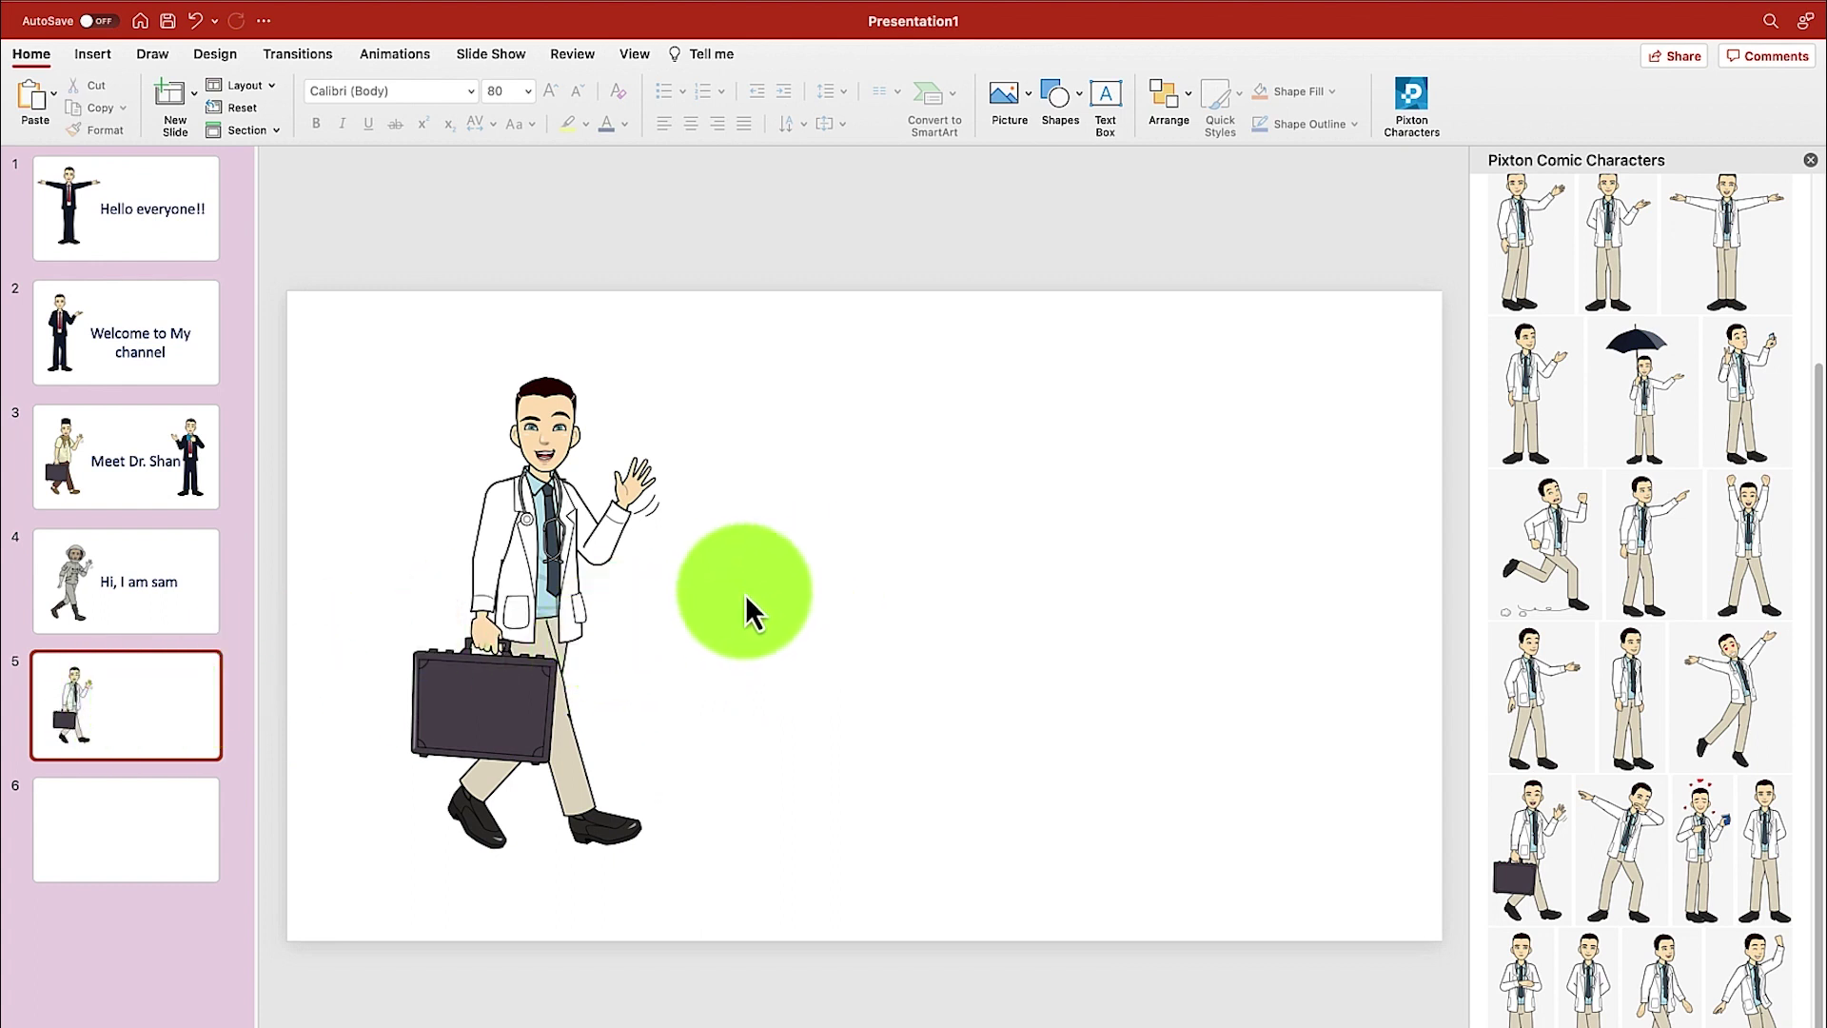
Step: Paste the caption onto doctor slide 5 and change it to 'Hi, I am Salman'
key("super+v")
triple_click(876, 620)
type("Hi, I am Salman")
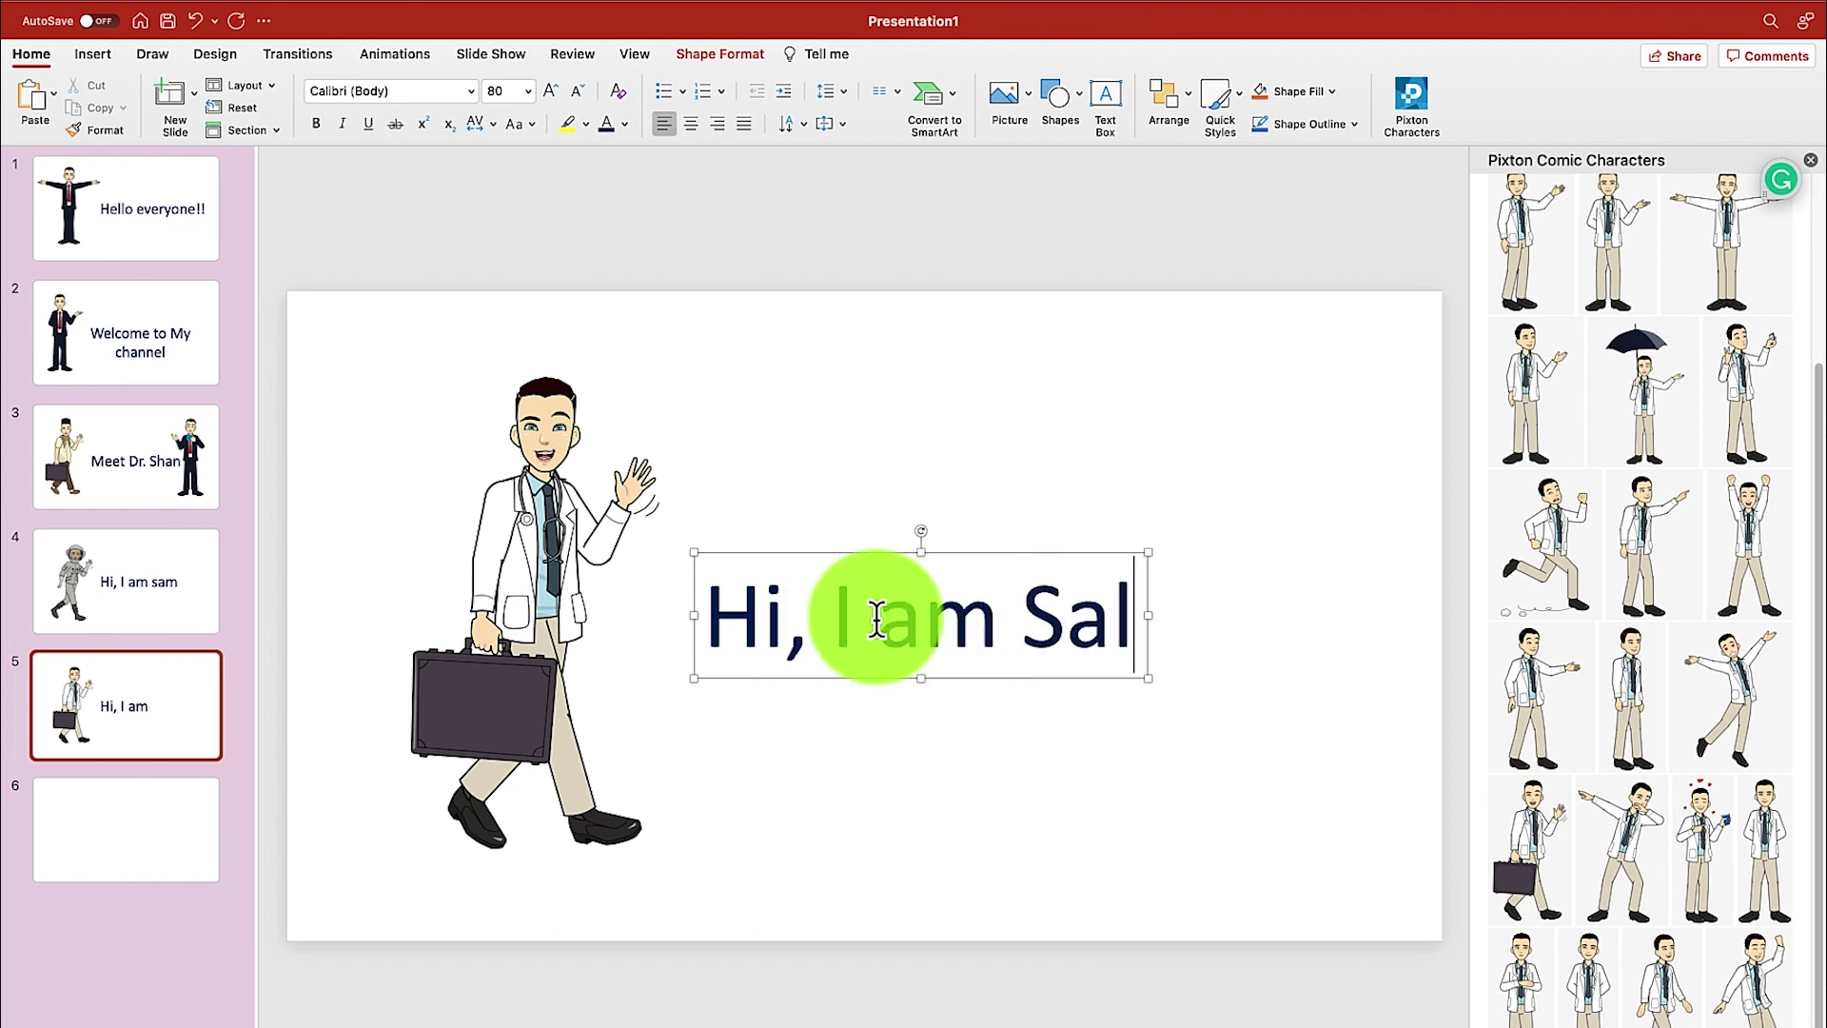
left_click(889, 830)
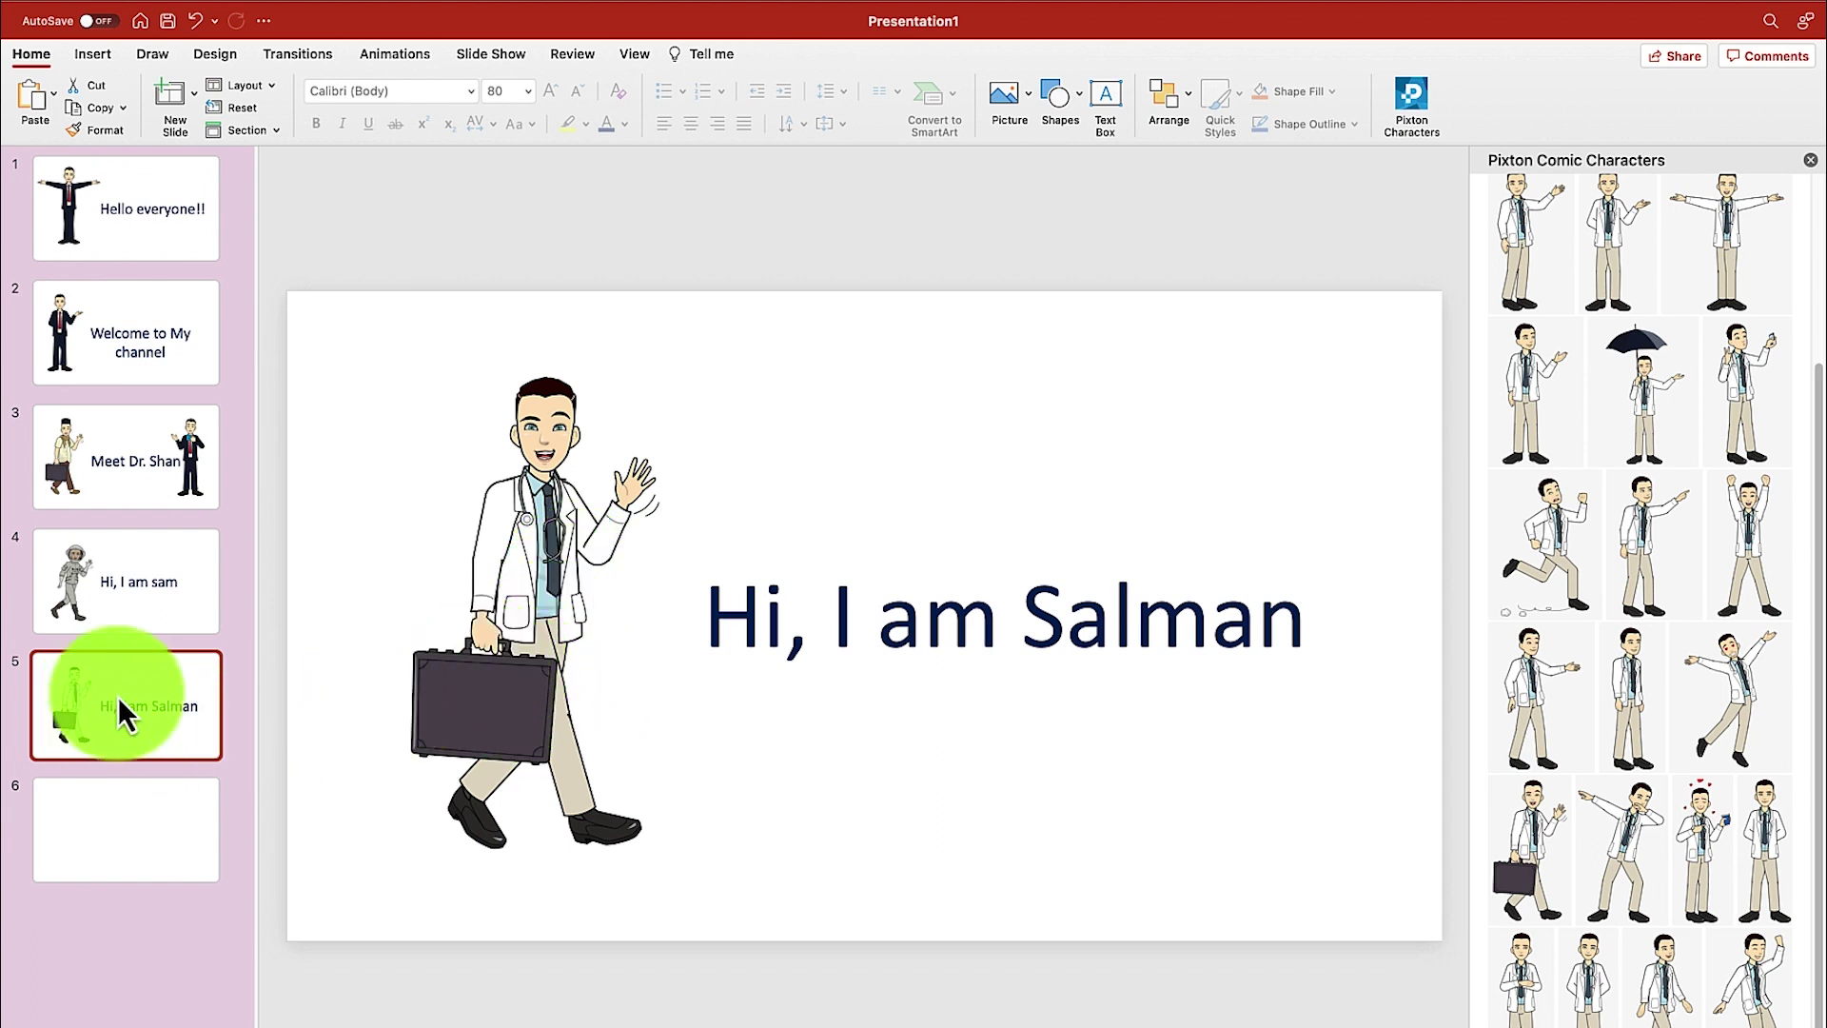
left_click(152, 217)
left_click(477, 530)
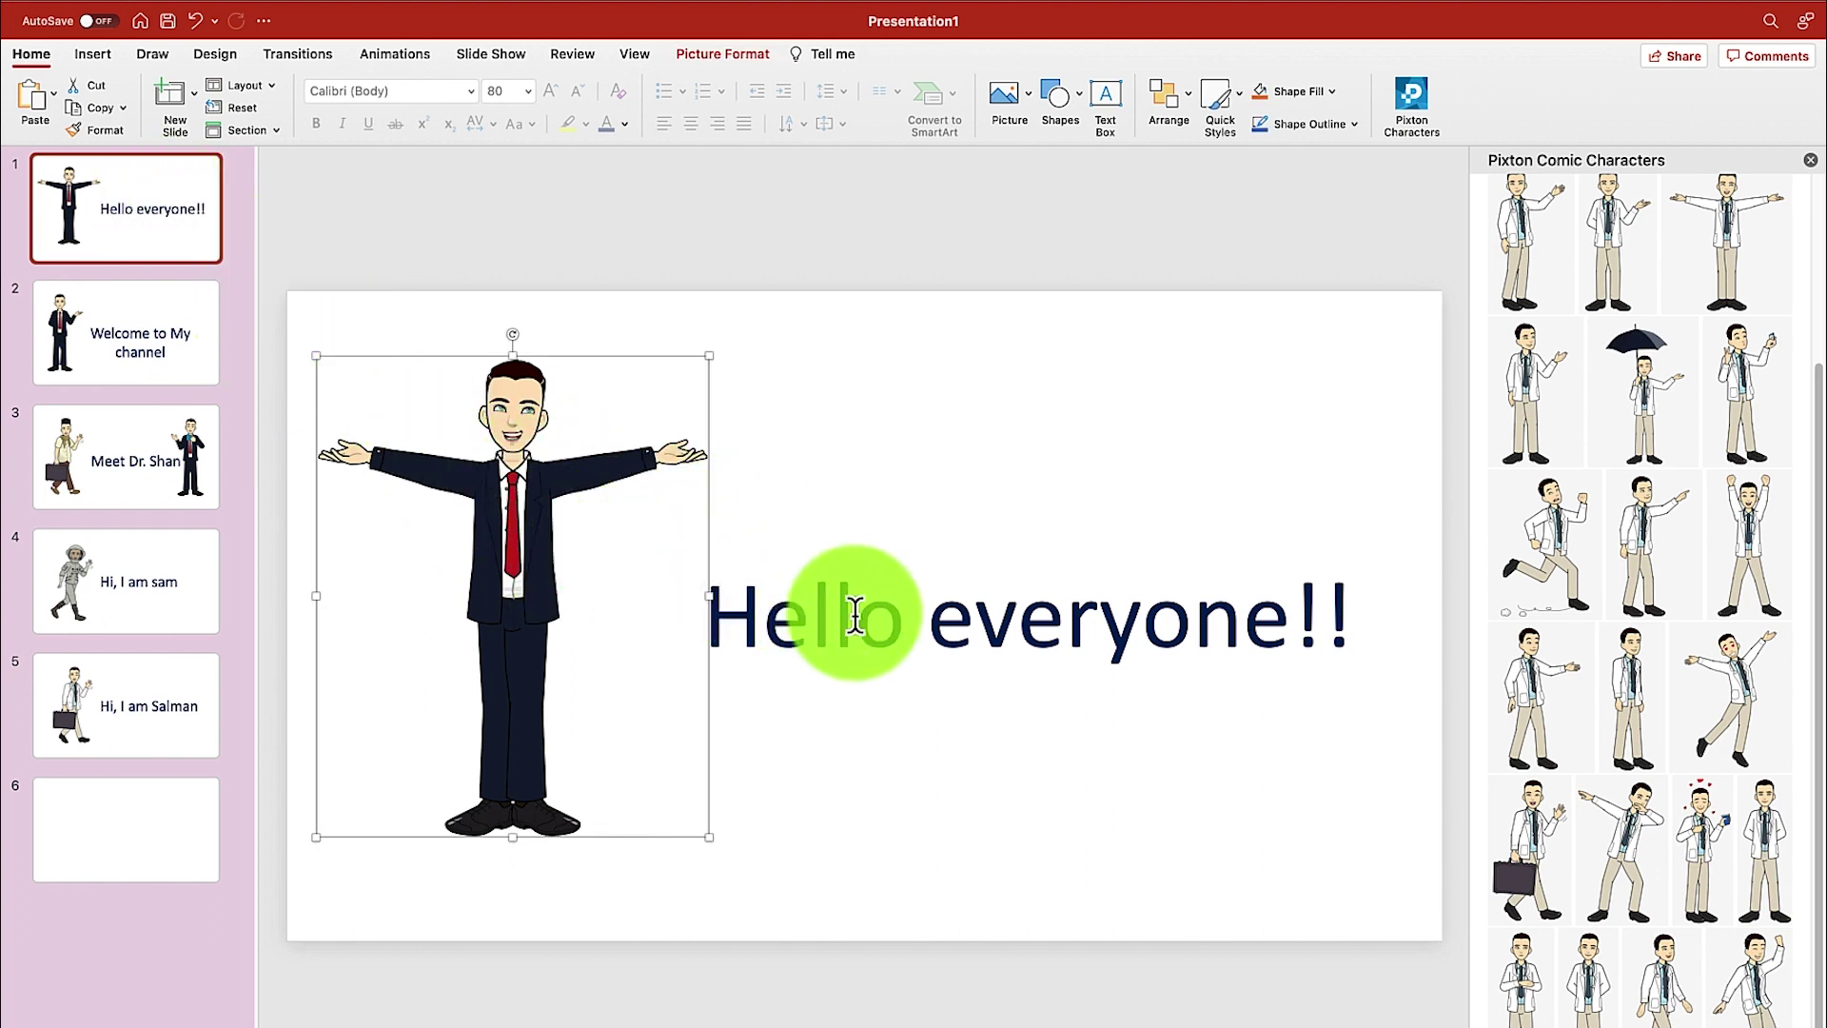
Step: Give slide 1's character a Rise Up entrance animation
left_click(874, 455)
left_click(469, 498)
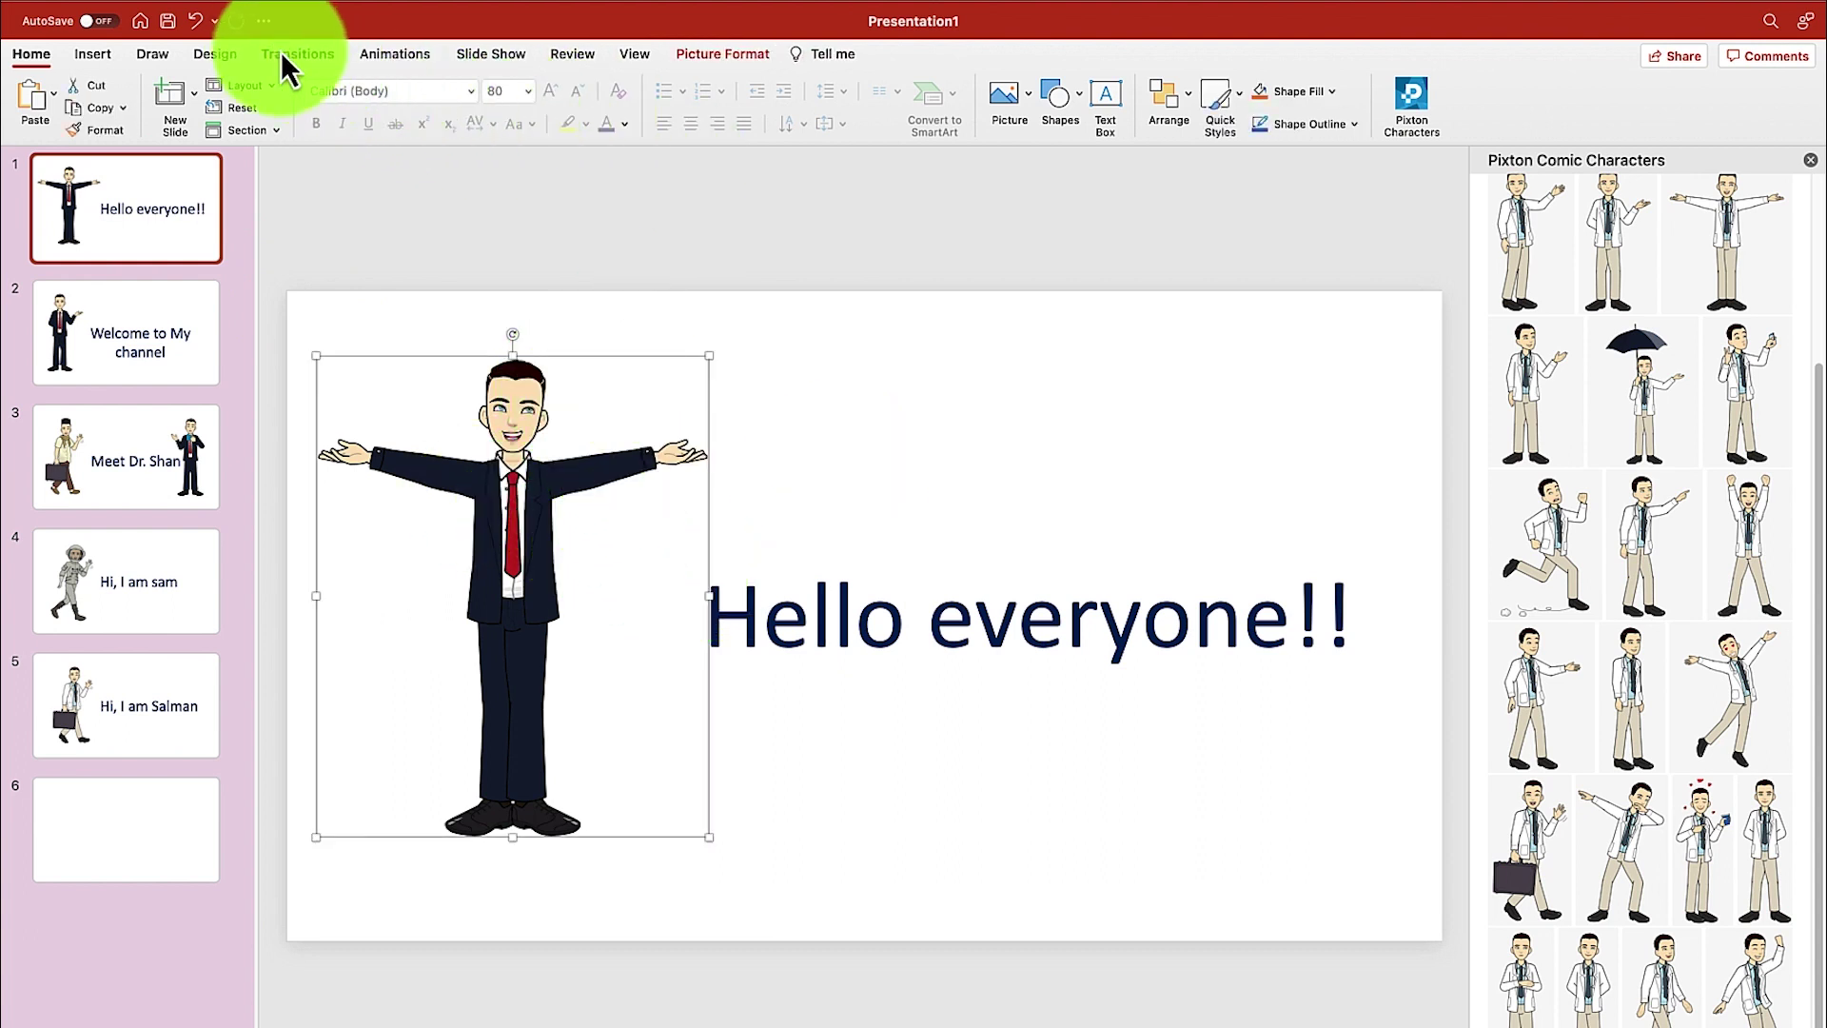
left_click(395, 54)
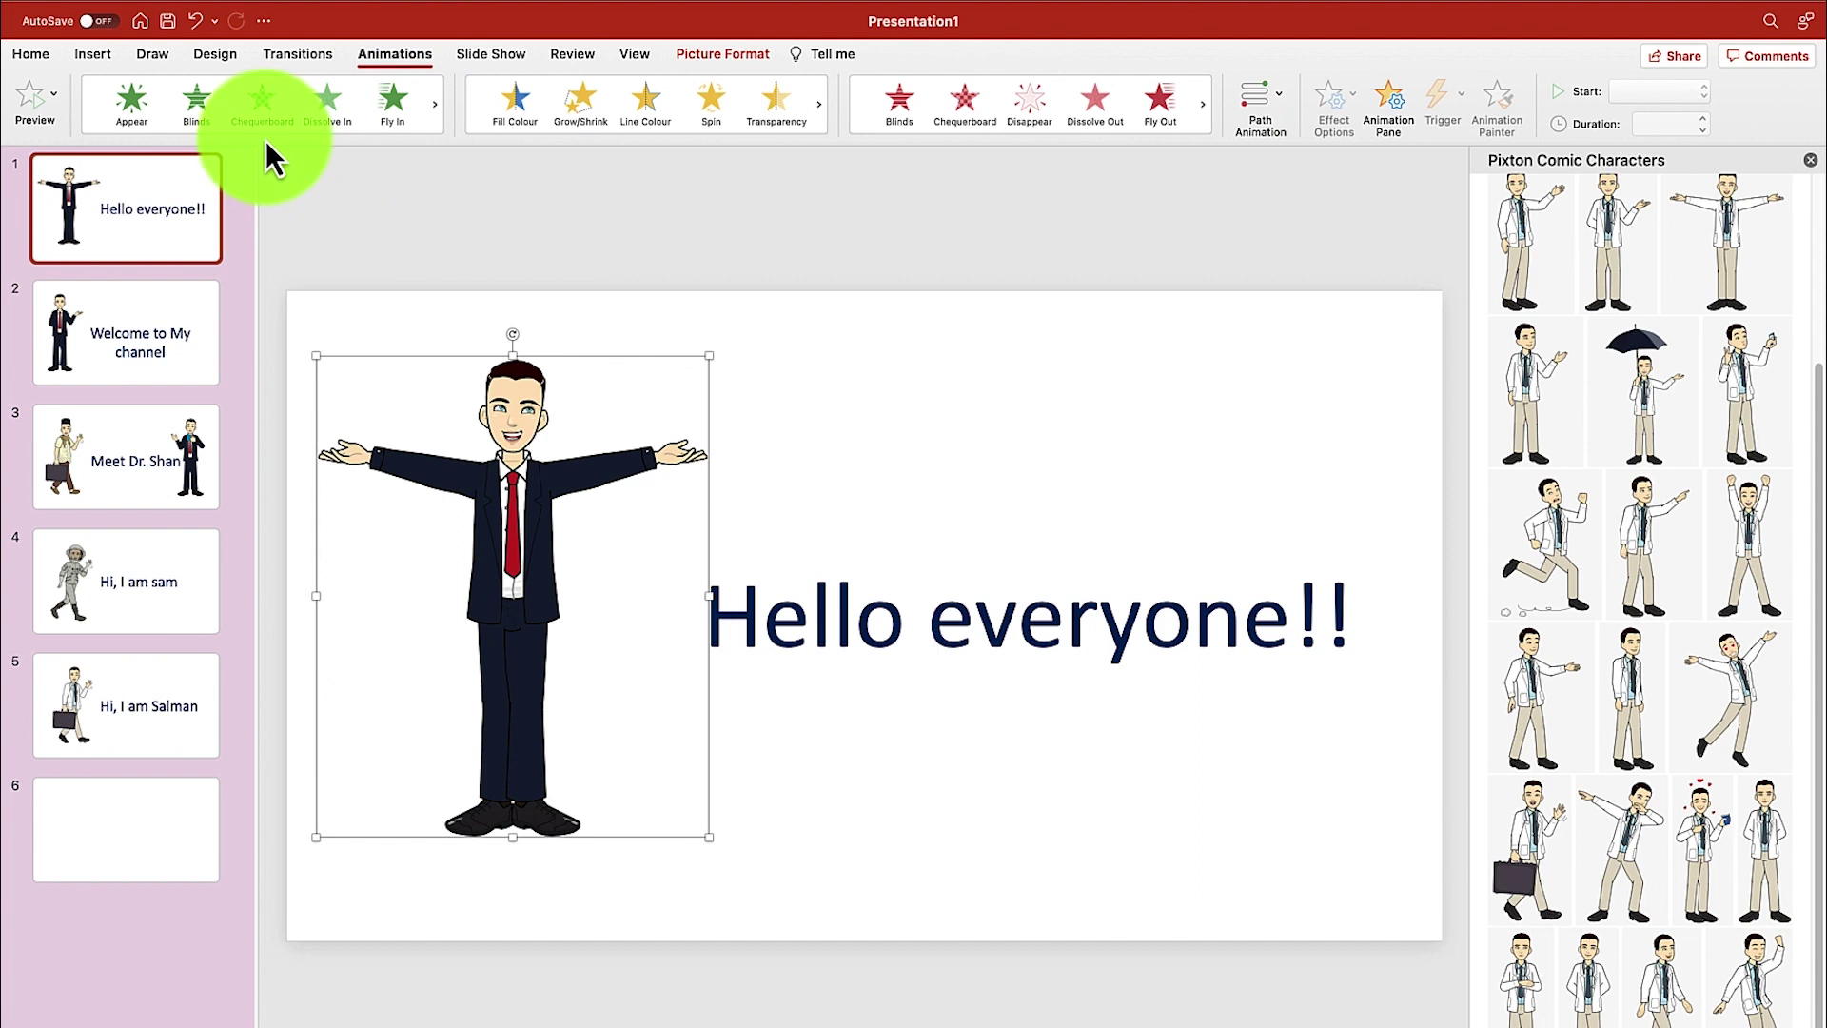
left_click(383, 112)
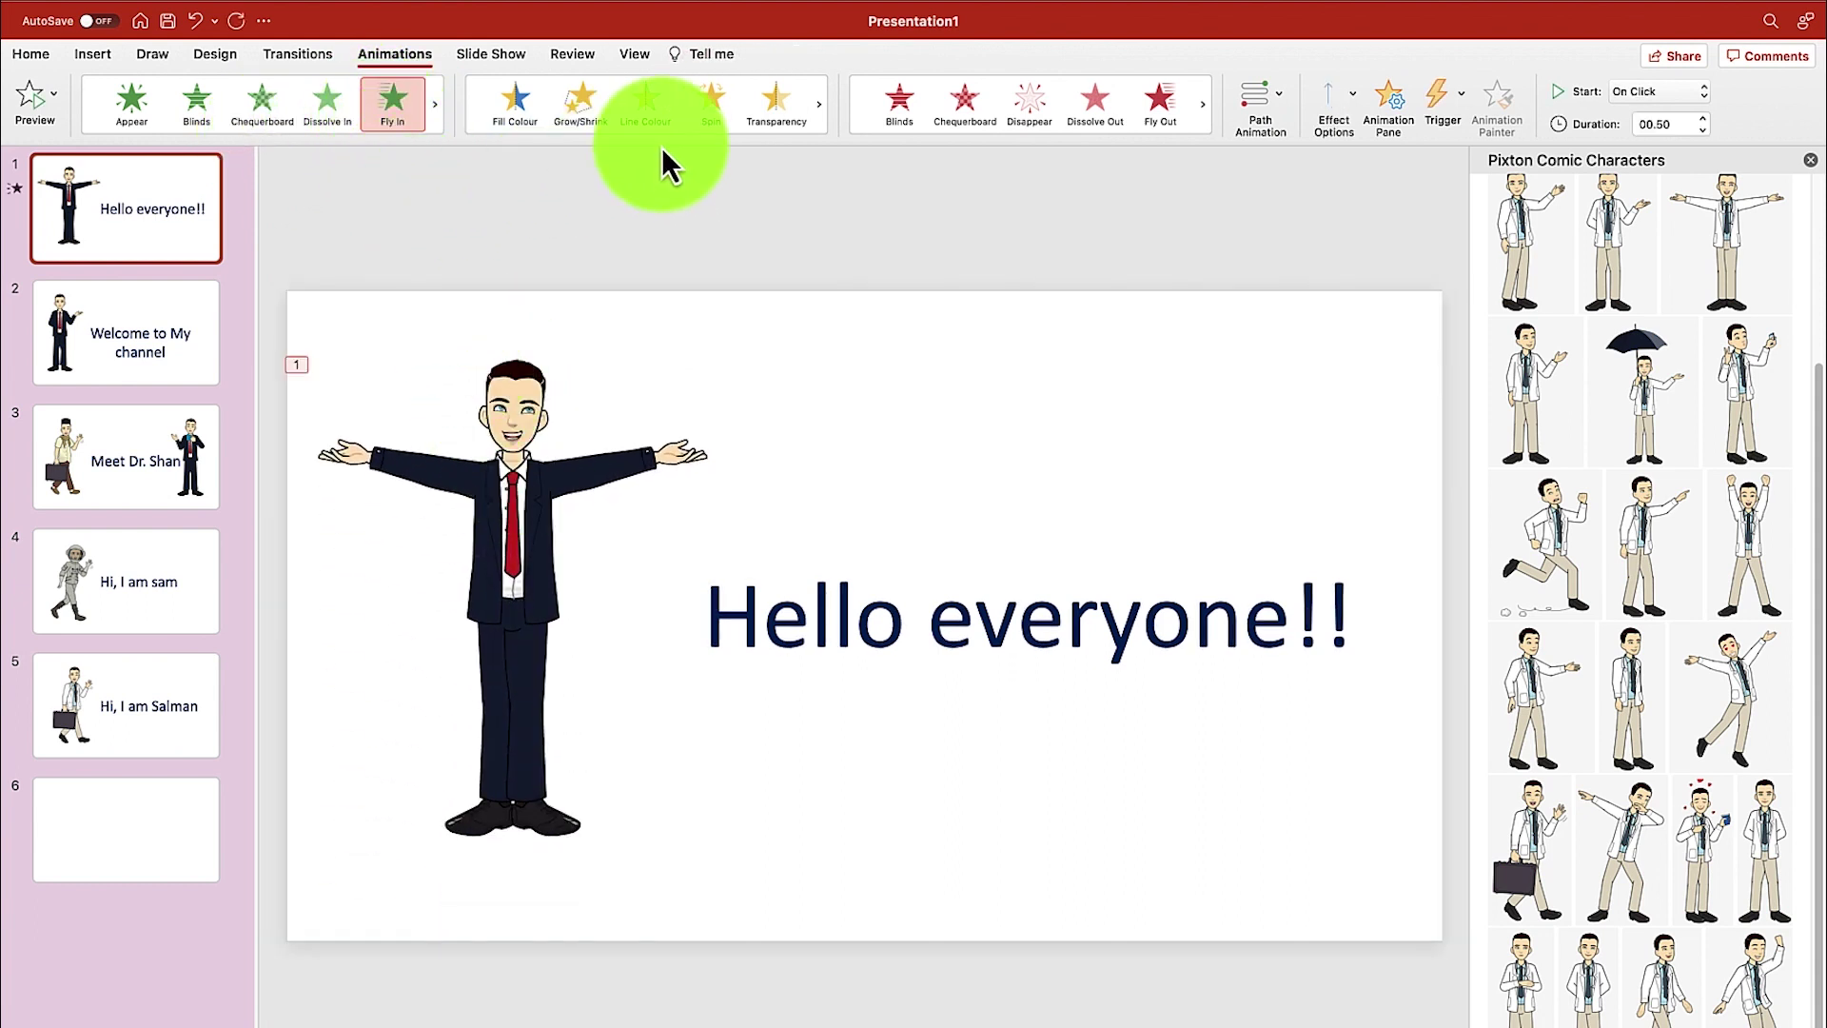
left_click(262, 139)
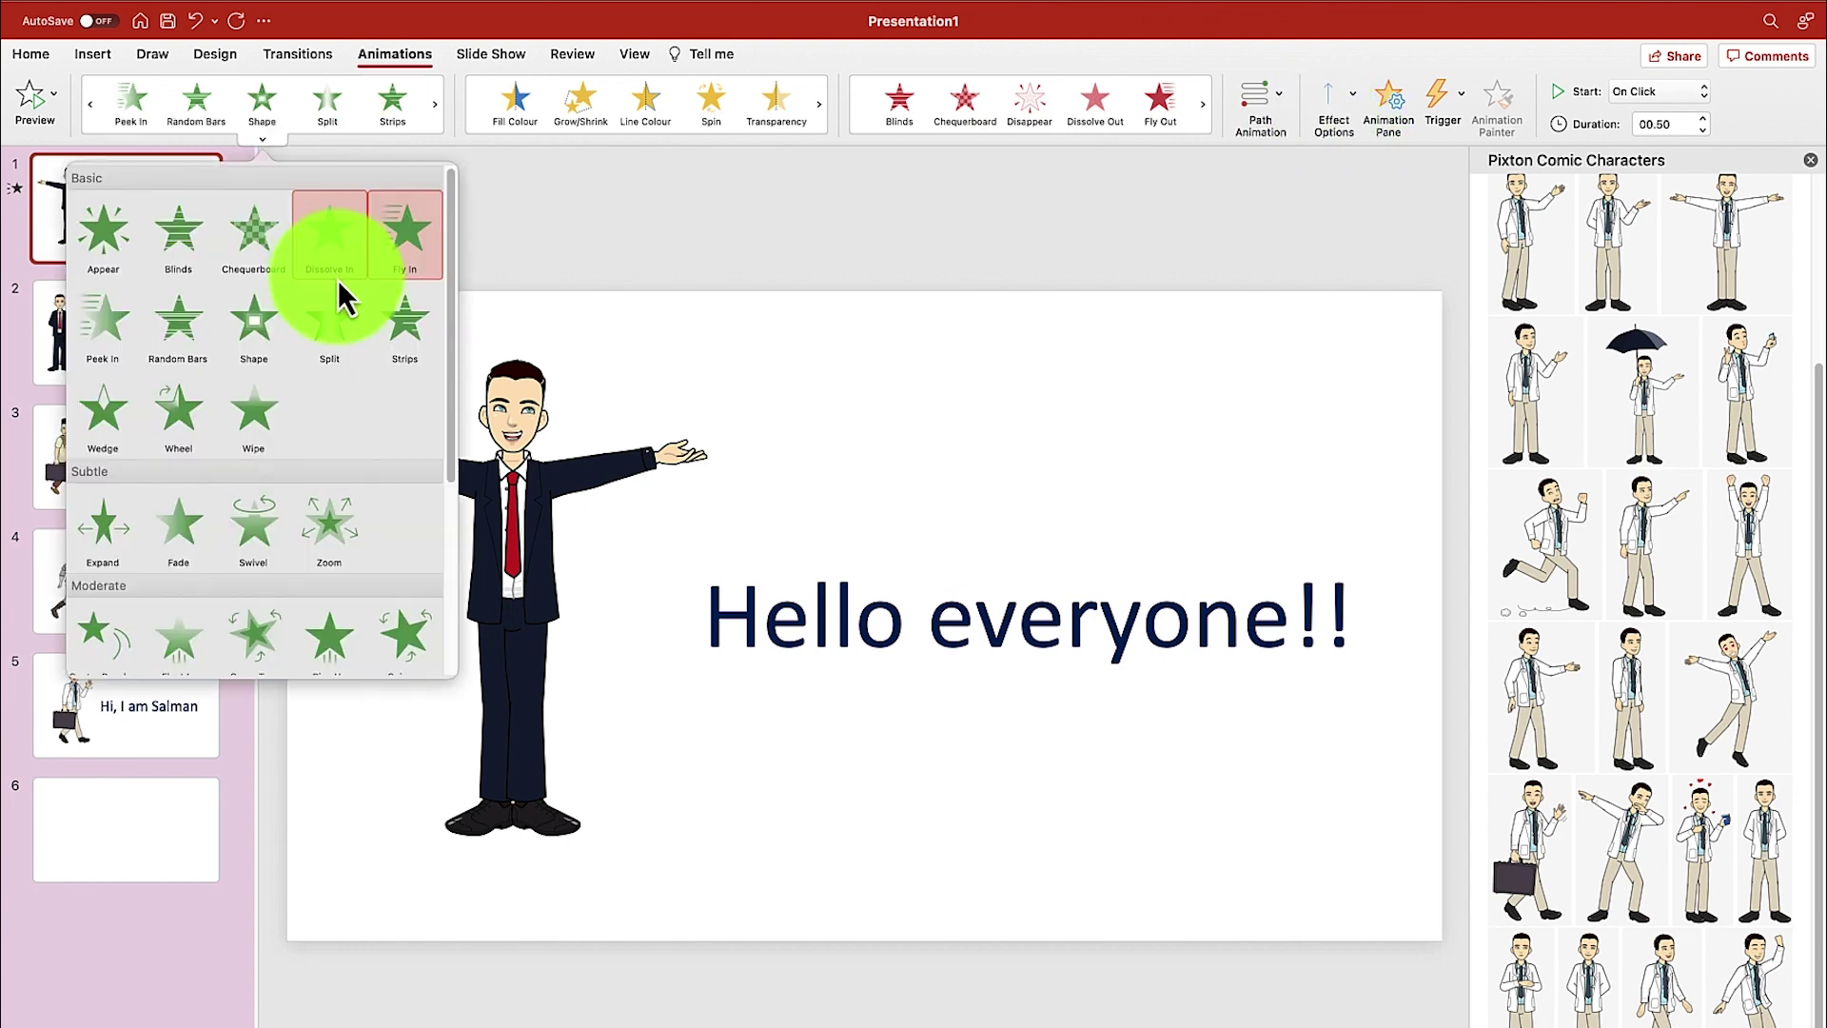
scroll(265, 533, "down", 3)
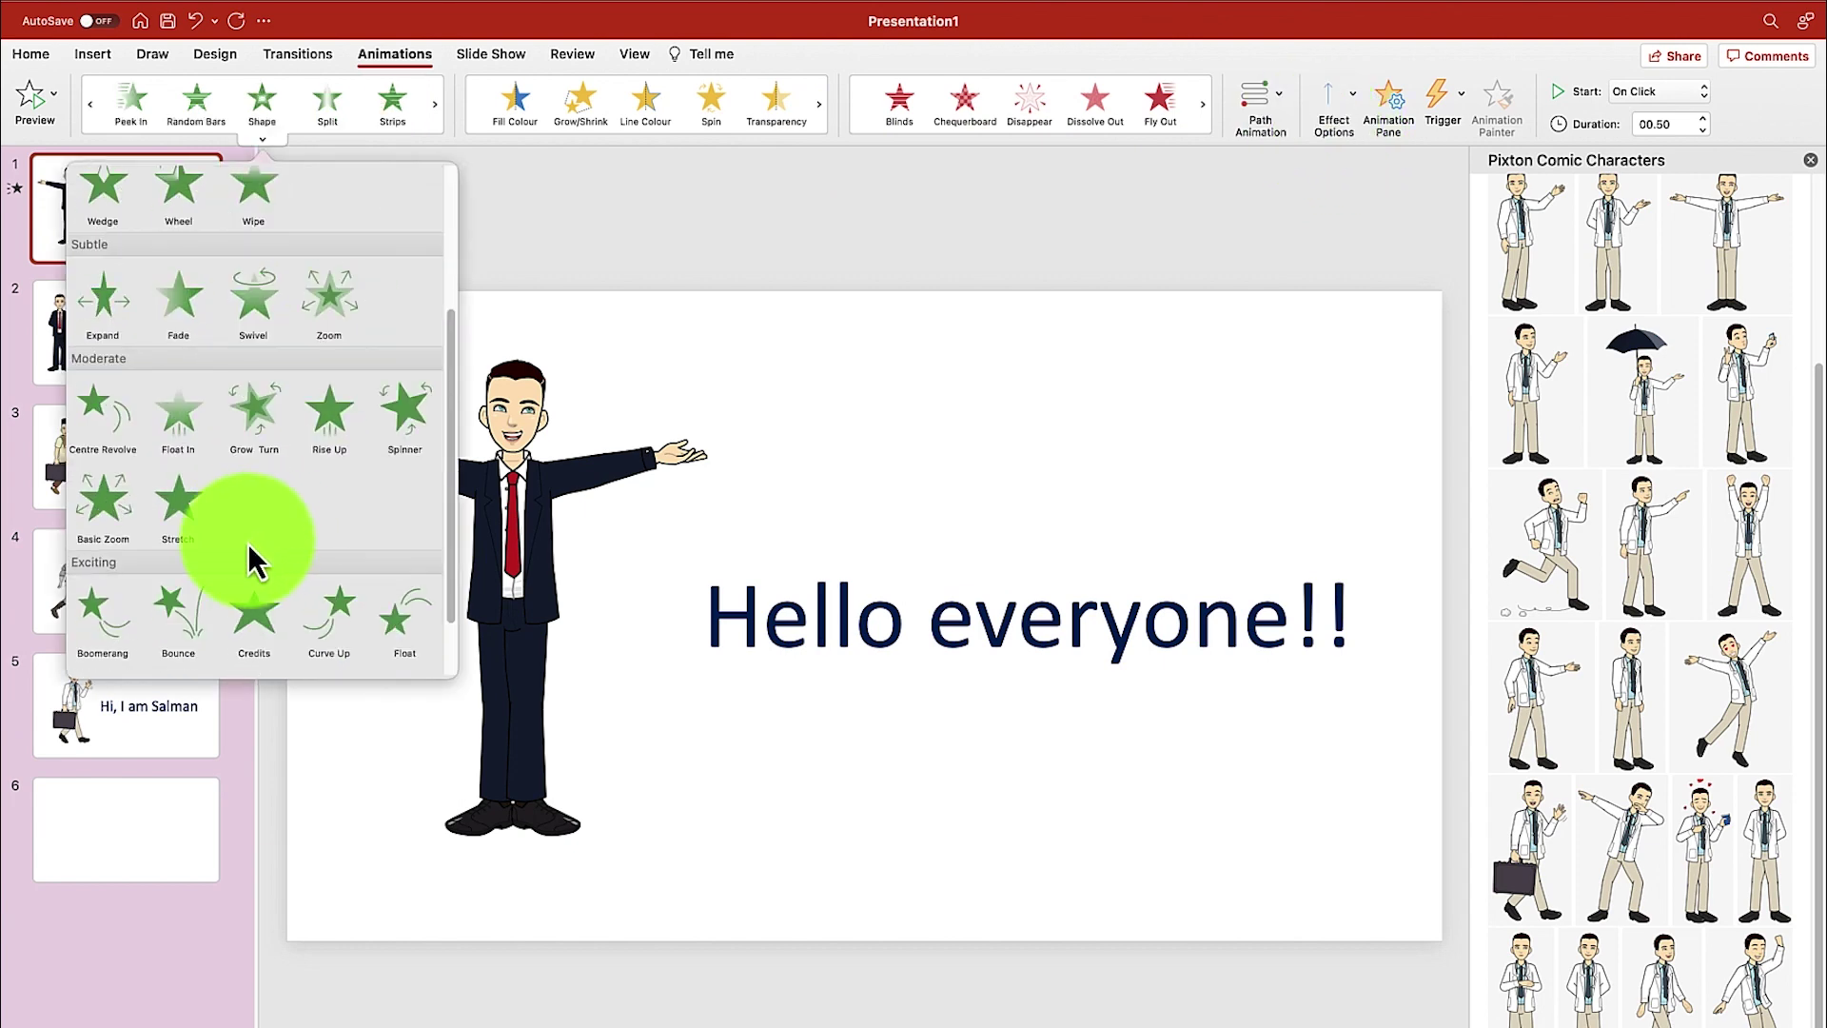
left_click(247, 544)
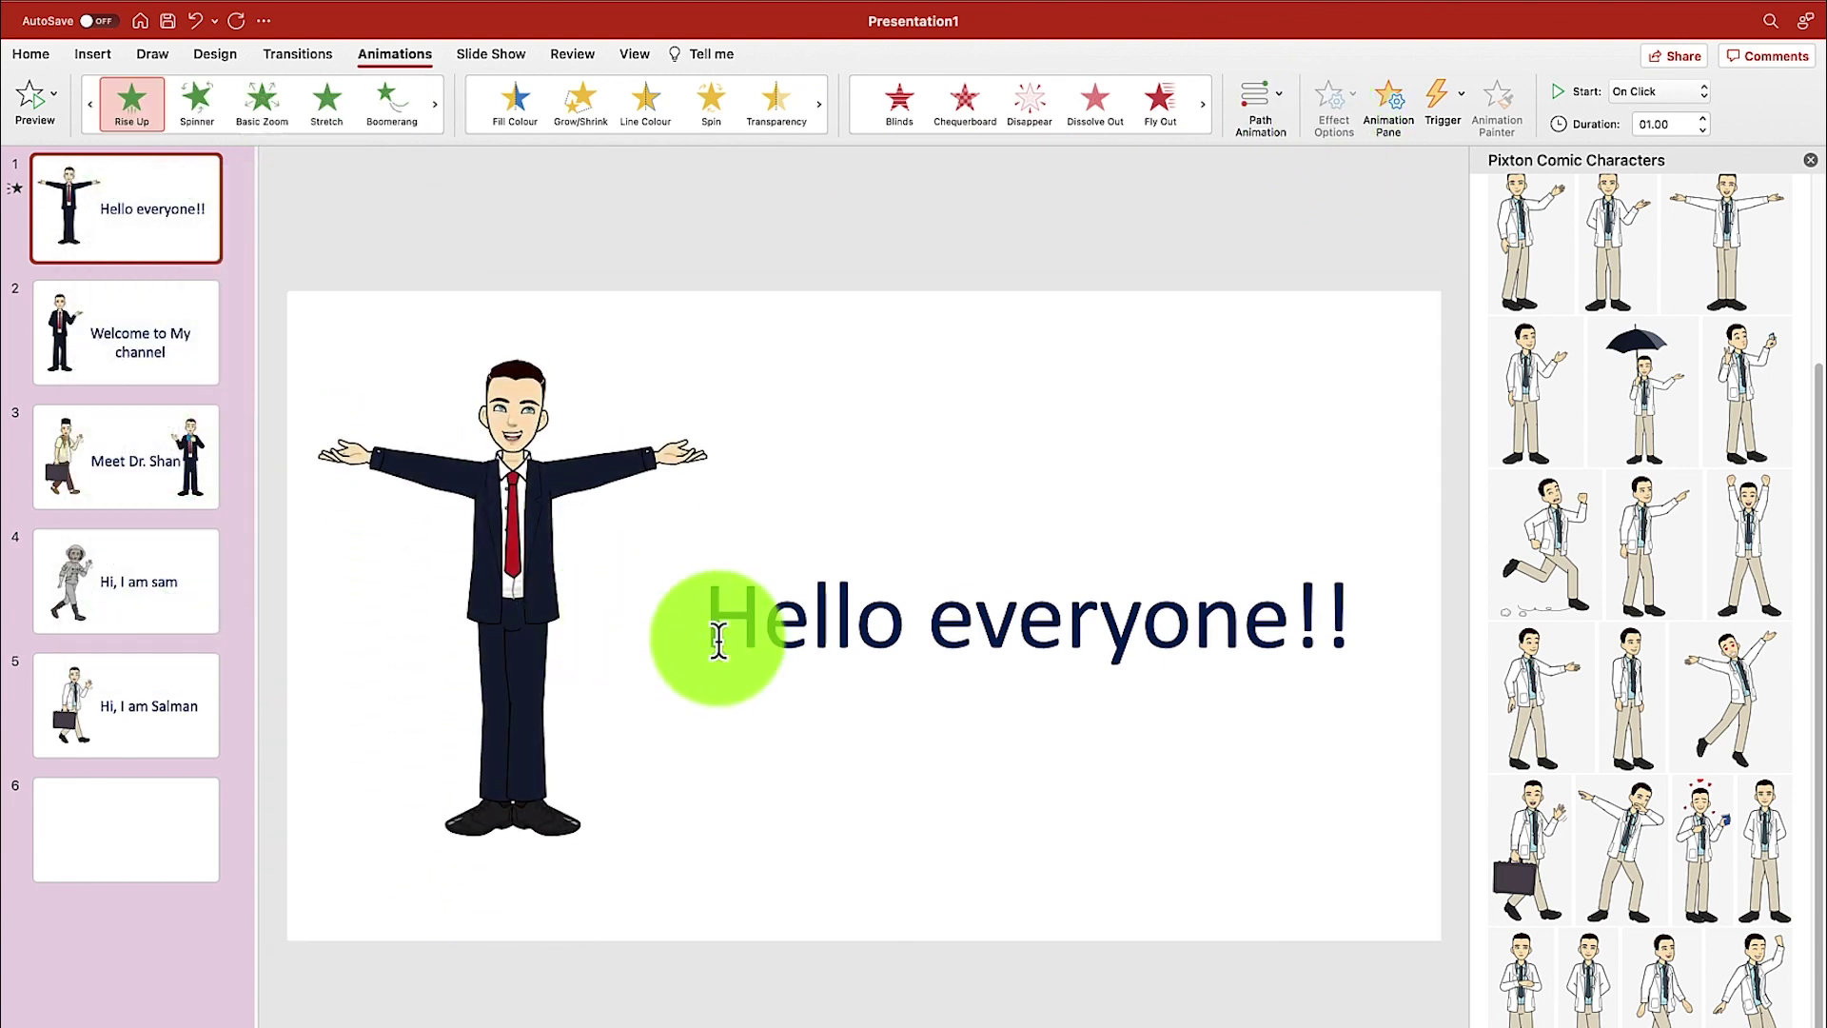
Step: Give the 'Hello everyone!!' caption a Spinner entrance animation
left_click(904, 624)
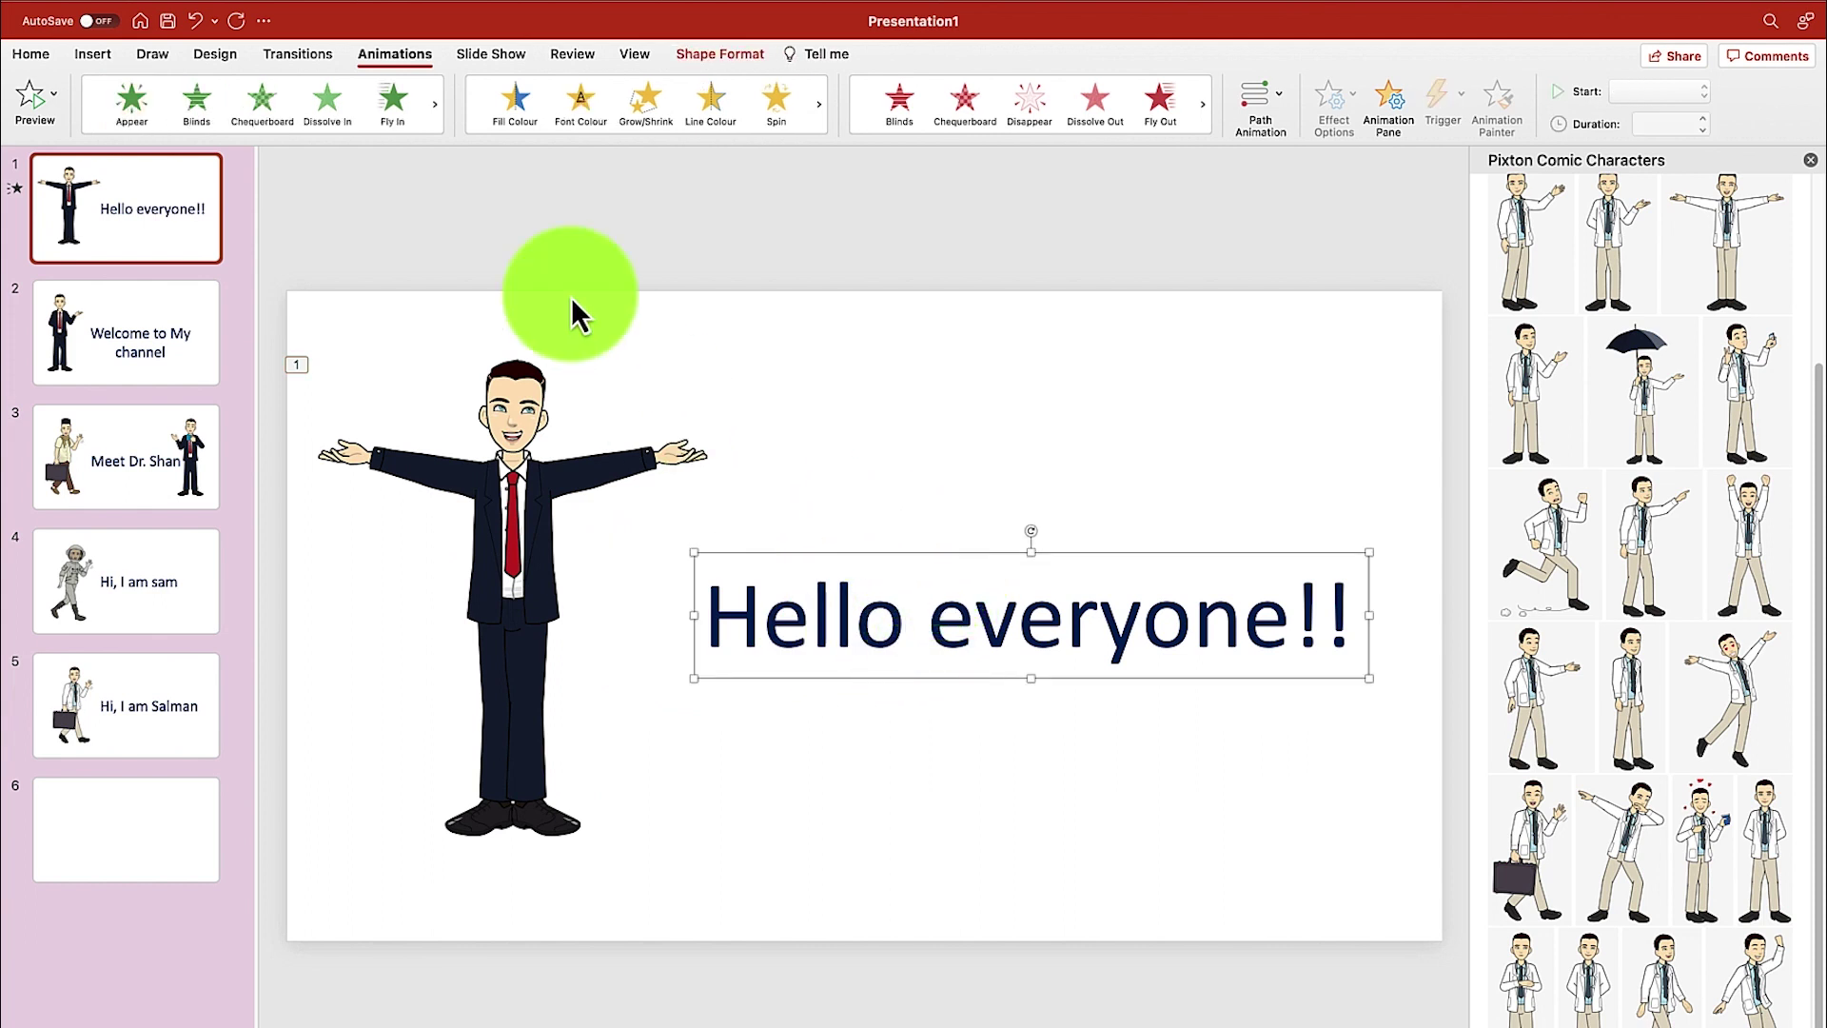
left_click(434, 106)
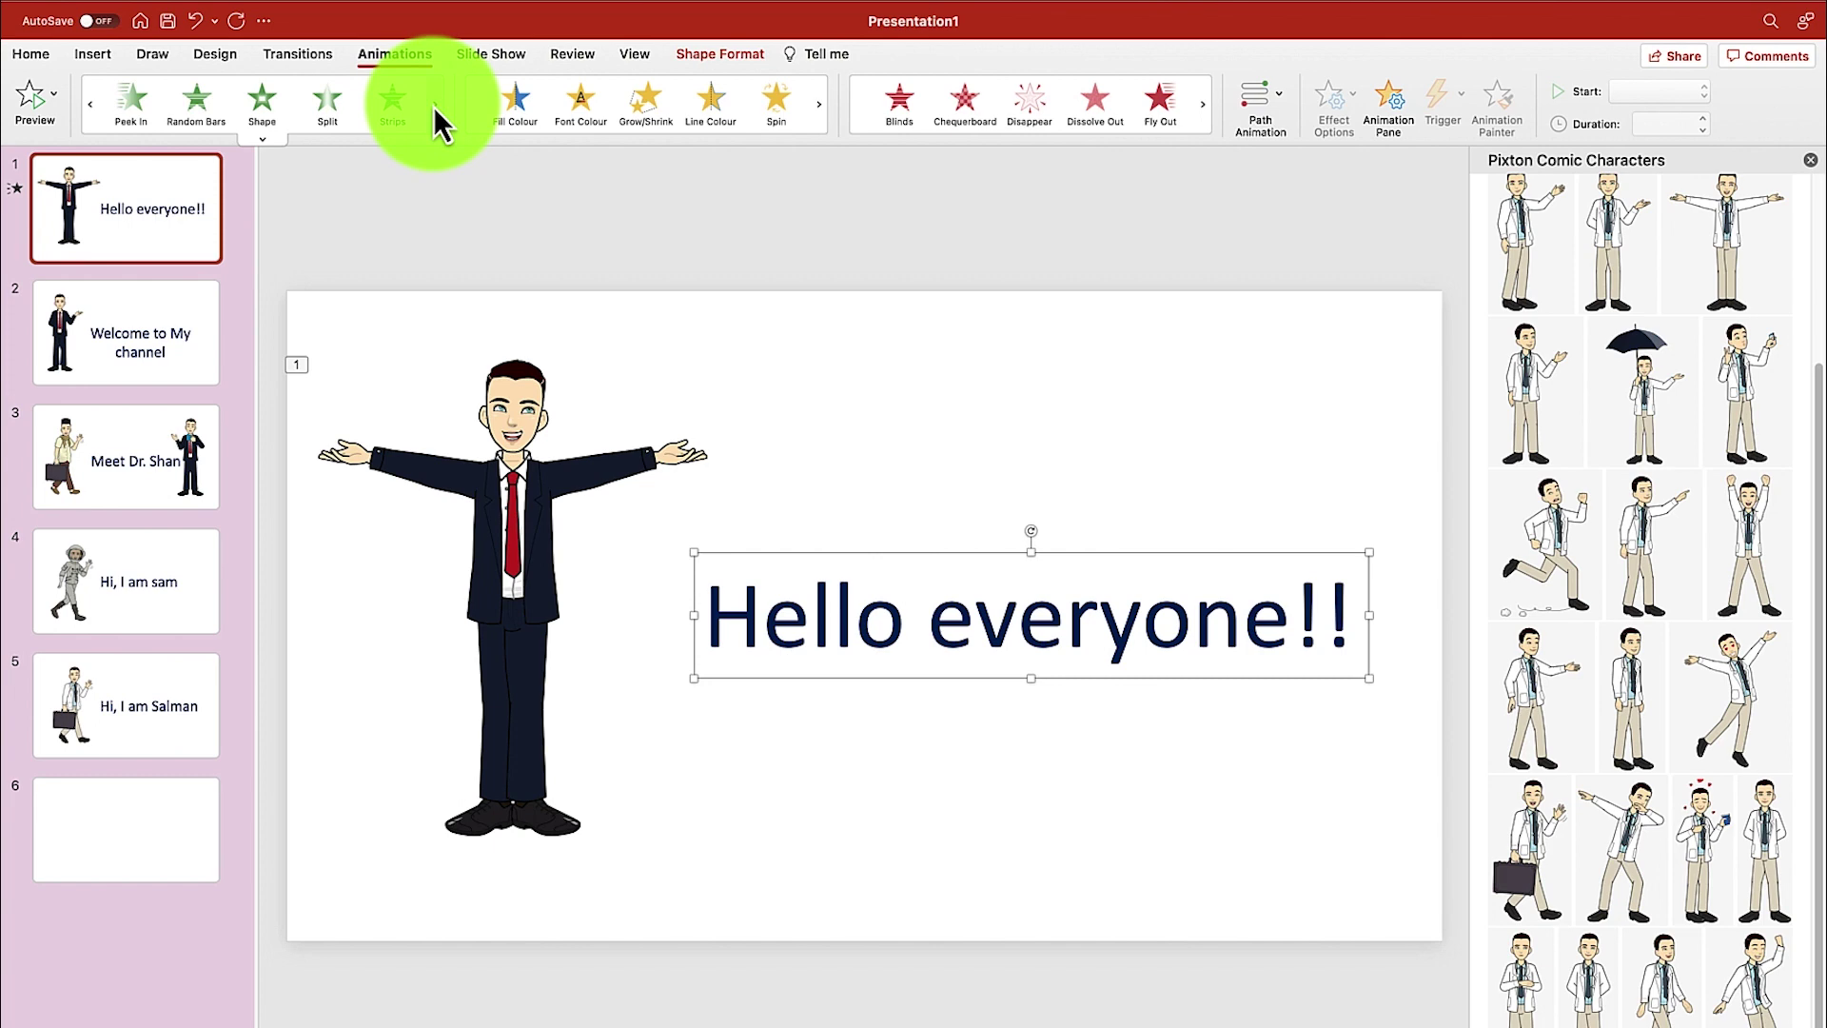
left_click(267, 139)
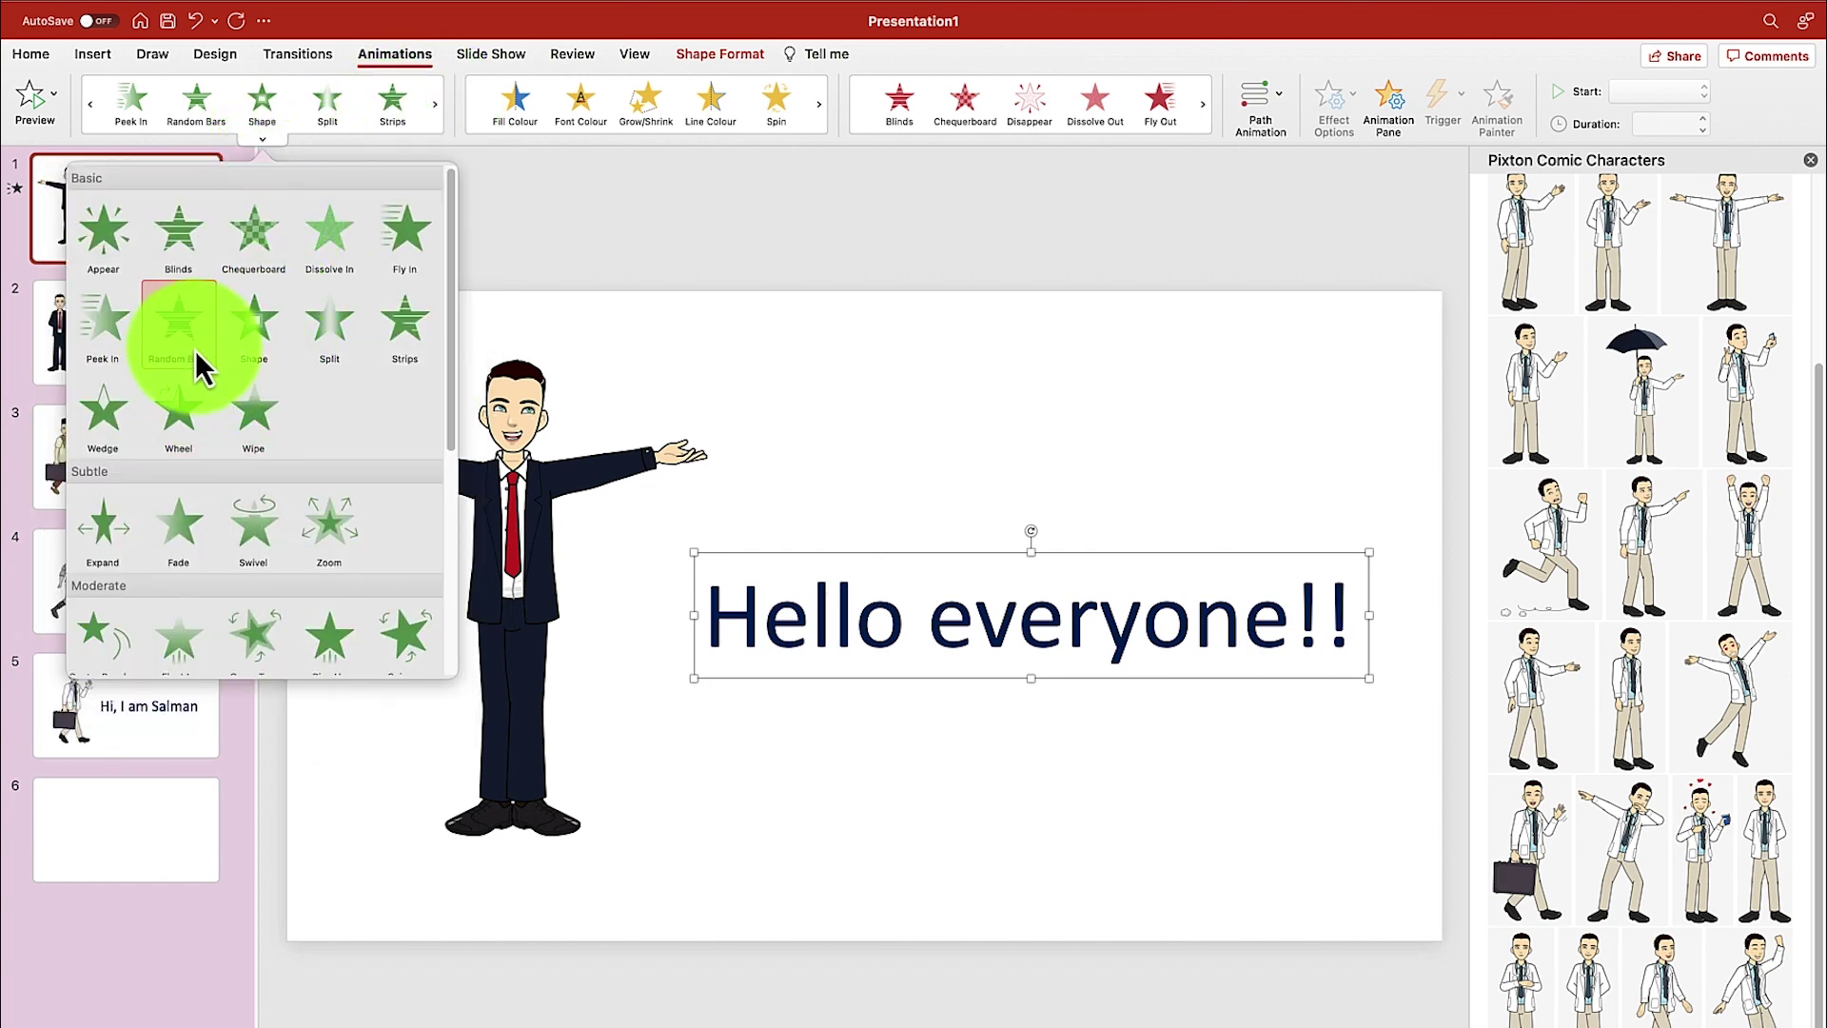
left_click(198, 403)
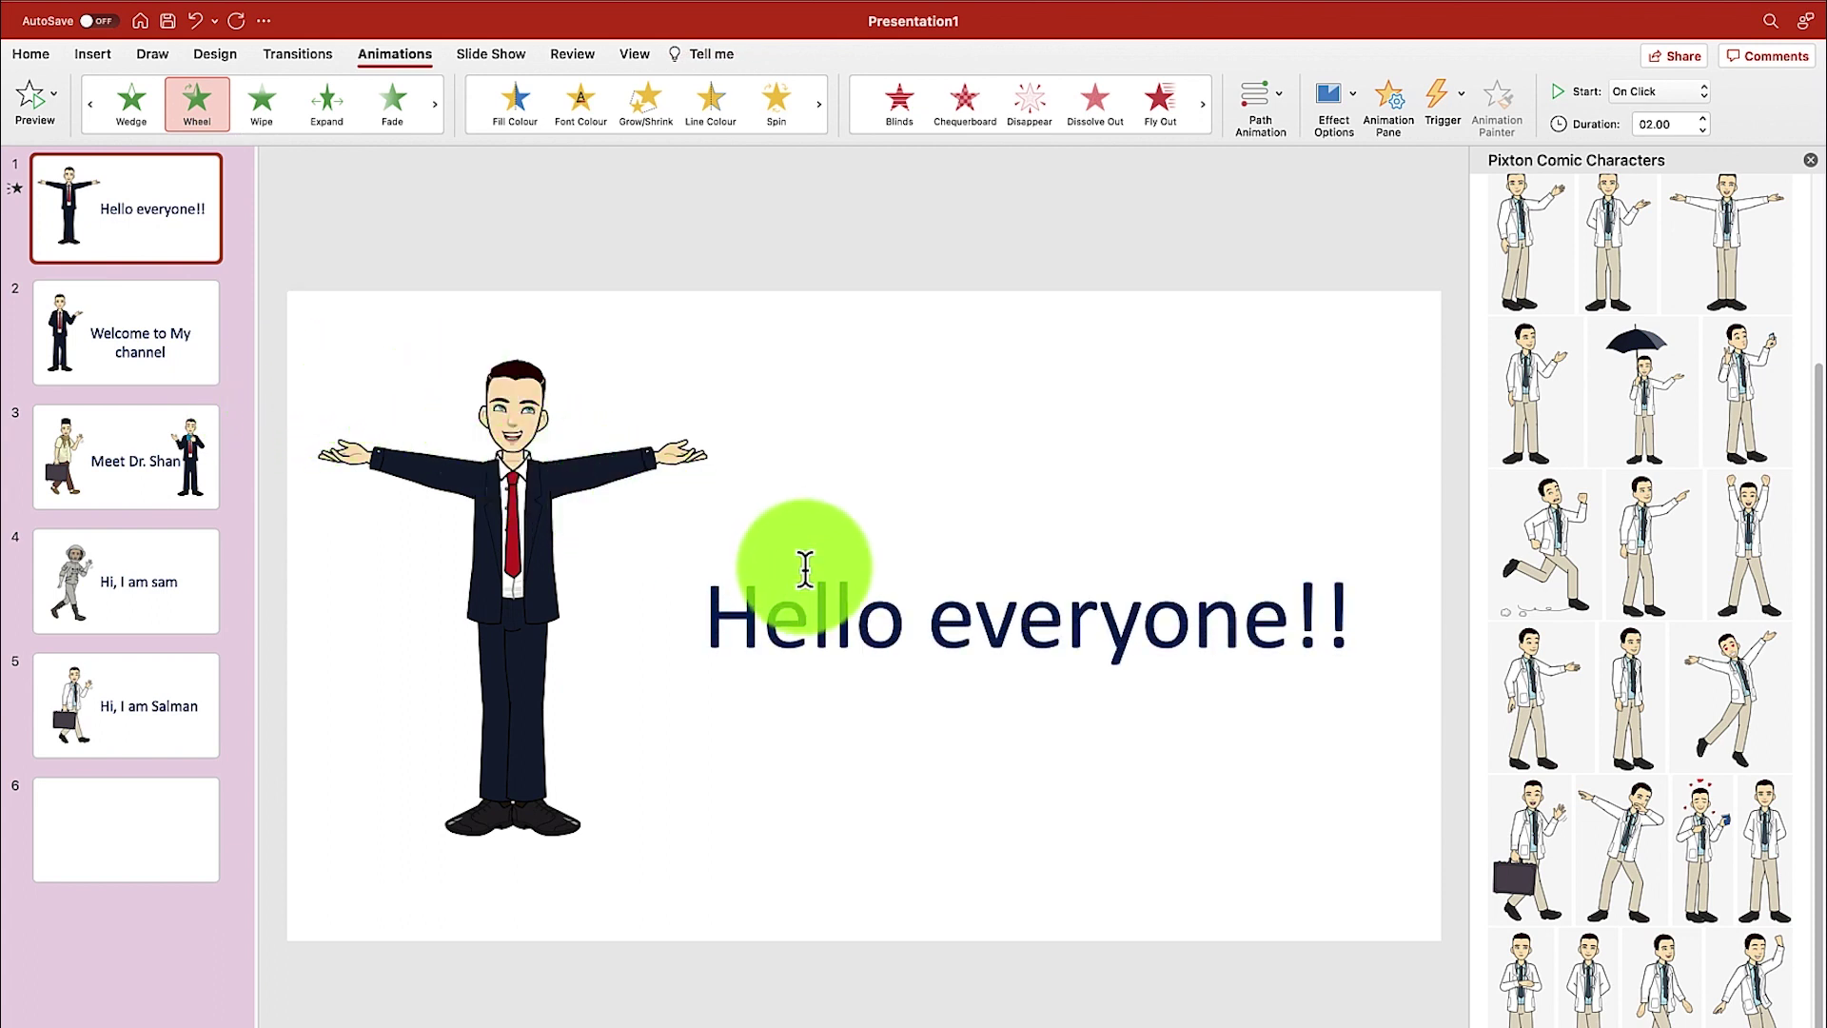
left_click(675, 562)
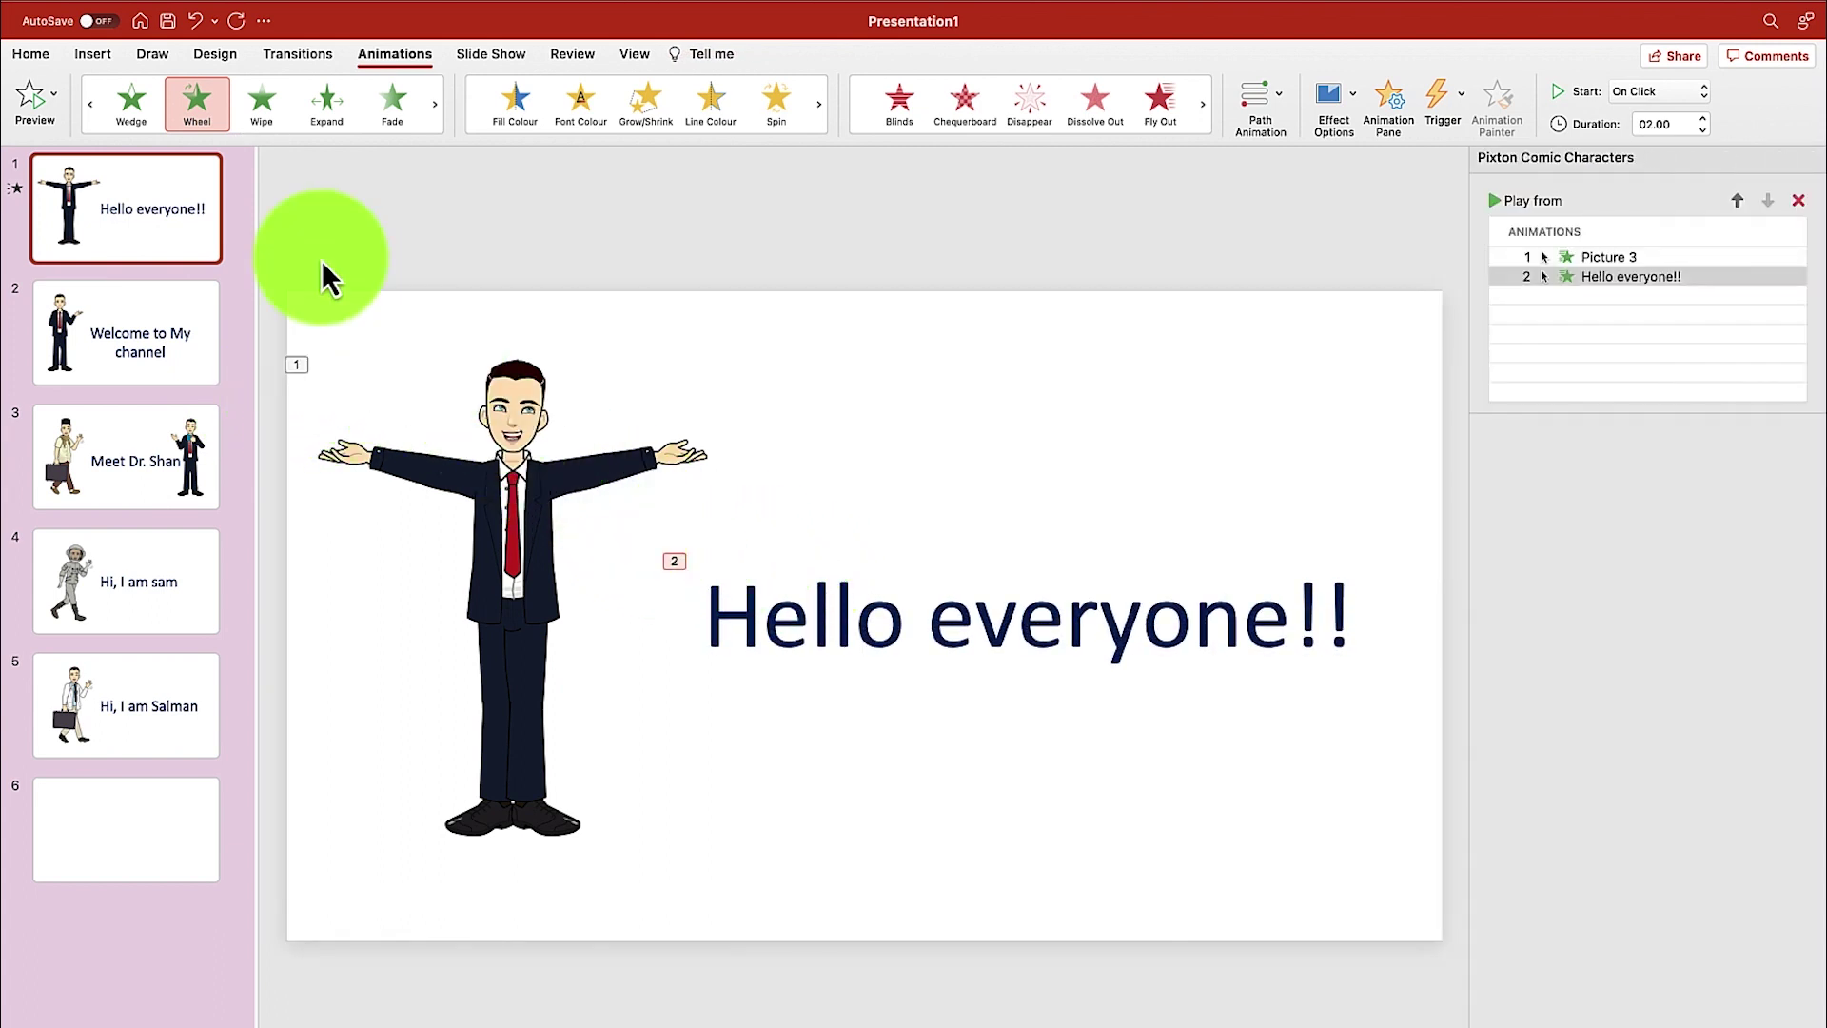
left_click(263, 142)
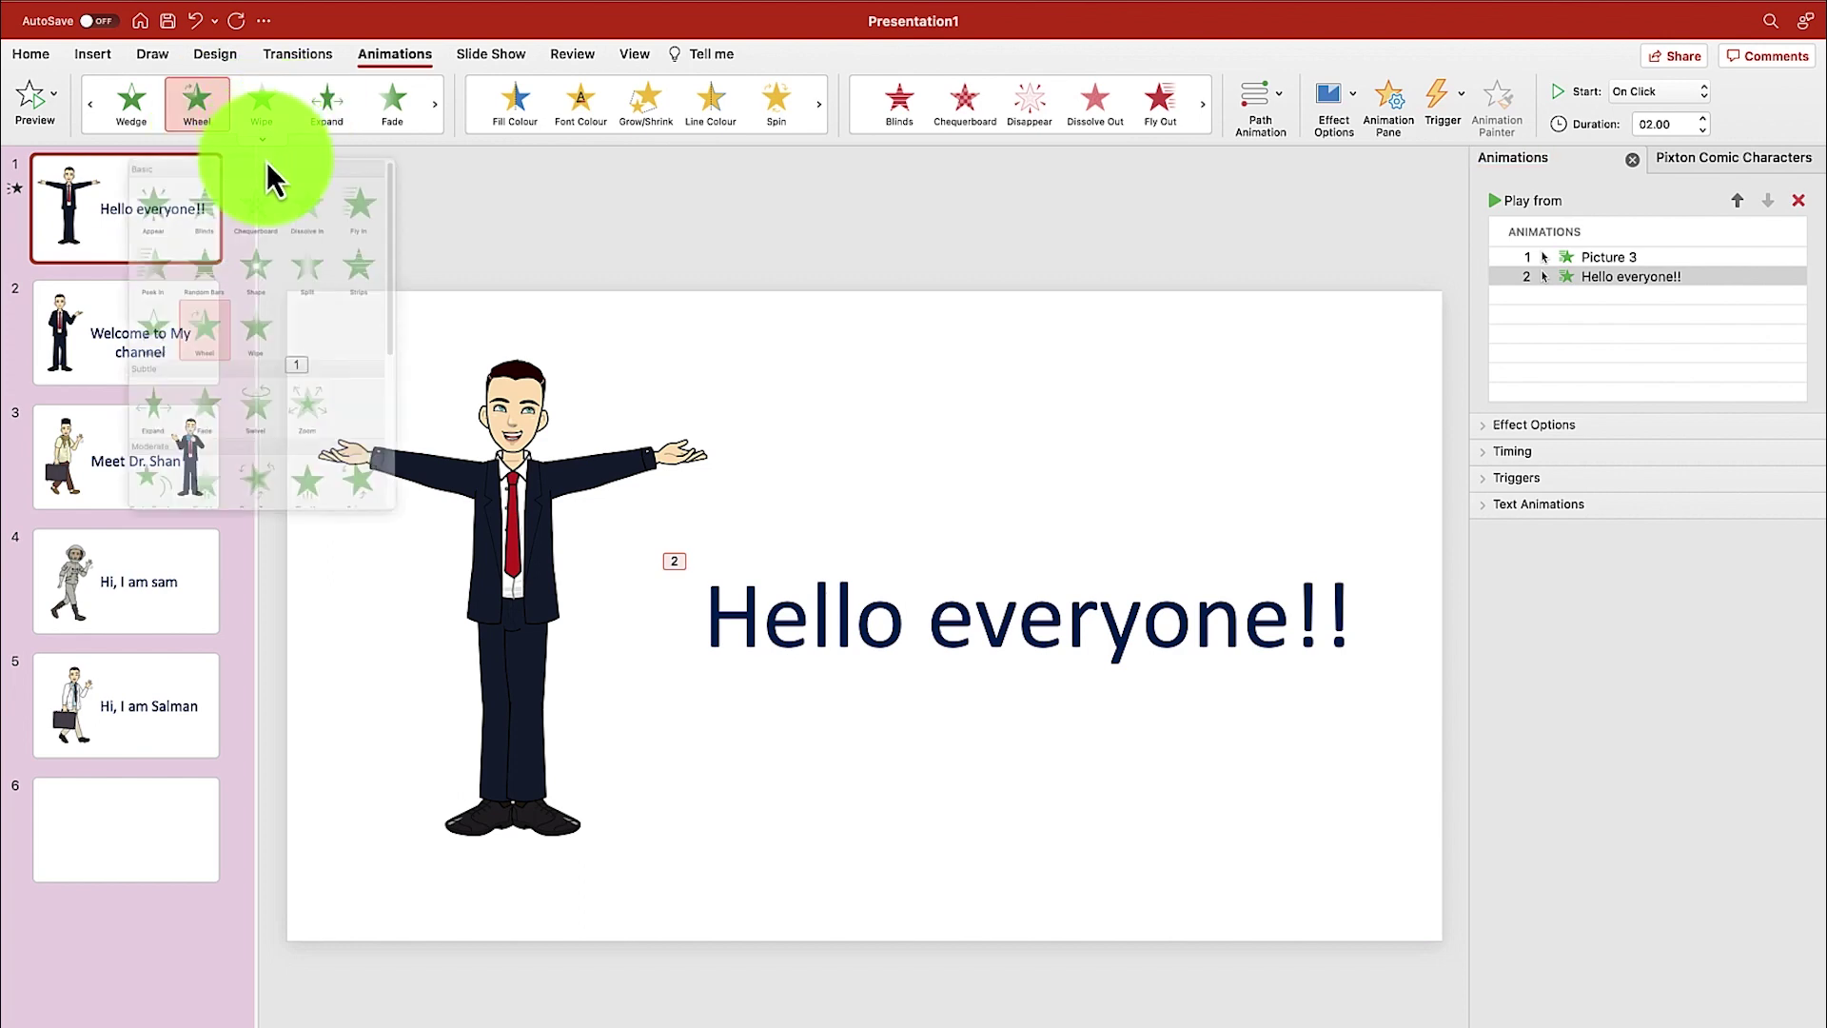
scroll(199, 601, "down", 2)
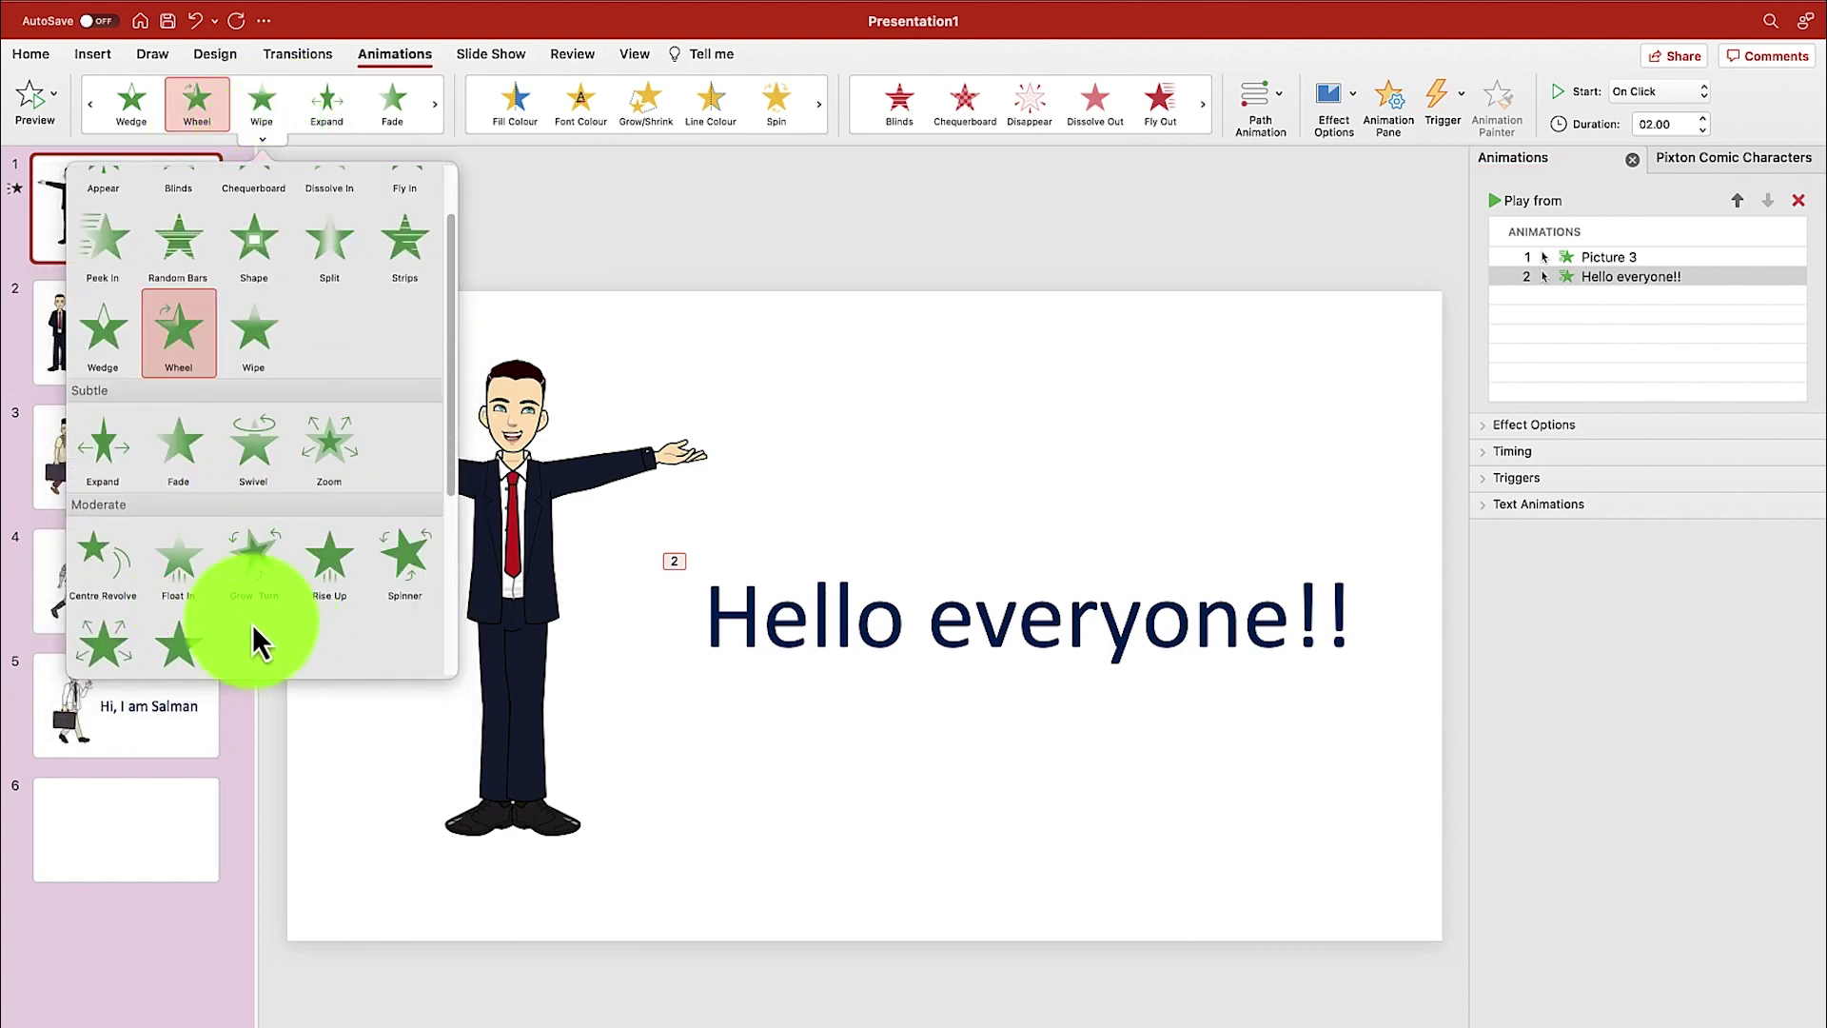
left_click(335, 608)
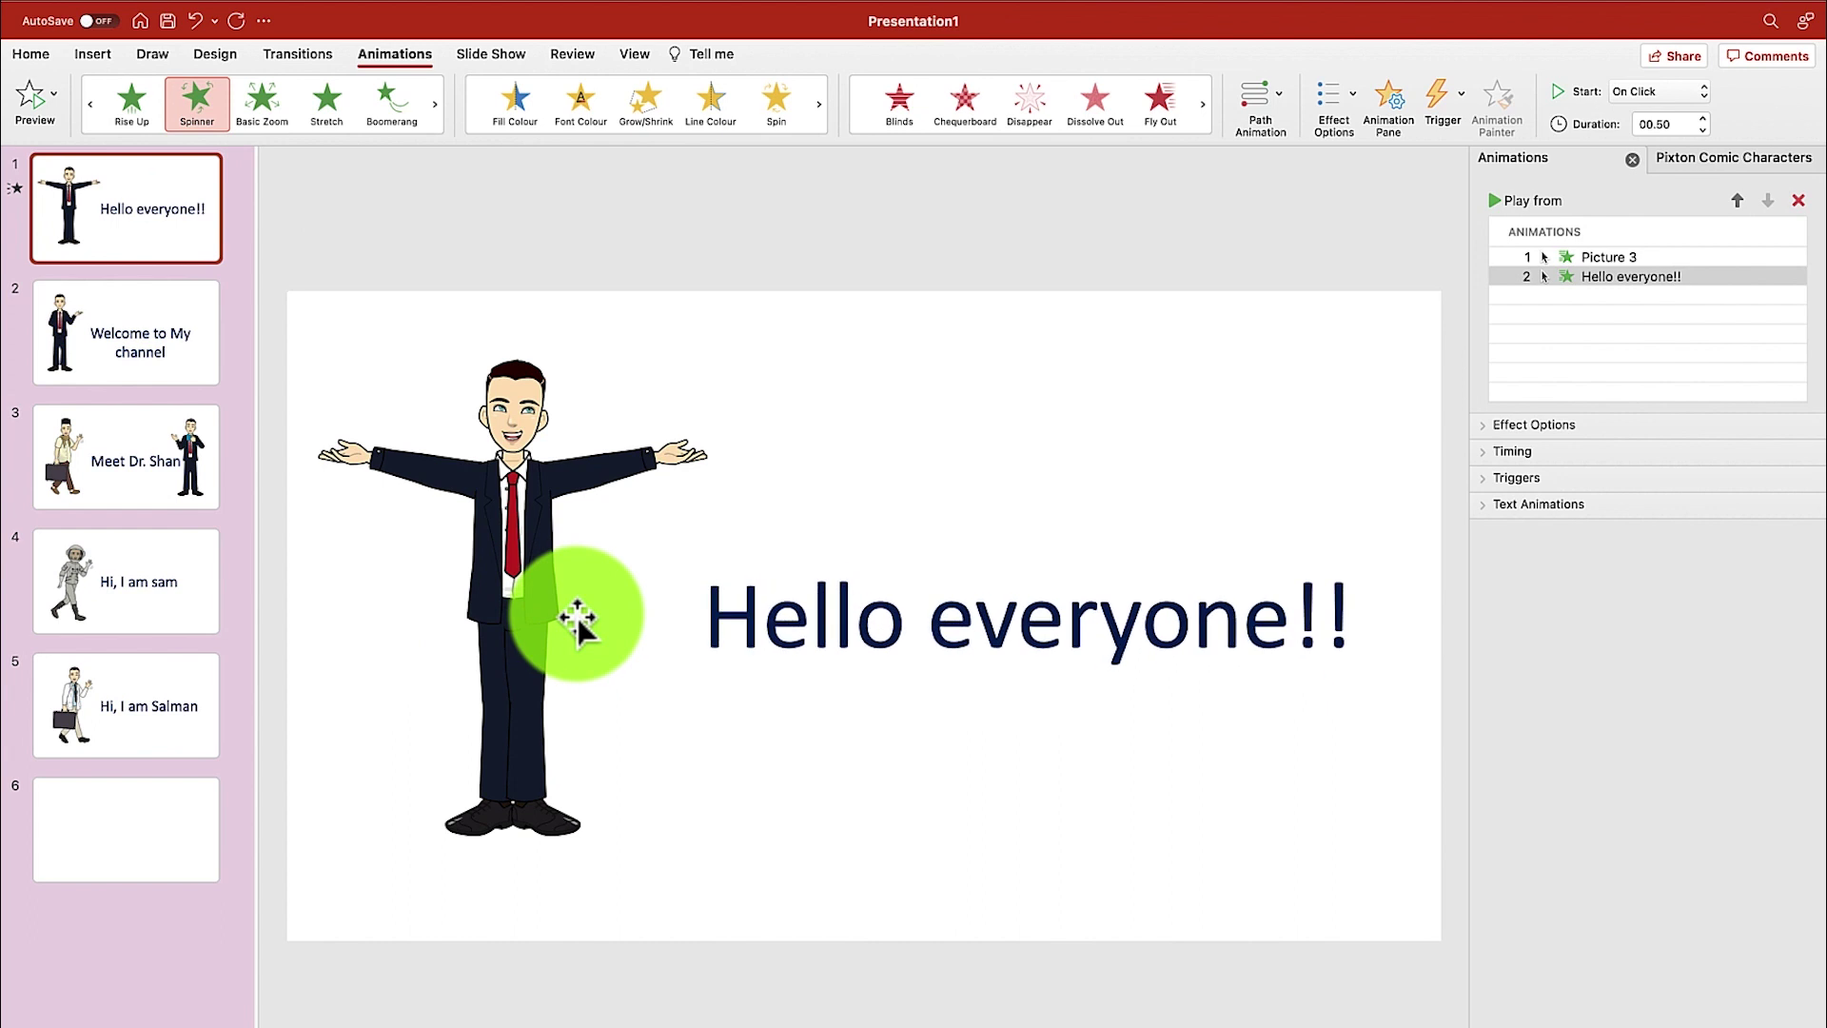
left_click(173, 328)
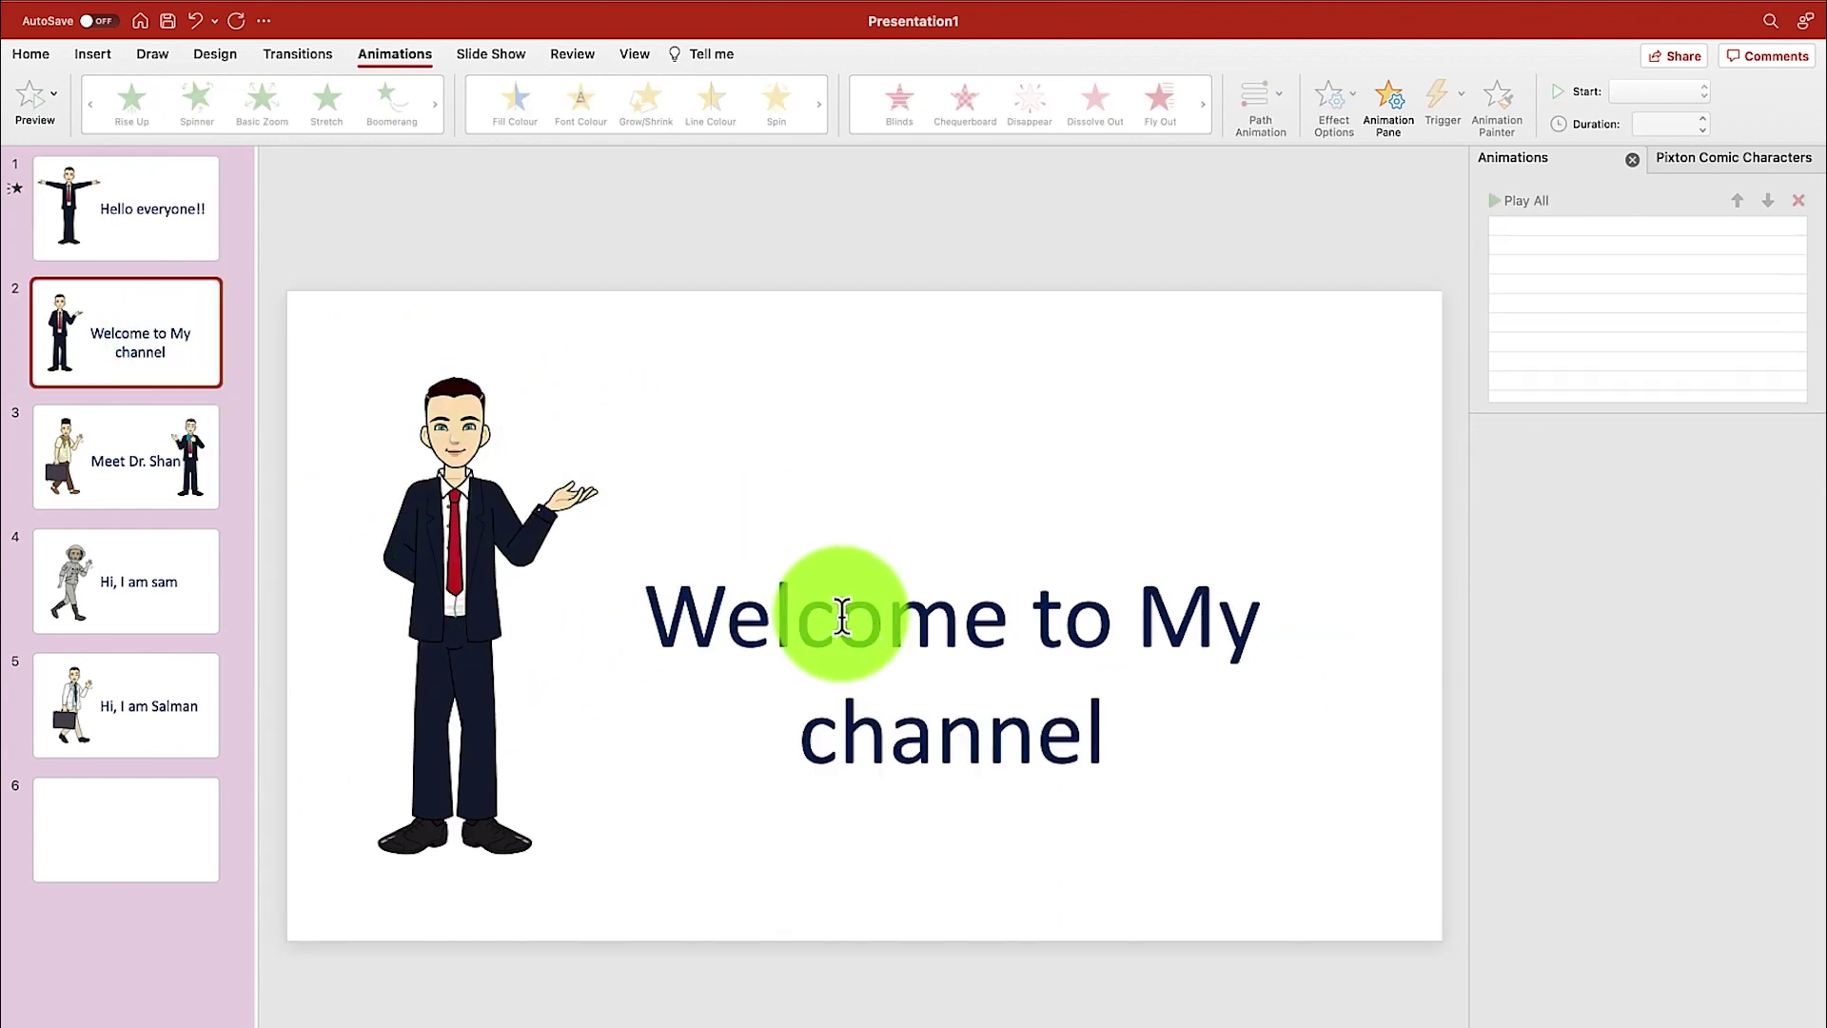
Step: Give slide 2's character an Appear entrance animation
left_click(555, 560)
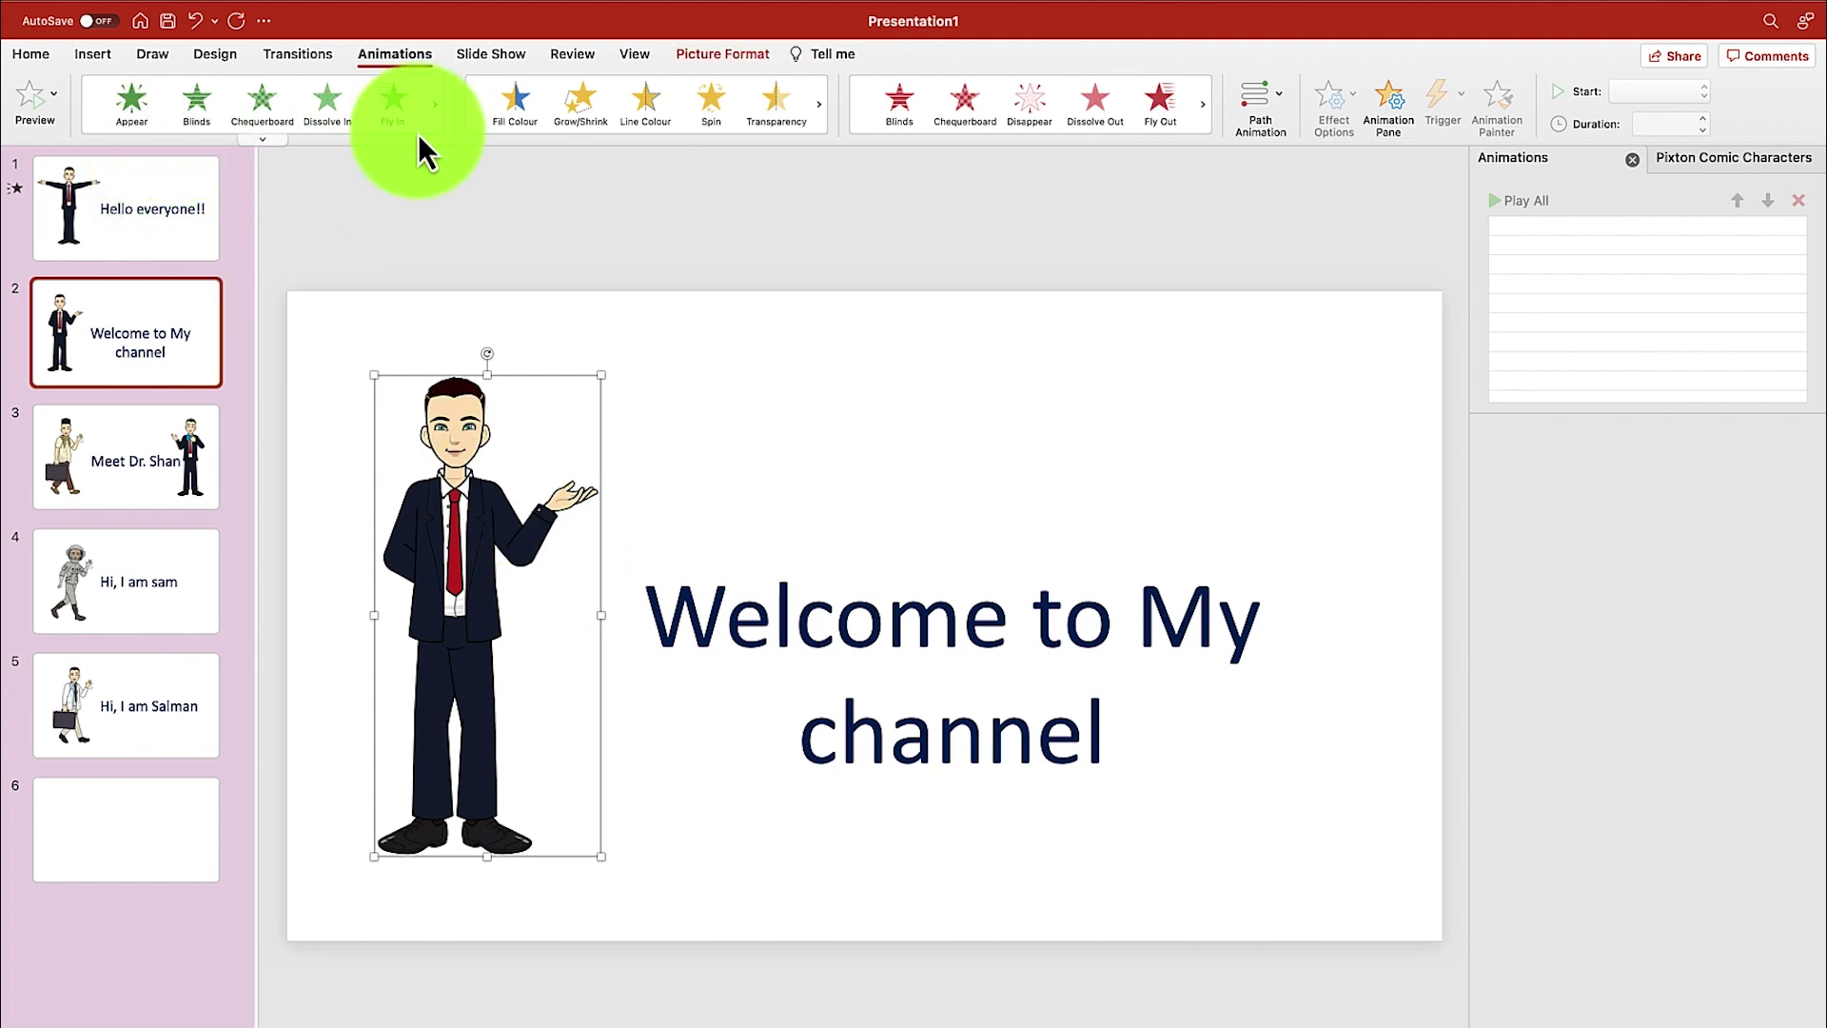
left_click(272, 140)
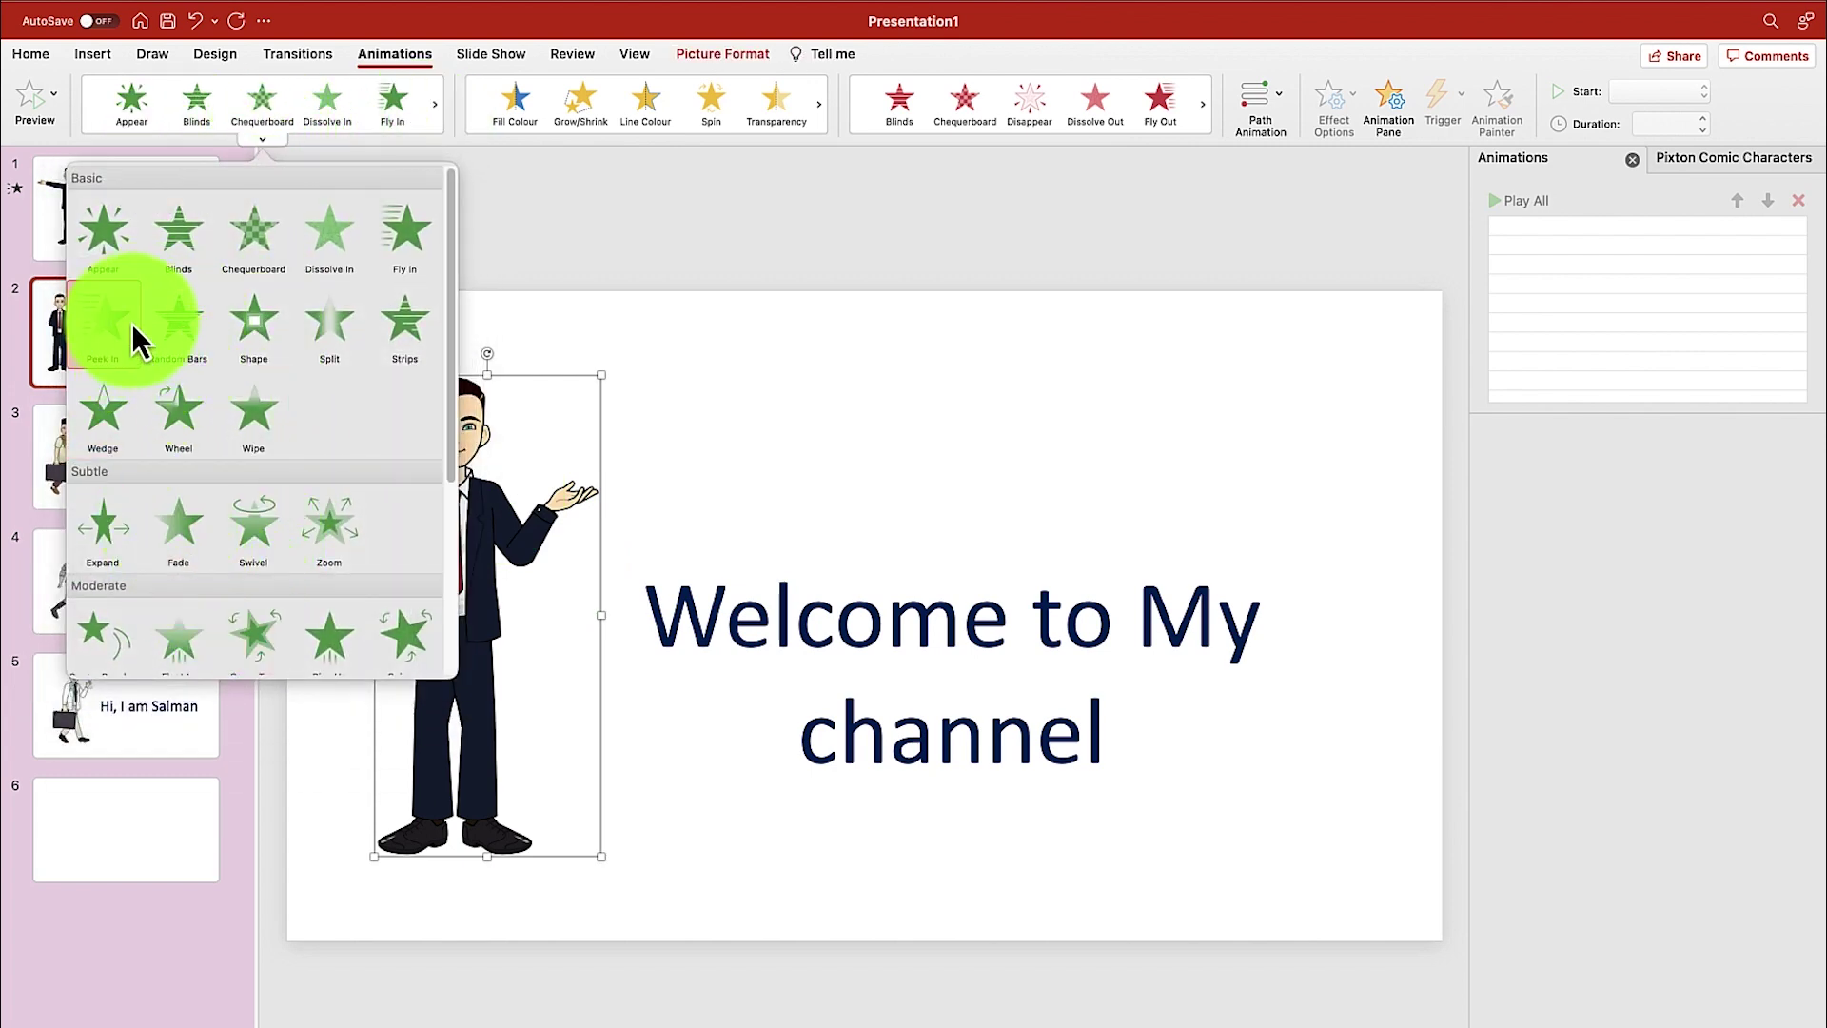
left_click(105, 271)
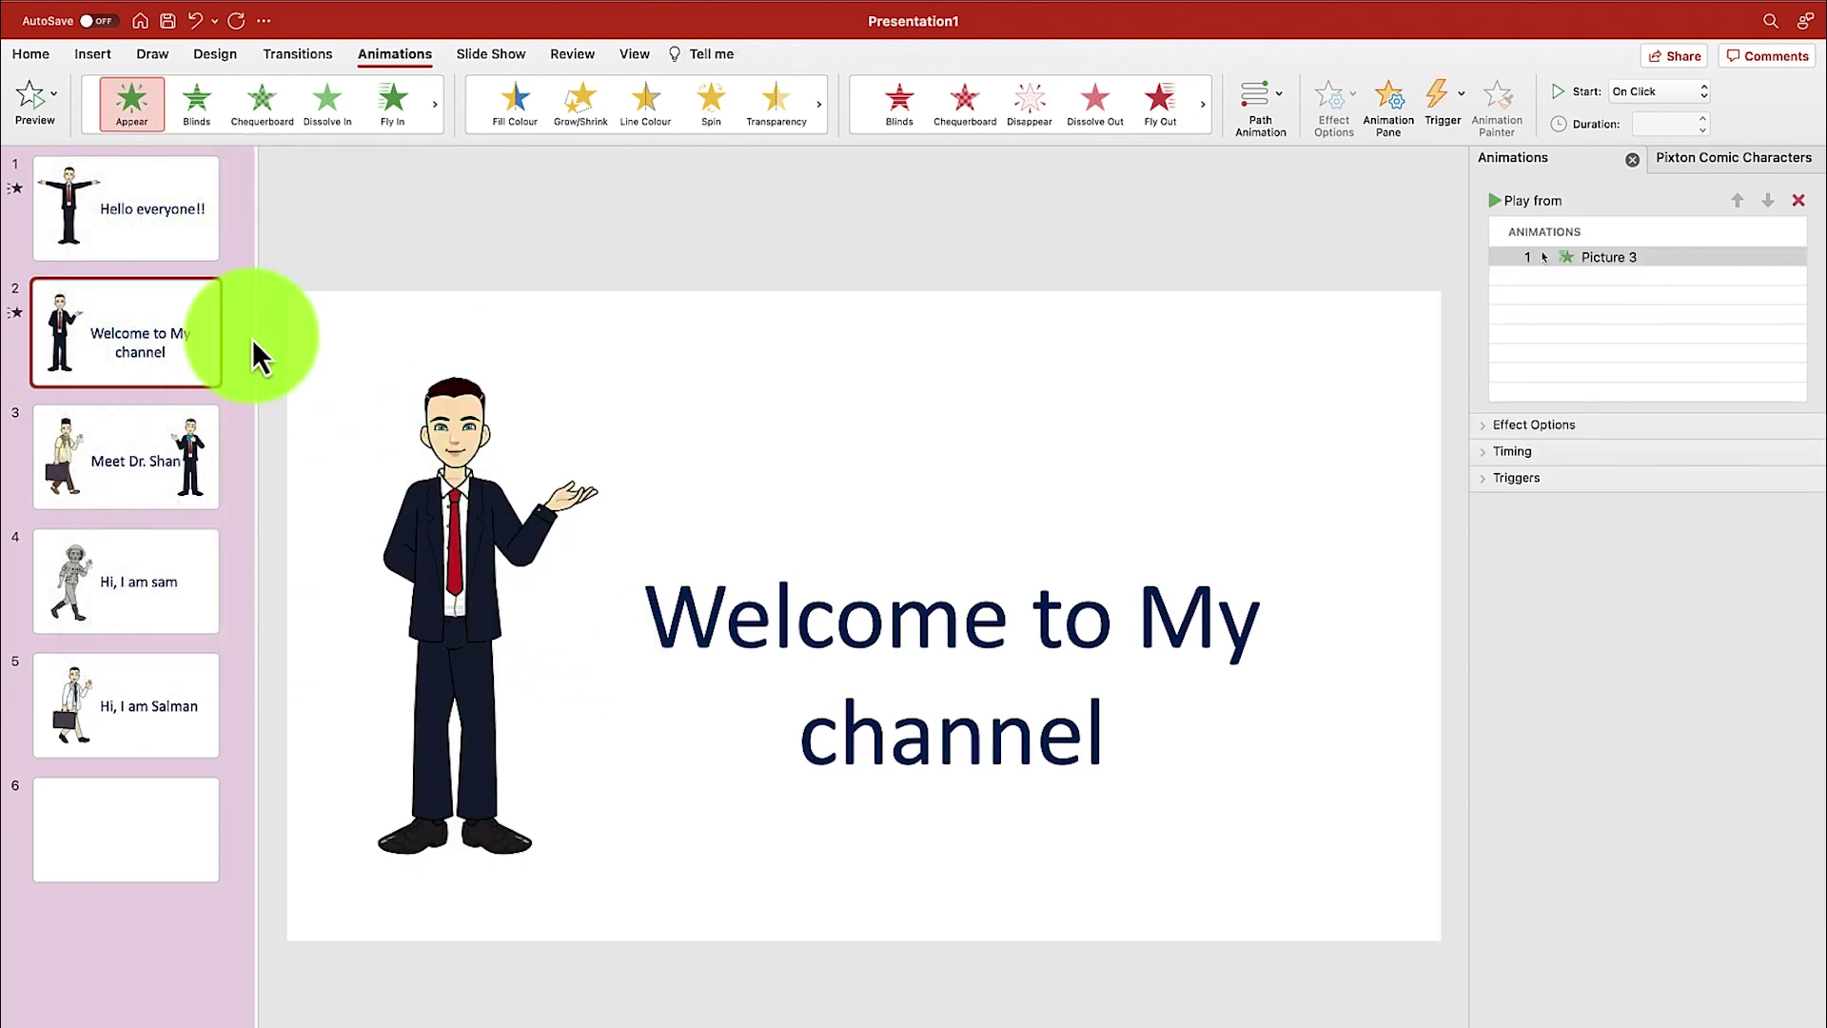
Step: Give the 'Welcome to My channel' caption a Grow & Turn entrance animation
left_click(833, 620)
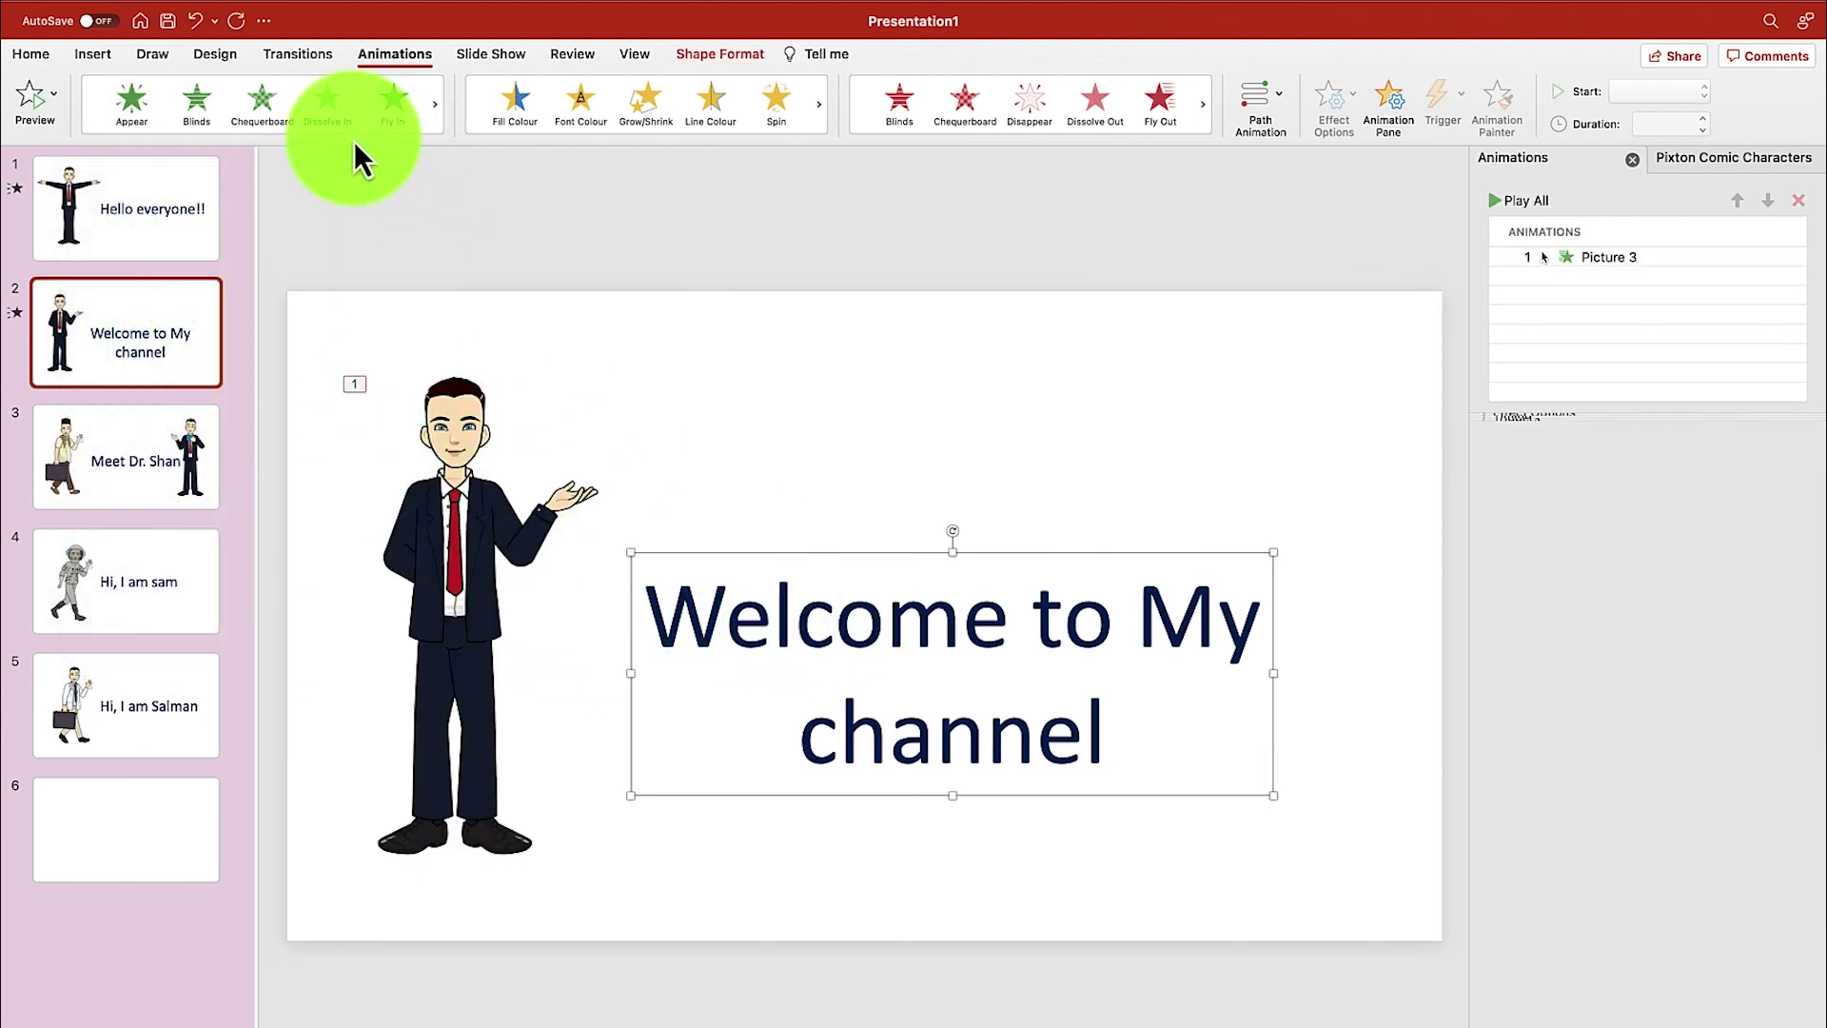
left_click(262, 140)
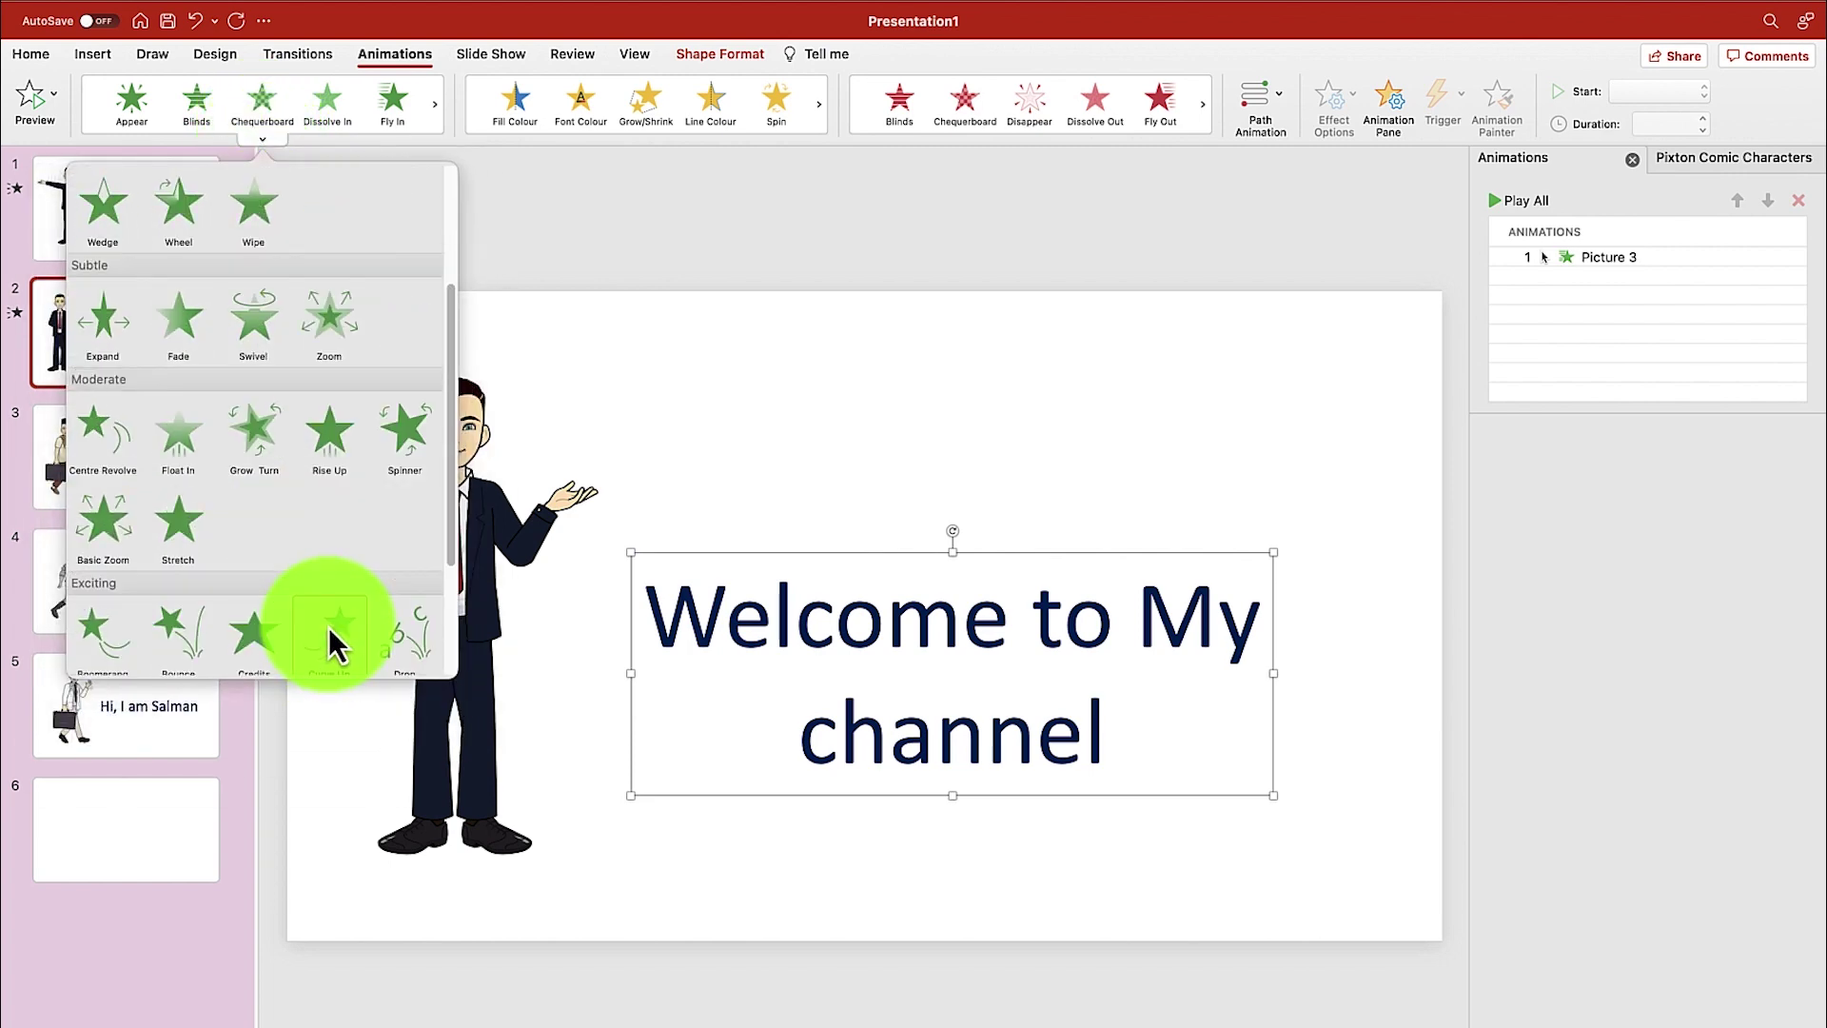
left_click(261, 442)
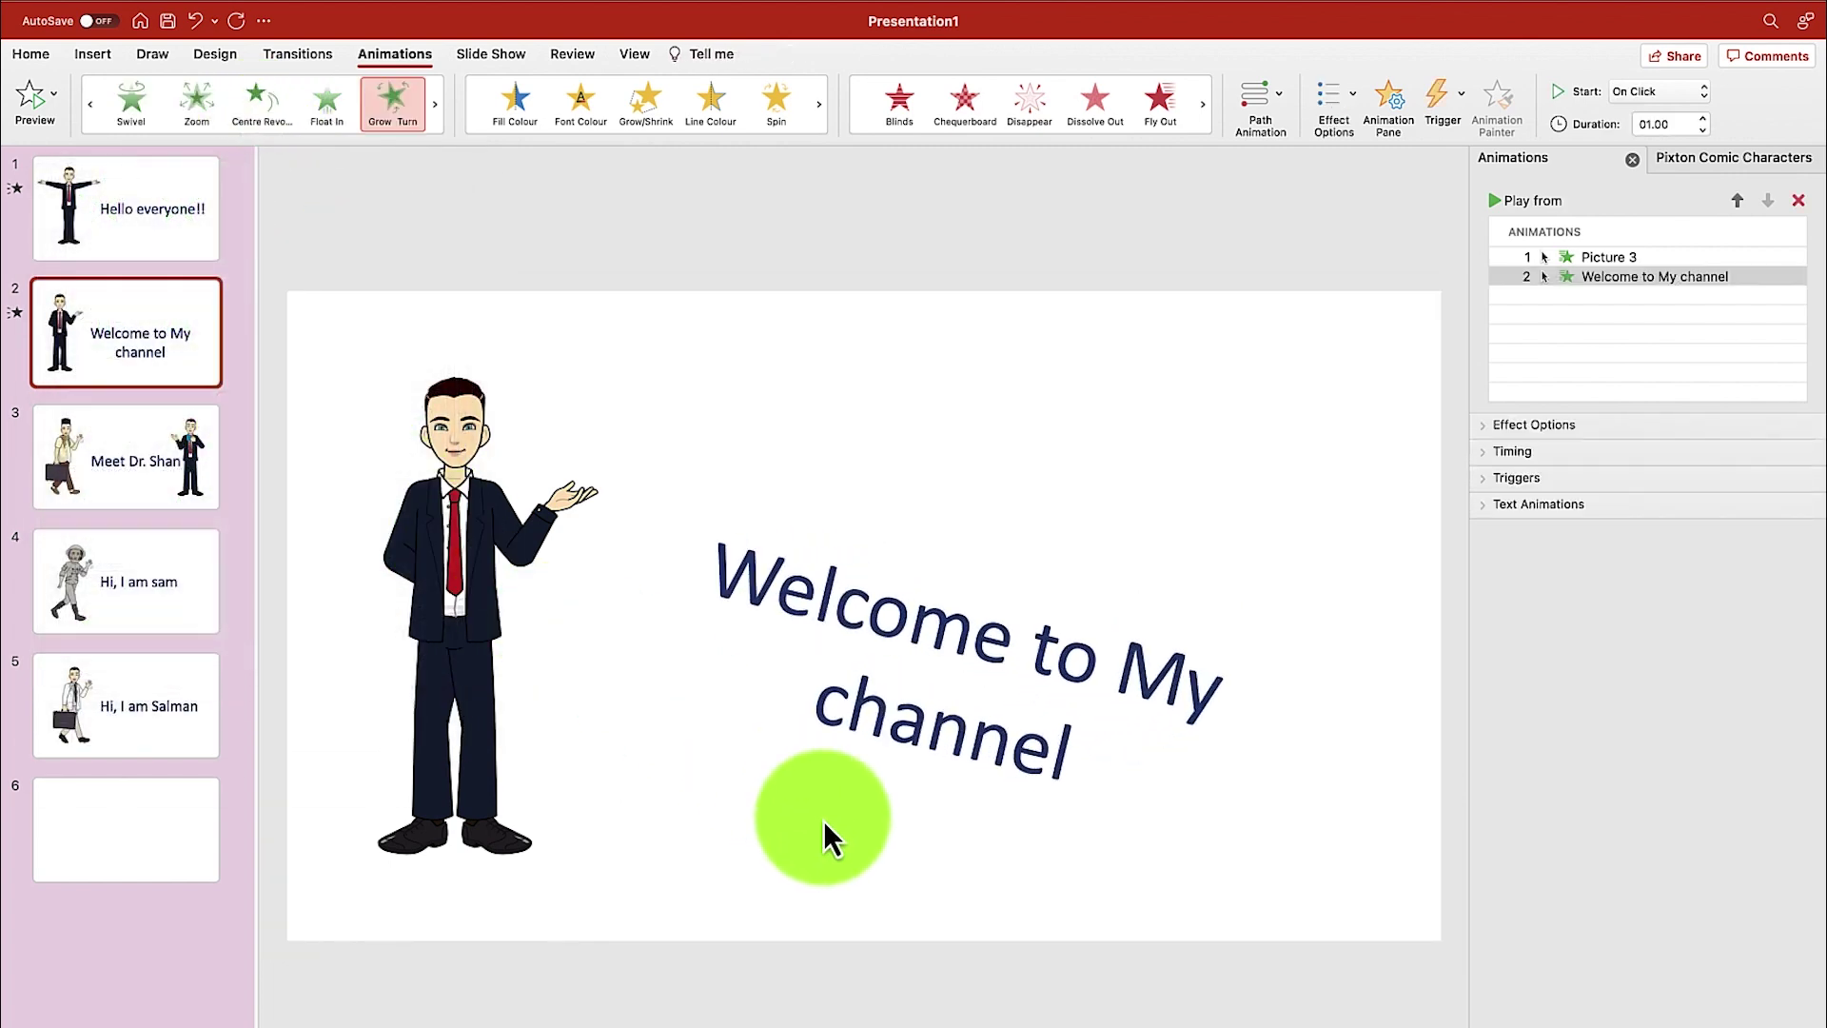
left_click(181, 461)
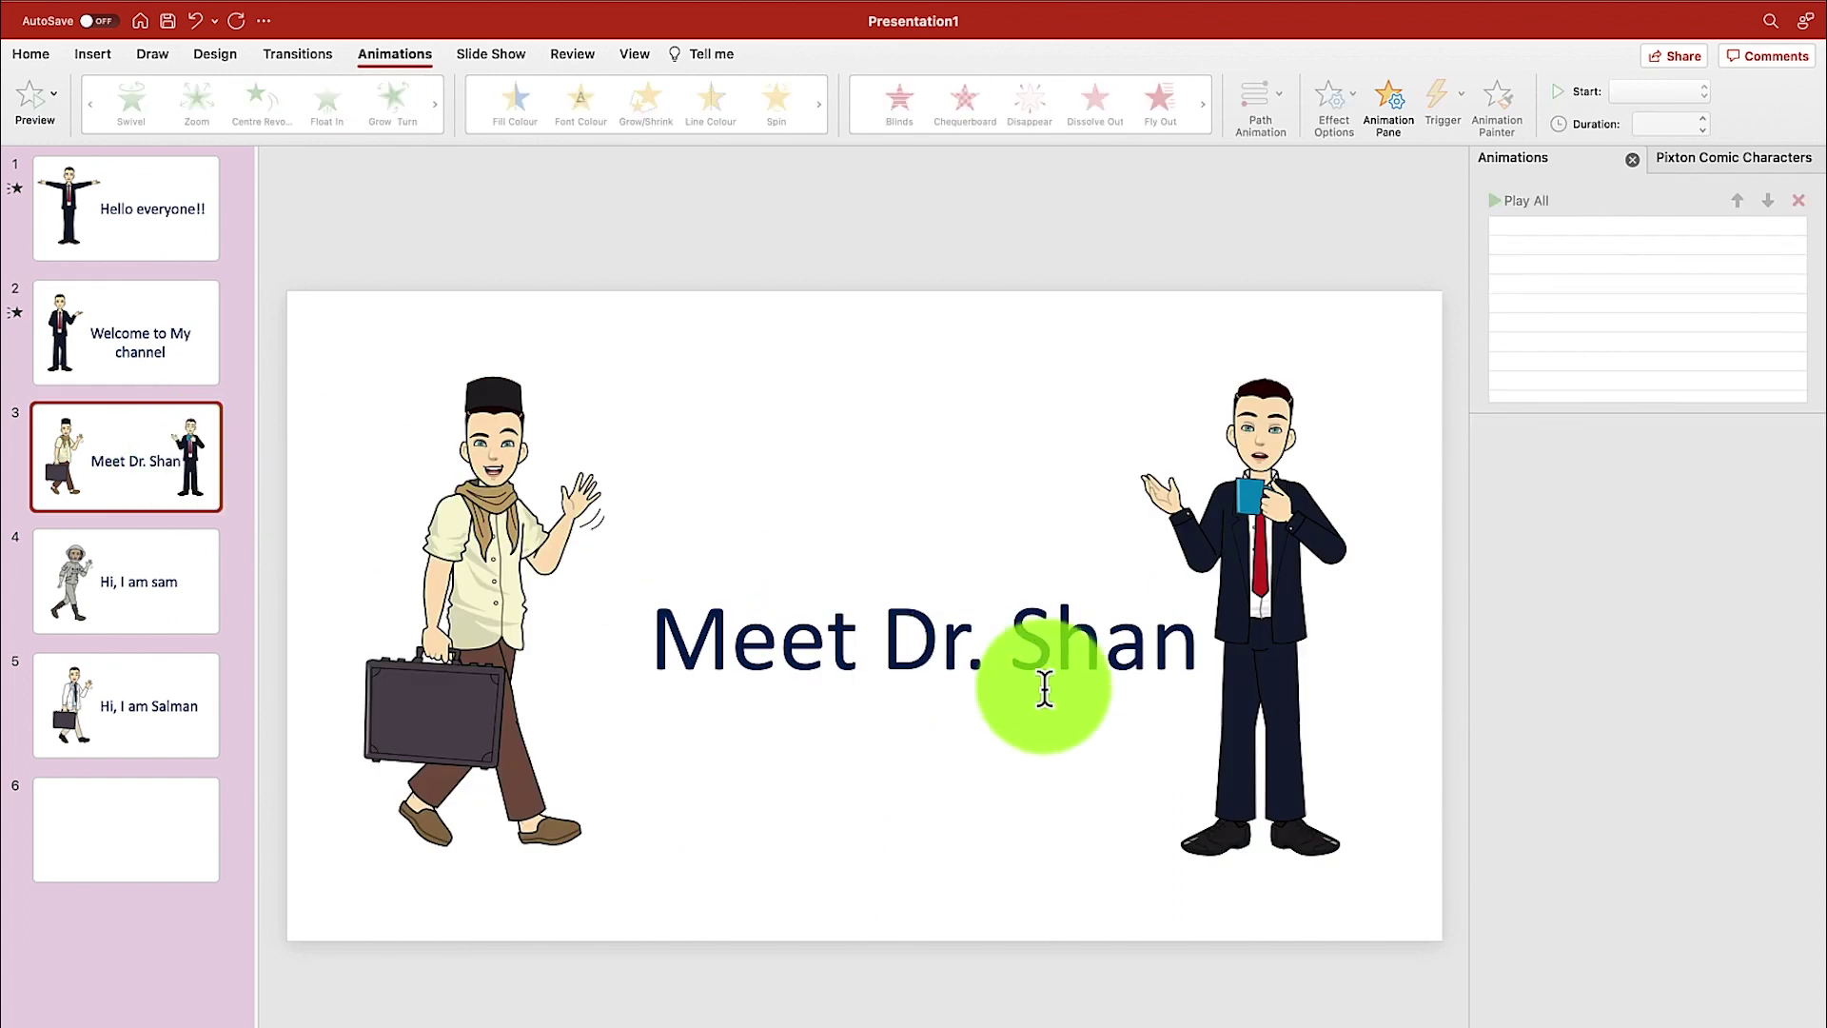
Step: Apply a Fly In entrance to the right coffee-holding character and the 'Meet Dr. Shan' caption together
left_click(1211, 533)
left_click(1037, 641, "shift")
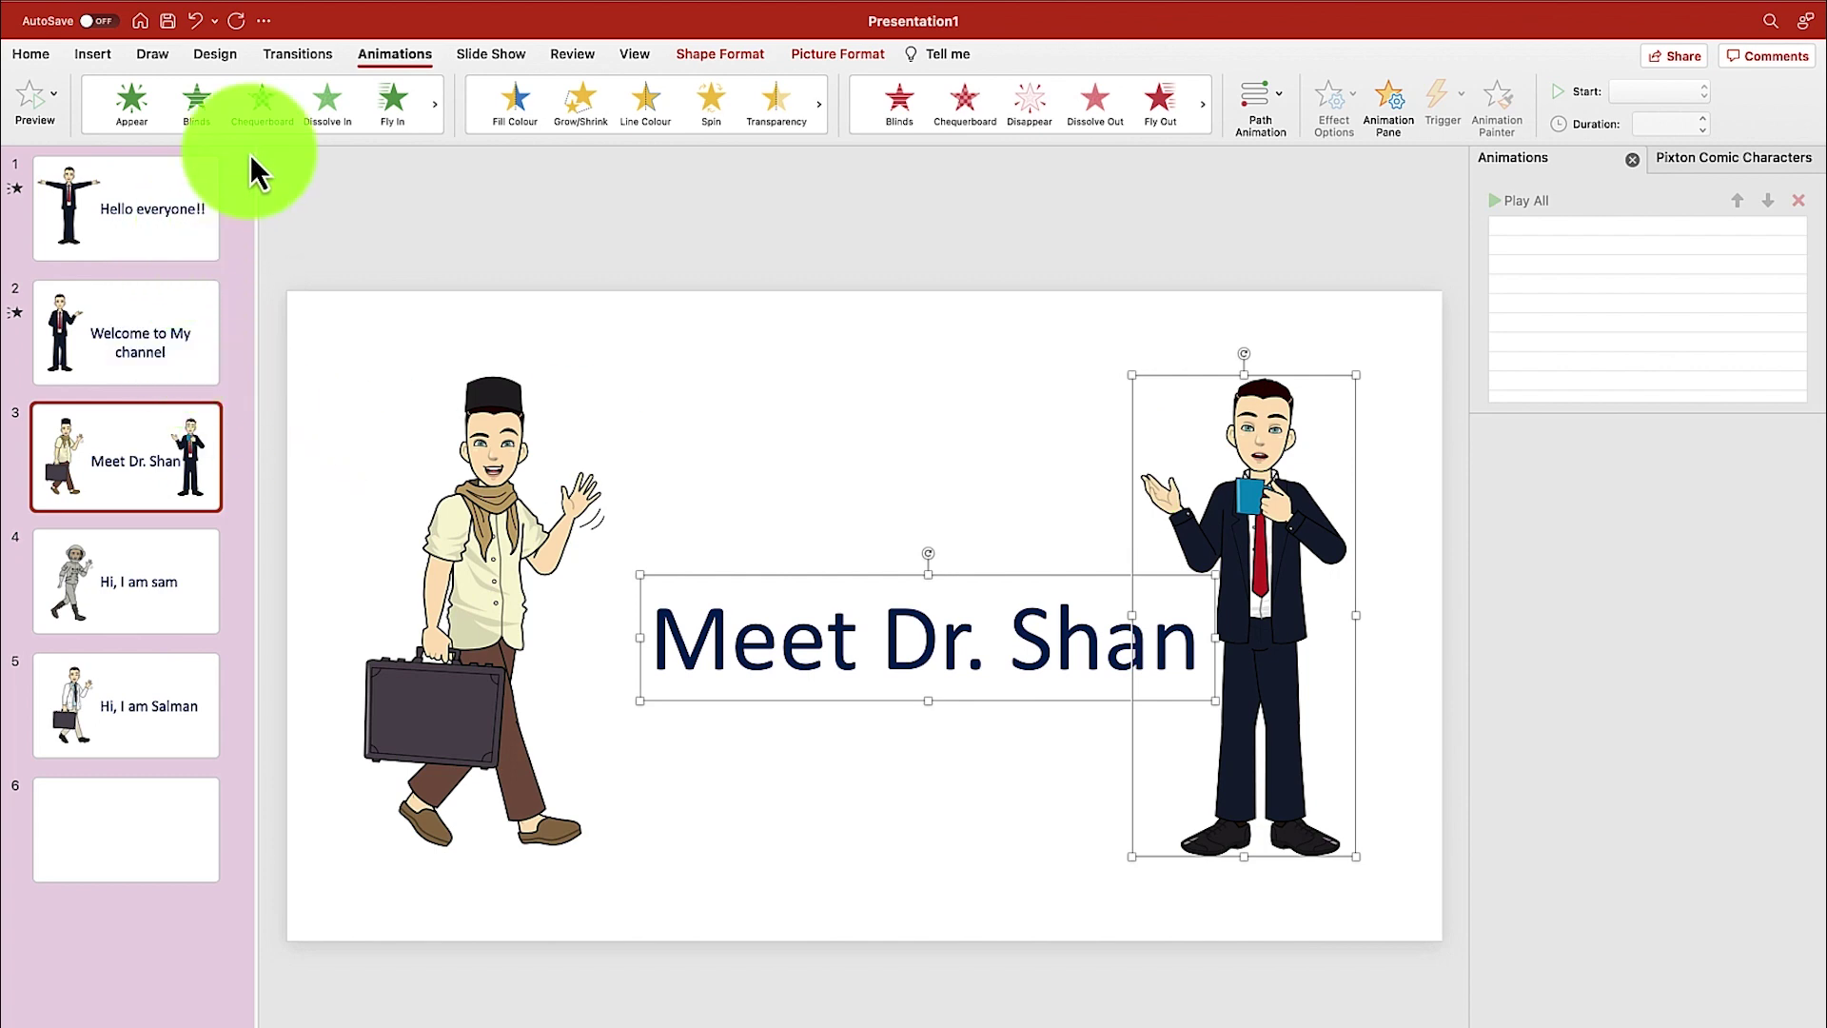
left_click(430, 107)
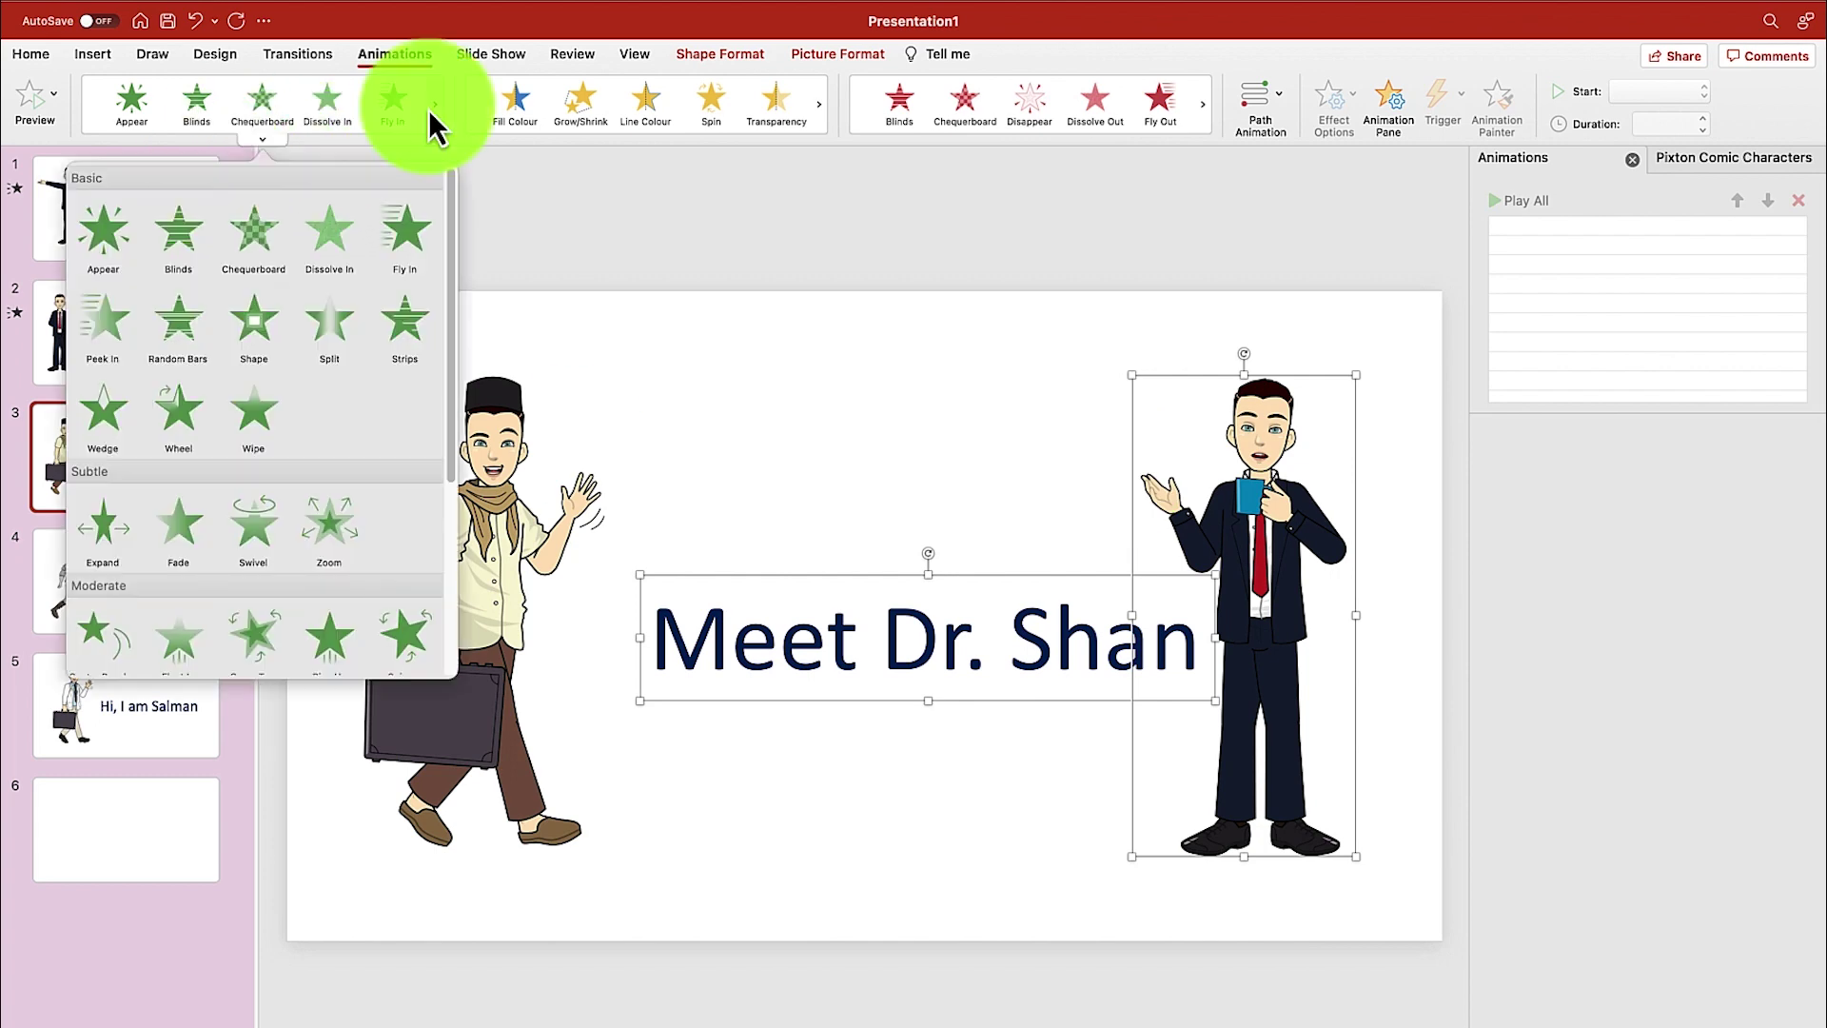
left_click(397, 93)
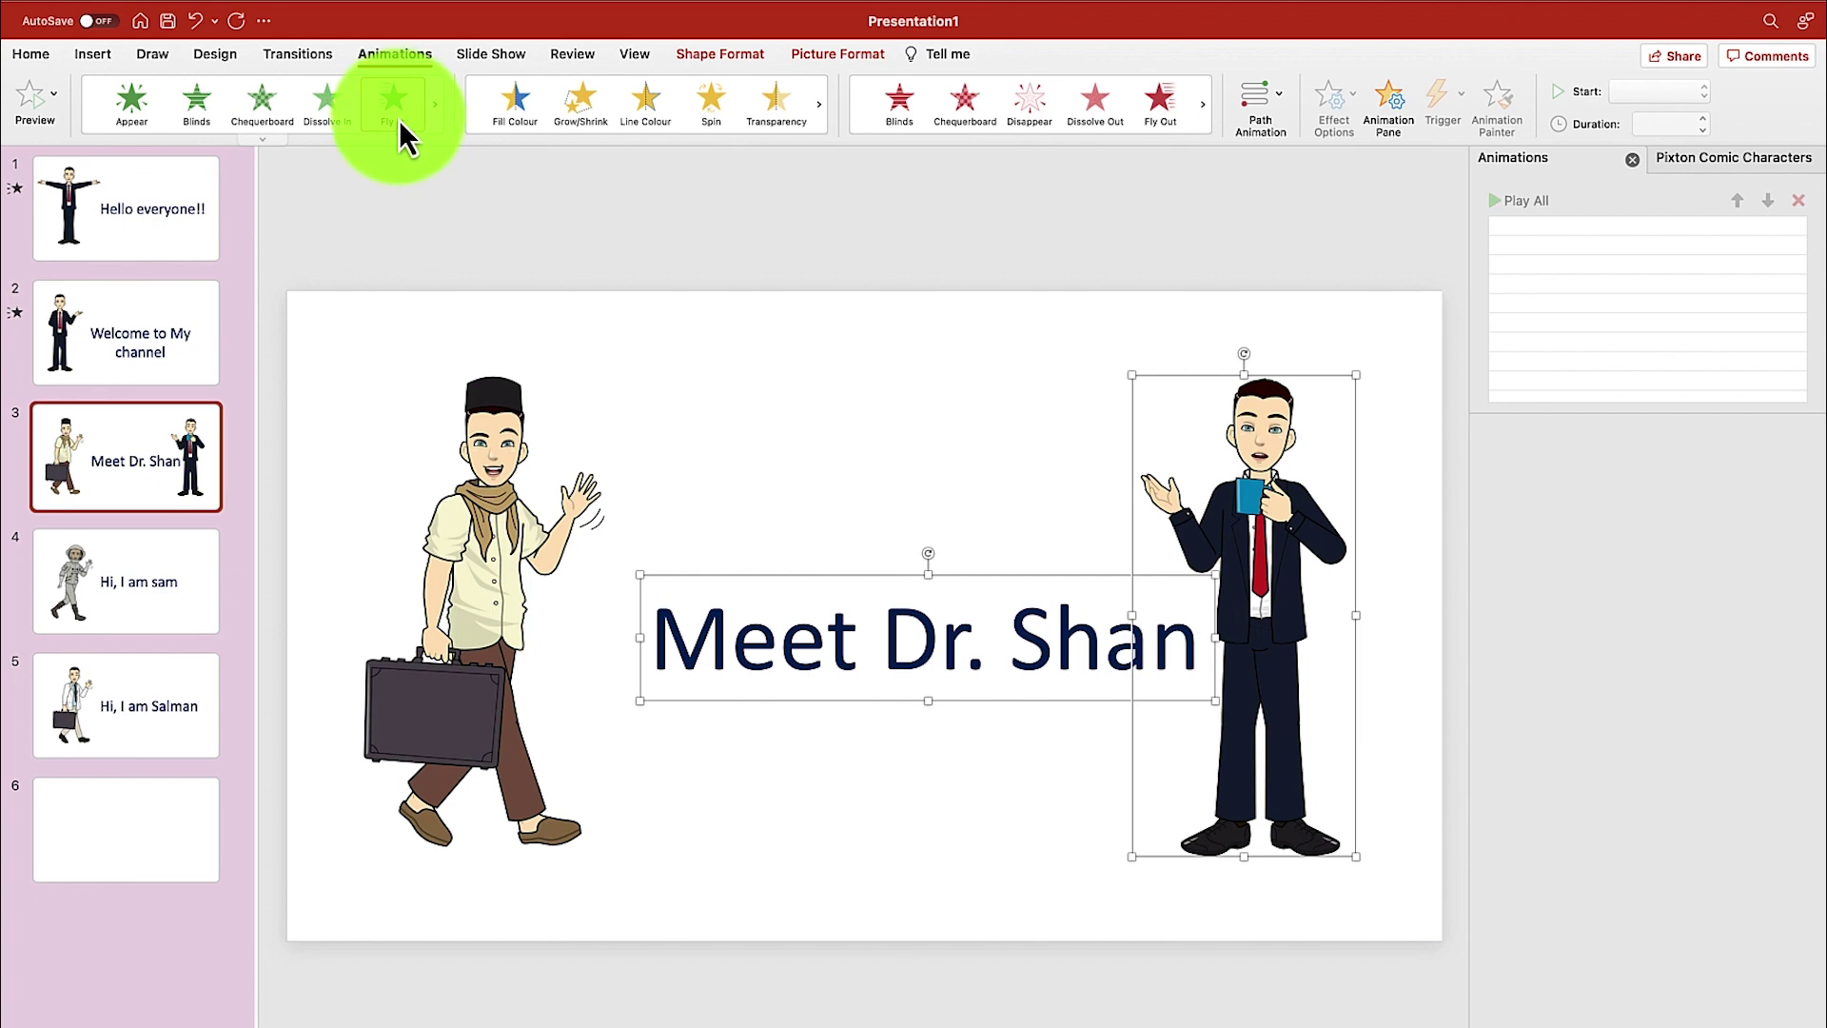
Step: Apply a Fly In entrance to the left briefcase character
left_click(444, 528)
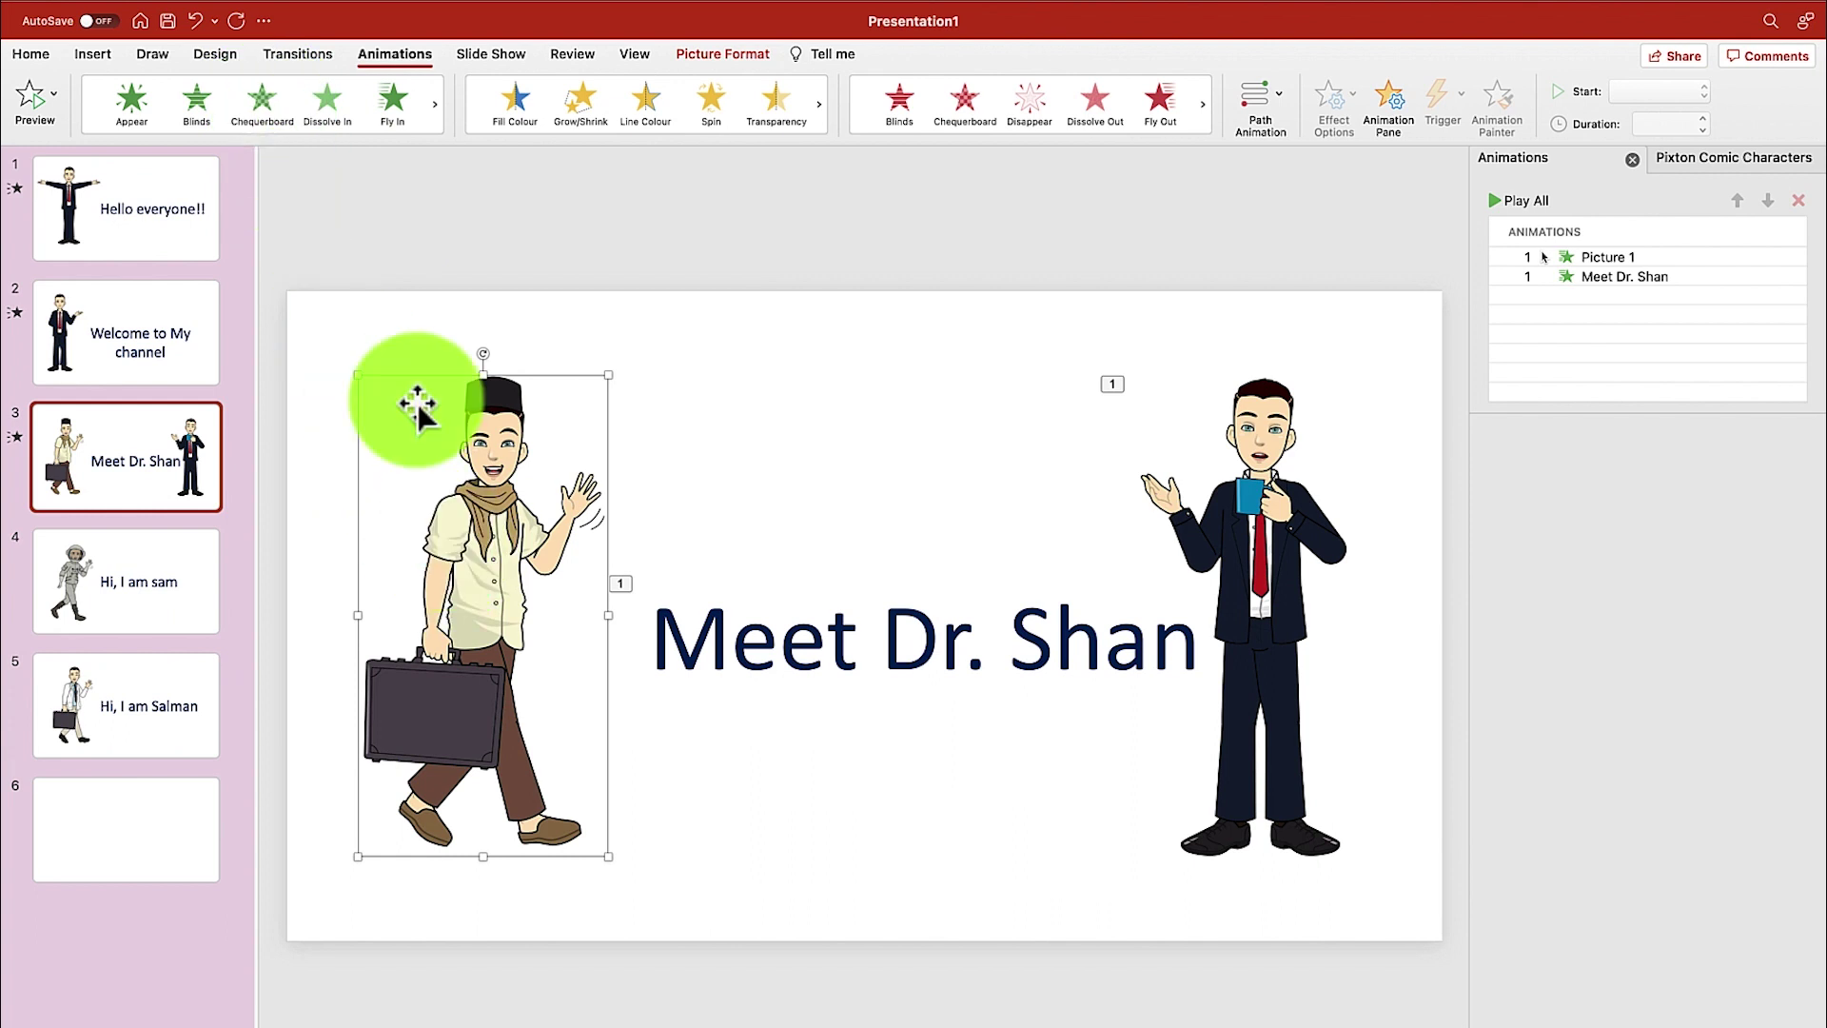
left_click(400, 105)
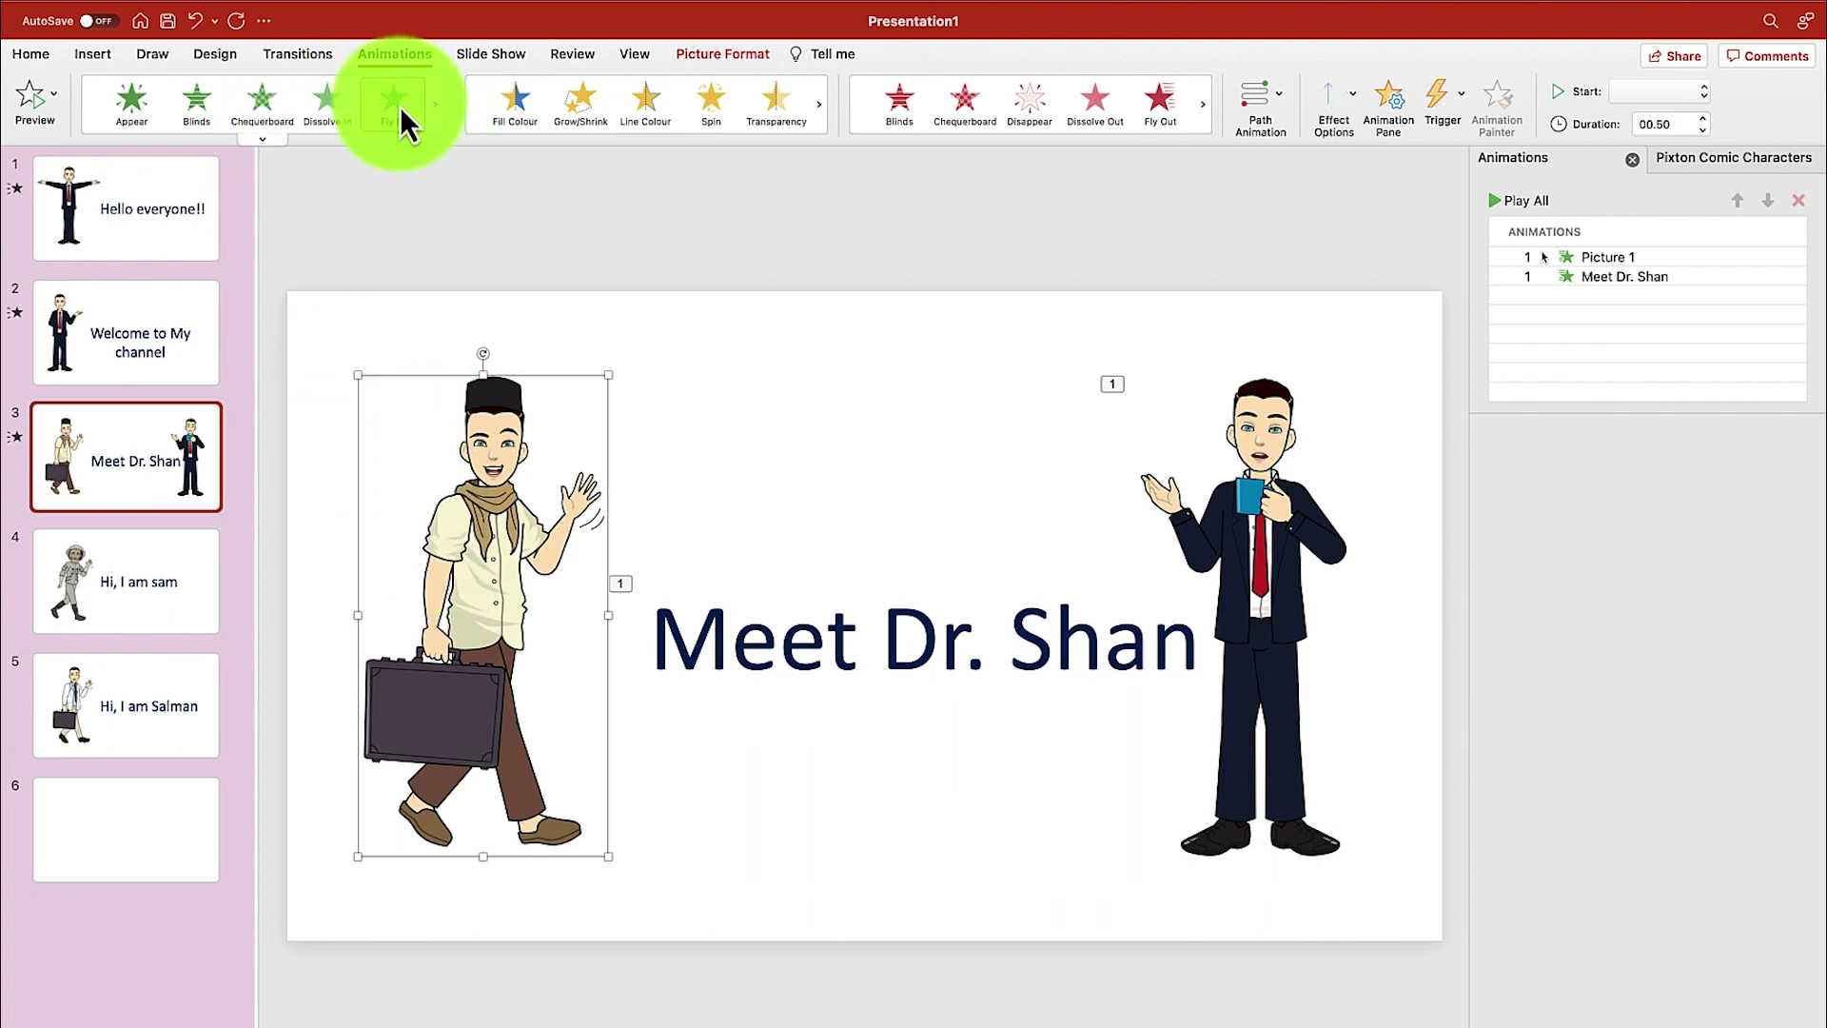
left_click(1283, 99)
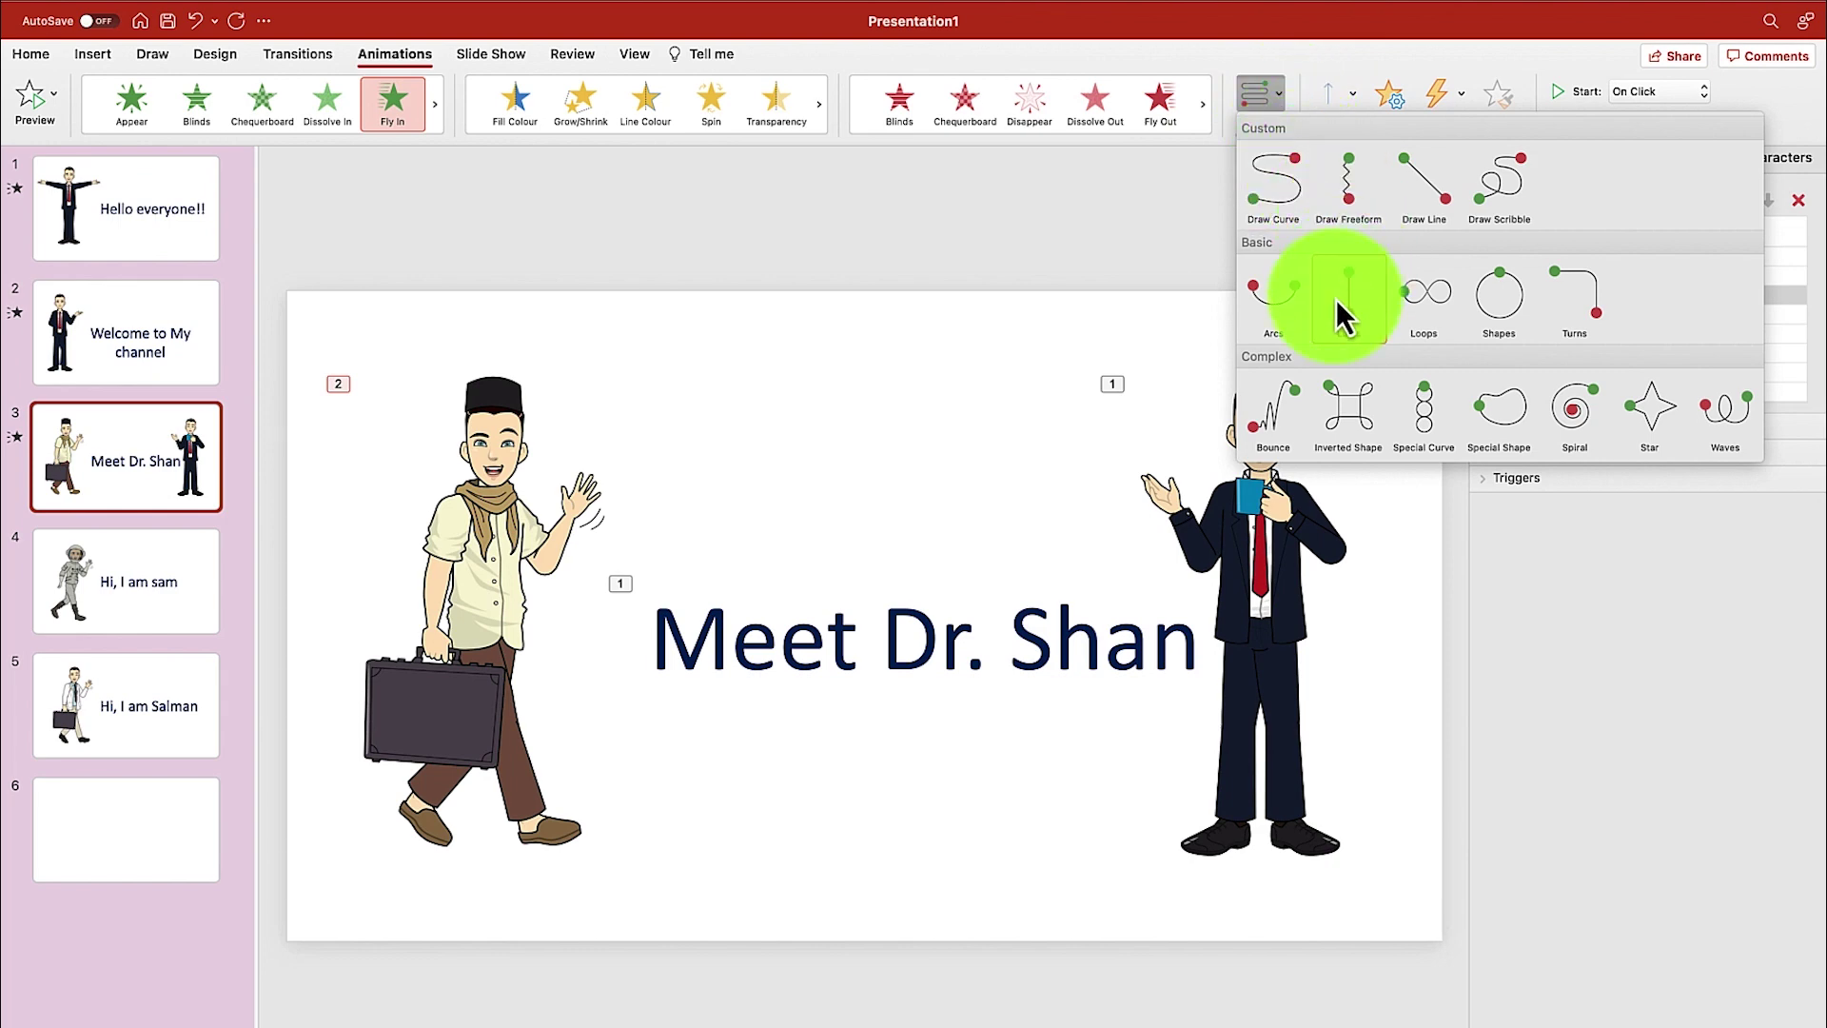
Step: Add an Arcs motion path to the left character, drag its end point leftward, and preview the animations
left_click(1281, 291)
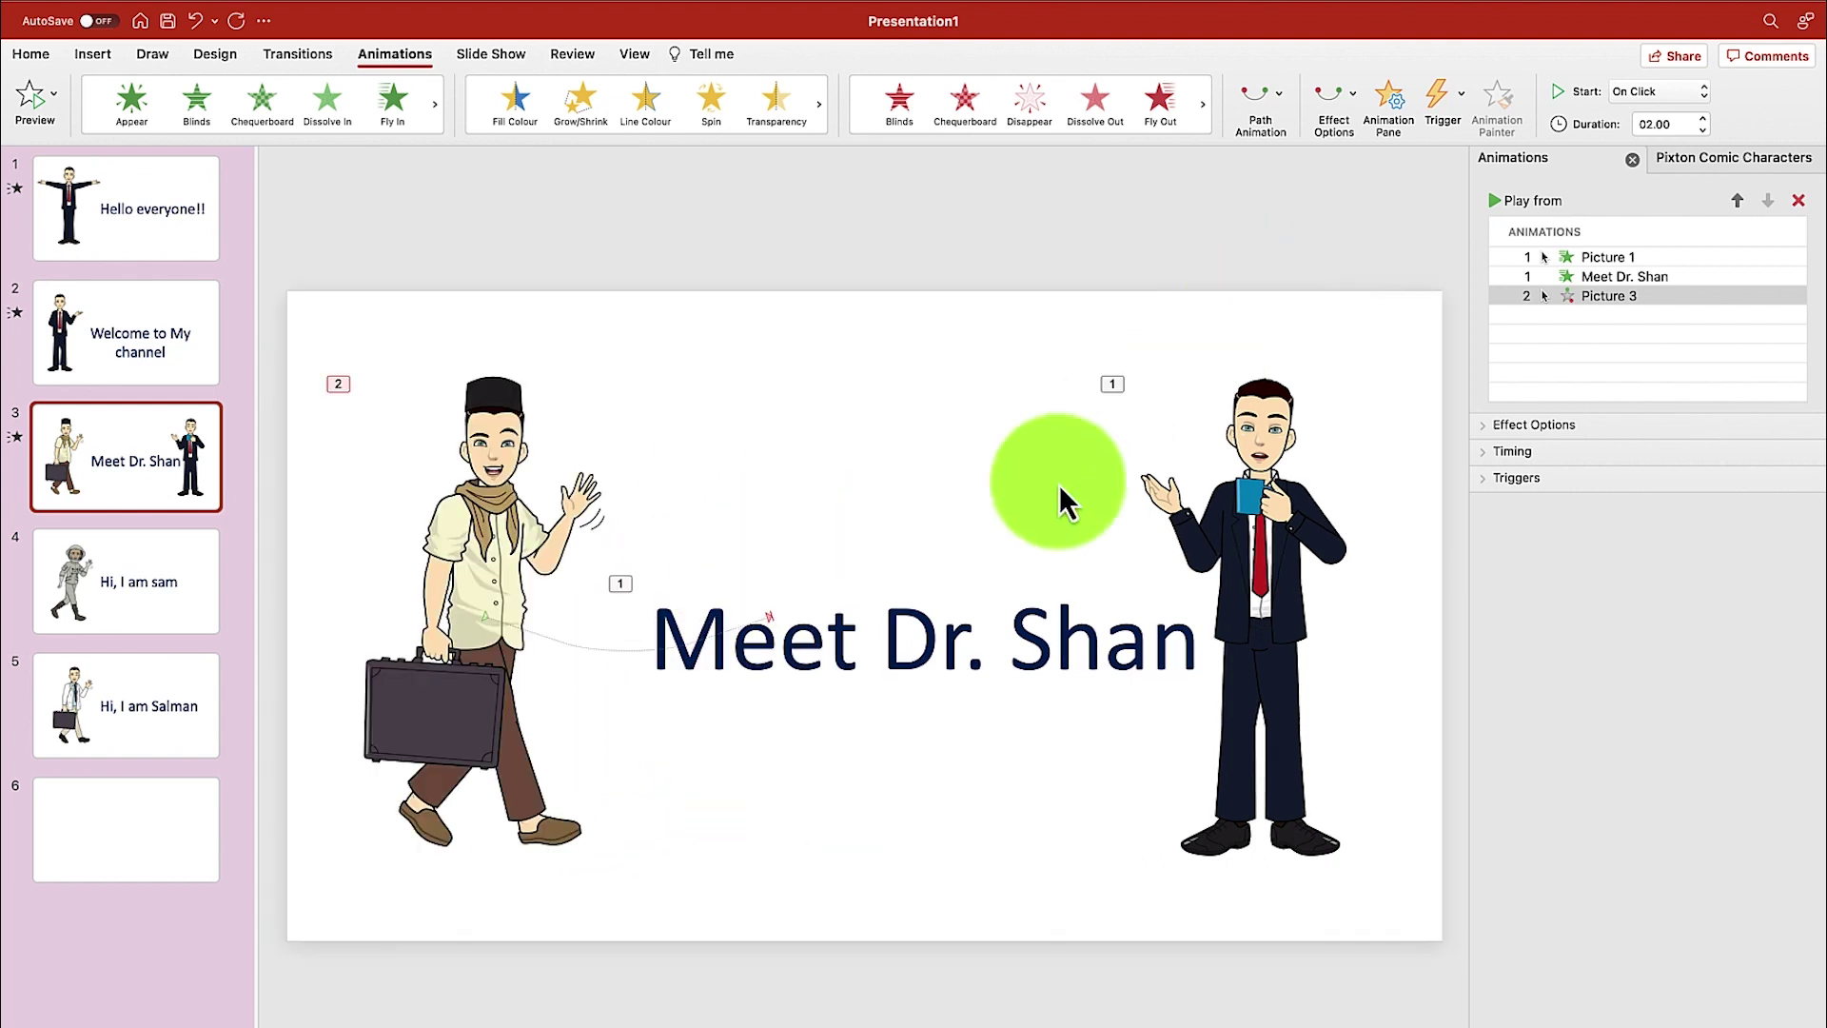
left_click_drag(488, 629, 441, 614)
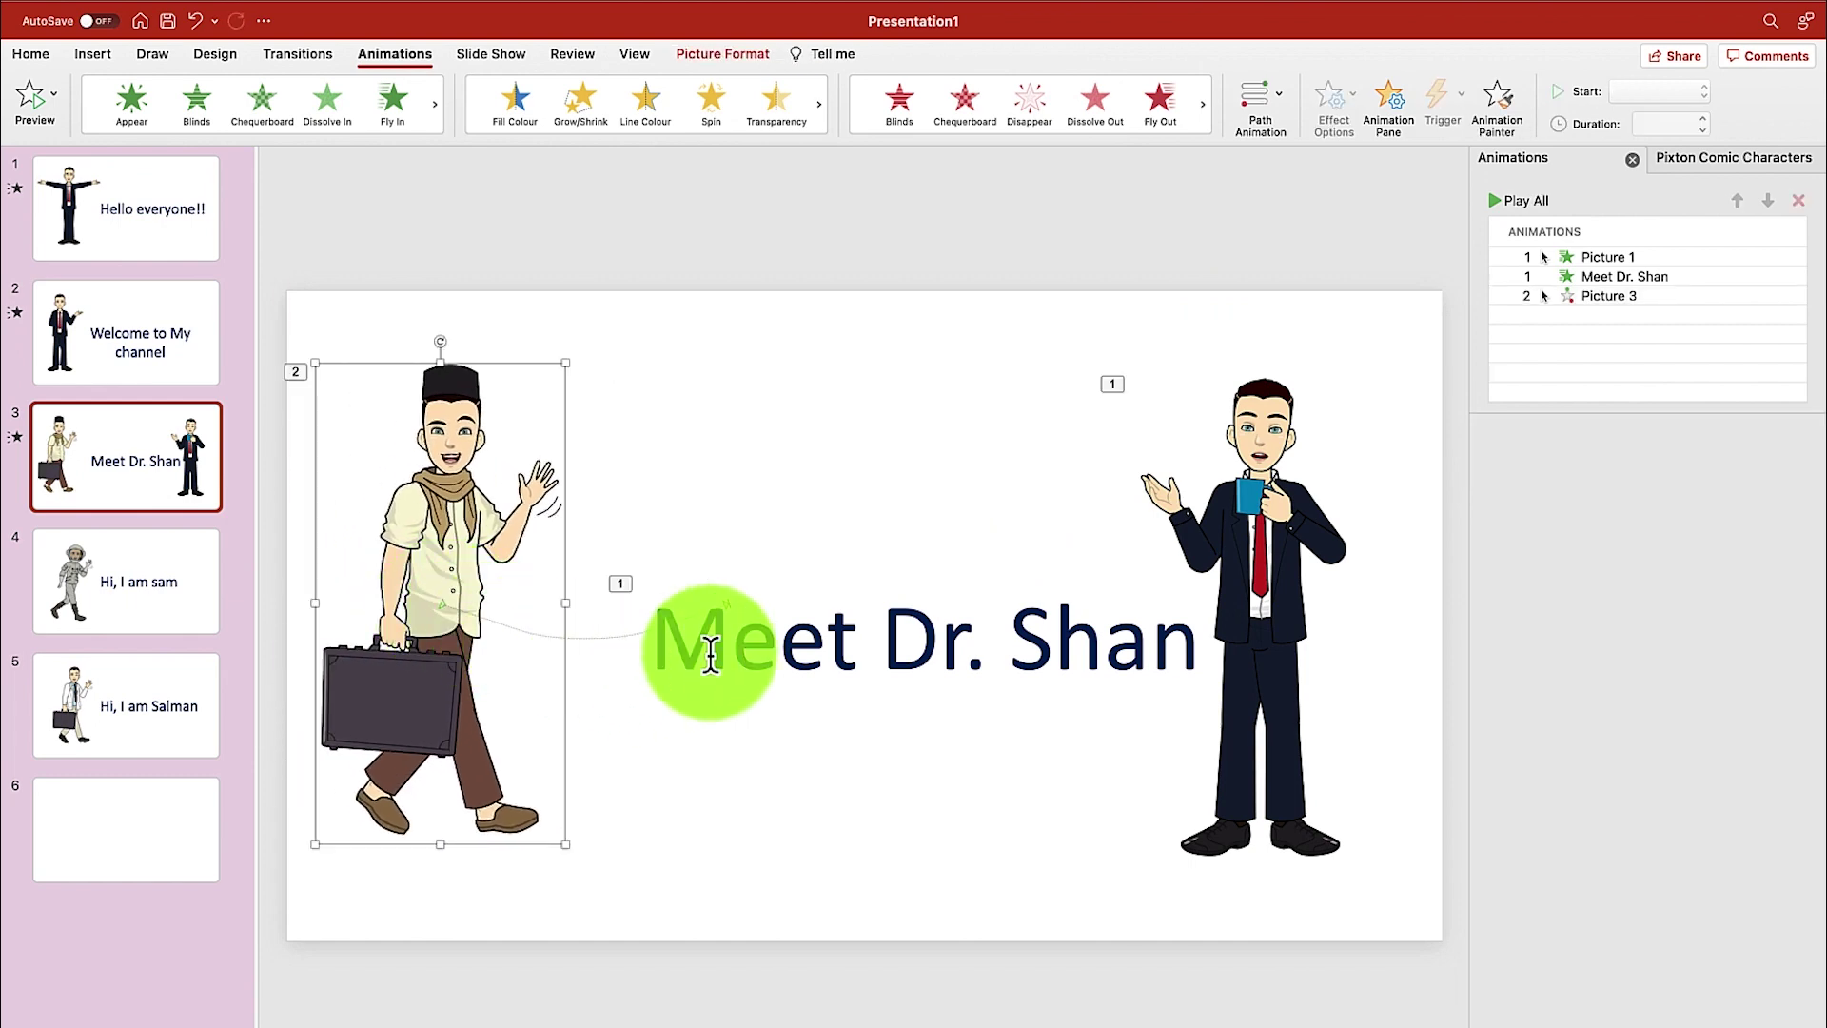
left_click(470, 628)
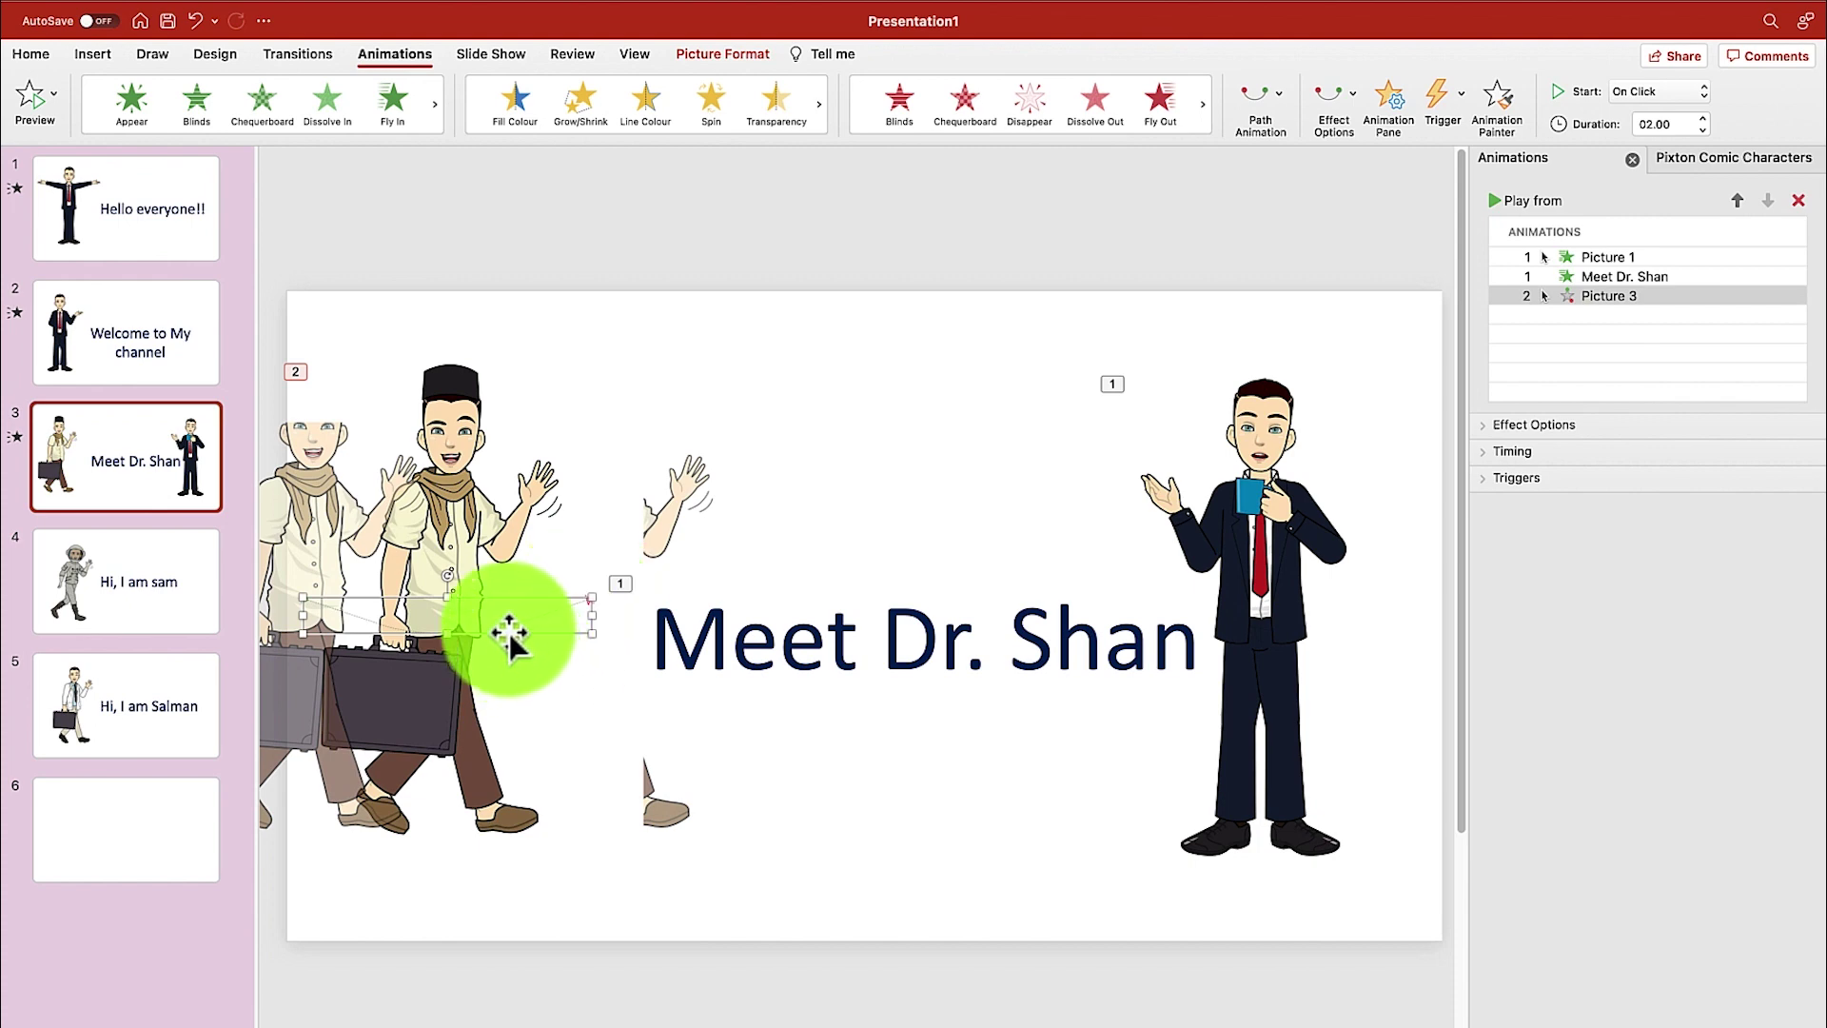
left_click_drag(505, 632, 338, 649)
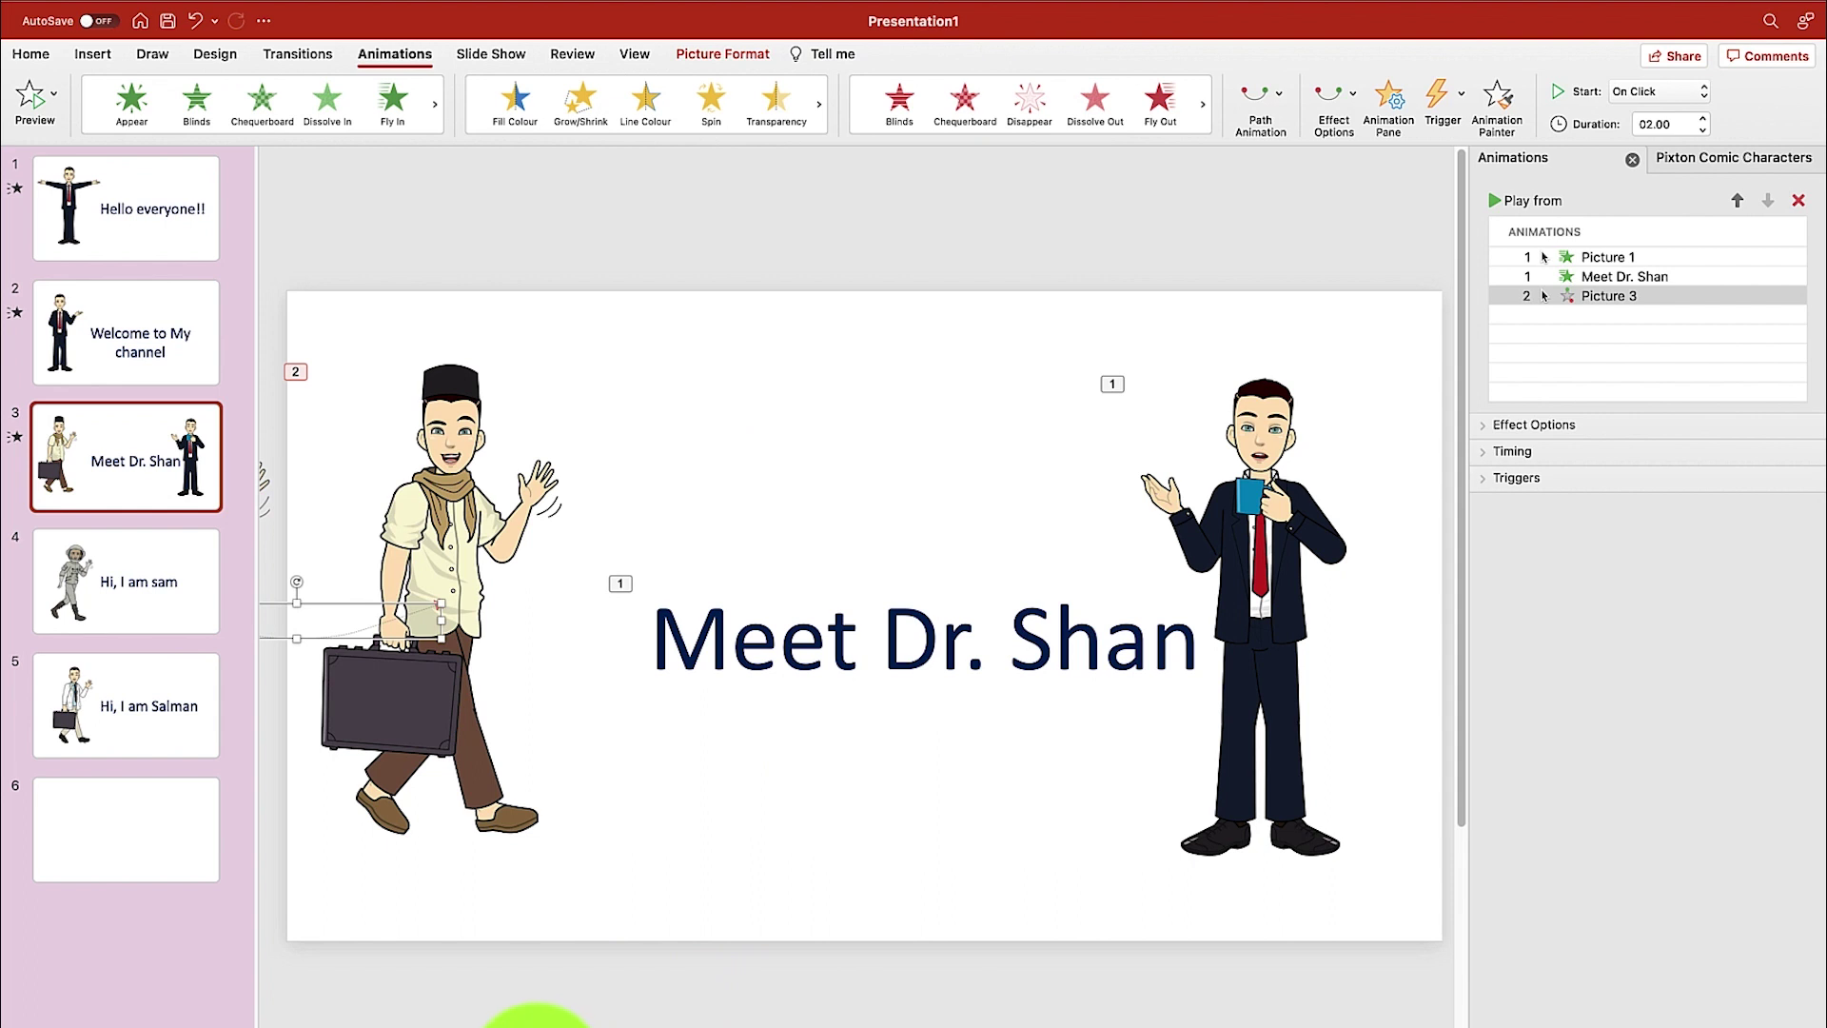
left_click(1496, 202)
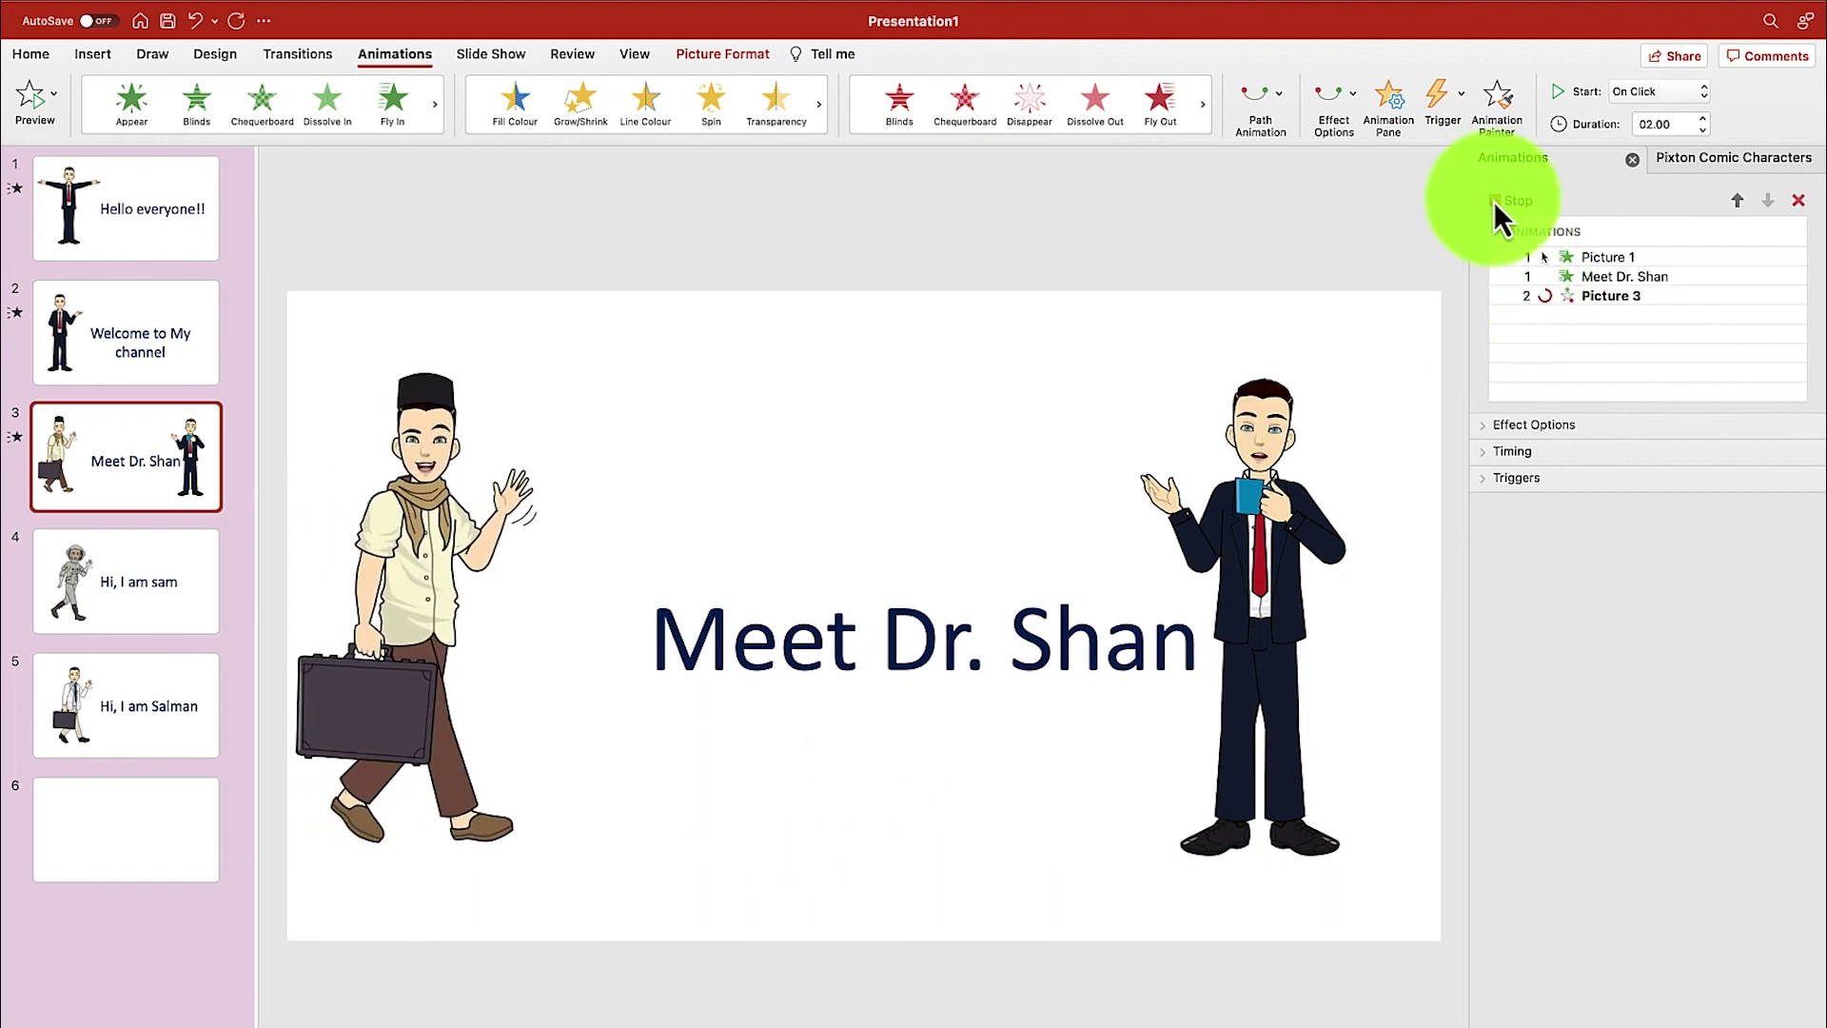
left_click(129, 597)
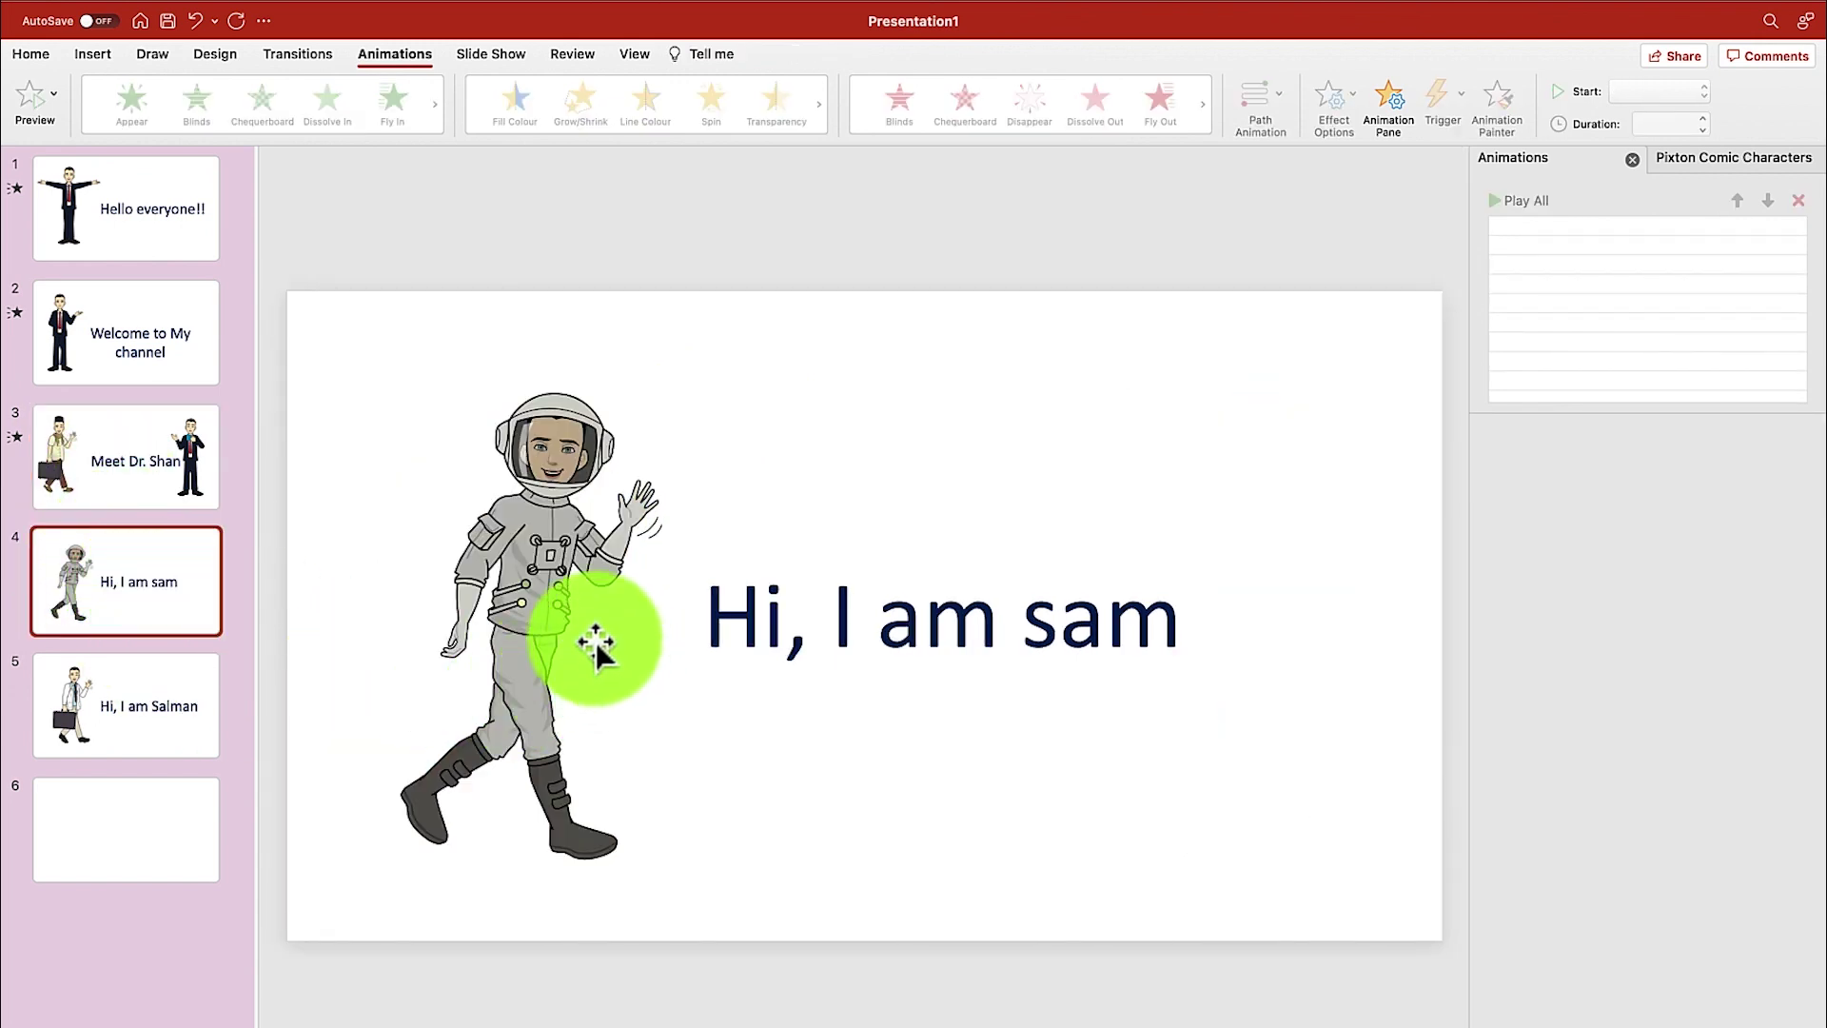
Step: Give slide 4's astronaut a Float In entrance animation
left_click(573, 595)
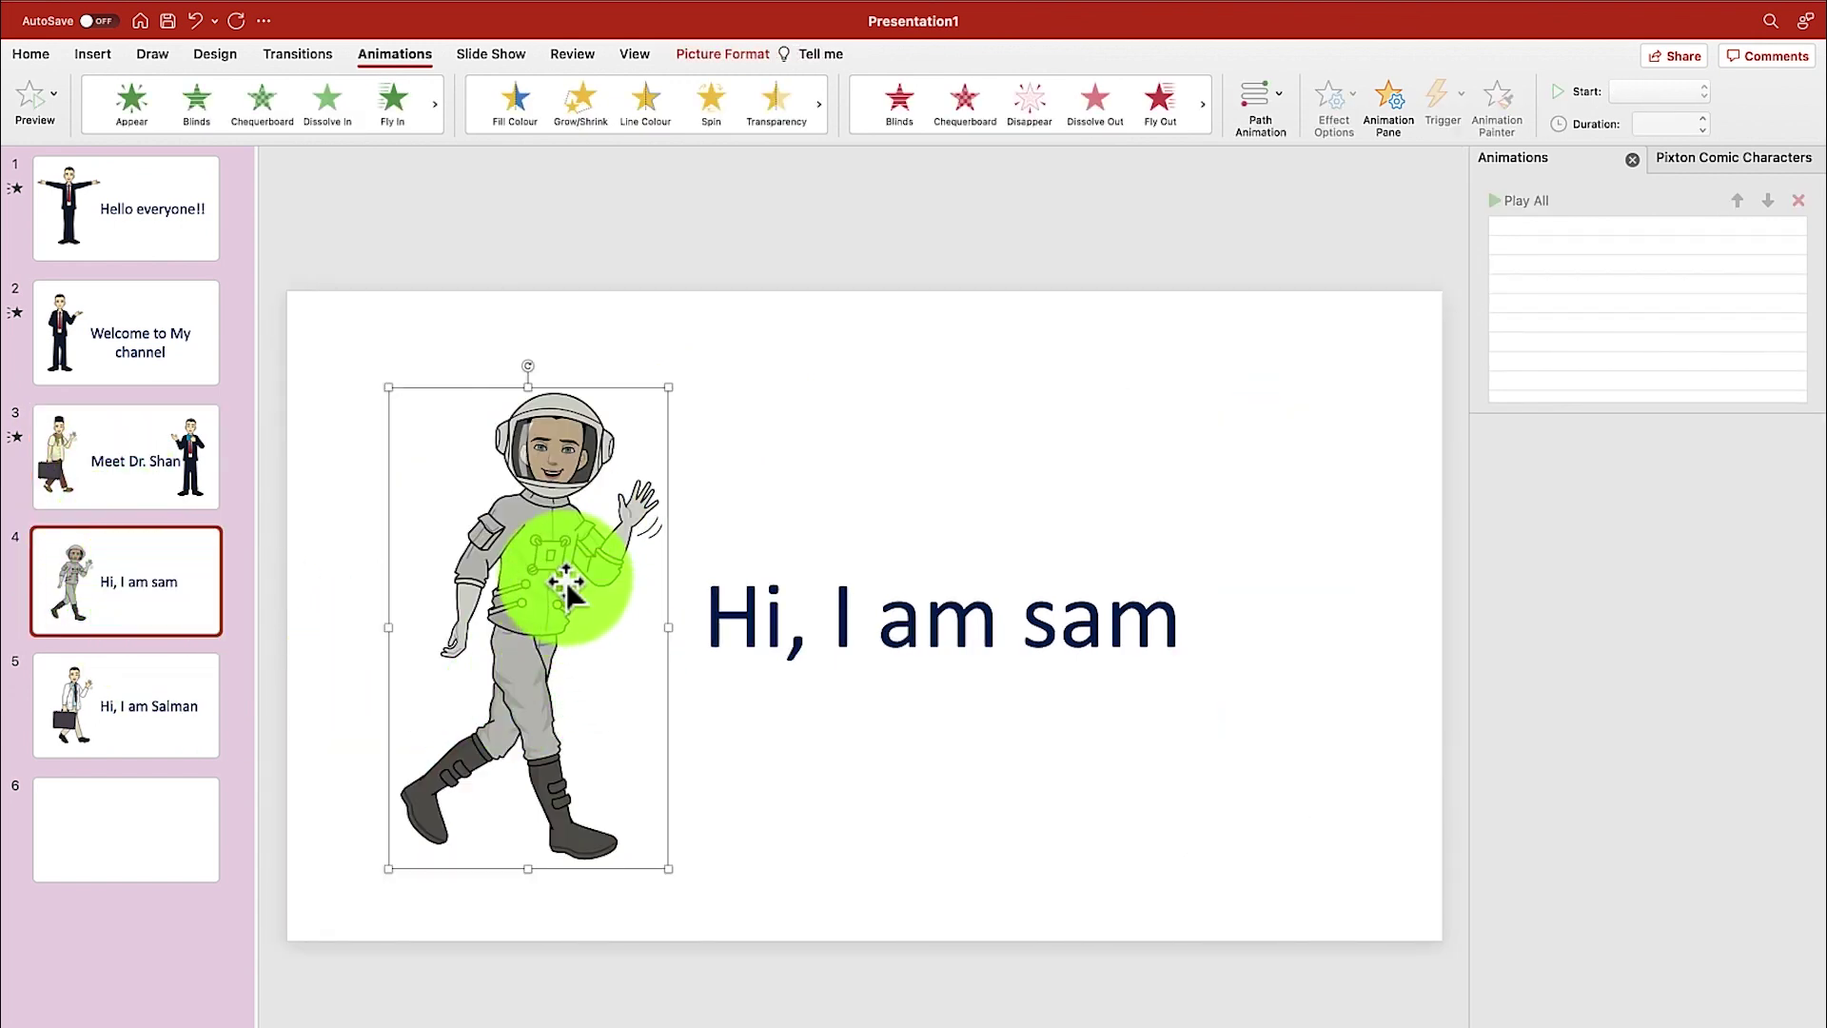
left_click(265, 140)
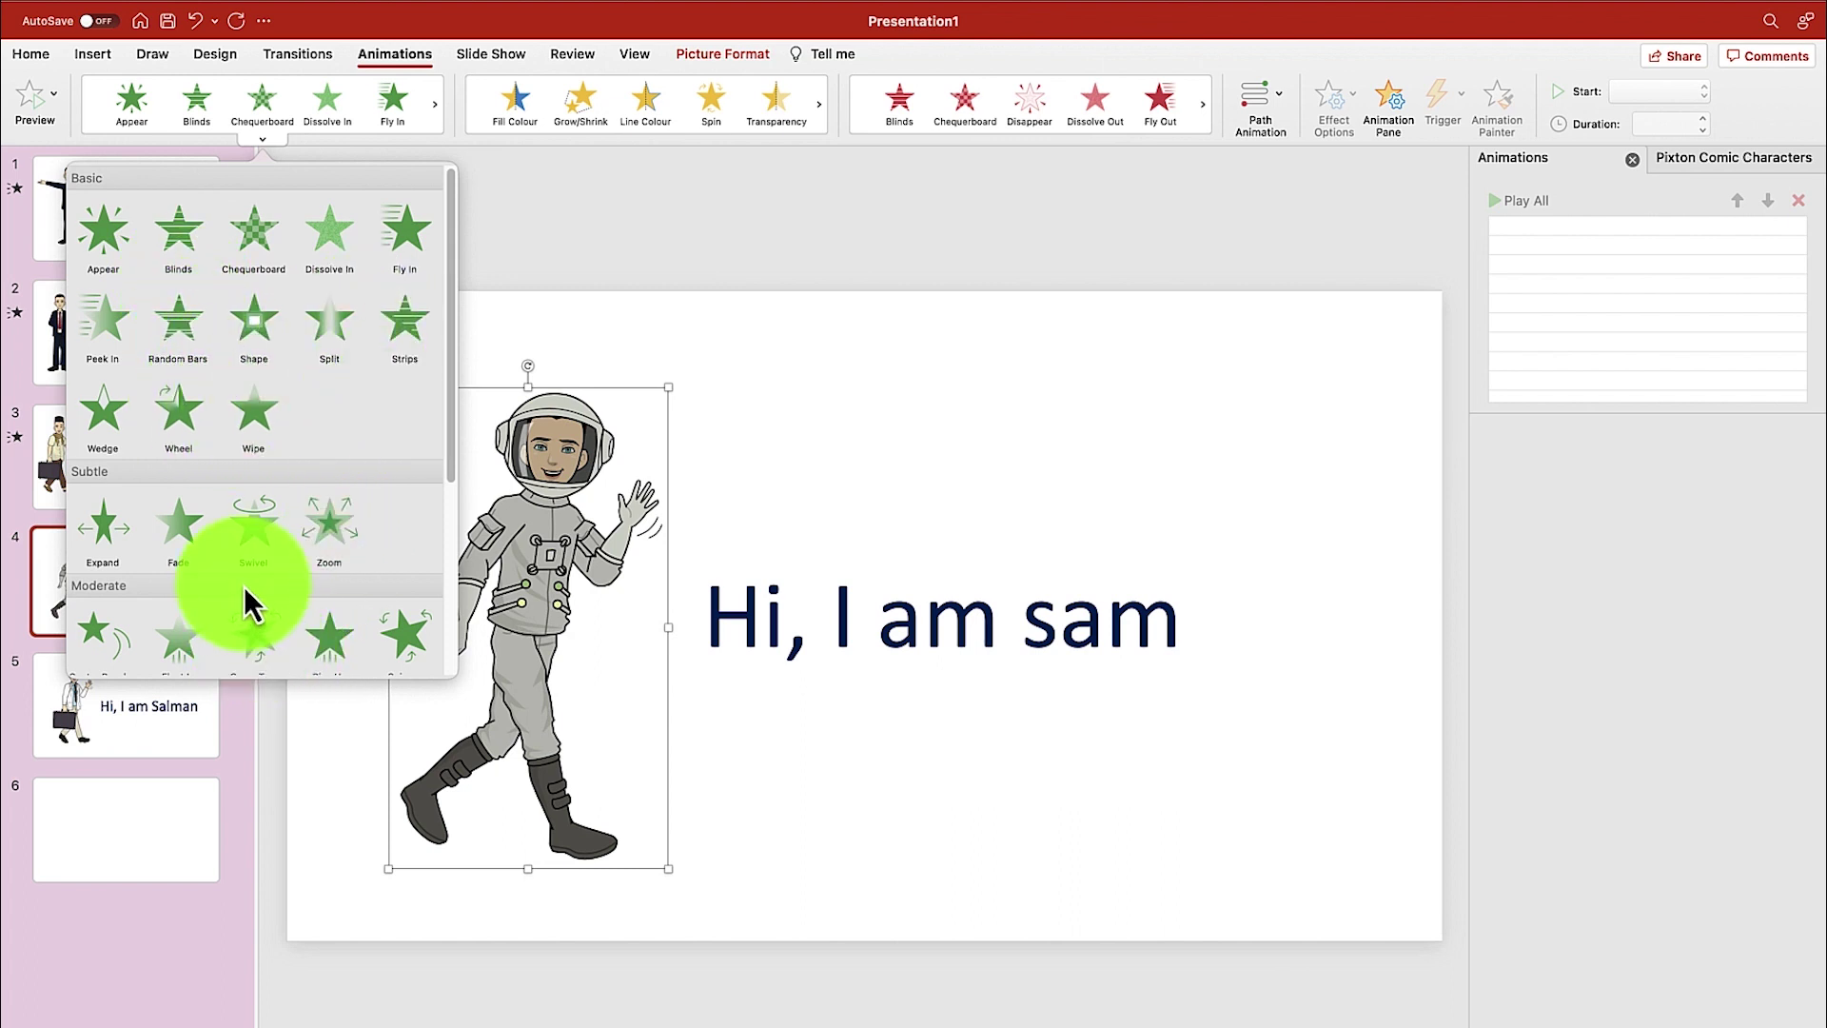
scroll(242, 590, "down", 1)
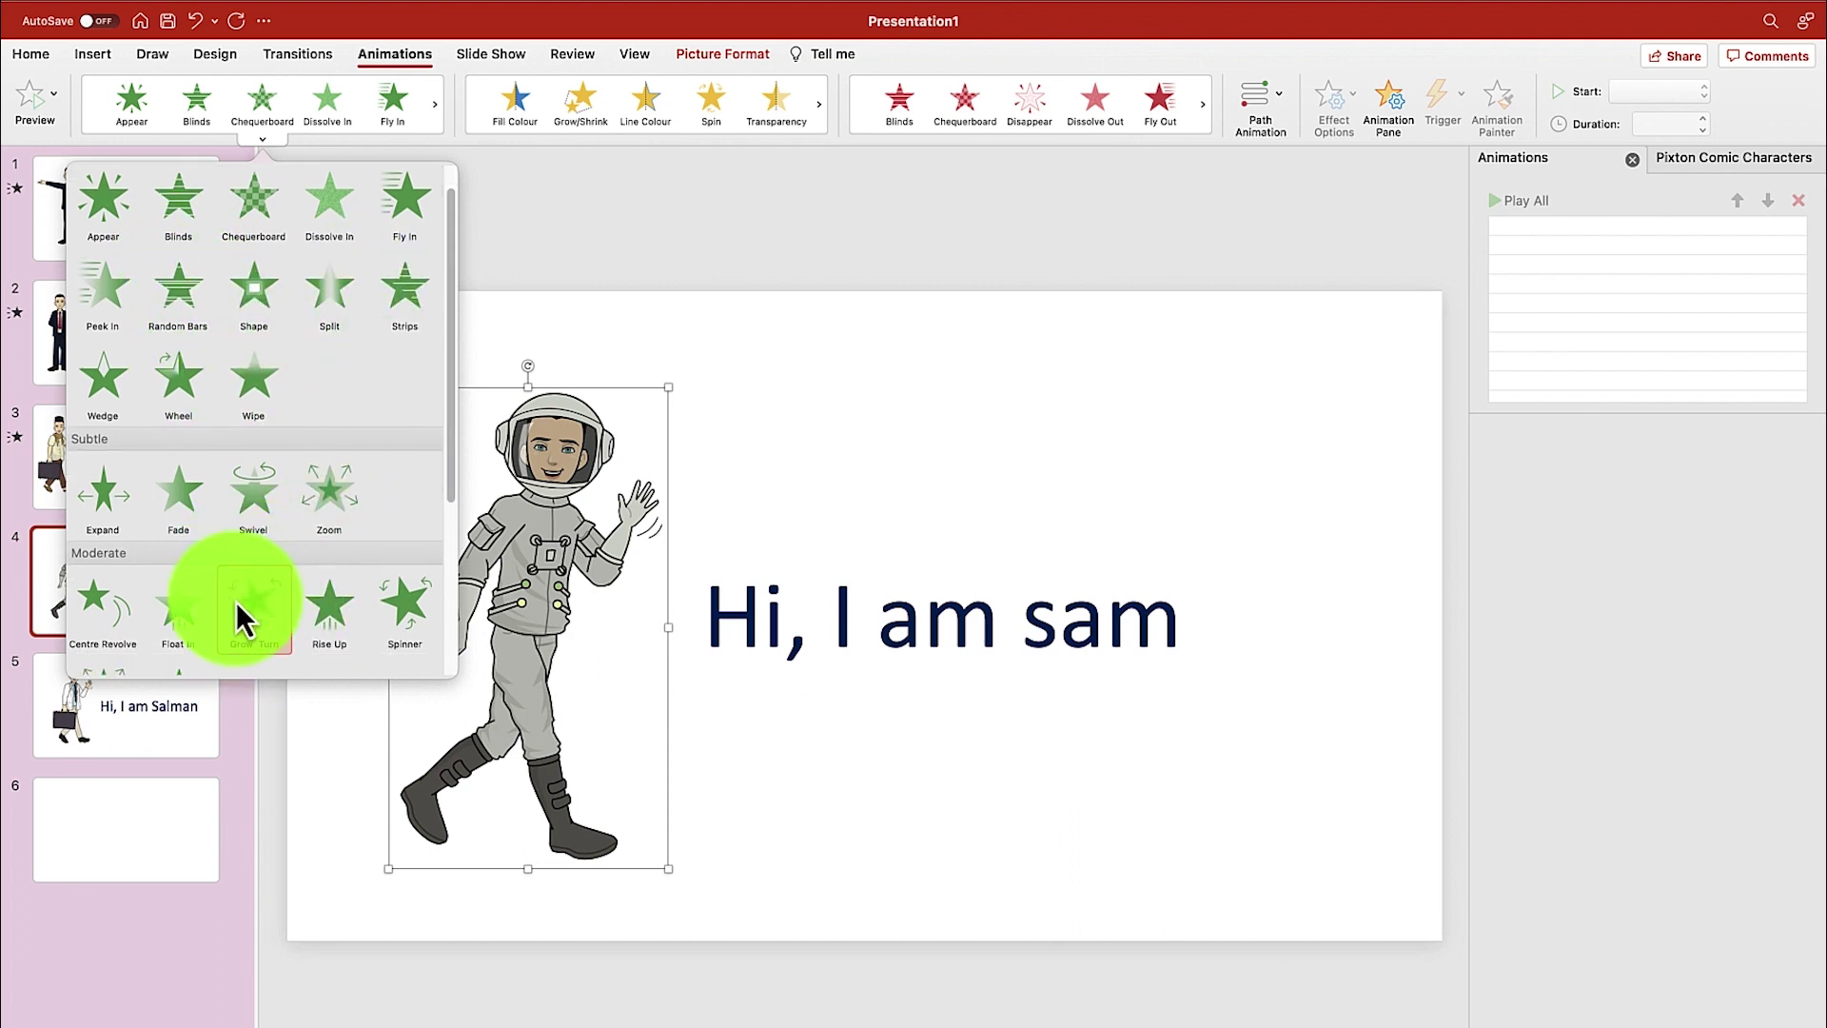
left_click(186, 615)
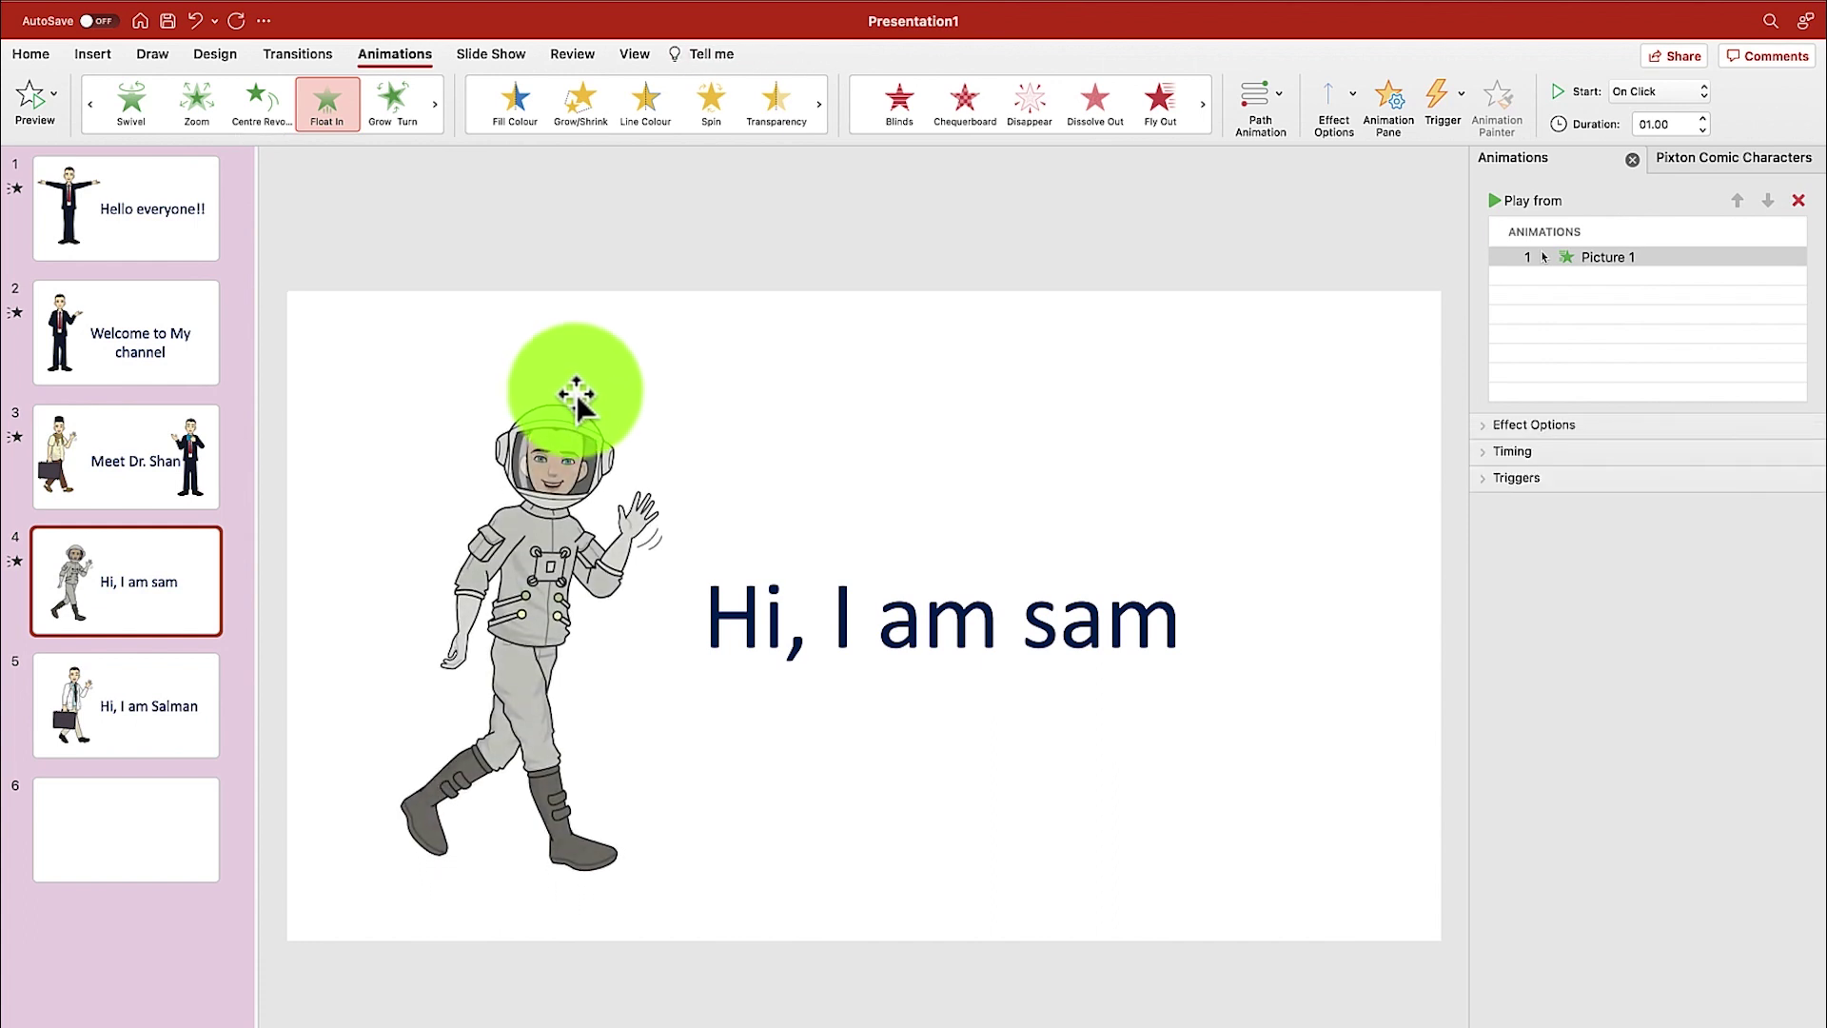
Step: Give the 'Hi, I am sam' caption a Wipe entrance, then duplicate the 'Hi, I am Salman' slide
left_click(809, 621)
left_click(855, 570)
left_click(264, 139)
left_click(257, 436)
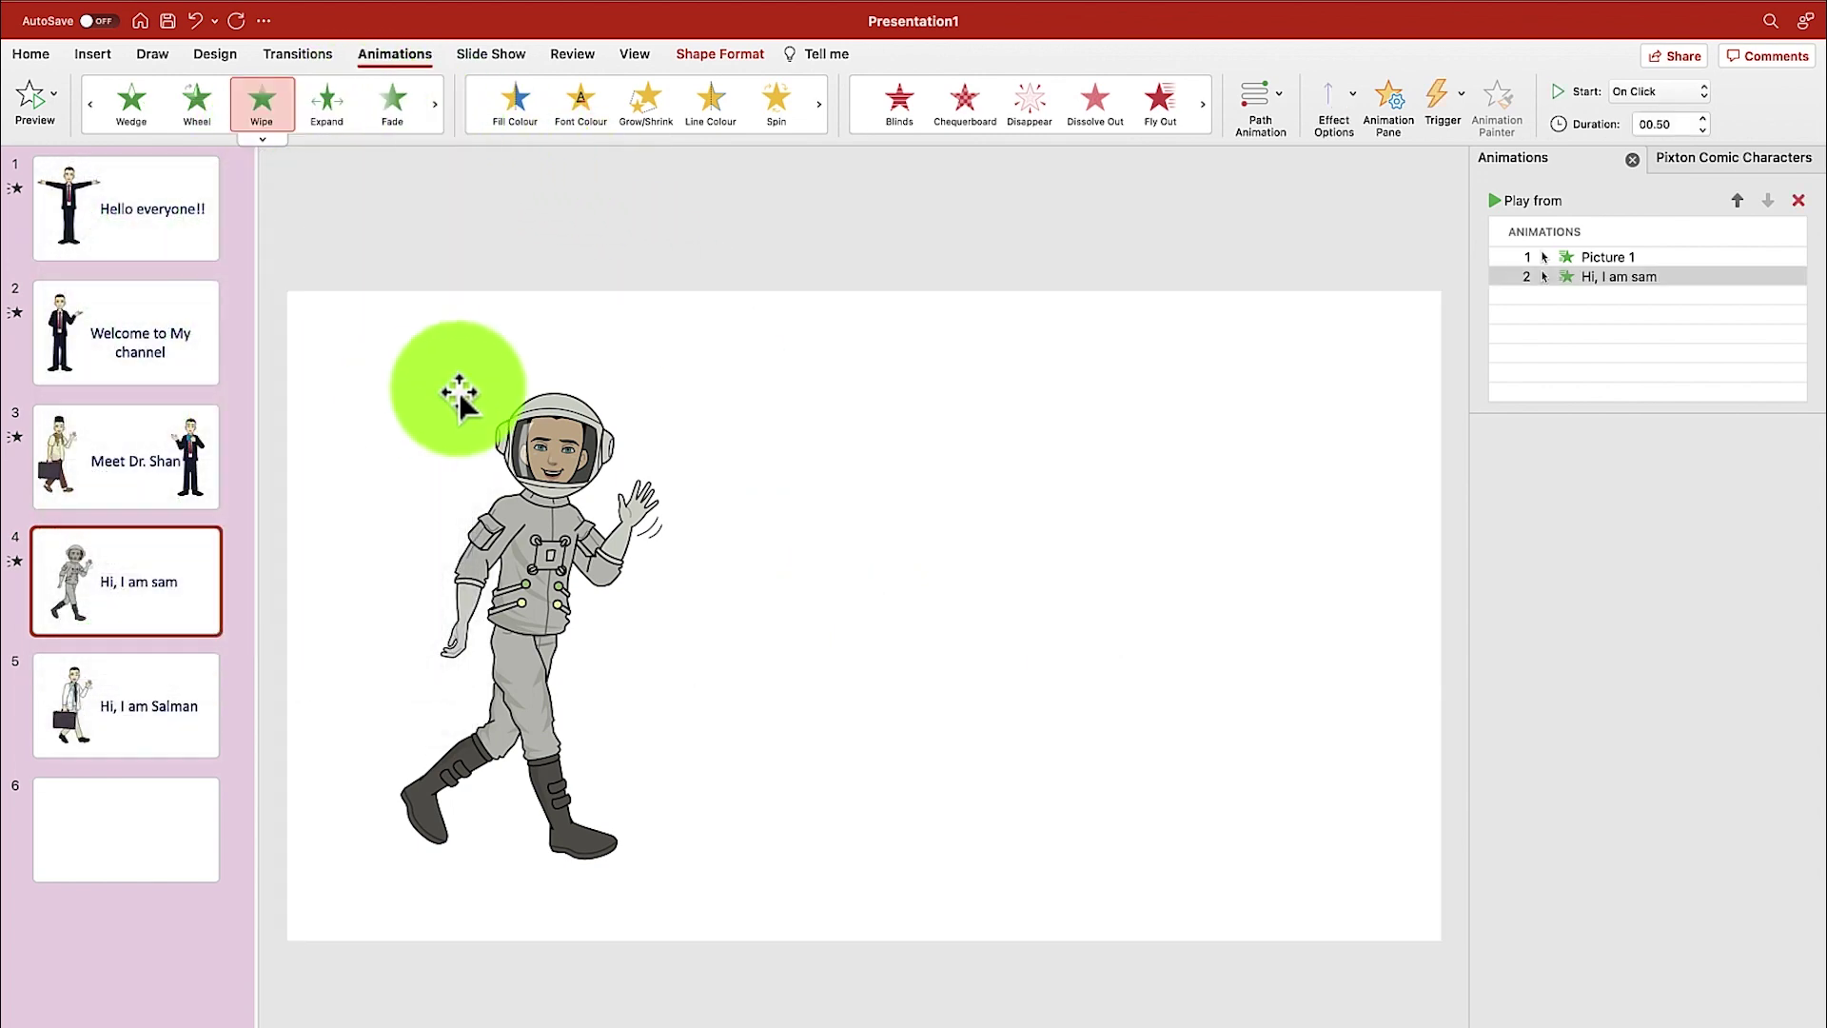
left_click(141, 737)
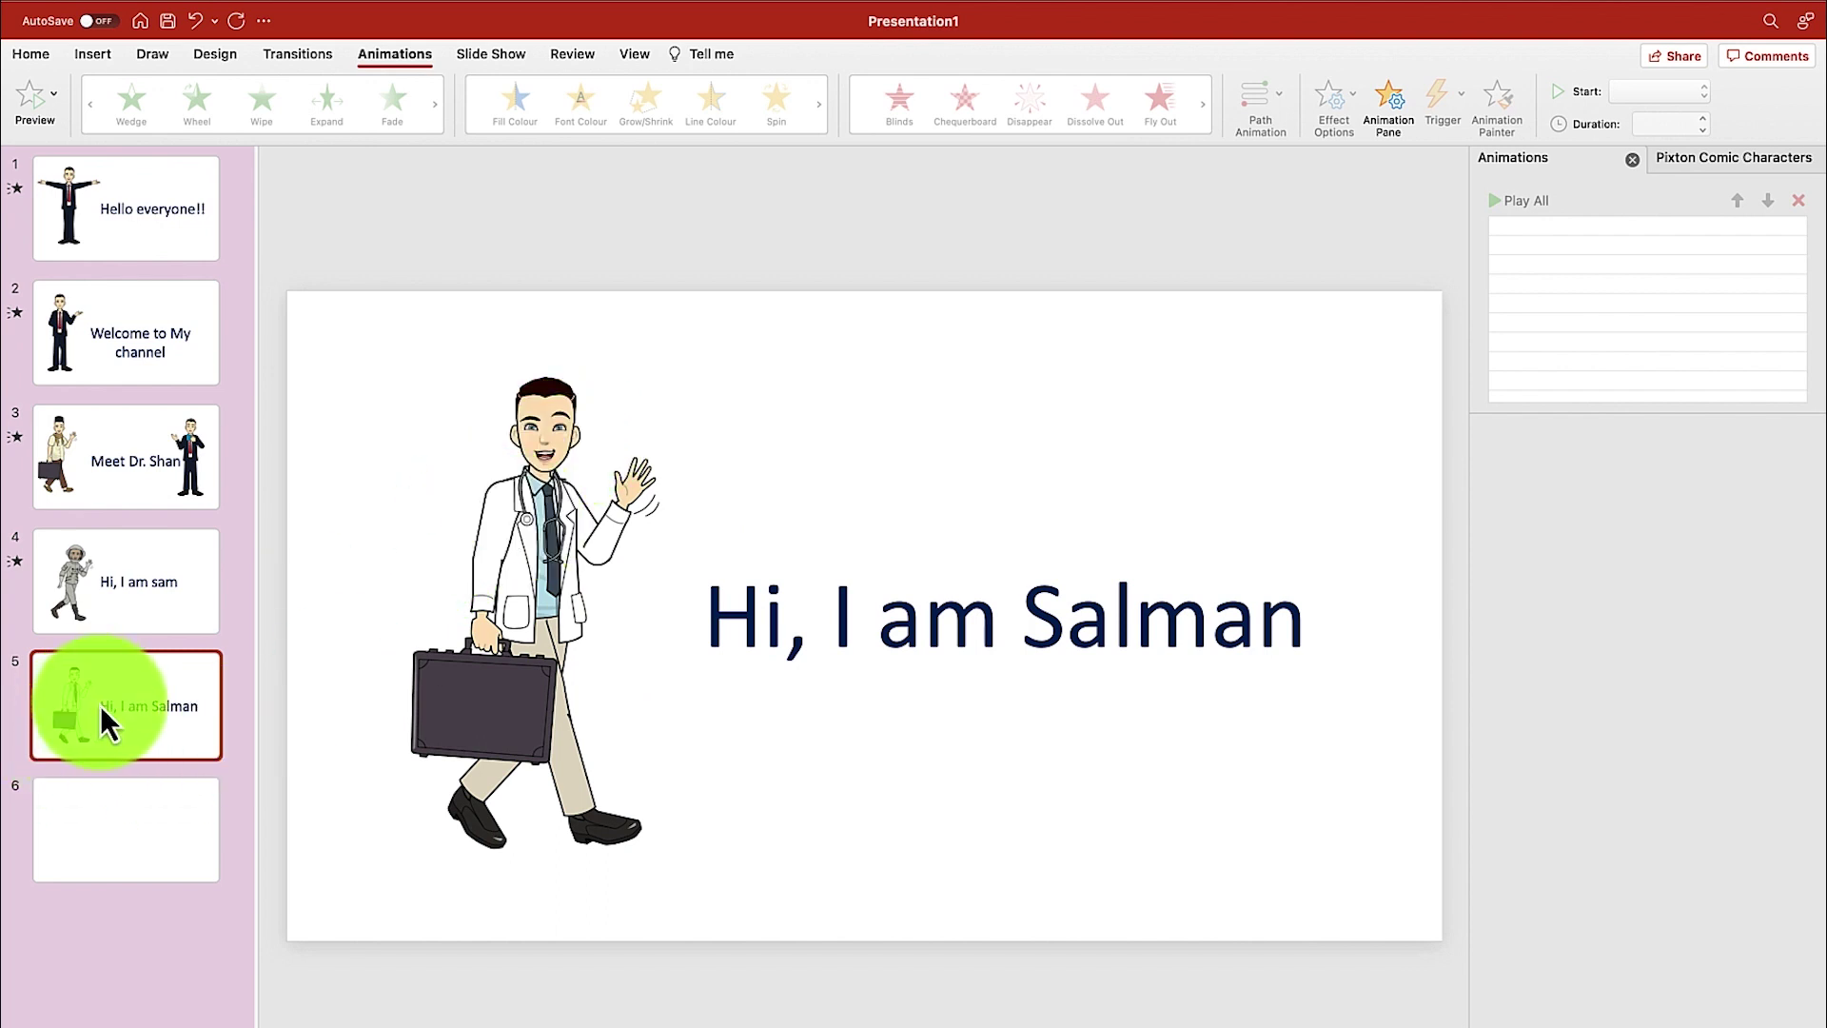
key("super+d")
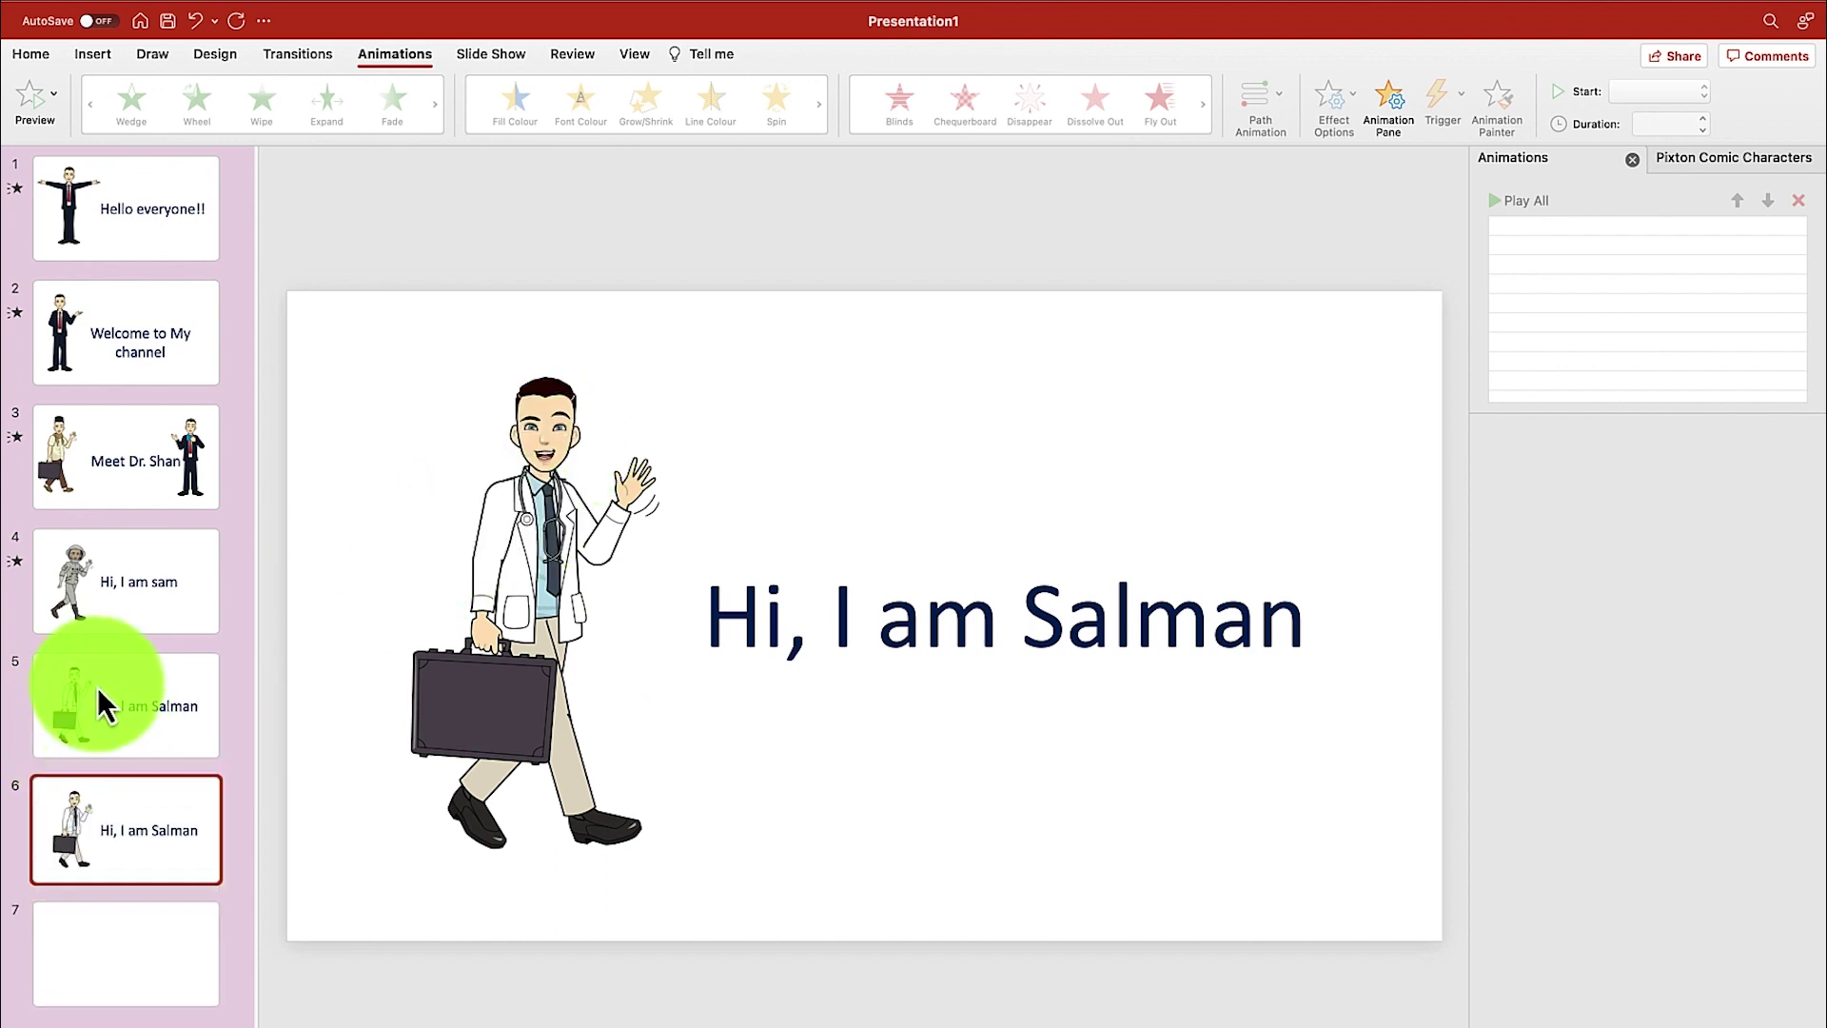
Step: Move slide 5's doctor picture off the slide's left edge
left_click(185, 679)
left_click(554, 526)
left_click_drag(546, 530, 326, 571)
left_click(118, 792)
Step: Apply a Morph transition to slide 6
left_click(185, 796)
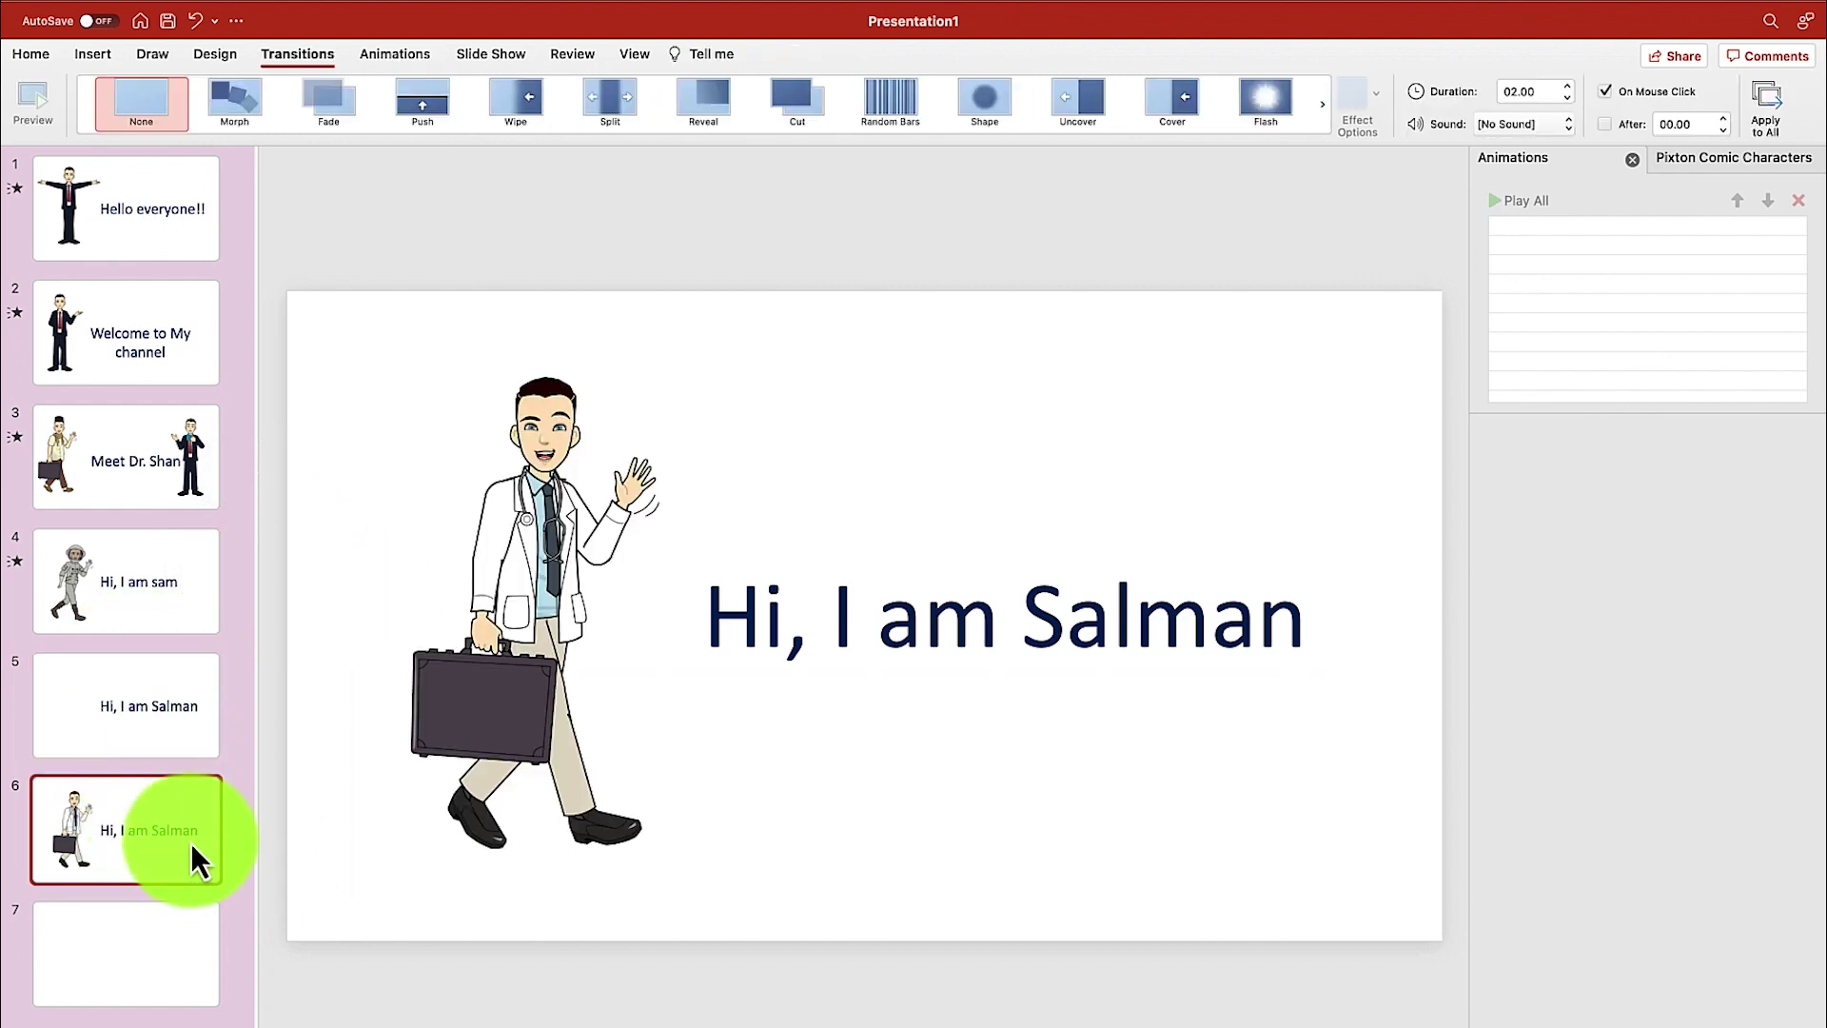
left_click(578, 514)
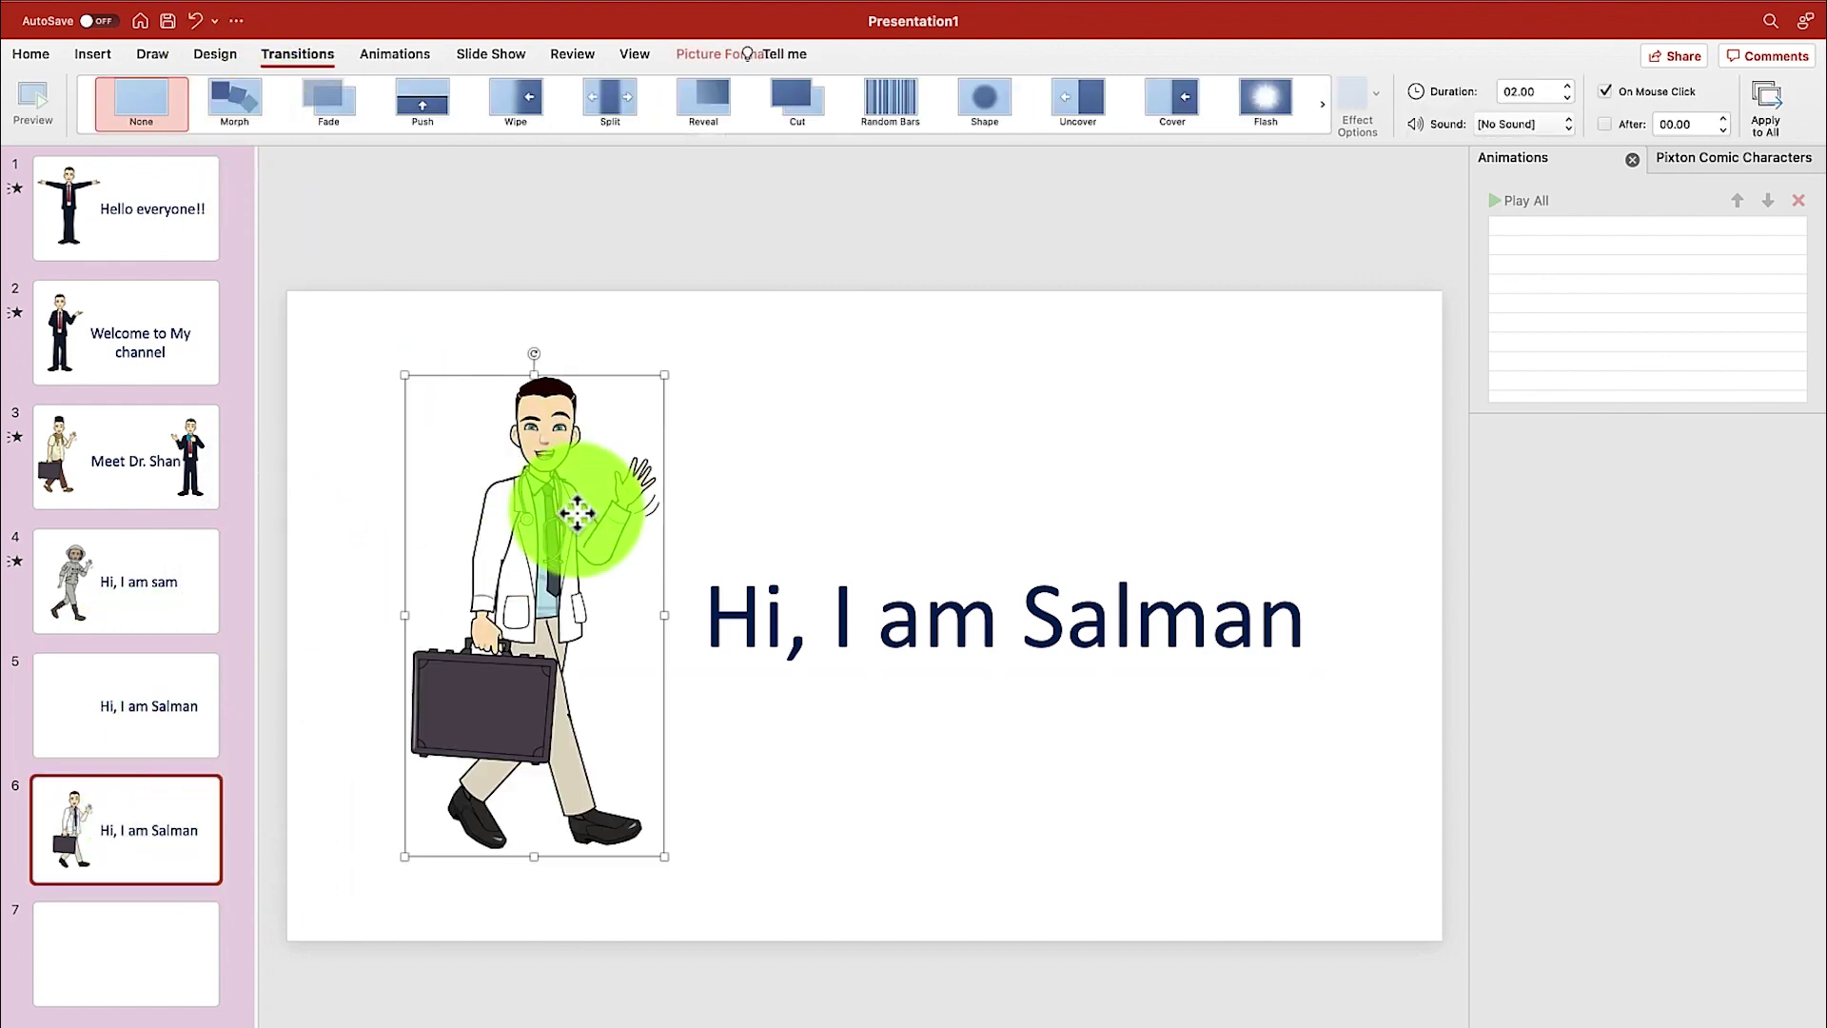
left_click(238, 101)
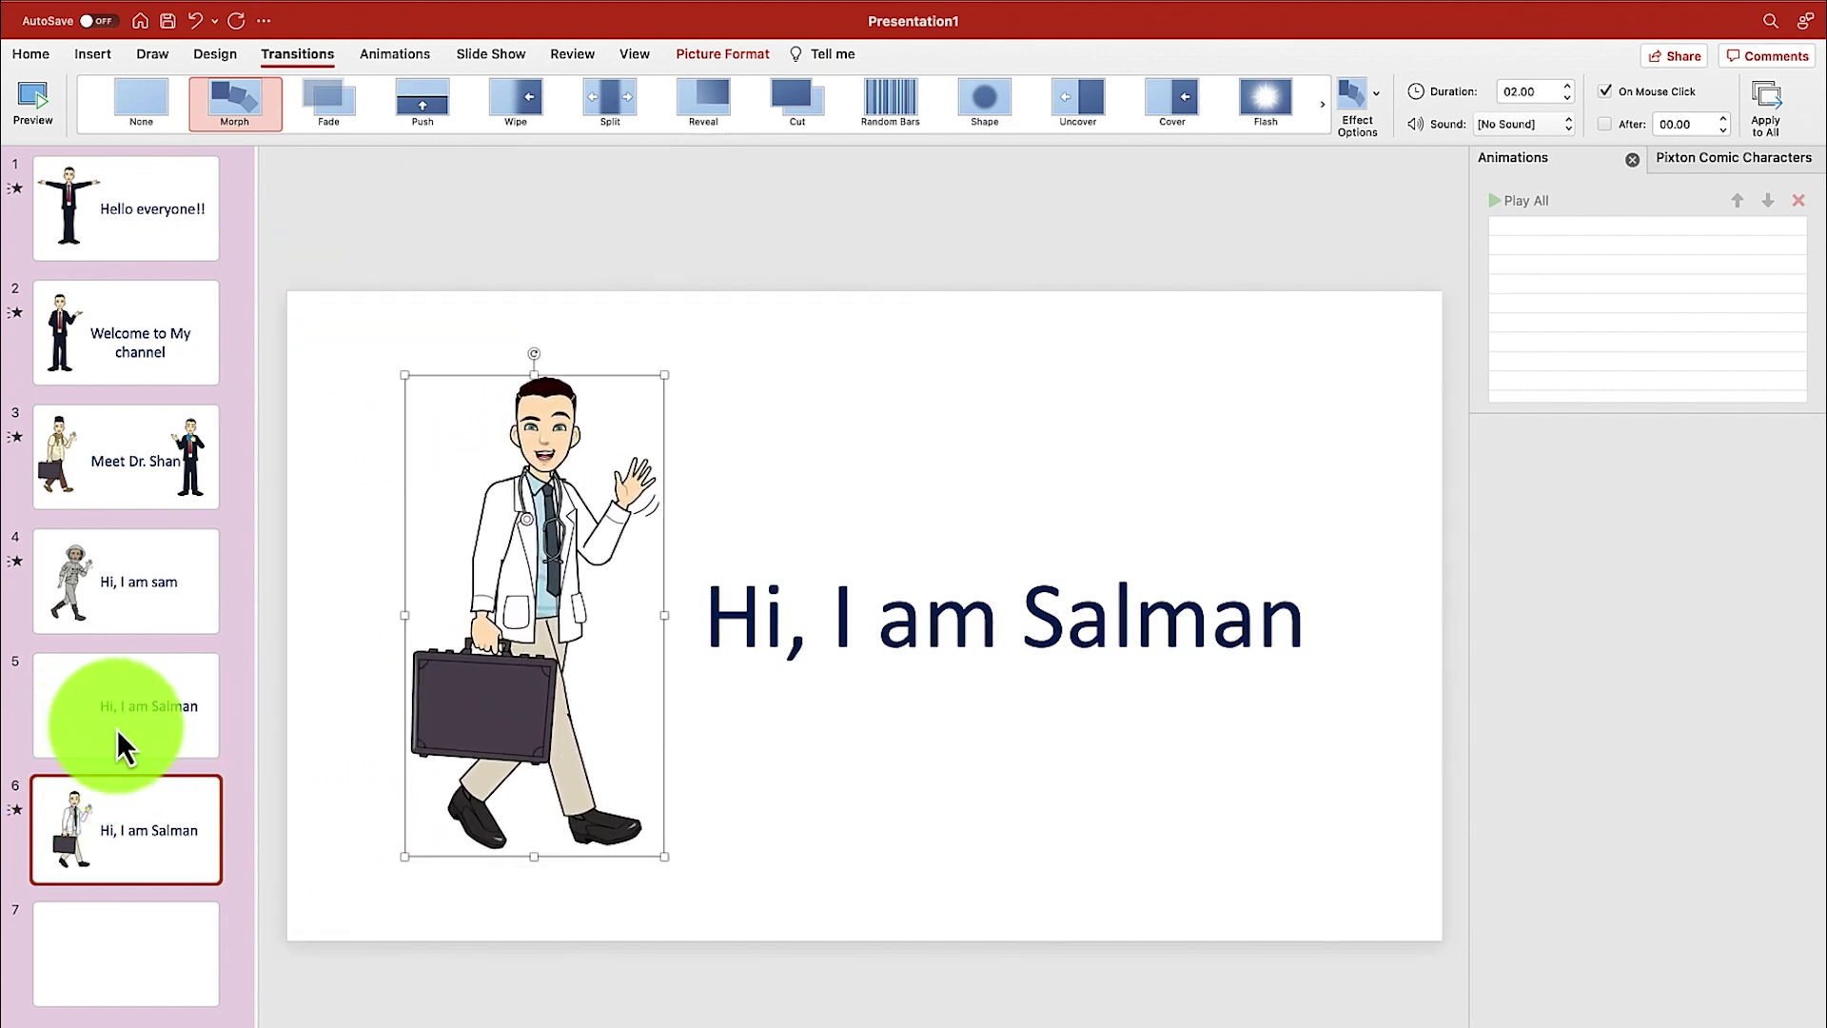
Step: Preview the slide show starting from slide 5
left_click(133, 682)
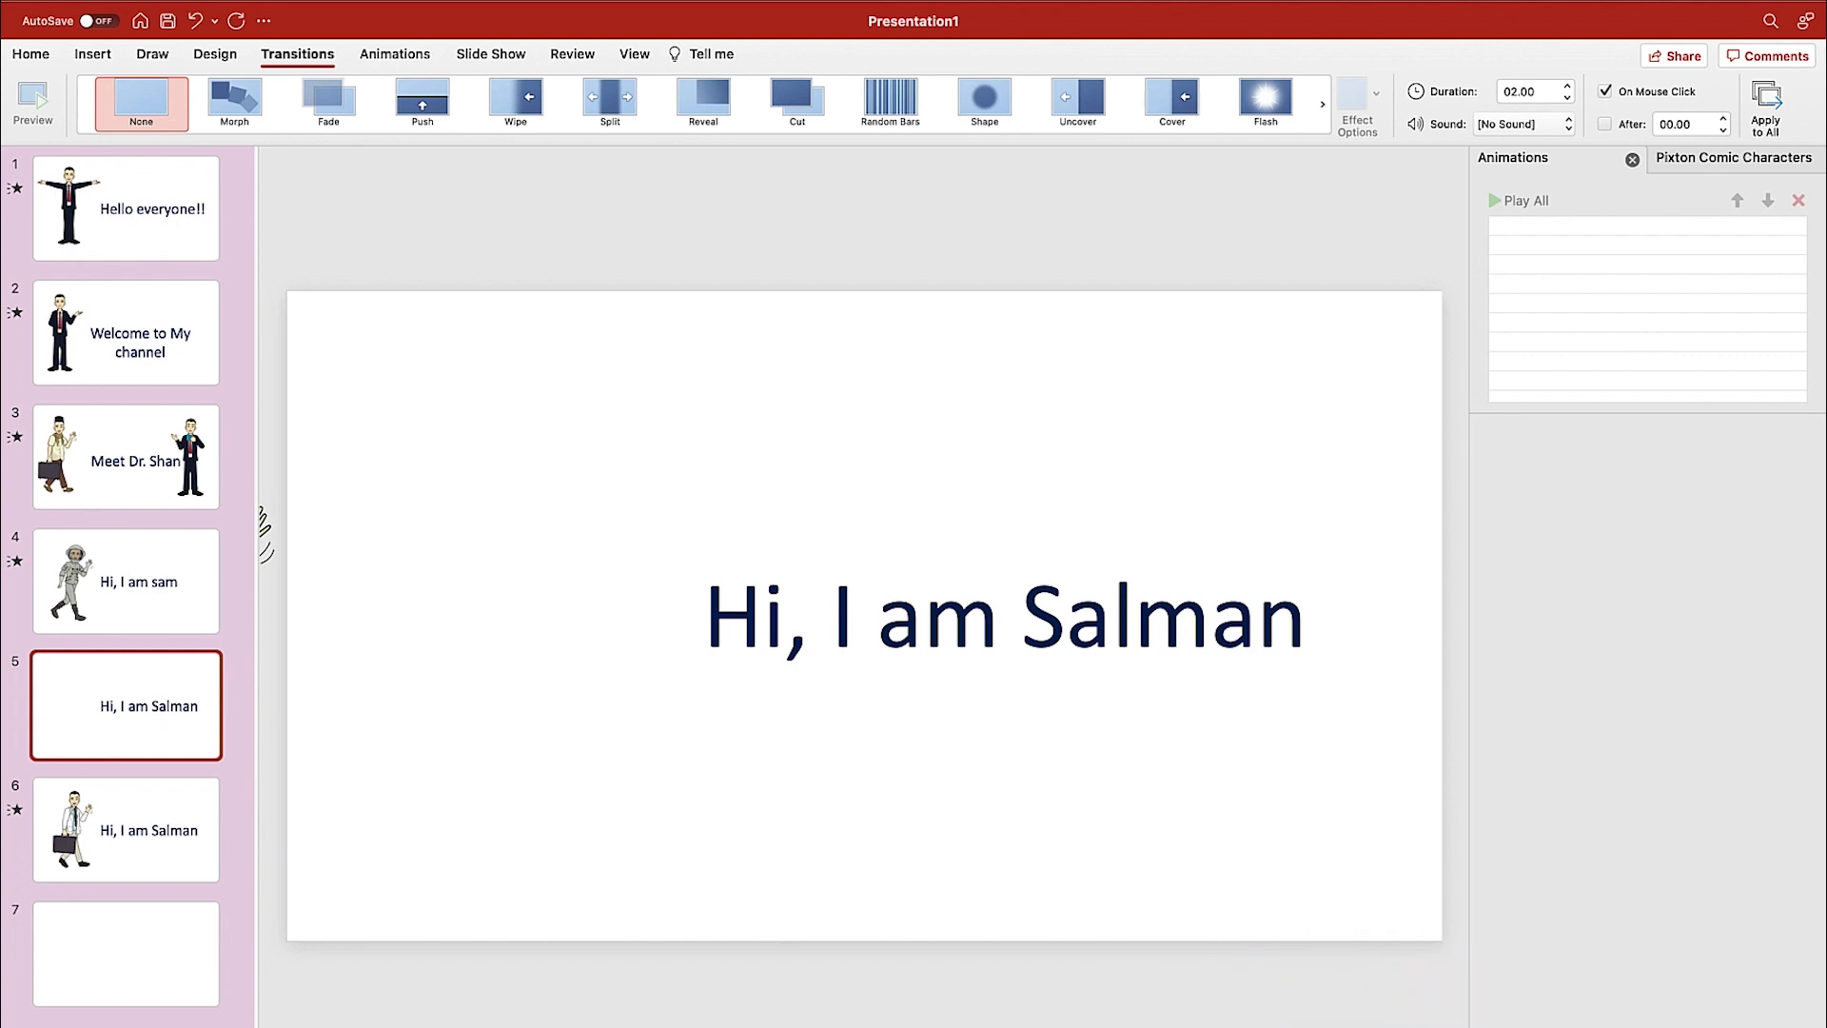
key("super+shift+Return")
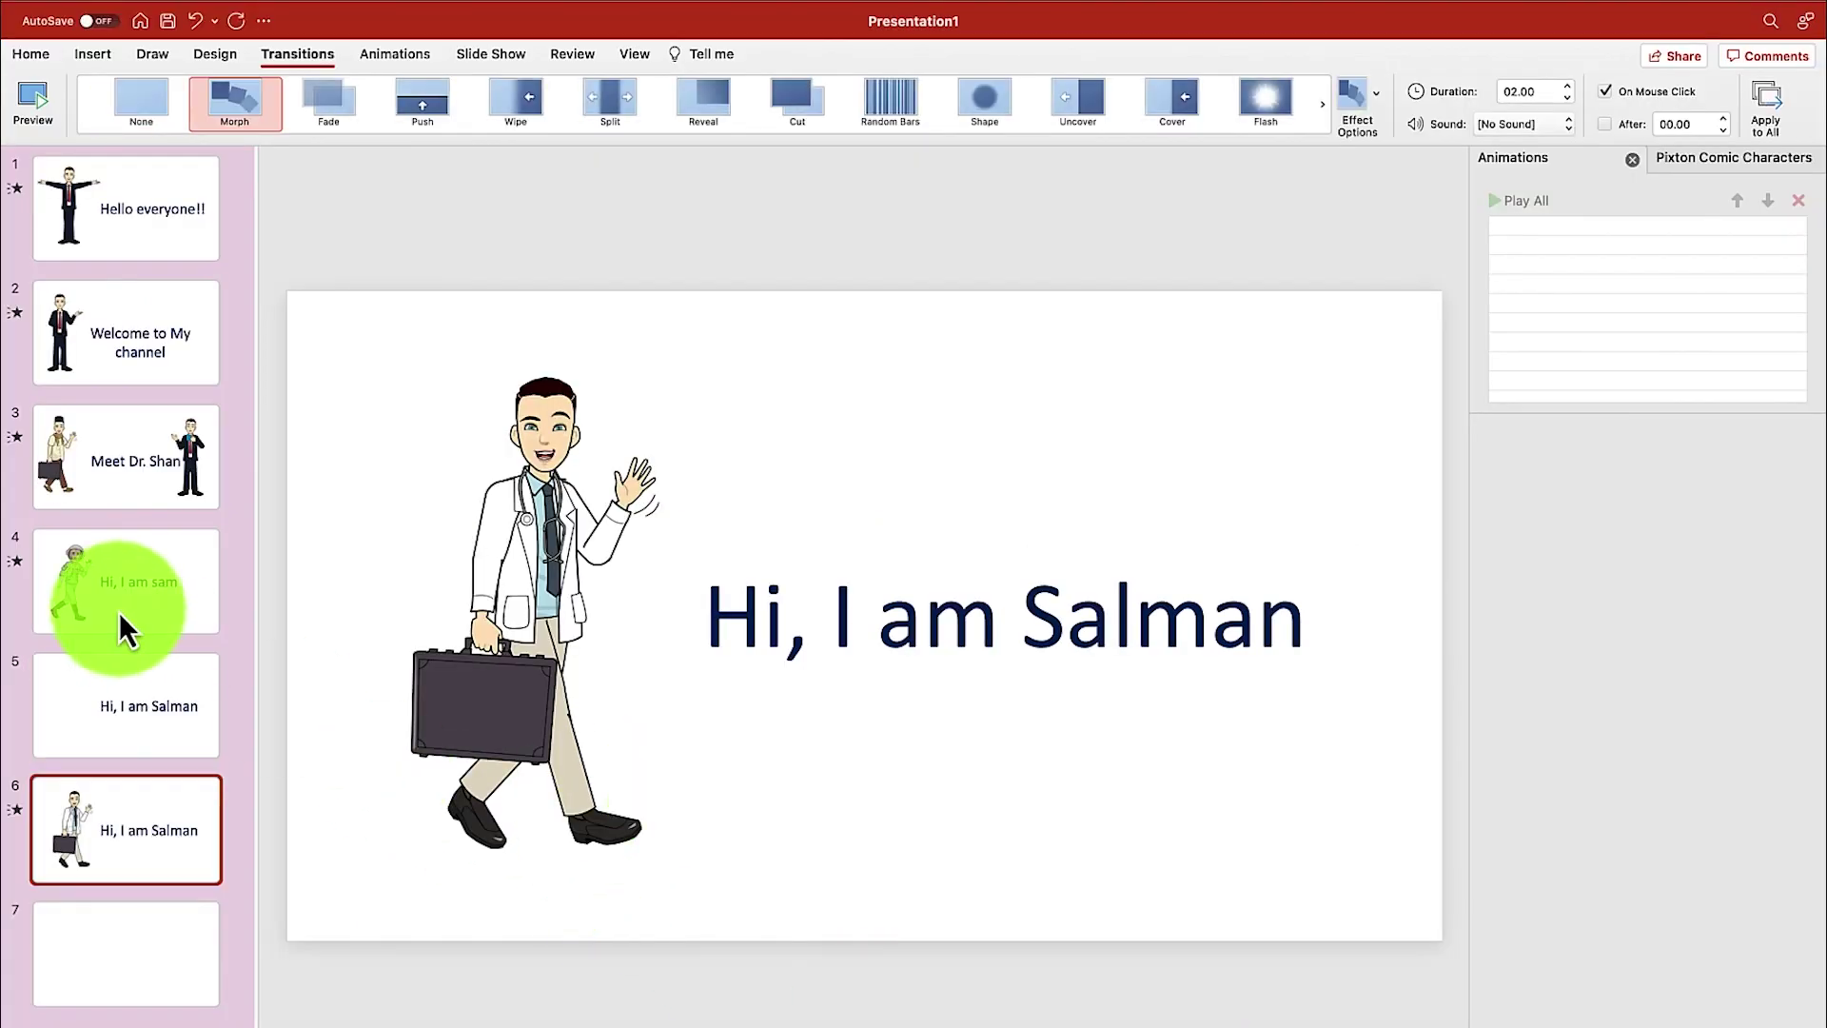
left_click(181, 236)
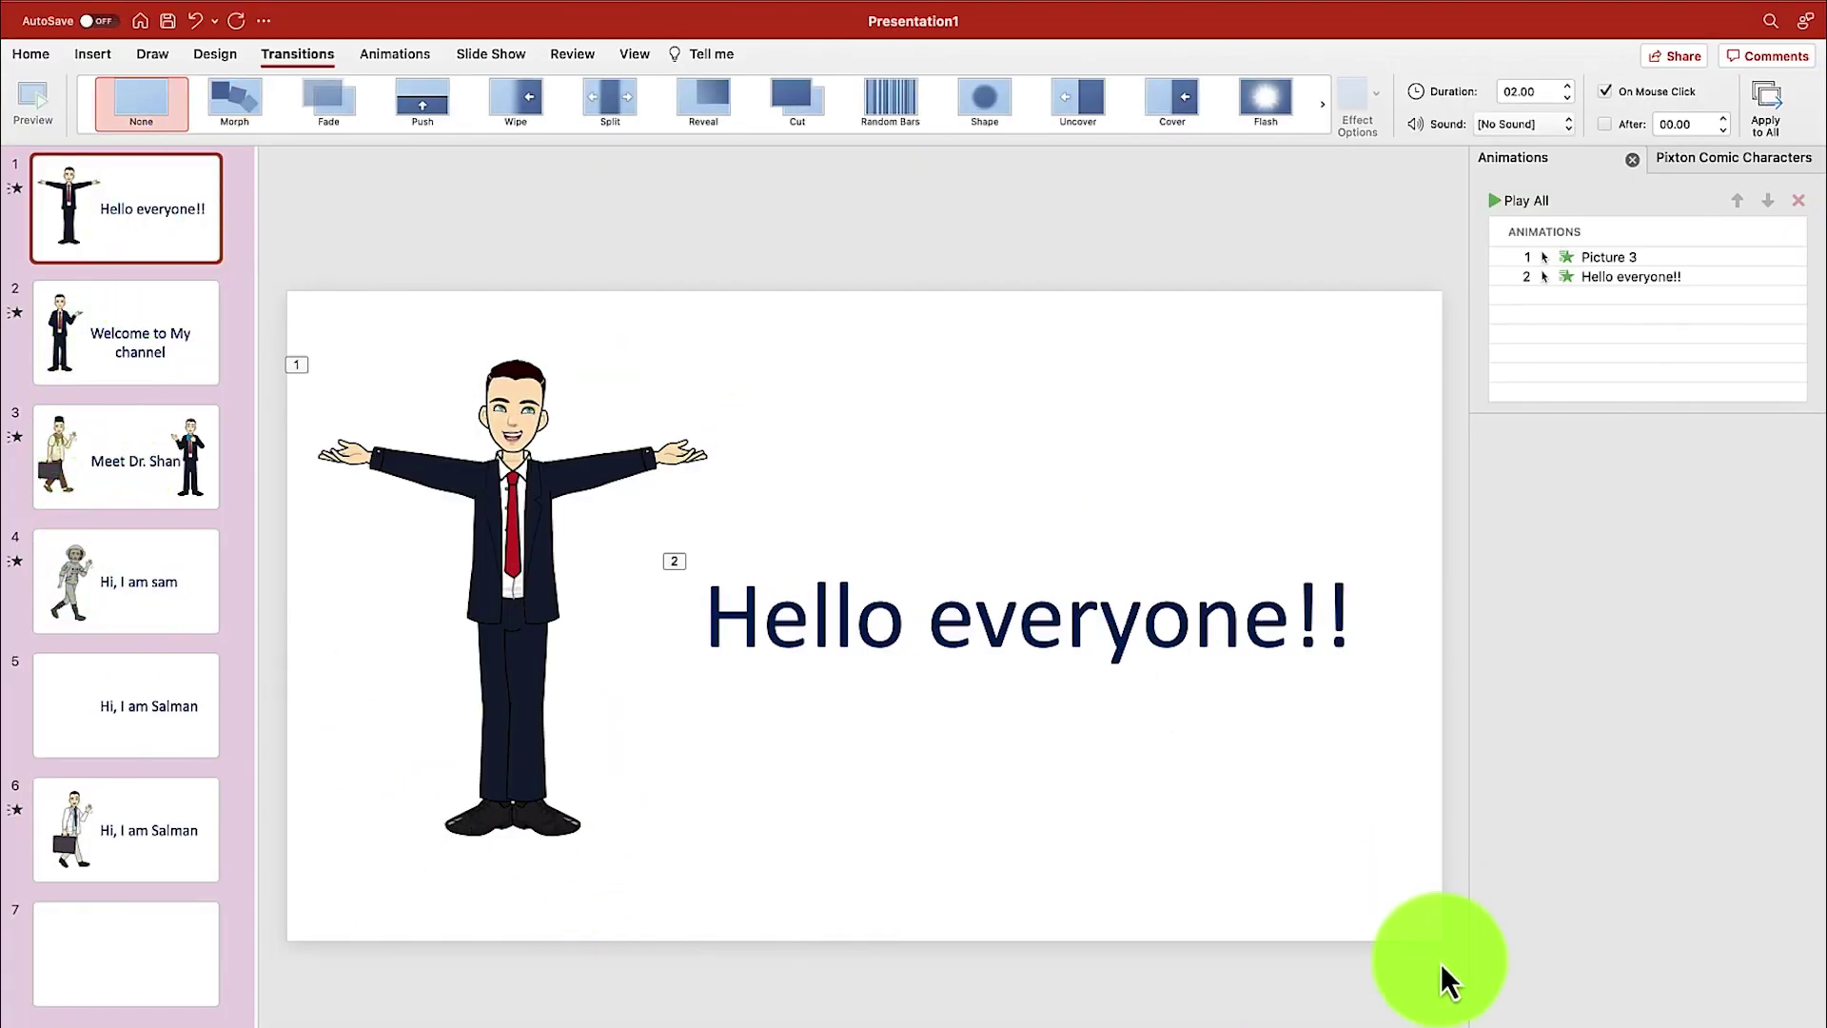
Step: Run the slide show from slide 1 through the character and caption animations, then exit
key("super+shift+Return")
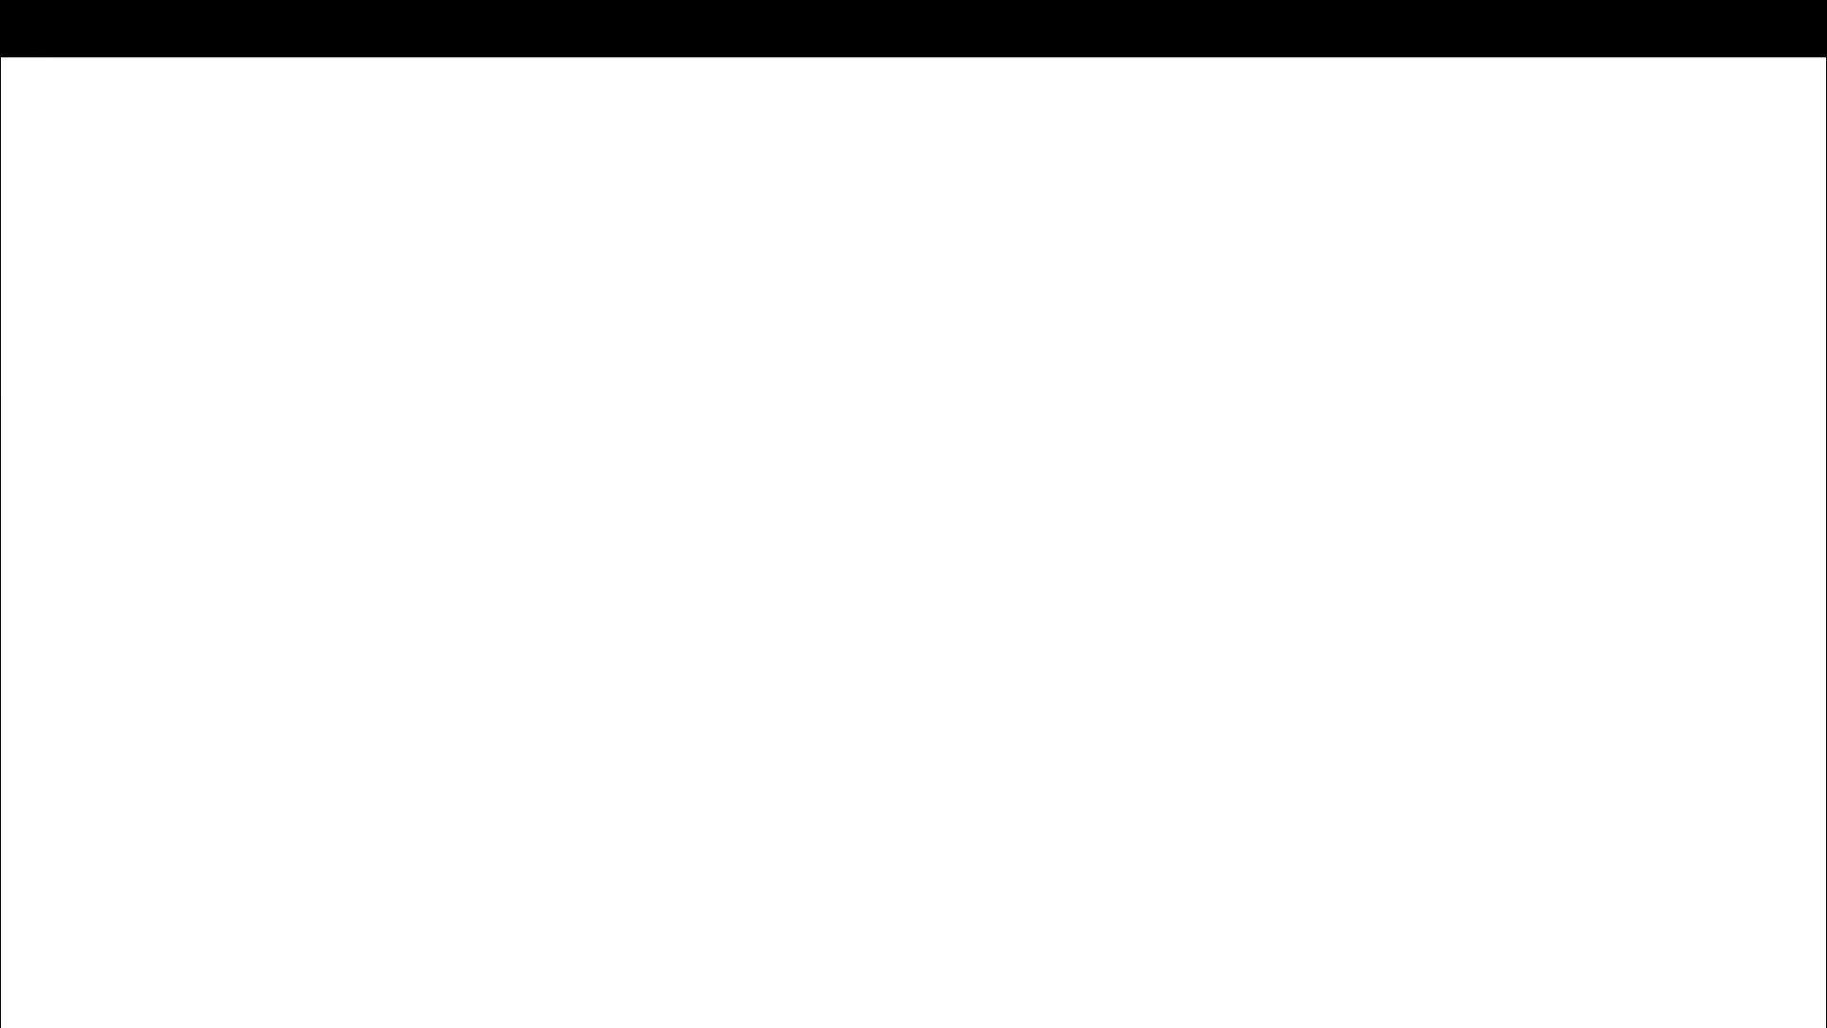
key("space")
key("space")
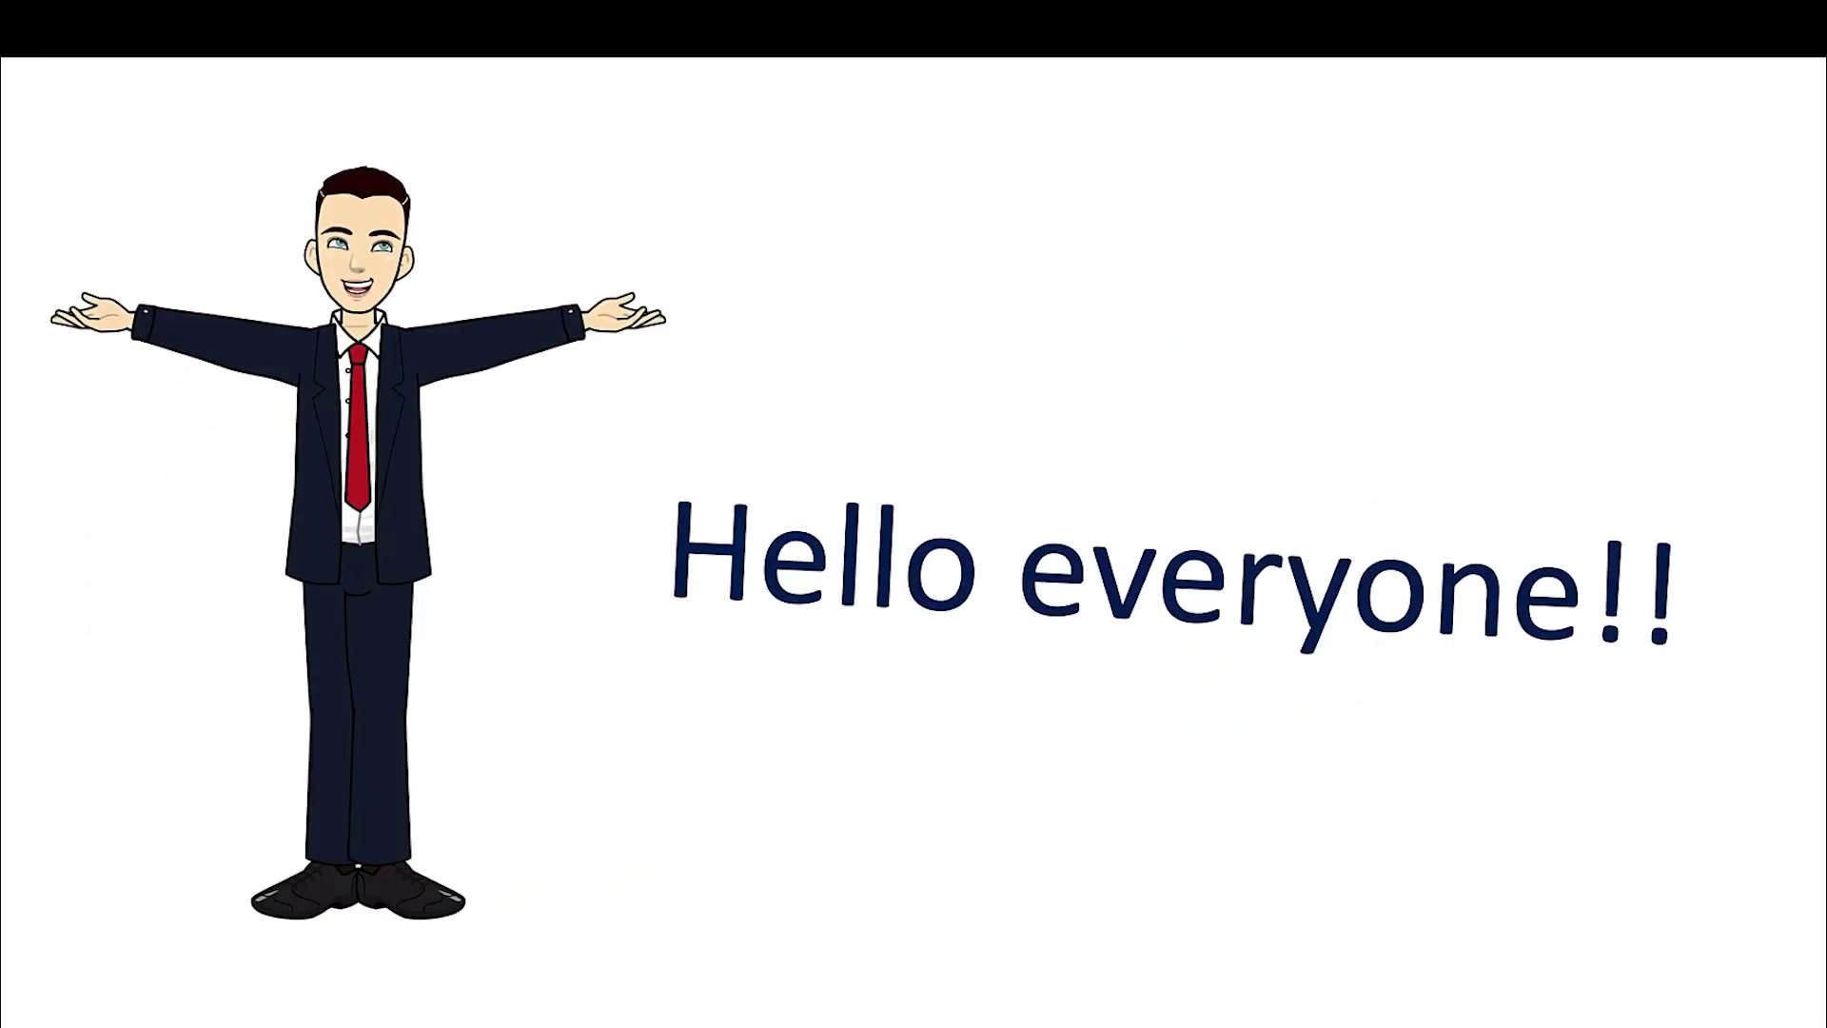
key("space")
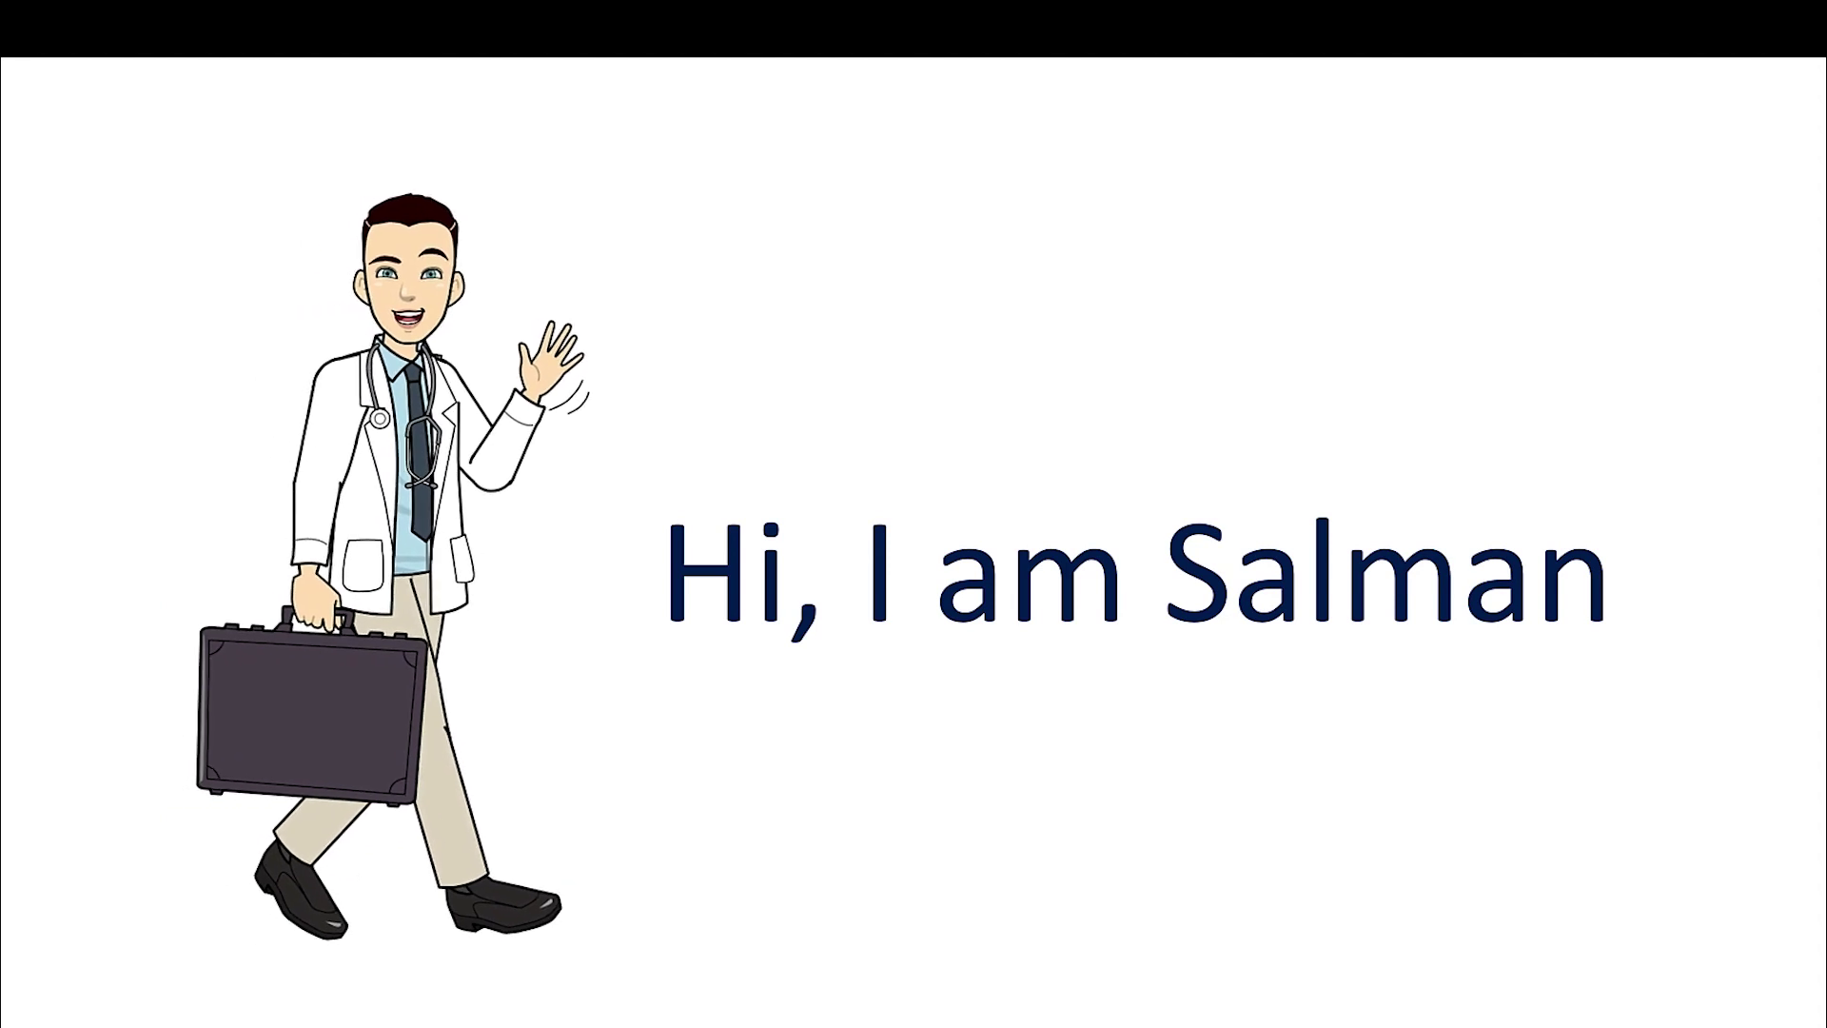
key("Escape")
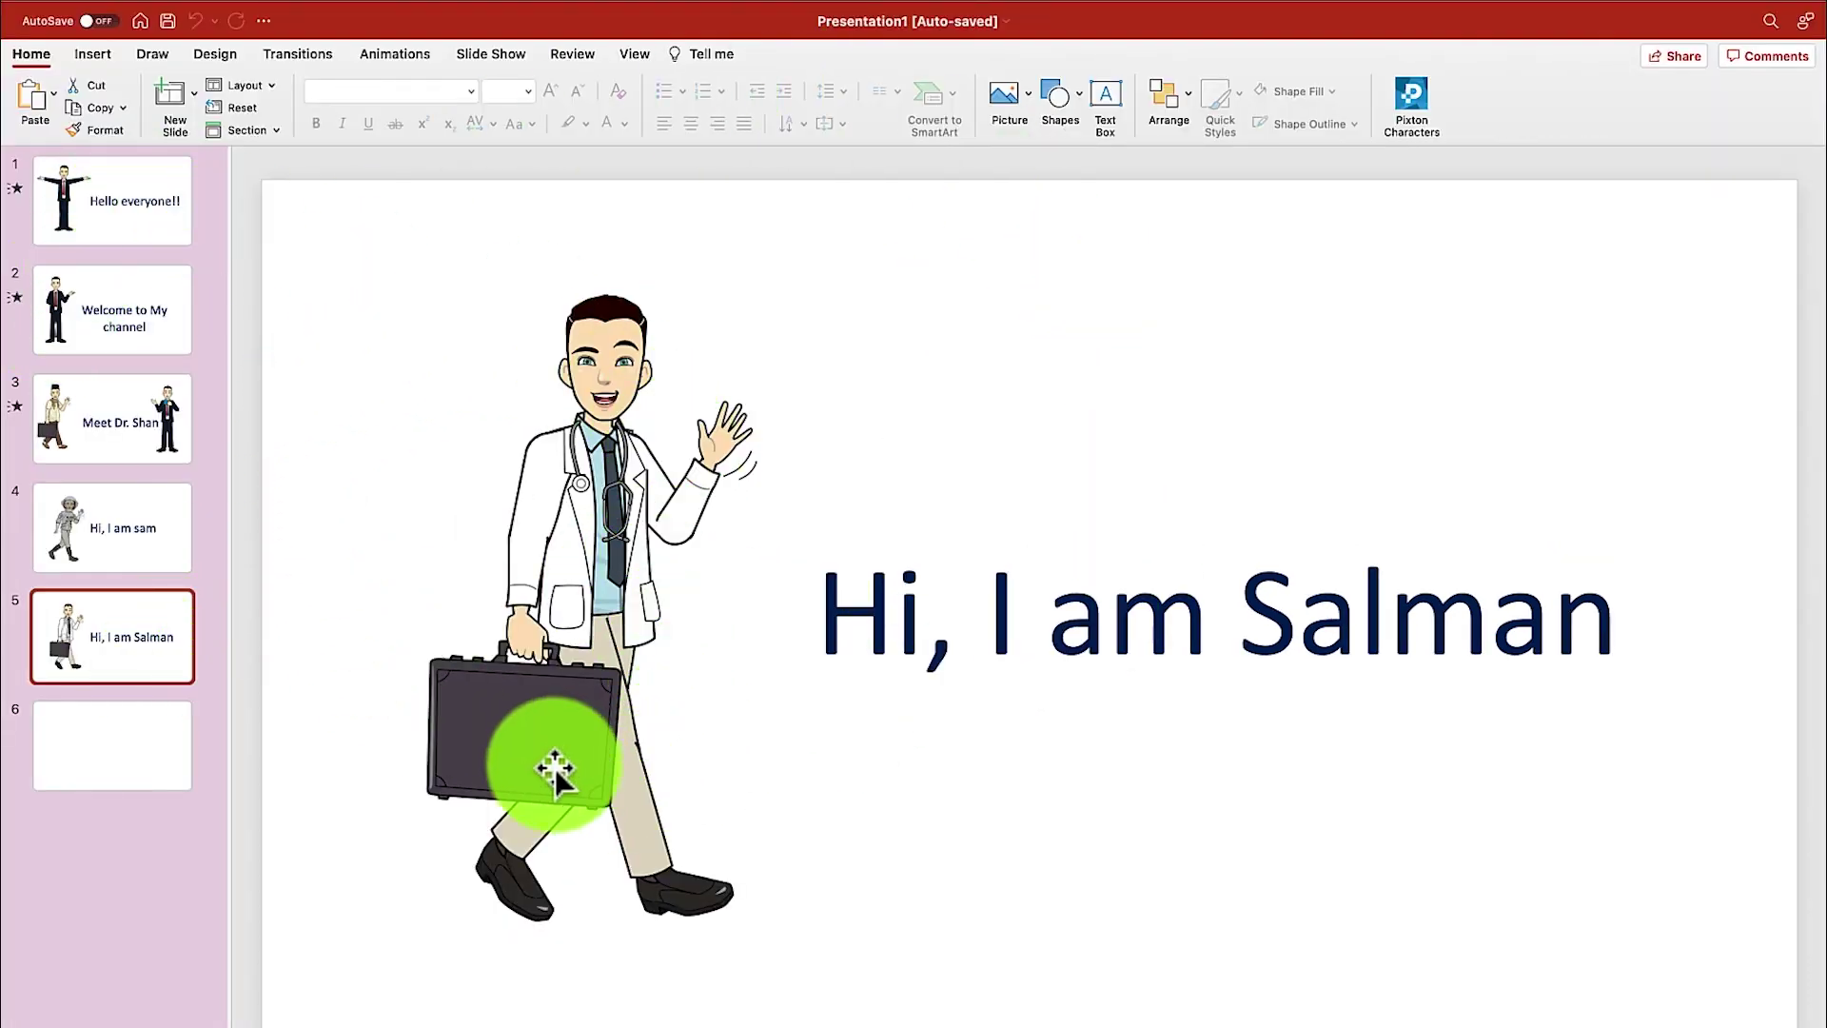
Step: Select the blank slide 6, then enter 'freepik' in Chrome's address bar
left_click(110, 739)
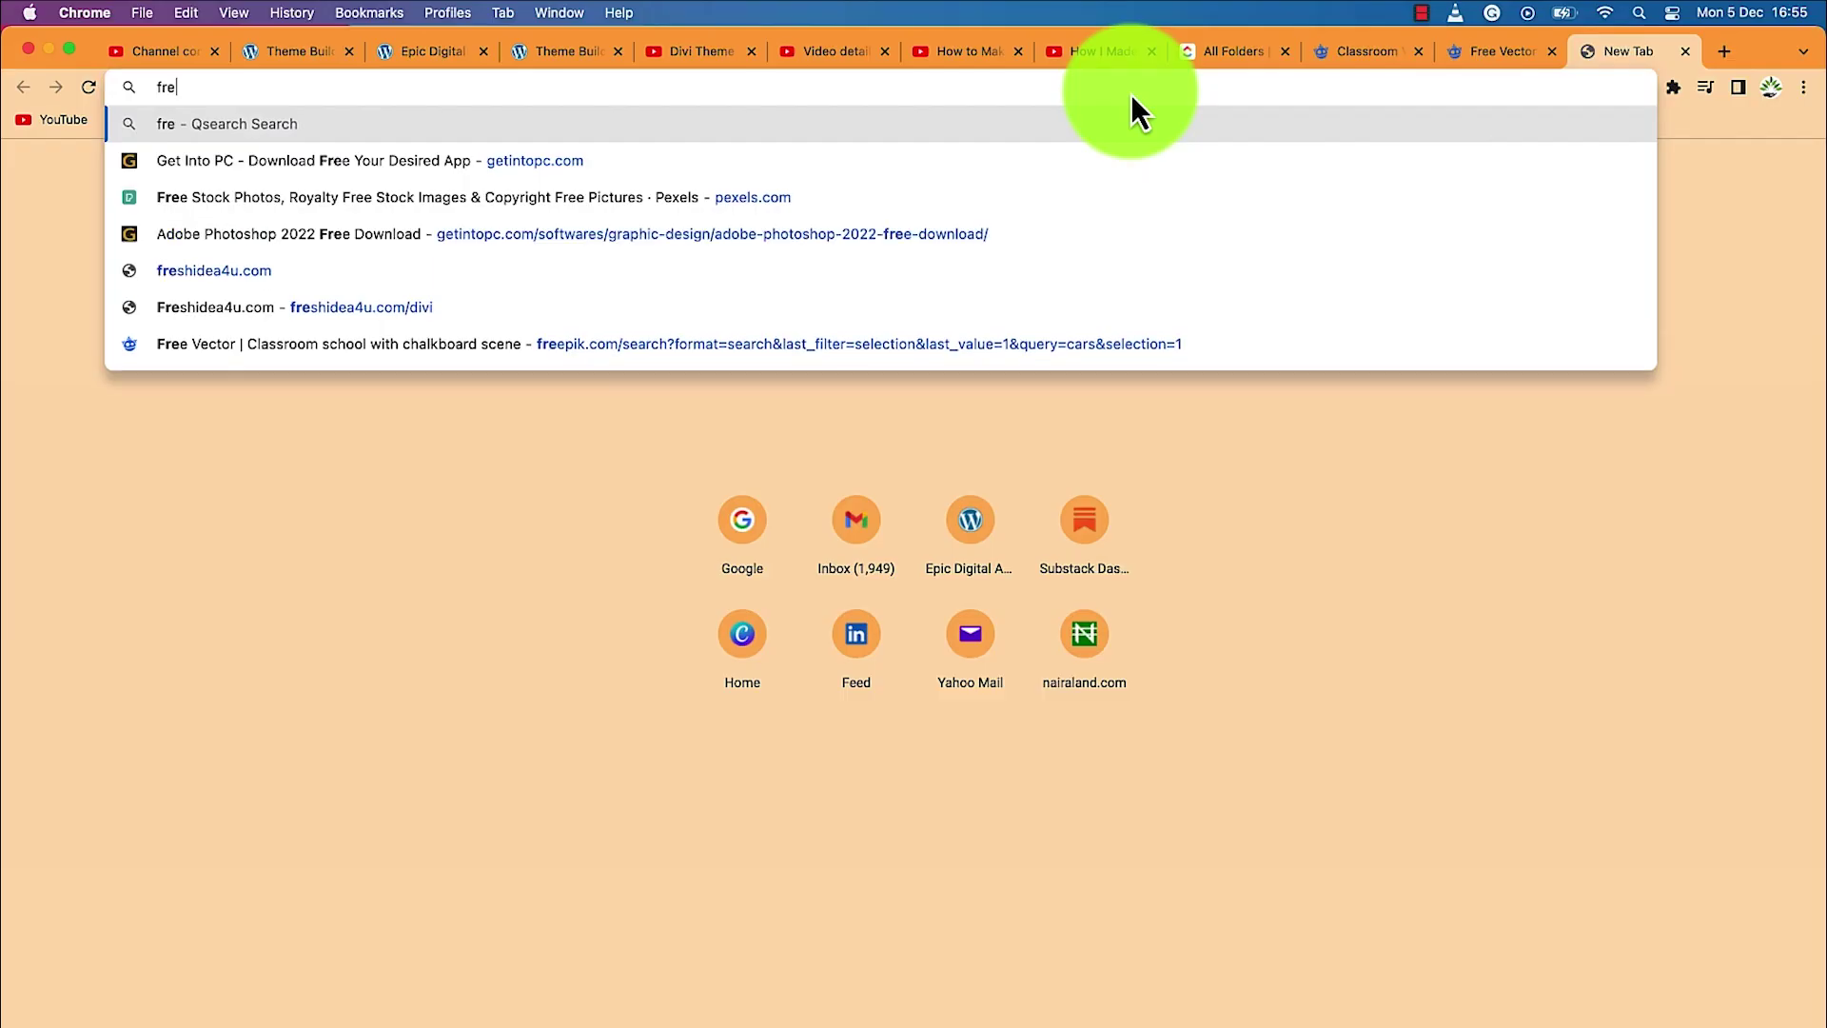
type("epik")
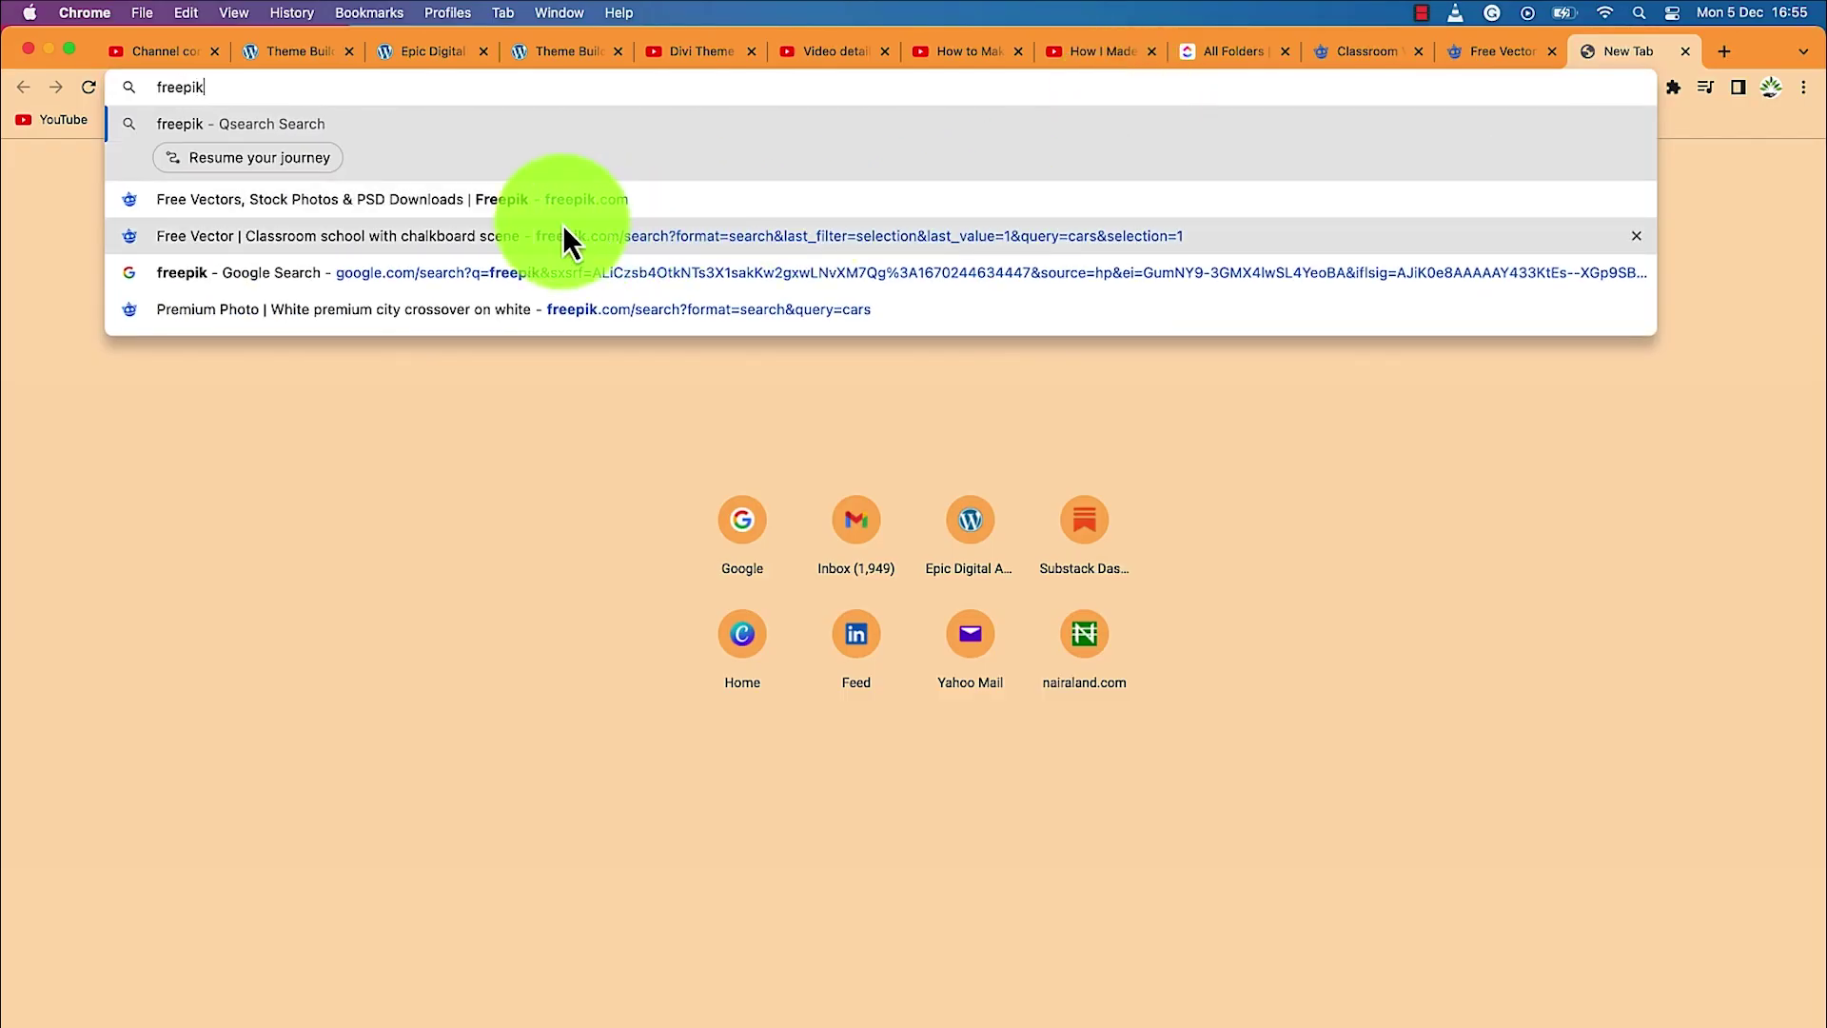
Step: Load freepik.com from the address-bar suggestion and focus the Search all assets box
key("Down")
key("Return")
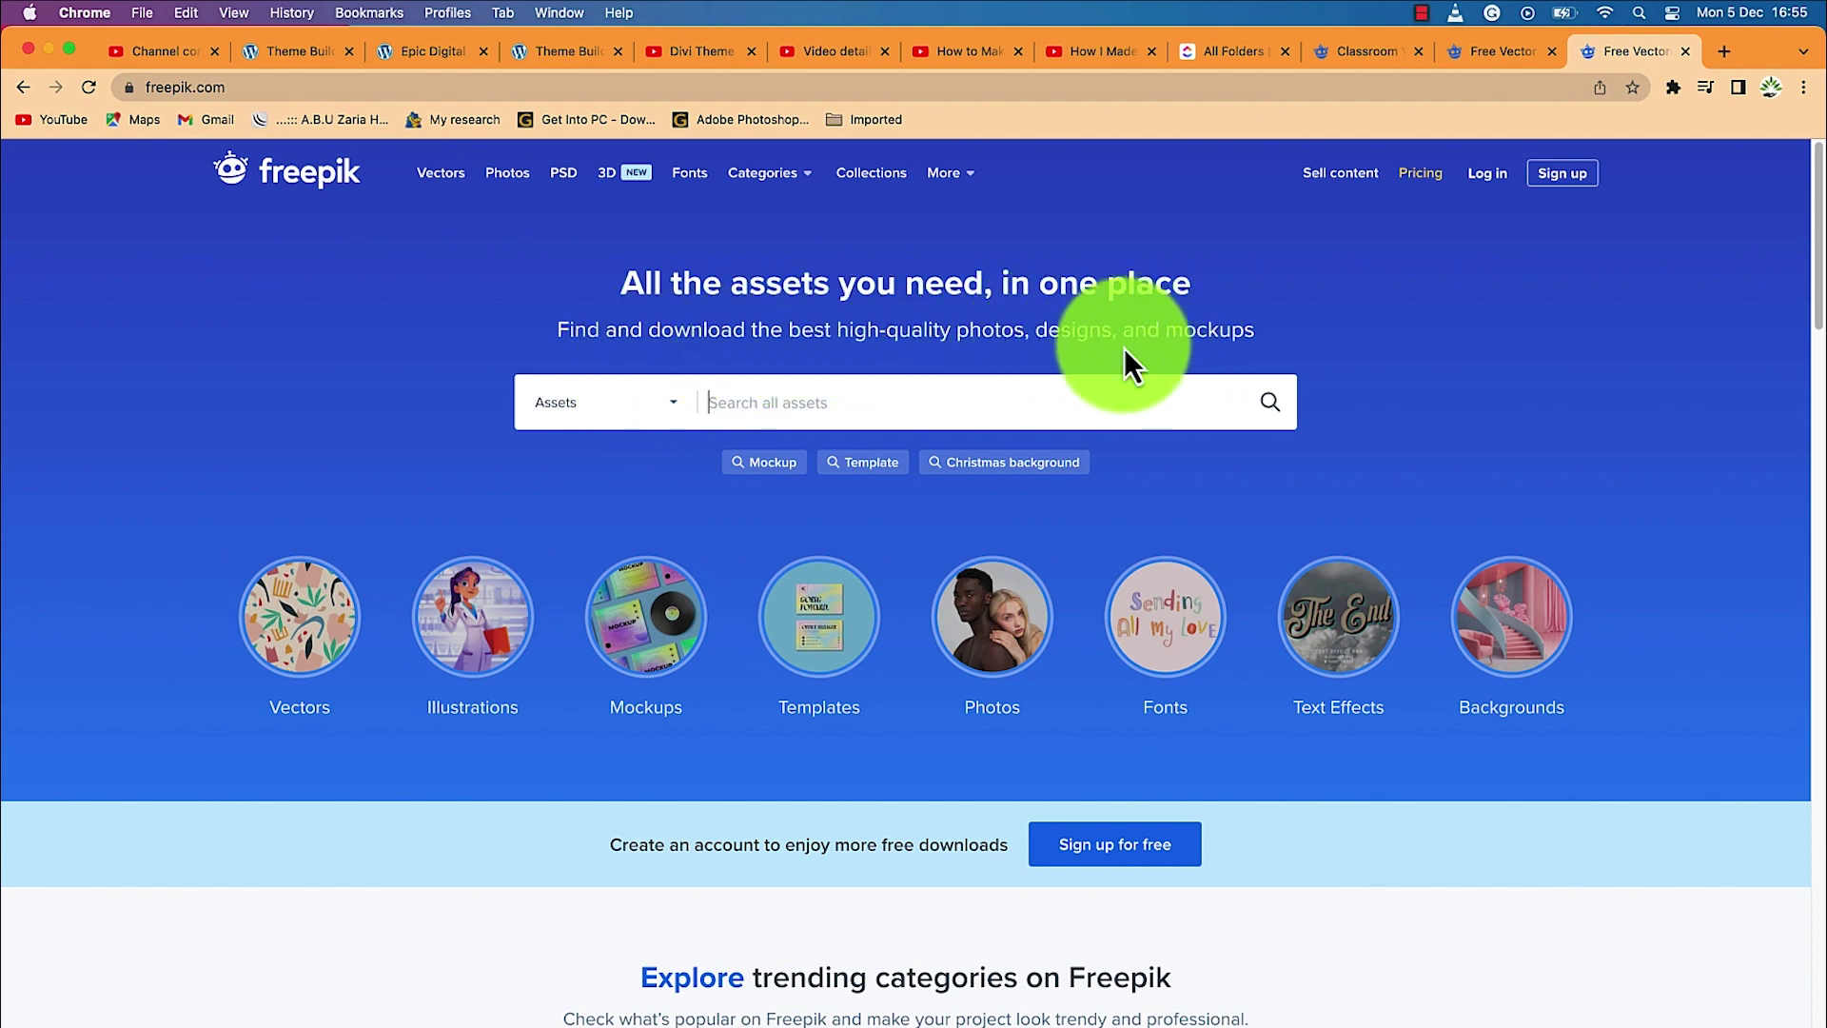
left_click(883, 385)
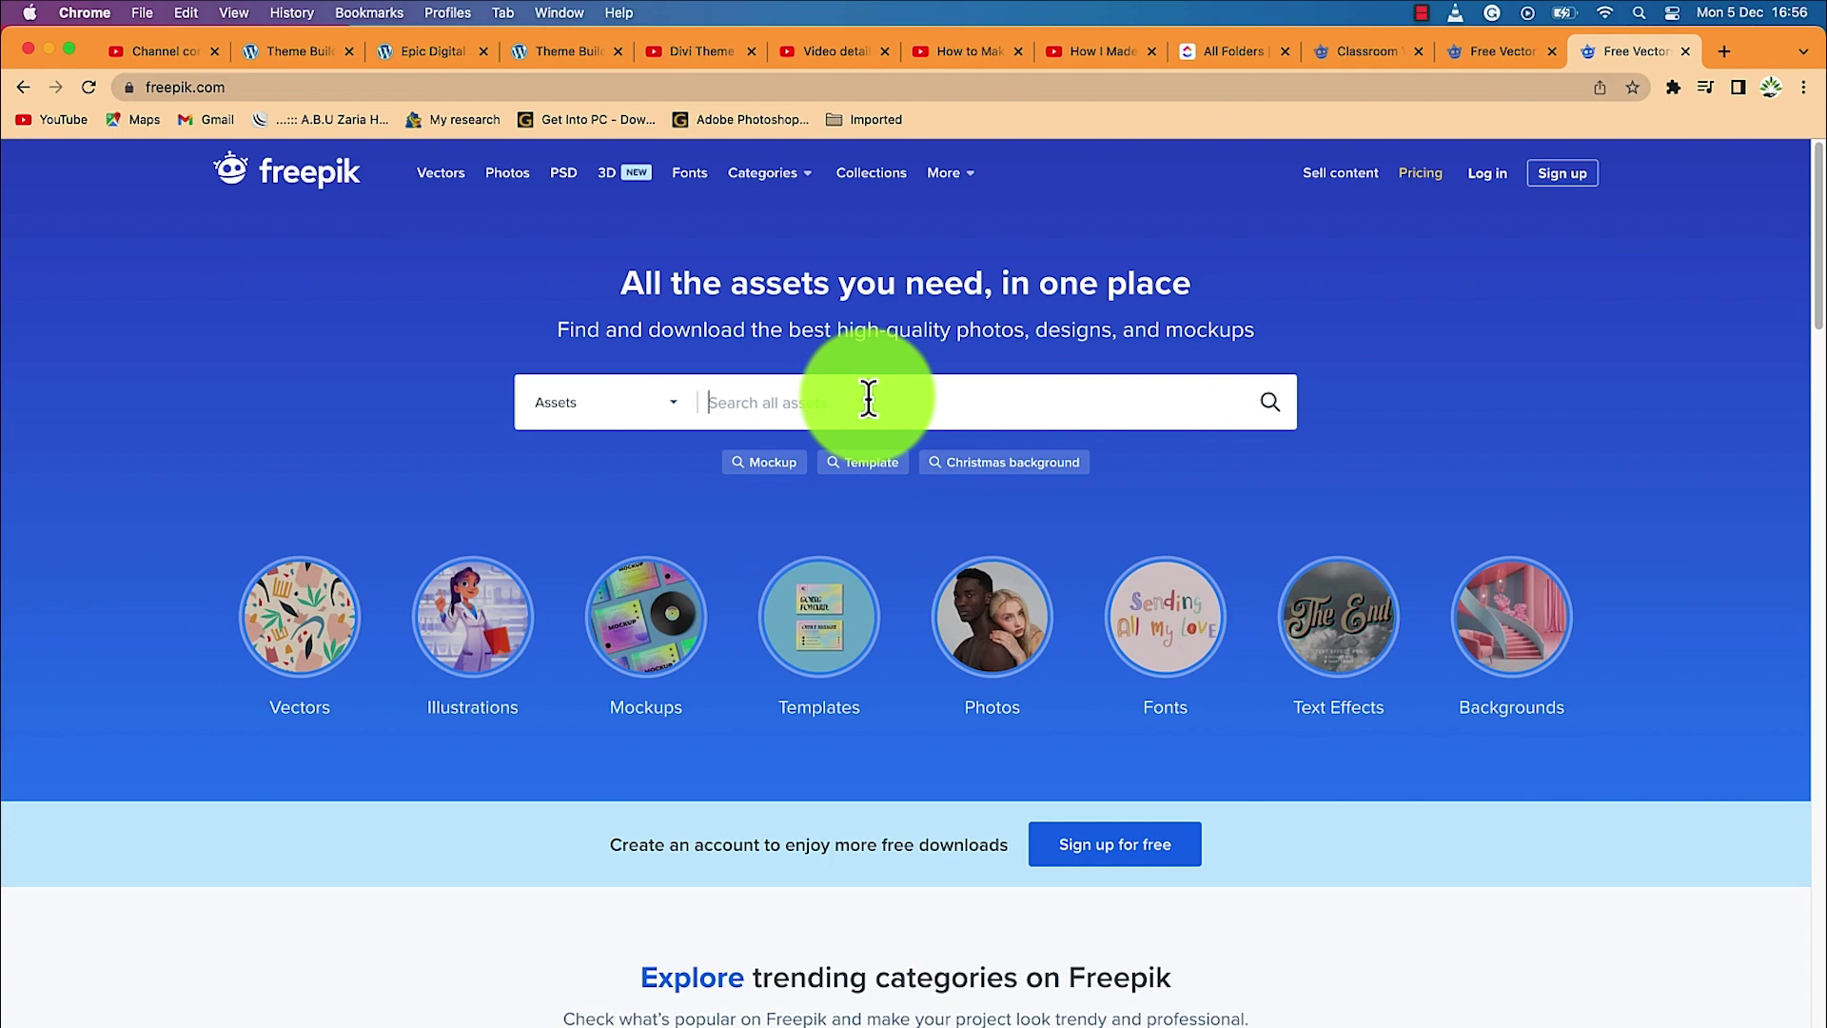
Step: Search Freepik for 'class room' and open several classroom results in new tabs
type("class room")
key("Return")
scroll(866, 419, "down", 4)
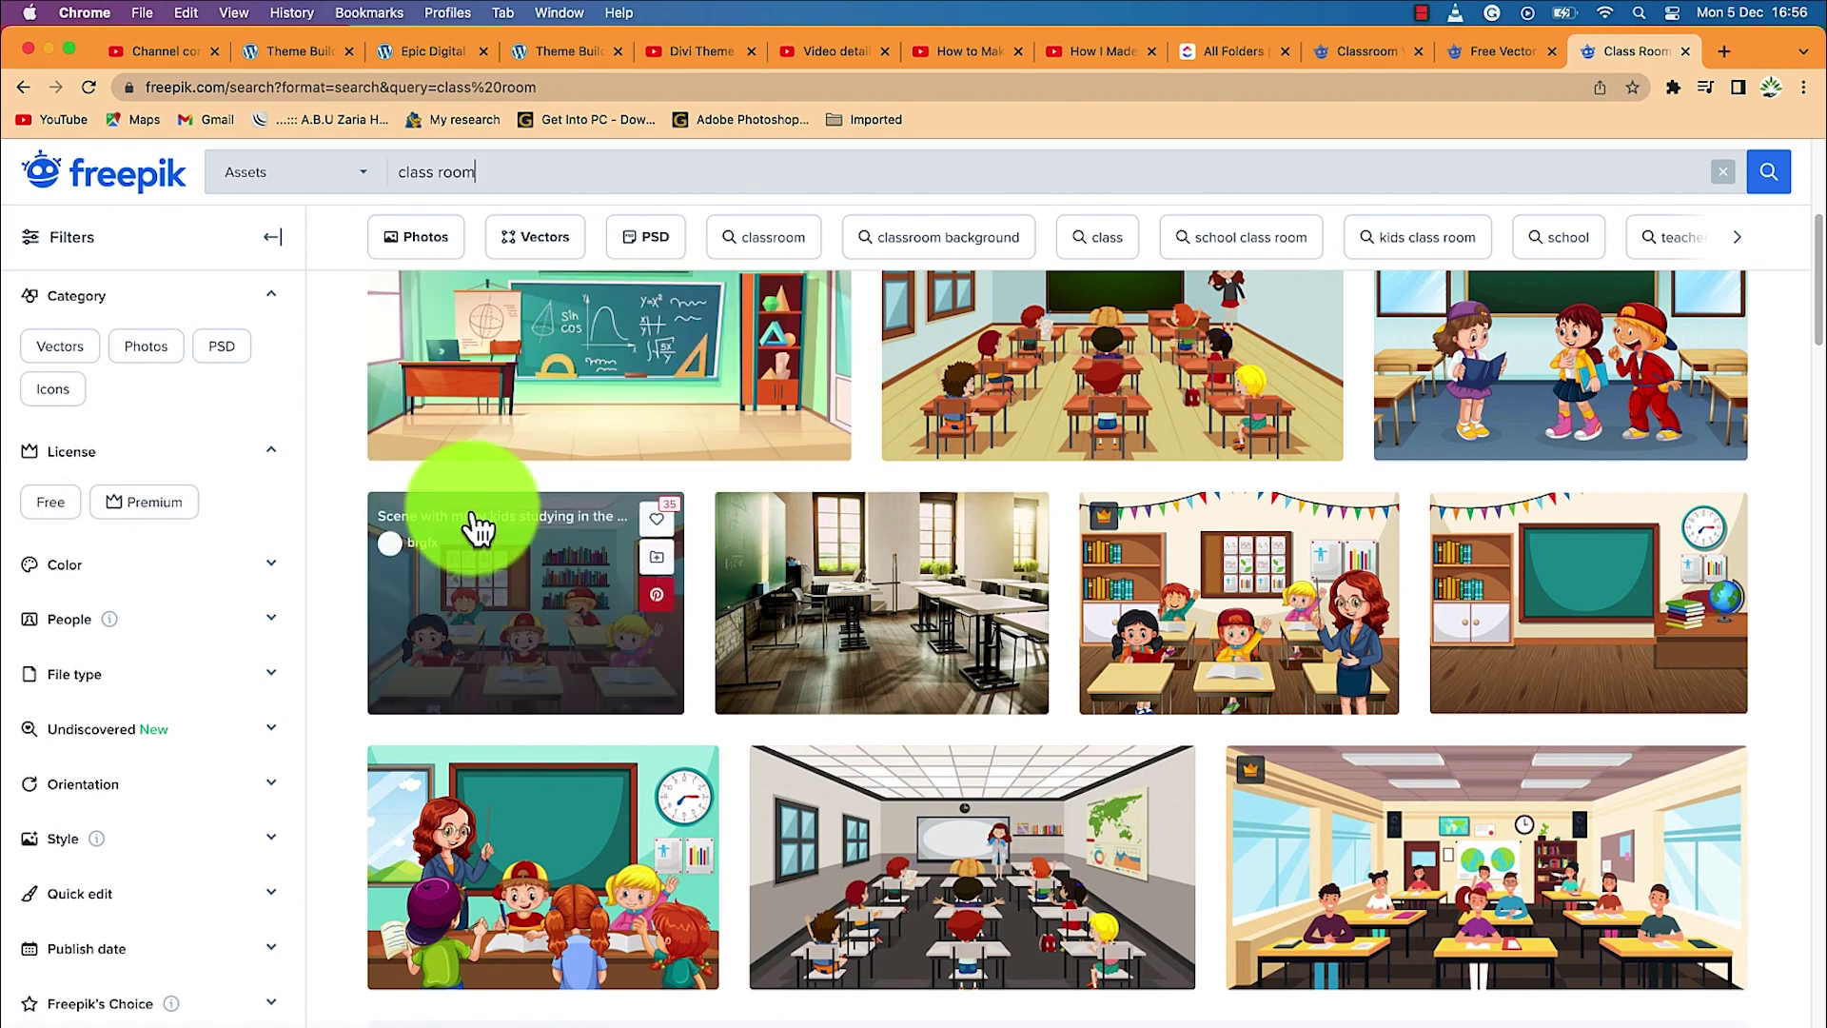
scroll(609, 531, "up", 5)
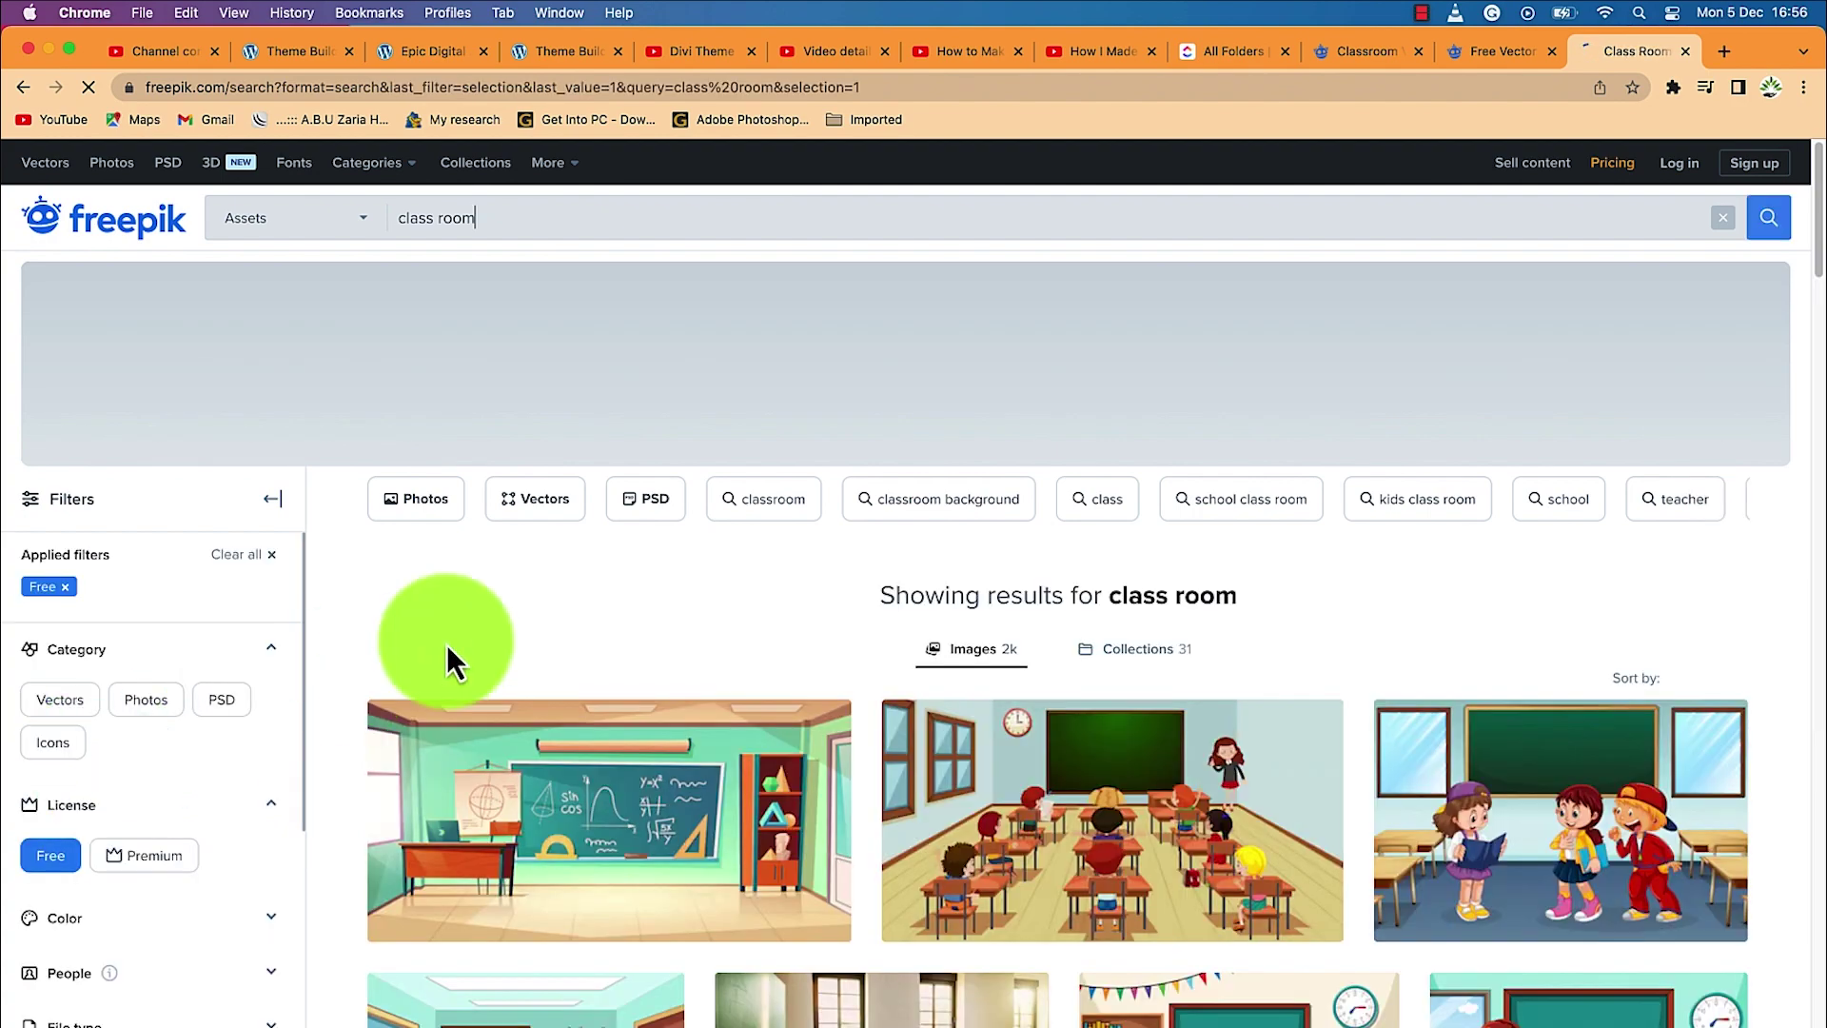
scroll(693, 645, "down", 4)
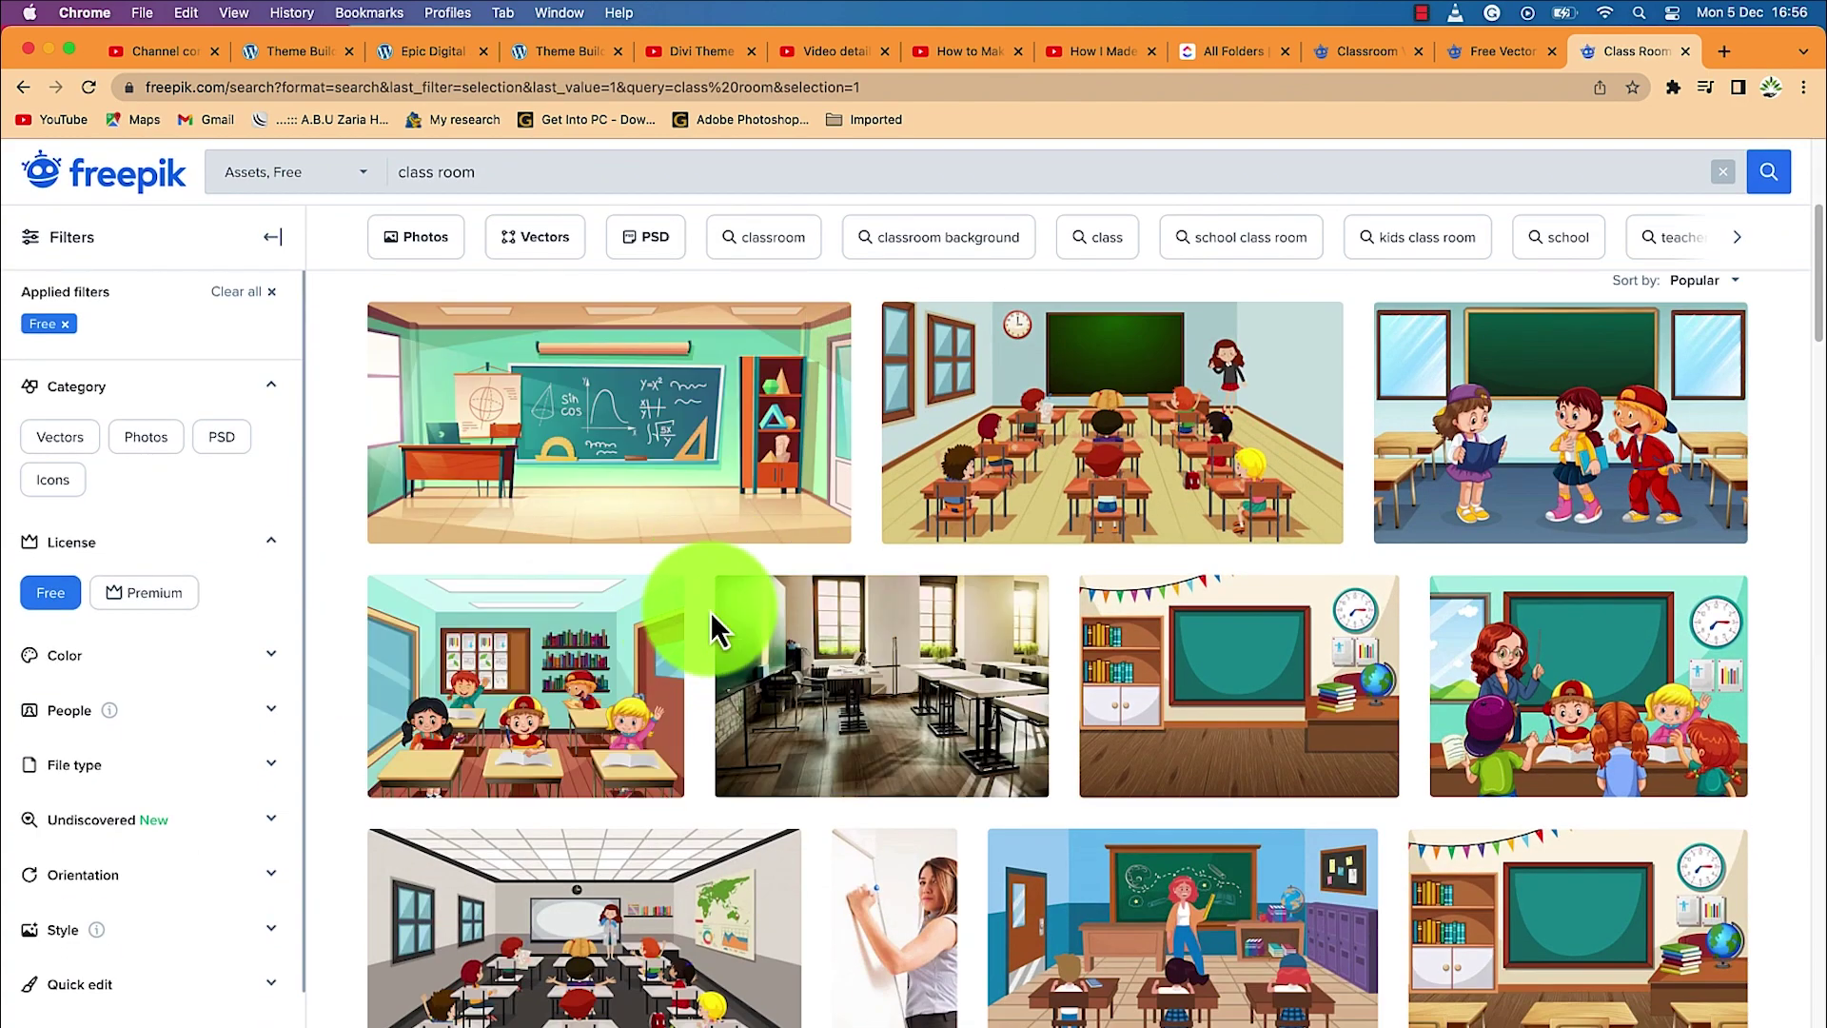
right_click(579, 449)
left_click(580, 455)
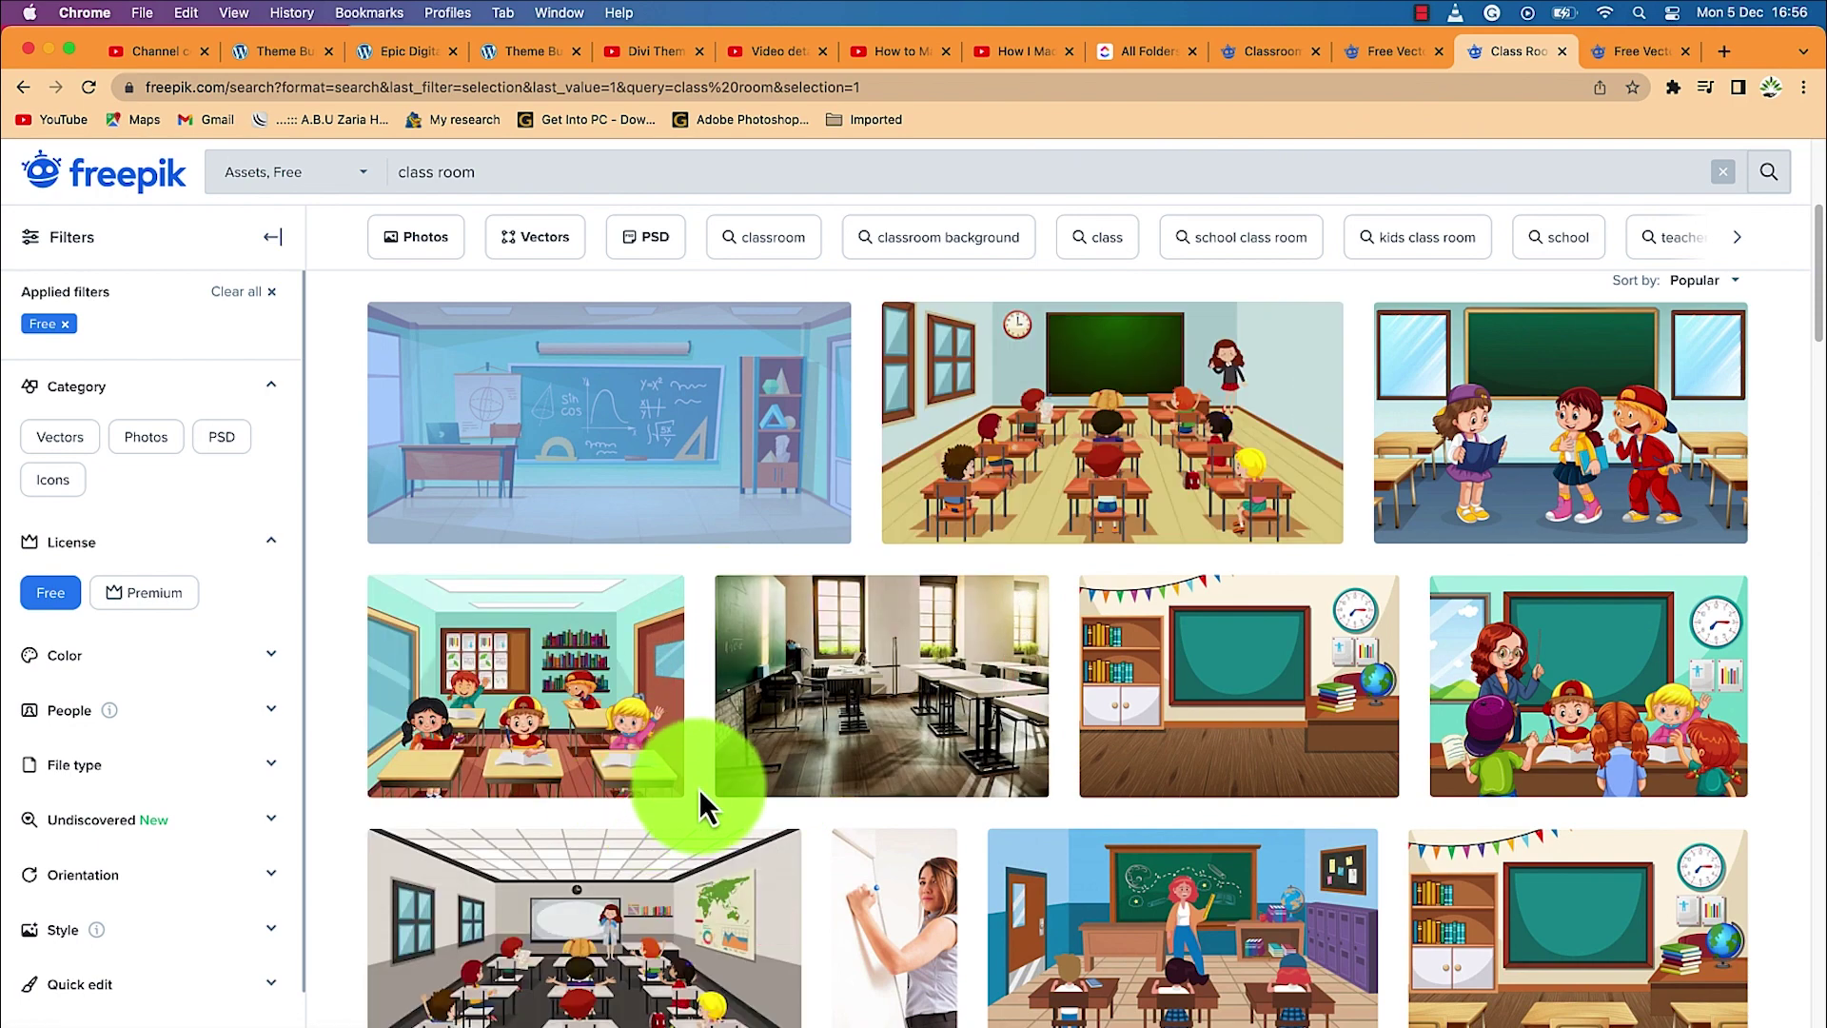
right_click(559, 721)
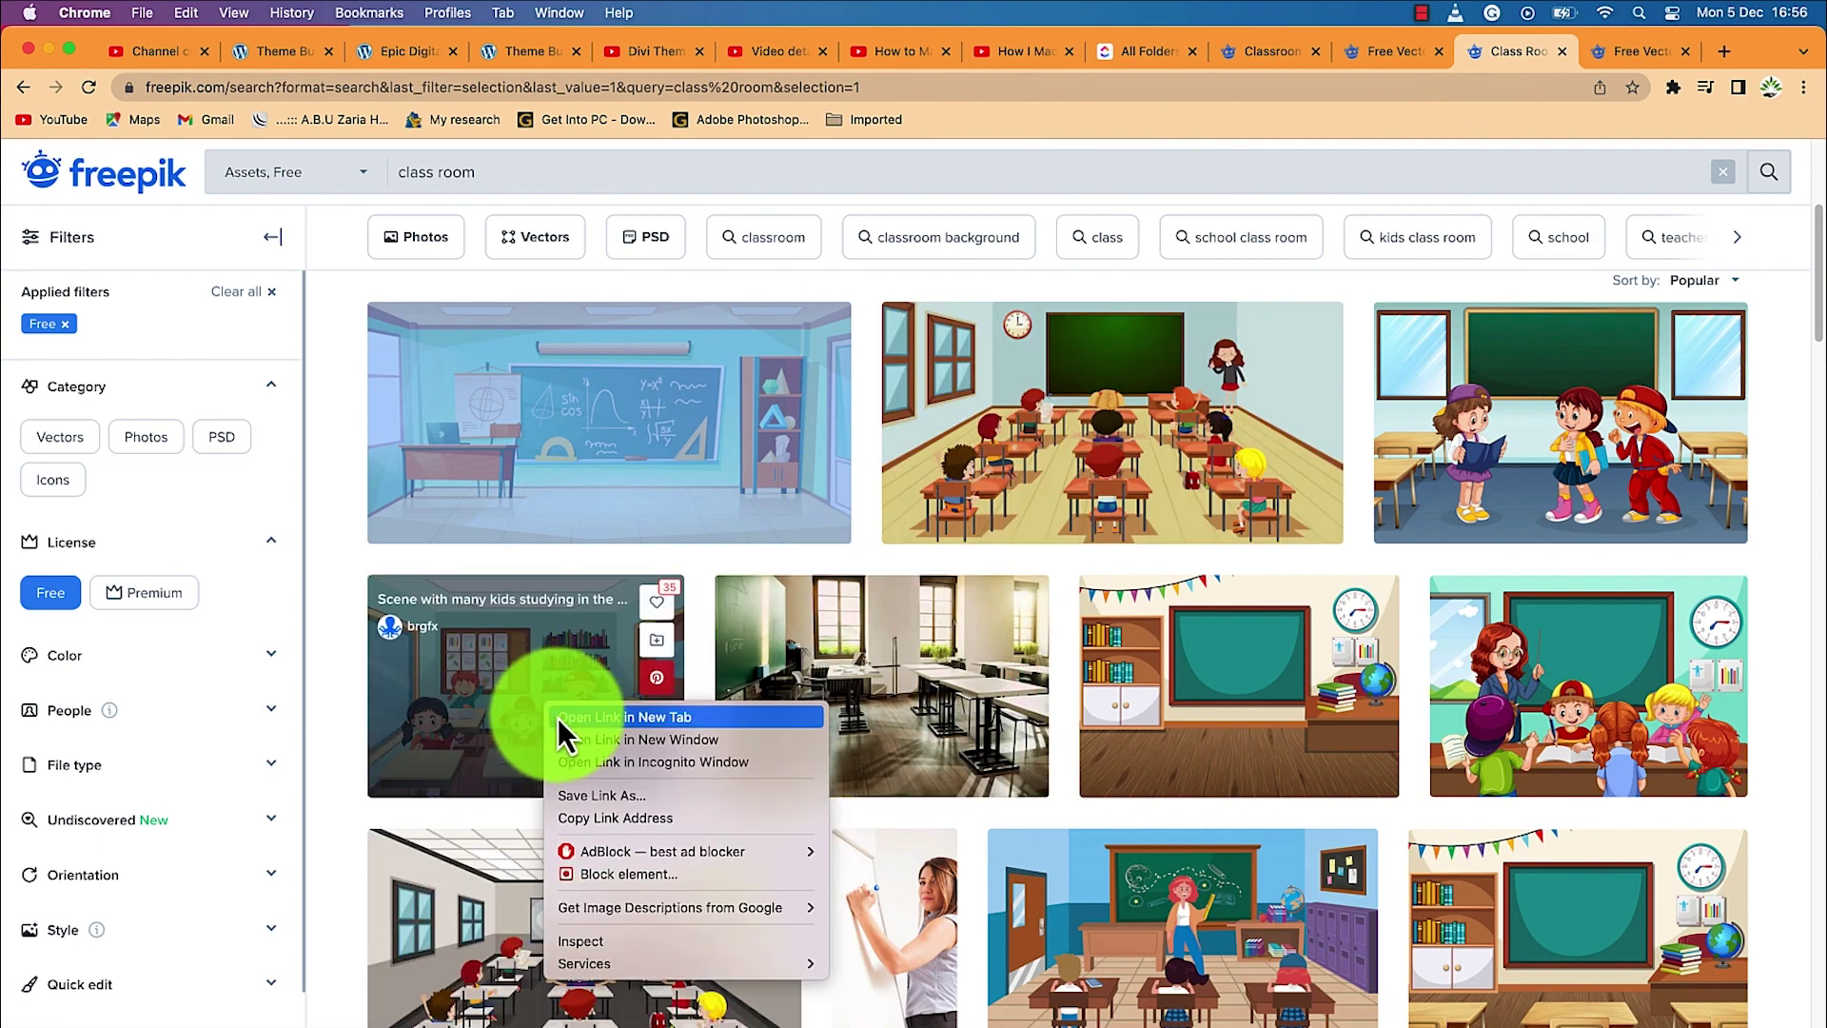
right_click(1209, 722)
left_click(1238, 735)
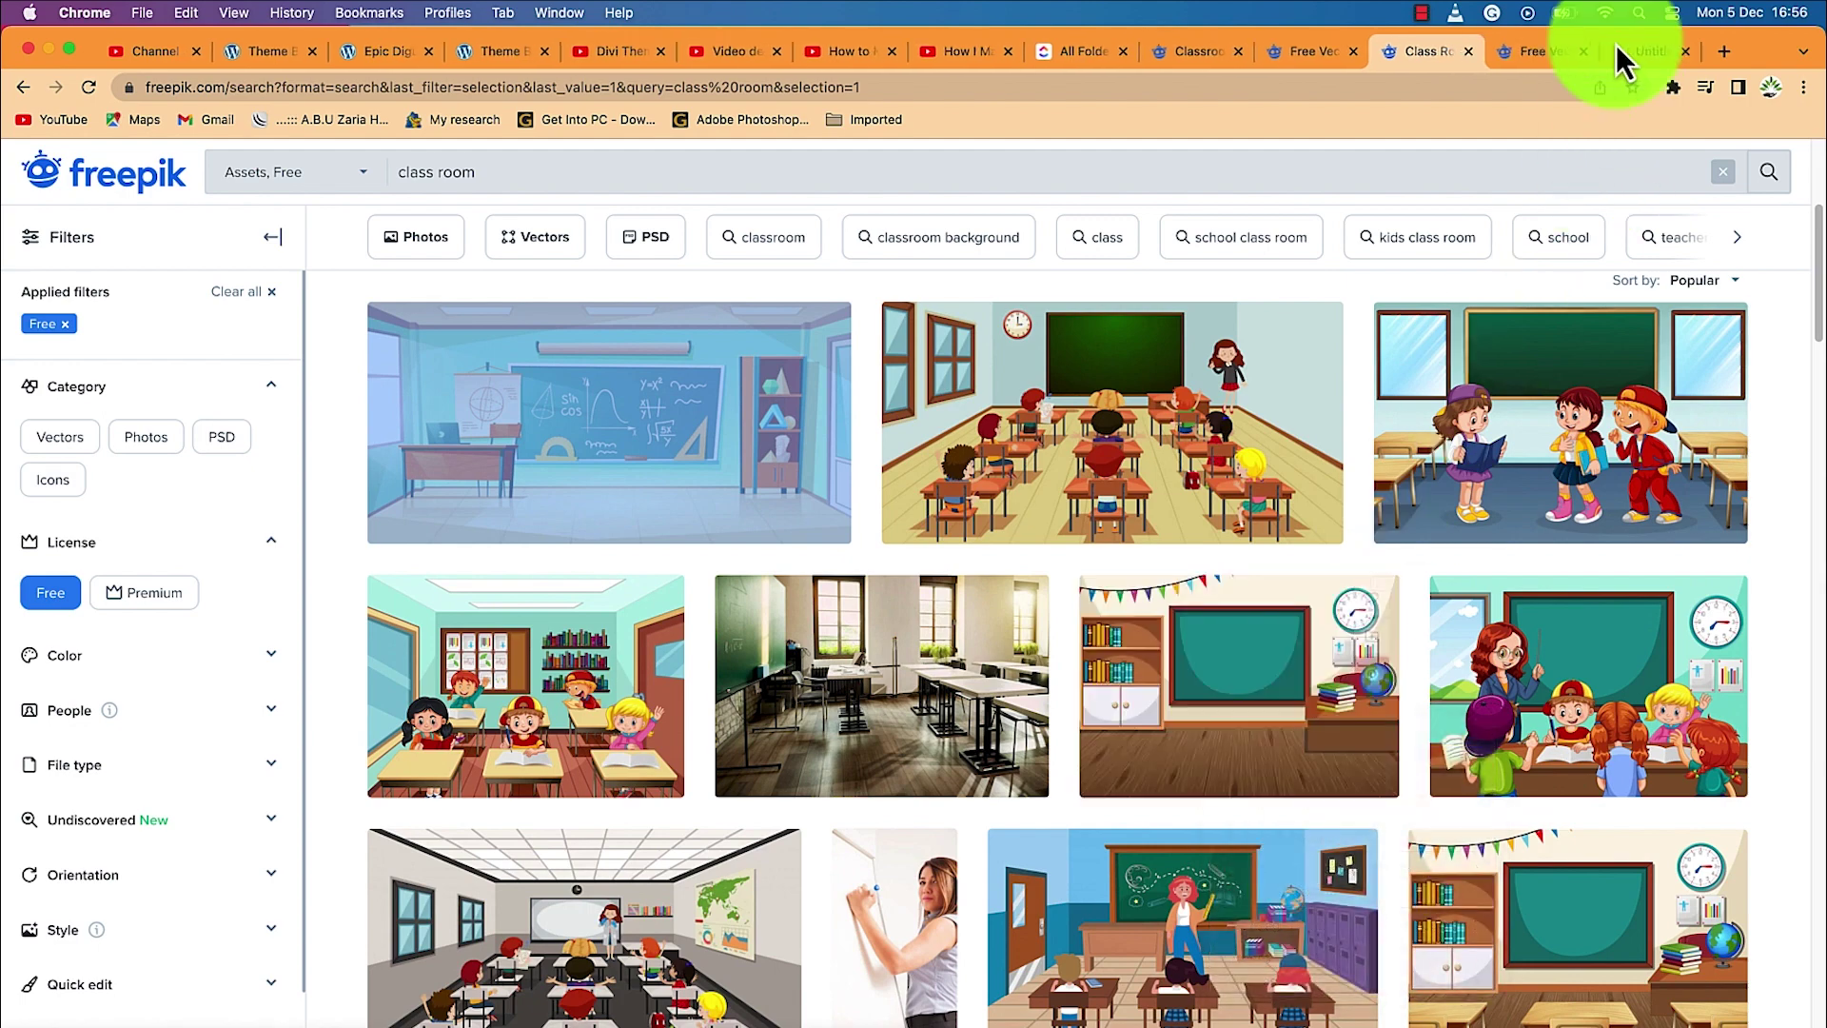
Step: Free-download the 'Classroom for mathematics learning' vector as a zip file
left_click(1527, 50)
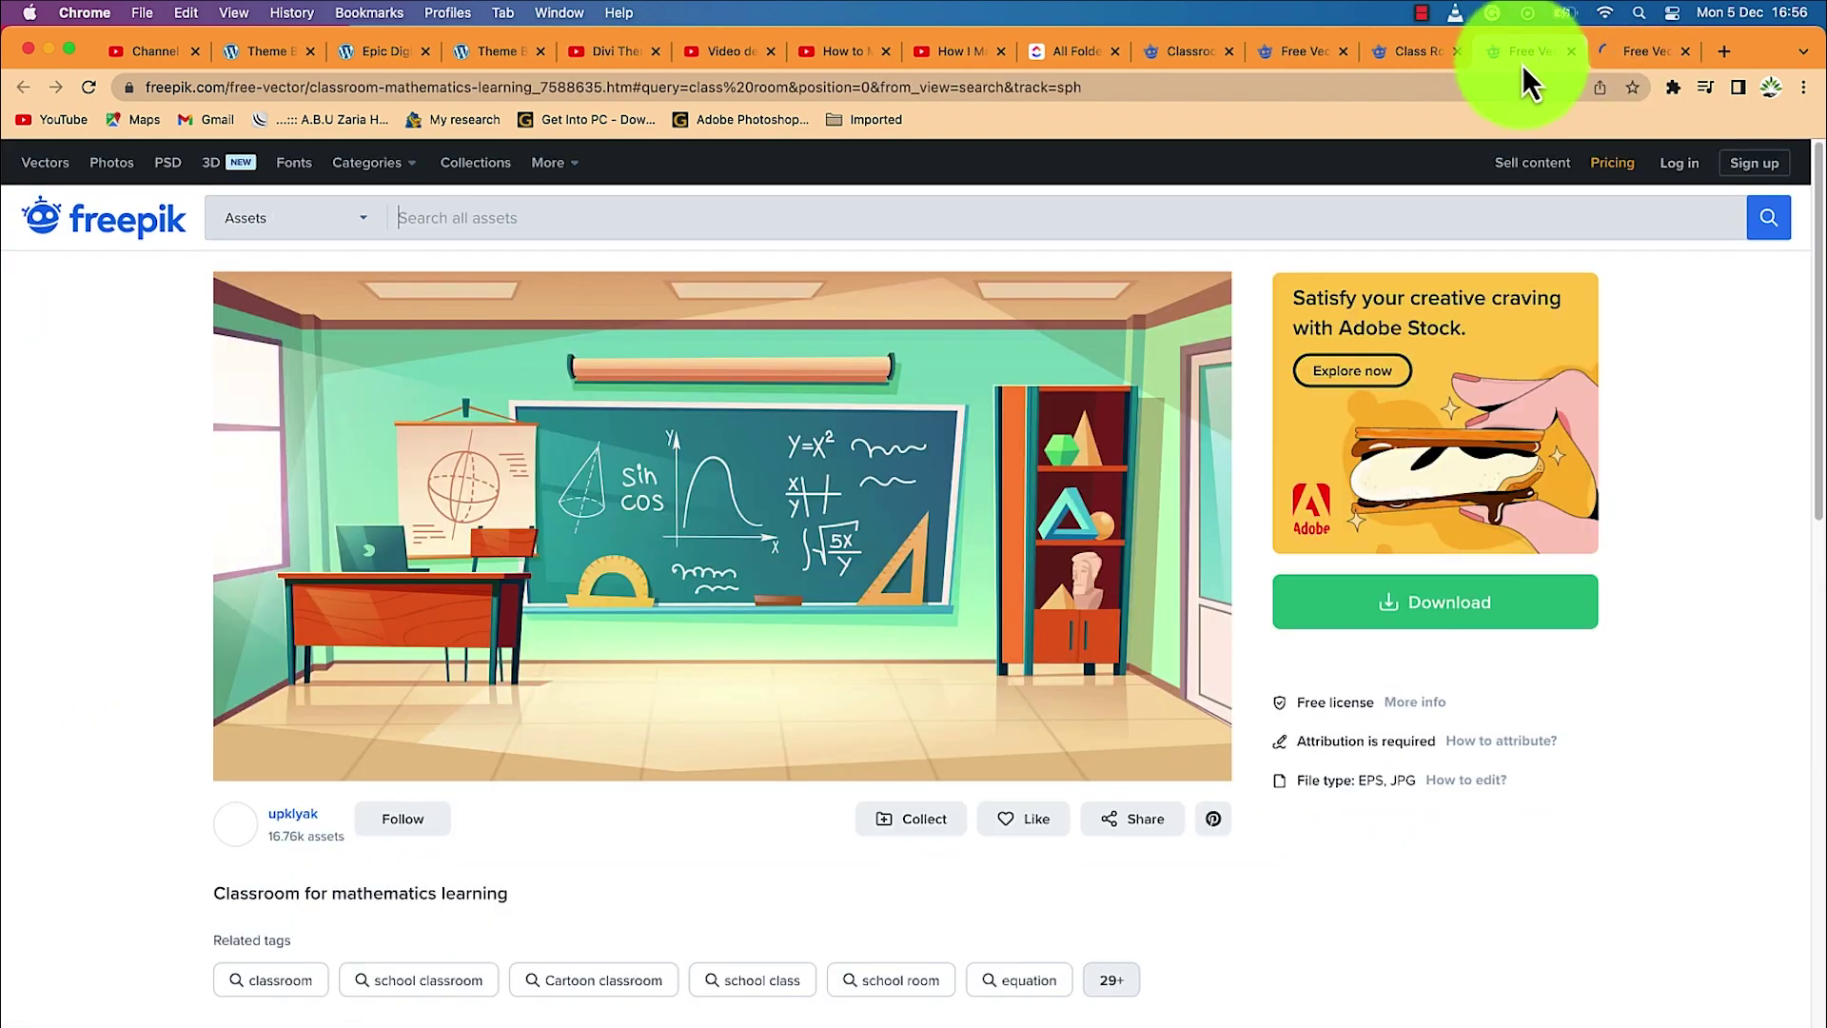
left_click(1437, 610)
left_click(1475, 890)
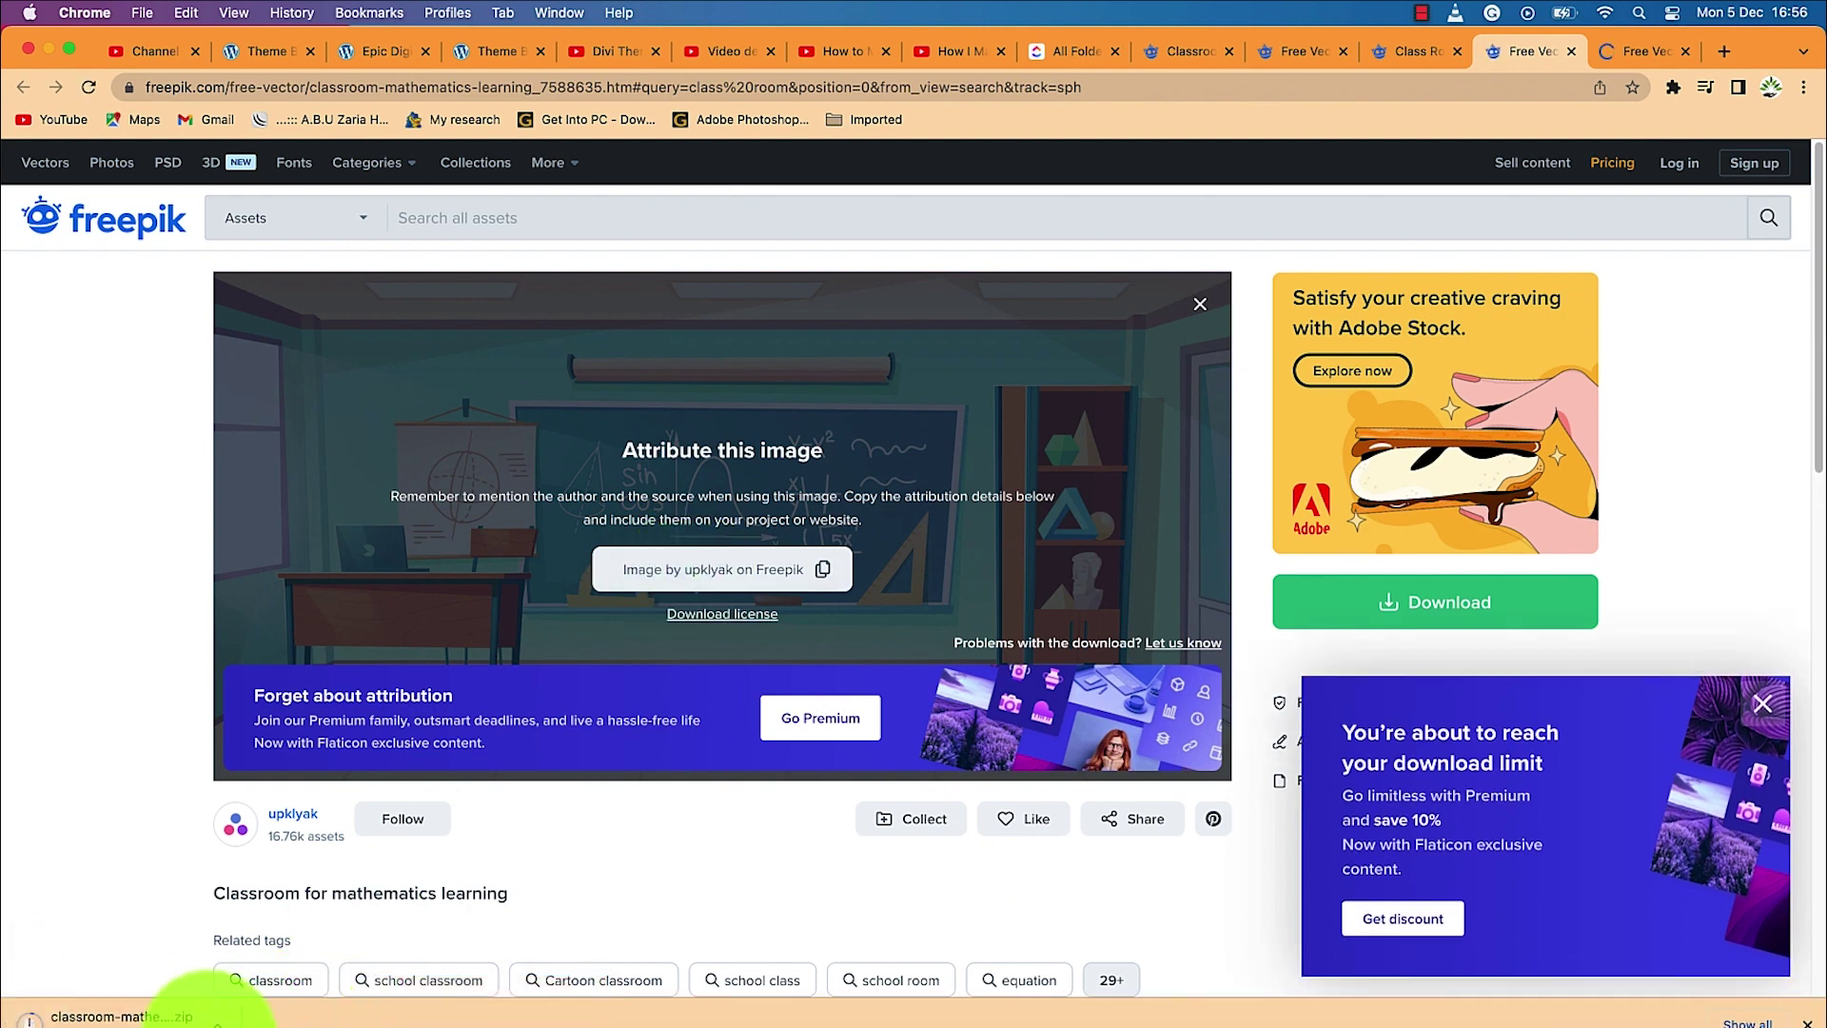
left_click(218, 1022)
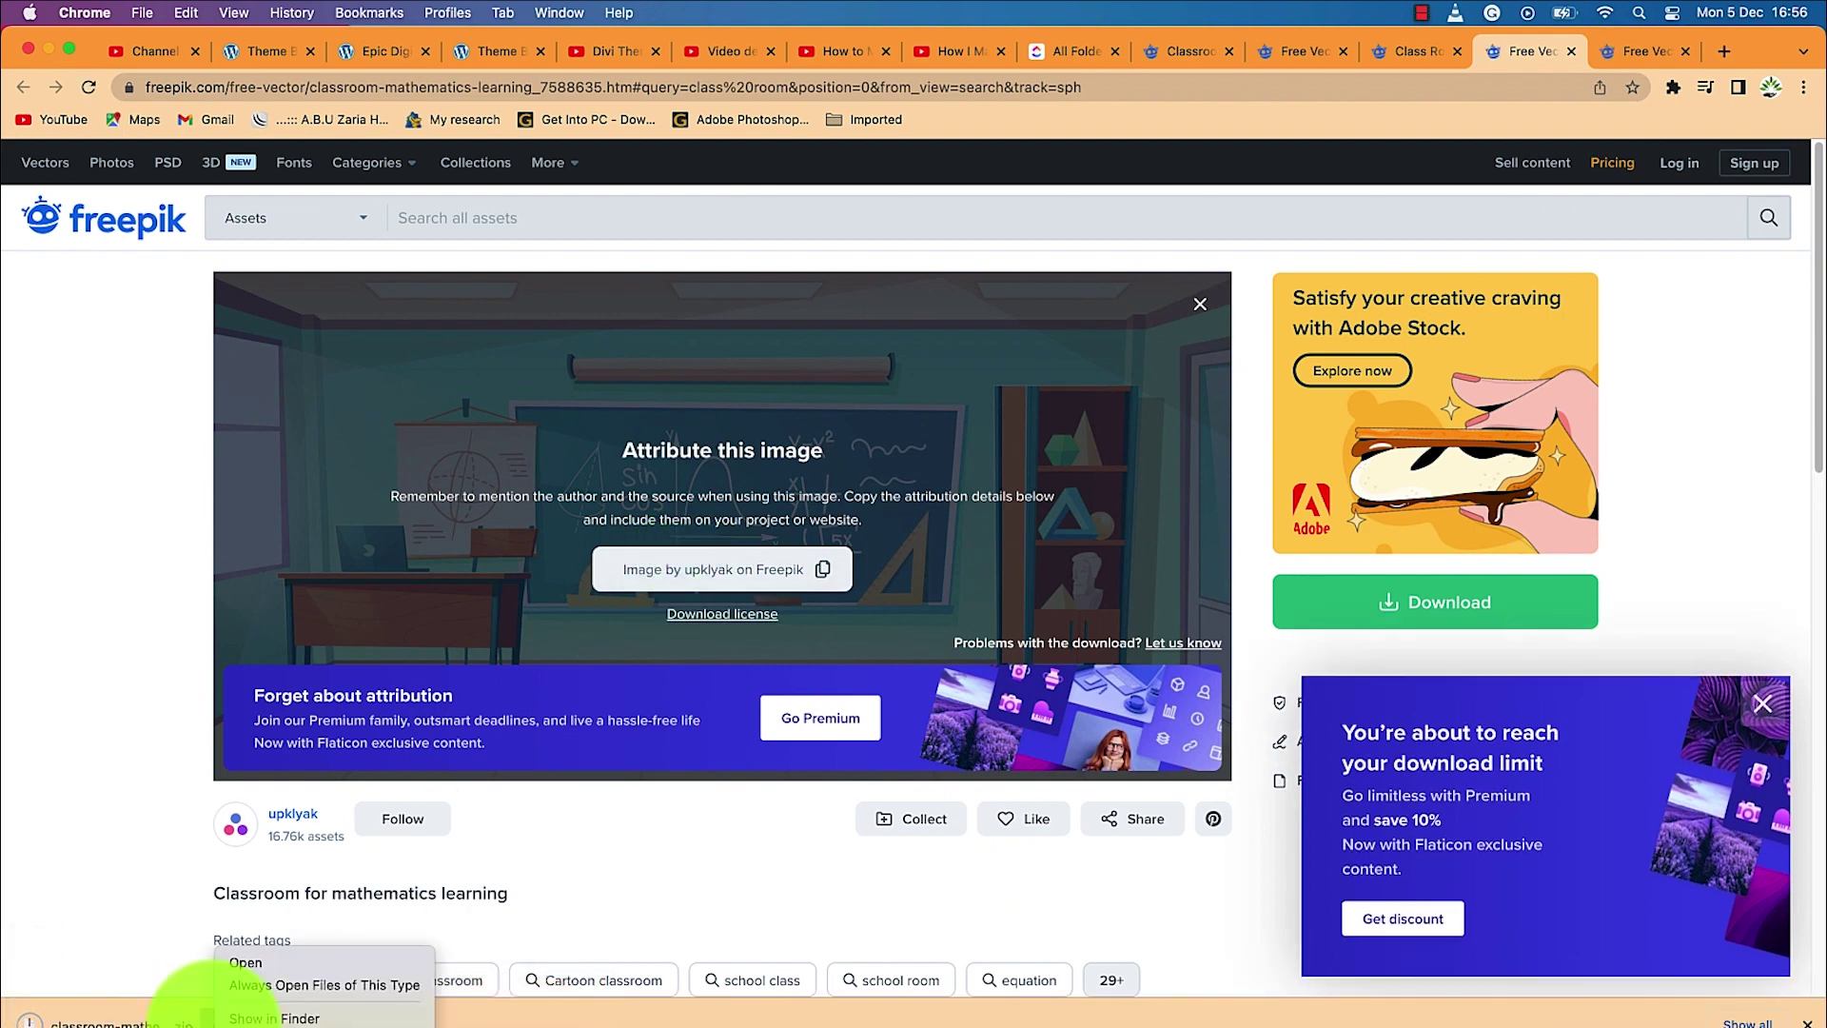
Step: Unzip the downloaded classroom archive in Finder and preview its 1354.jpg picture
left_click(253, 1020)
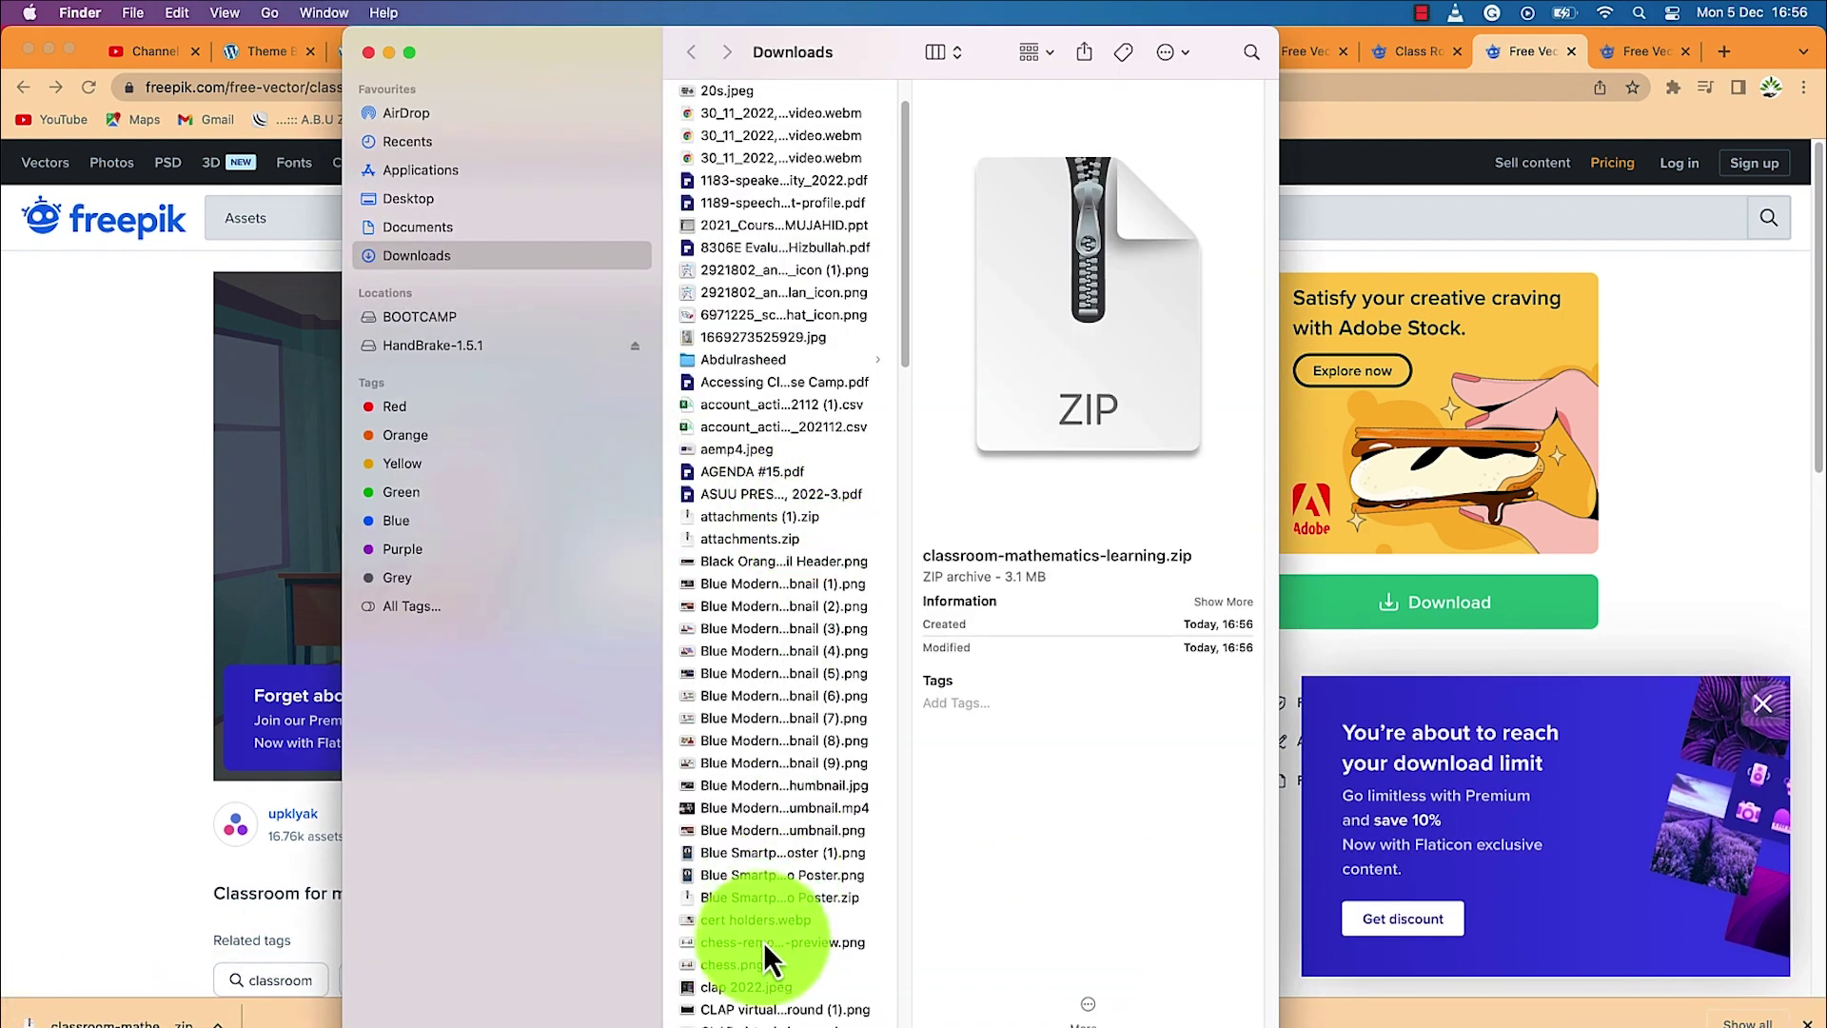
scroll(767, 928, "down", 10)
double_click(780, 222)
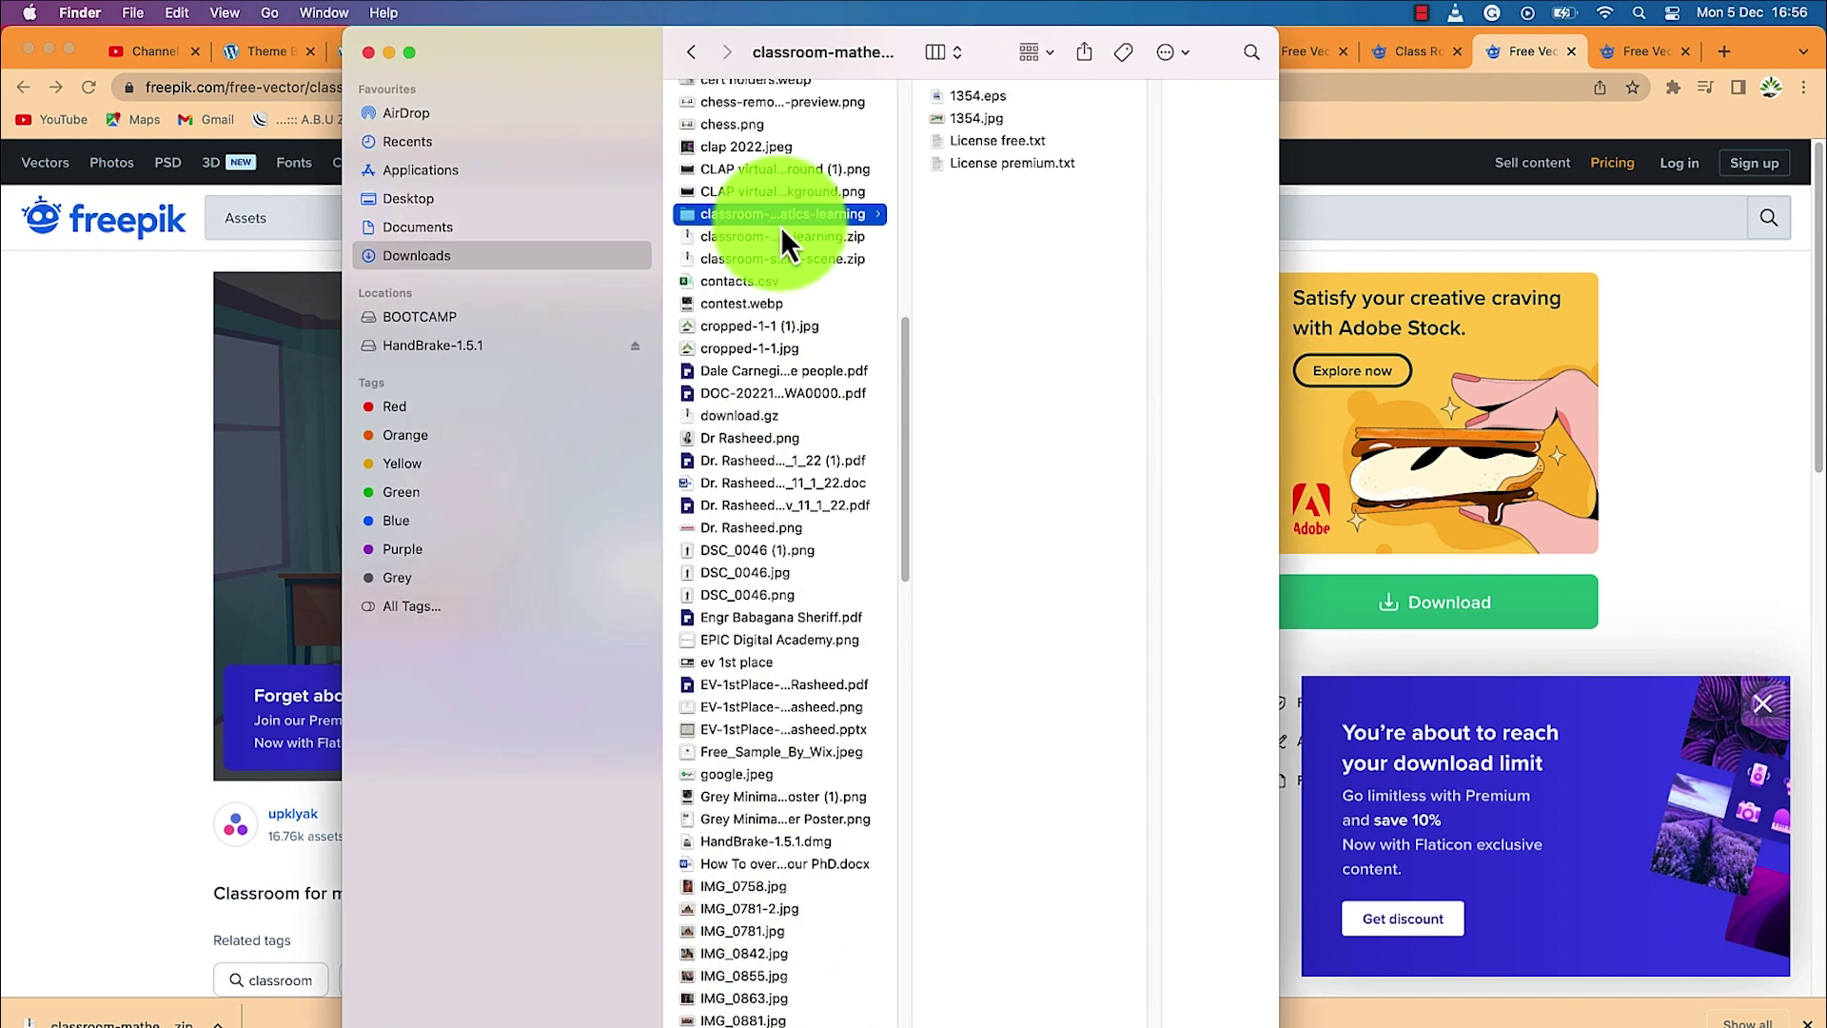
double_click(958, 122)
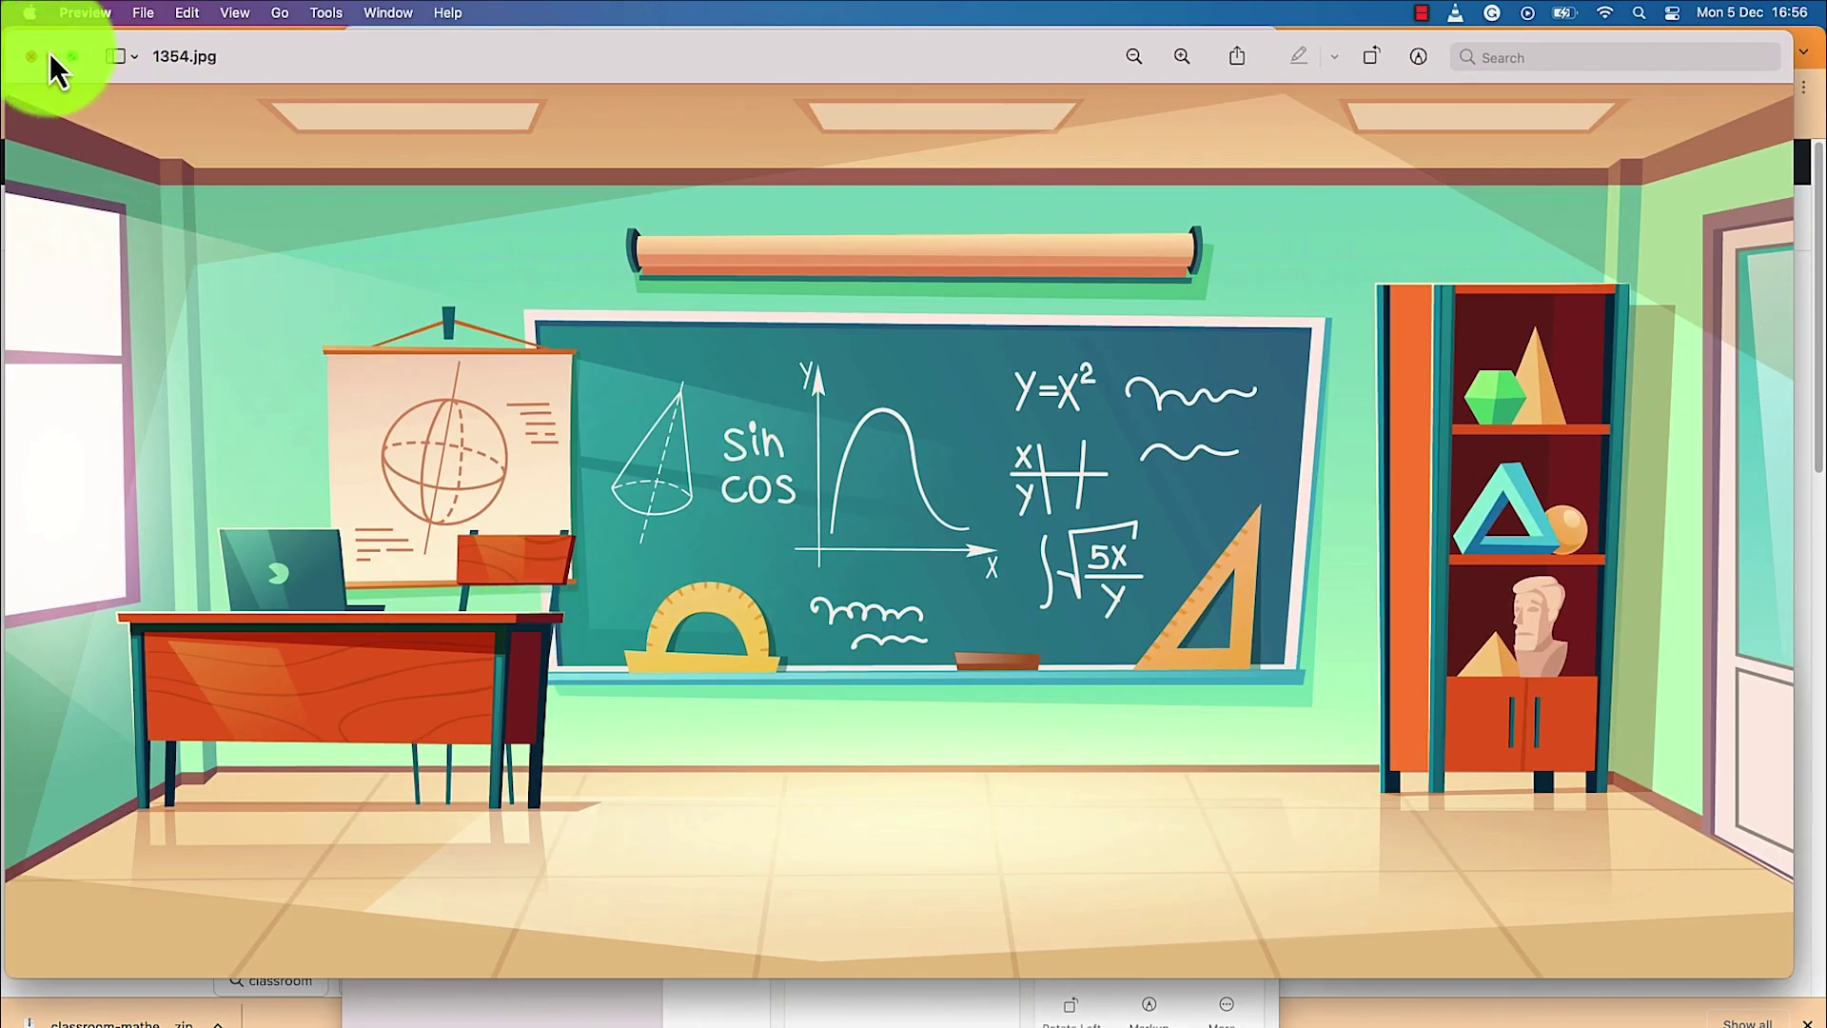
left_click(34, 57)
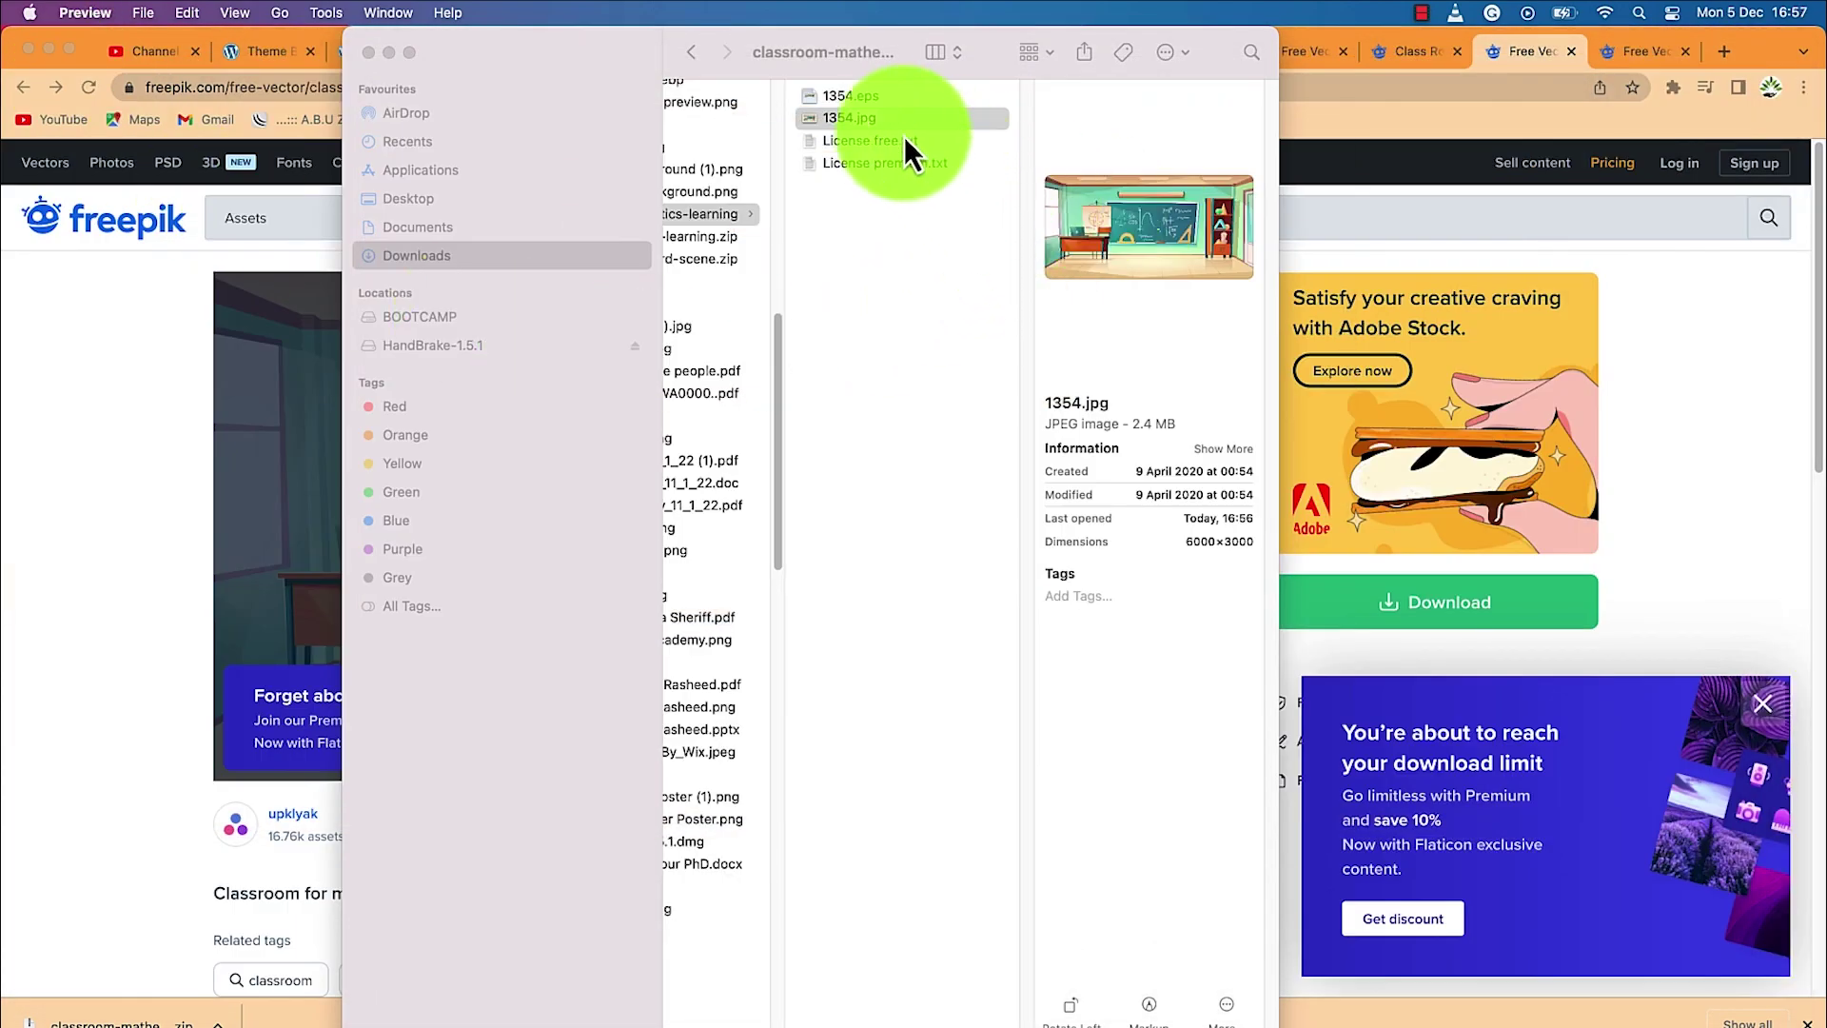
Step: Copy the 1354.jpg picture from Finder
right_click(883, 118)
key("Escape")
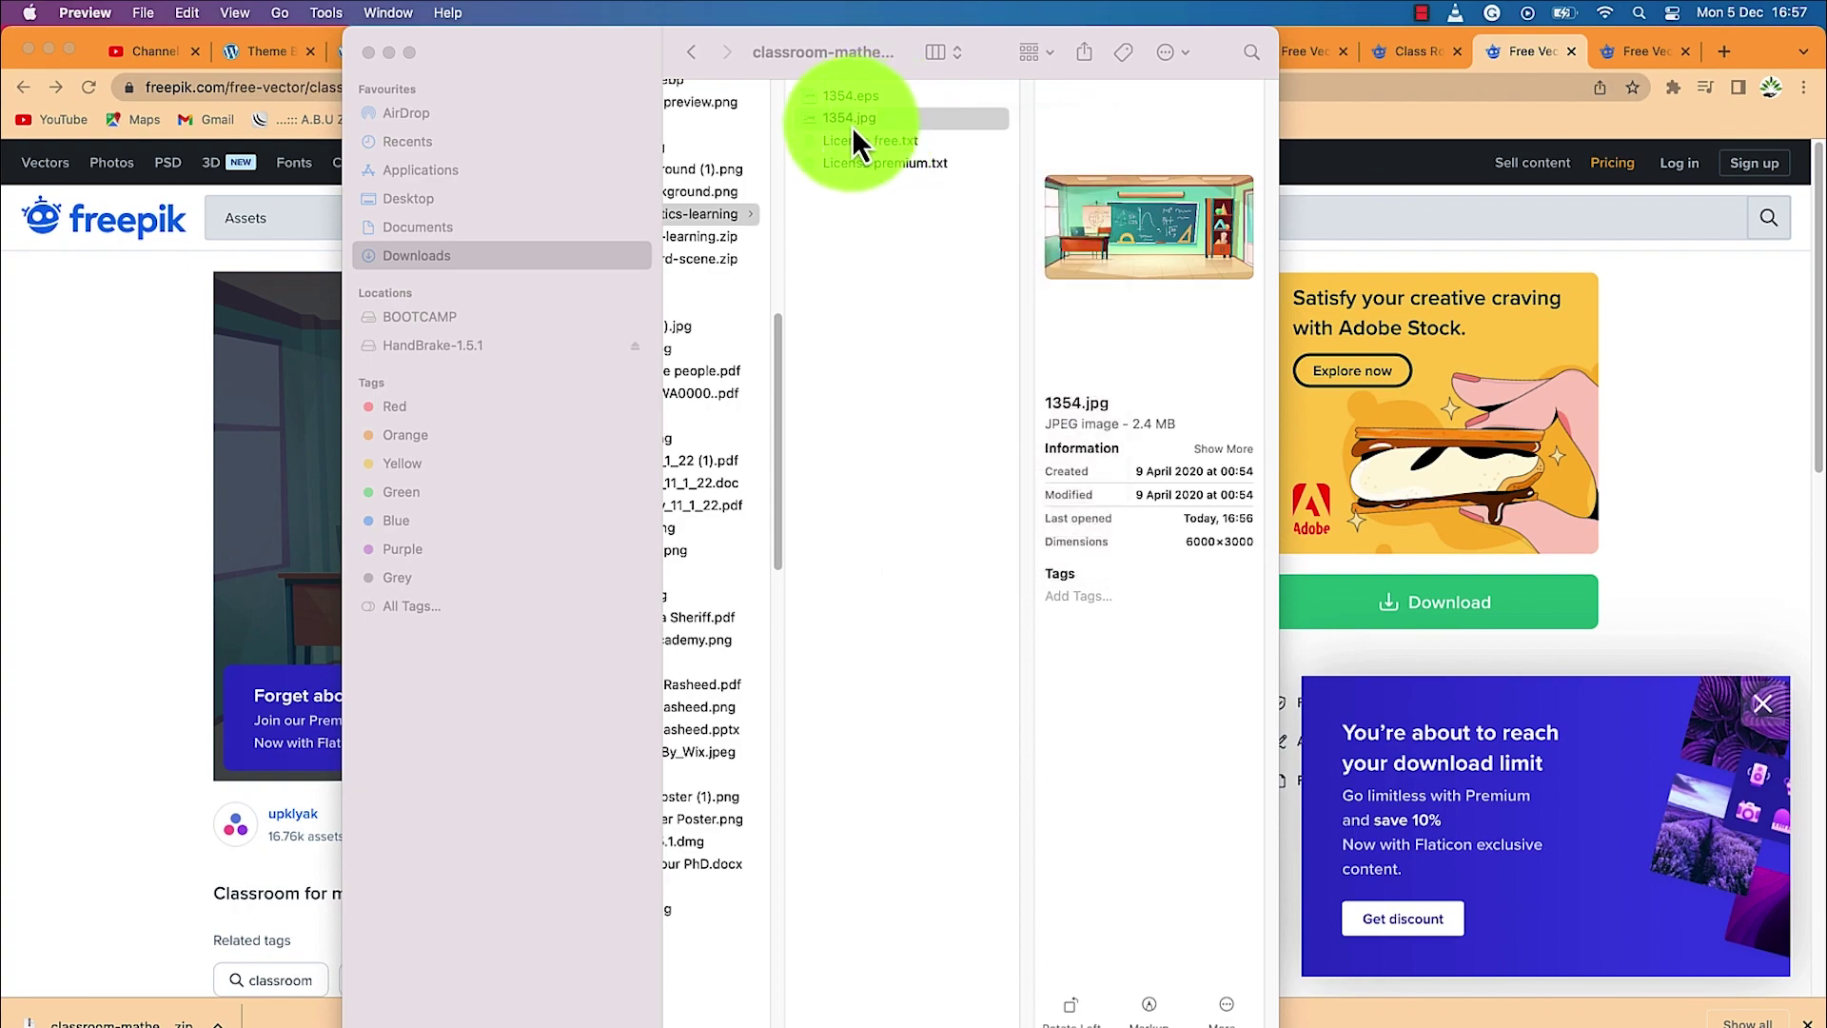
right_click(852, 128)
left_click(906, 208)
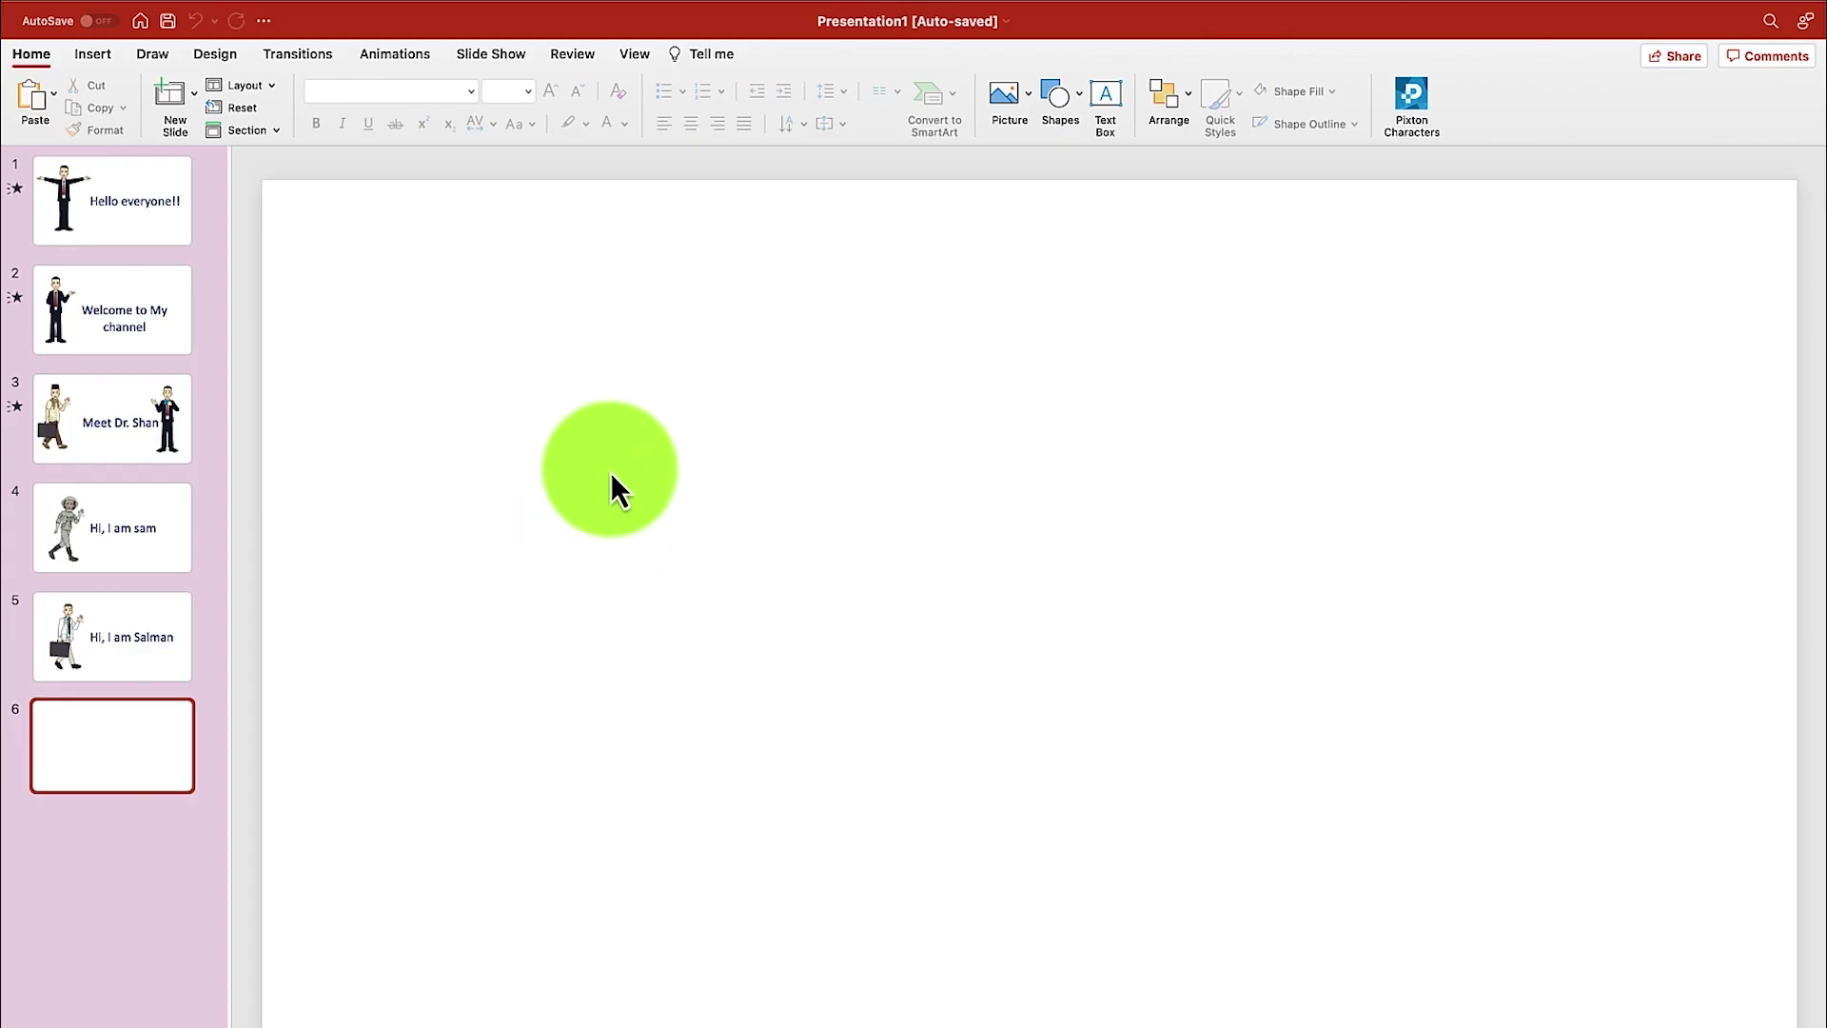
Step: Paste the classroom picture onto slide 6 and select it
key("super+v")
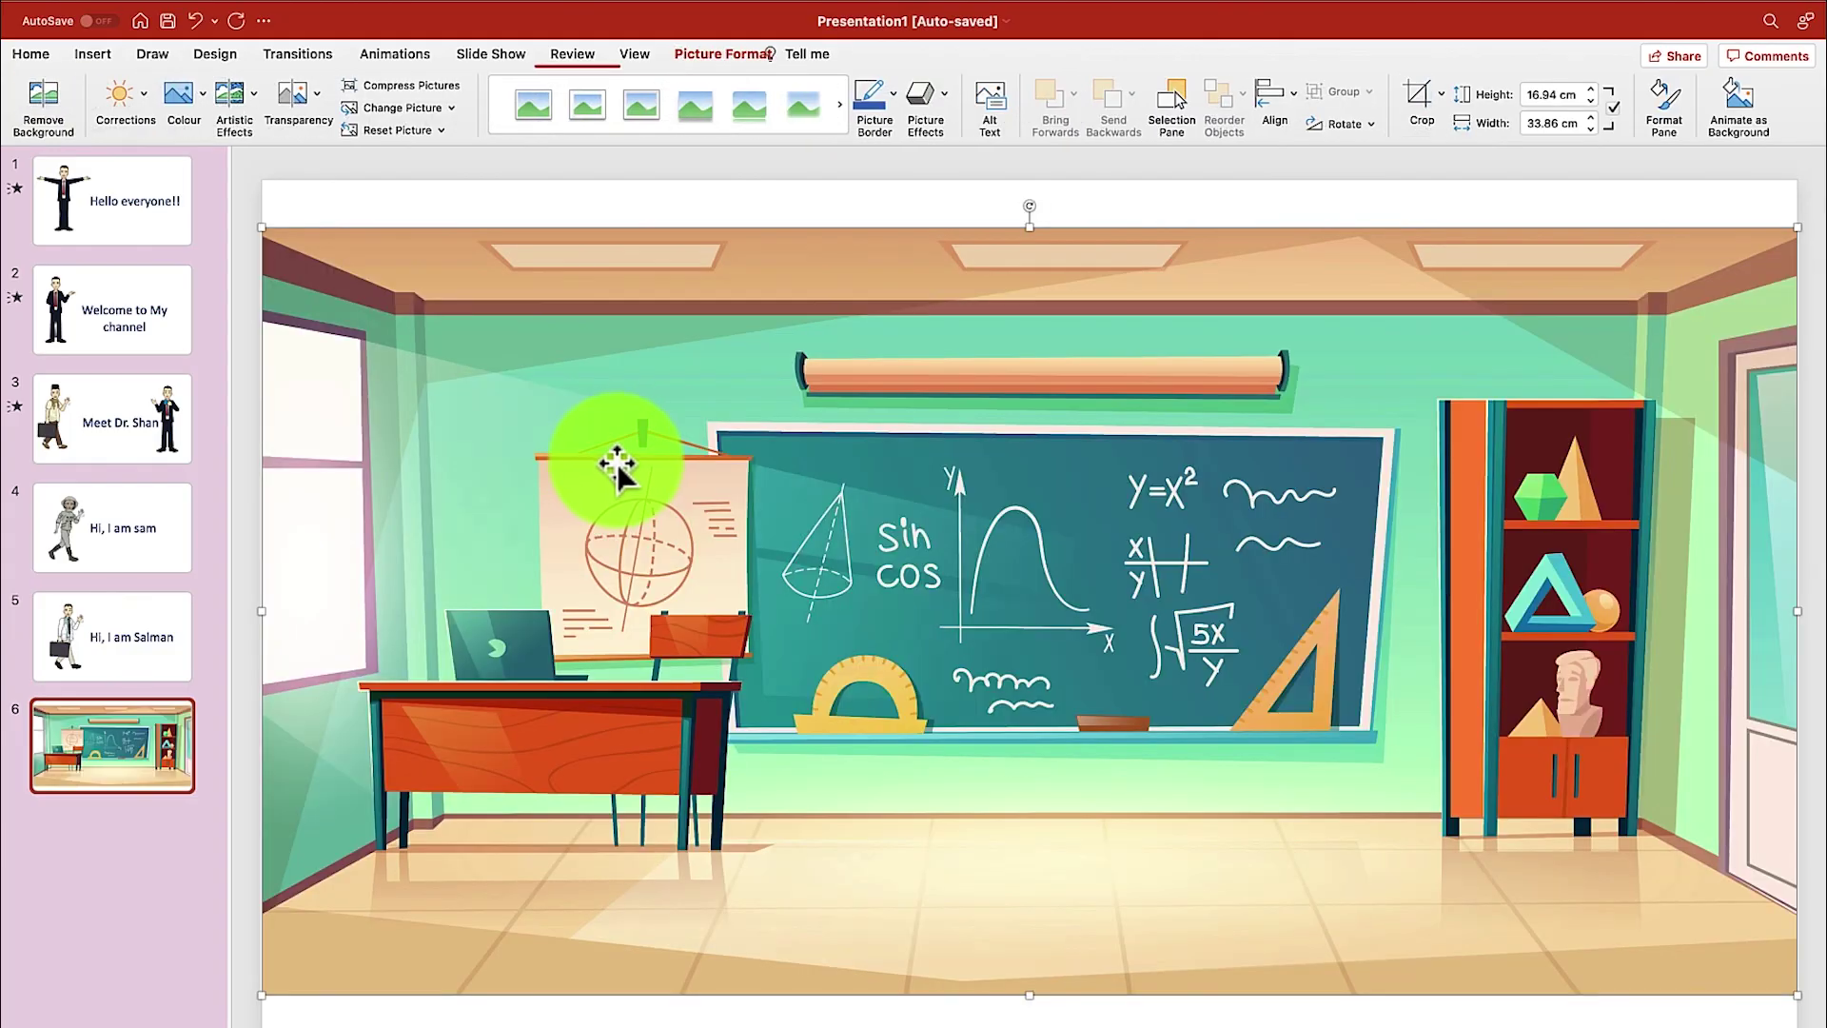
left_click(106, 660)
key("Down")
left_click(690, 655)
Step: Build a male Pixton character with light skin, a hair style and the striped-shirt outfit
left_click(1425, 86)
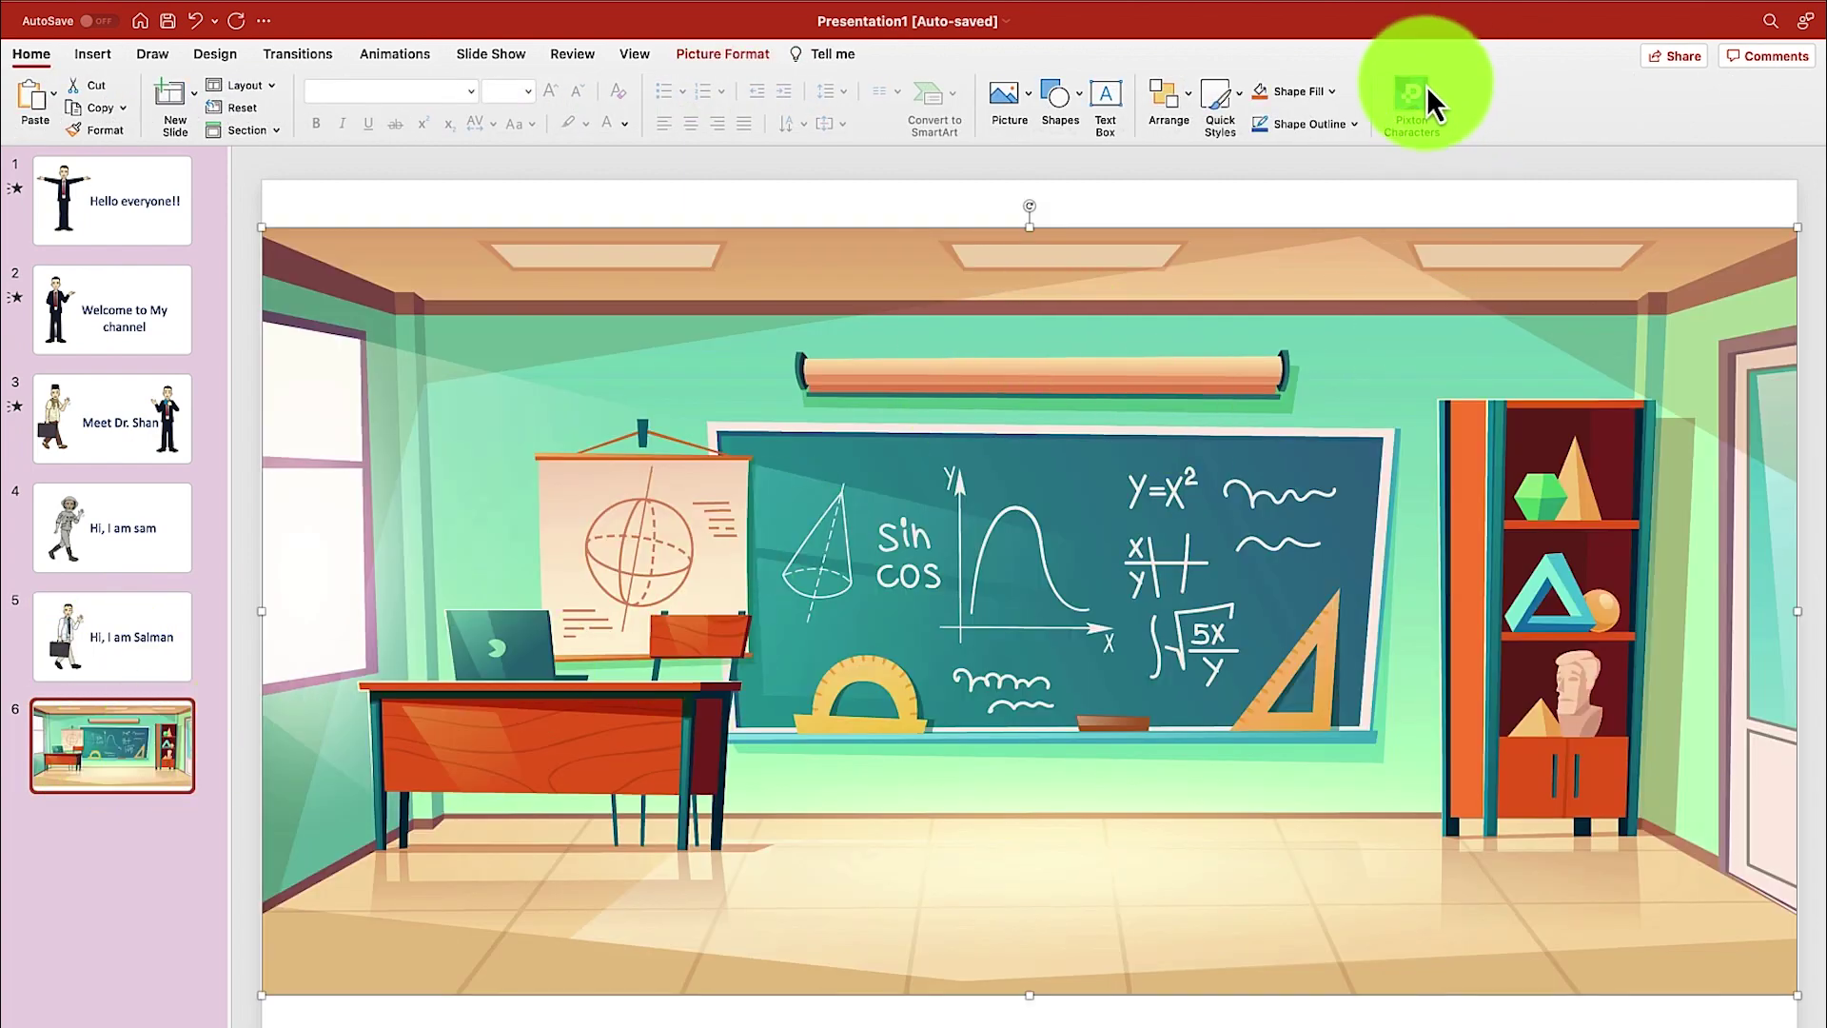
left_click(1654, 541)
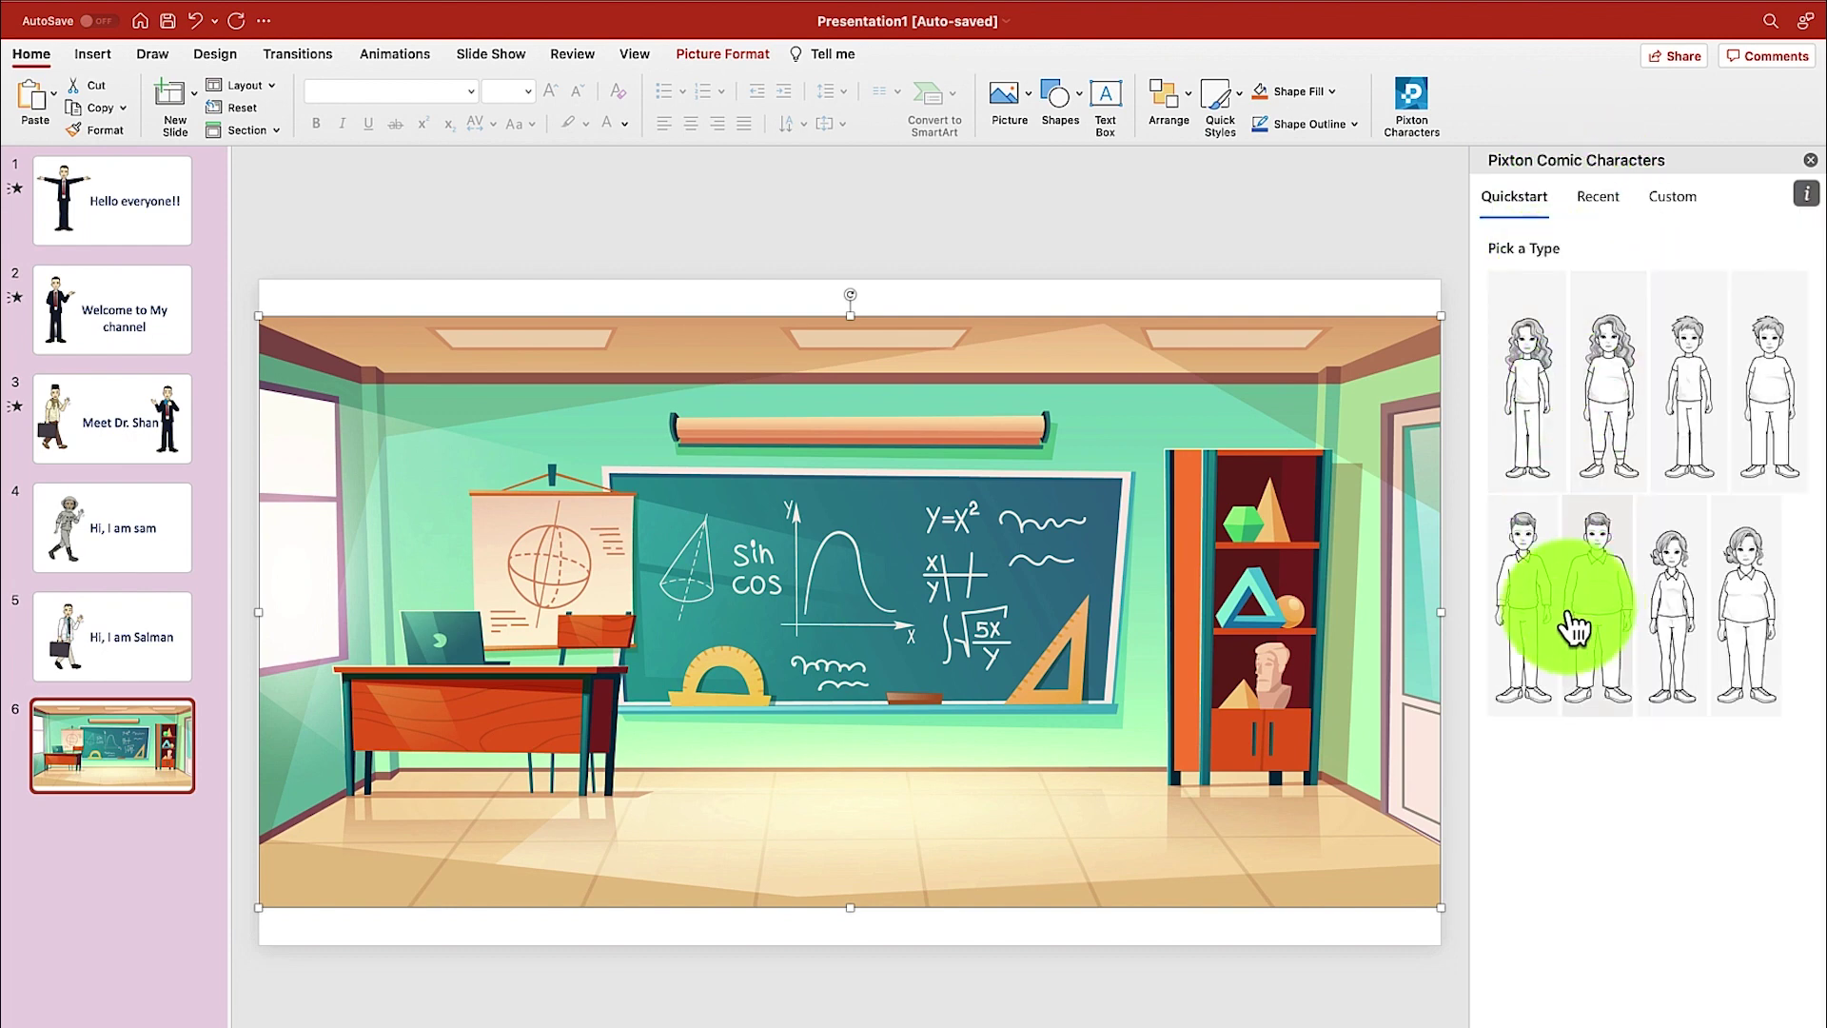
left_click(1587, 626)
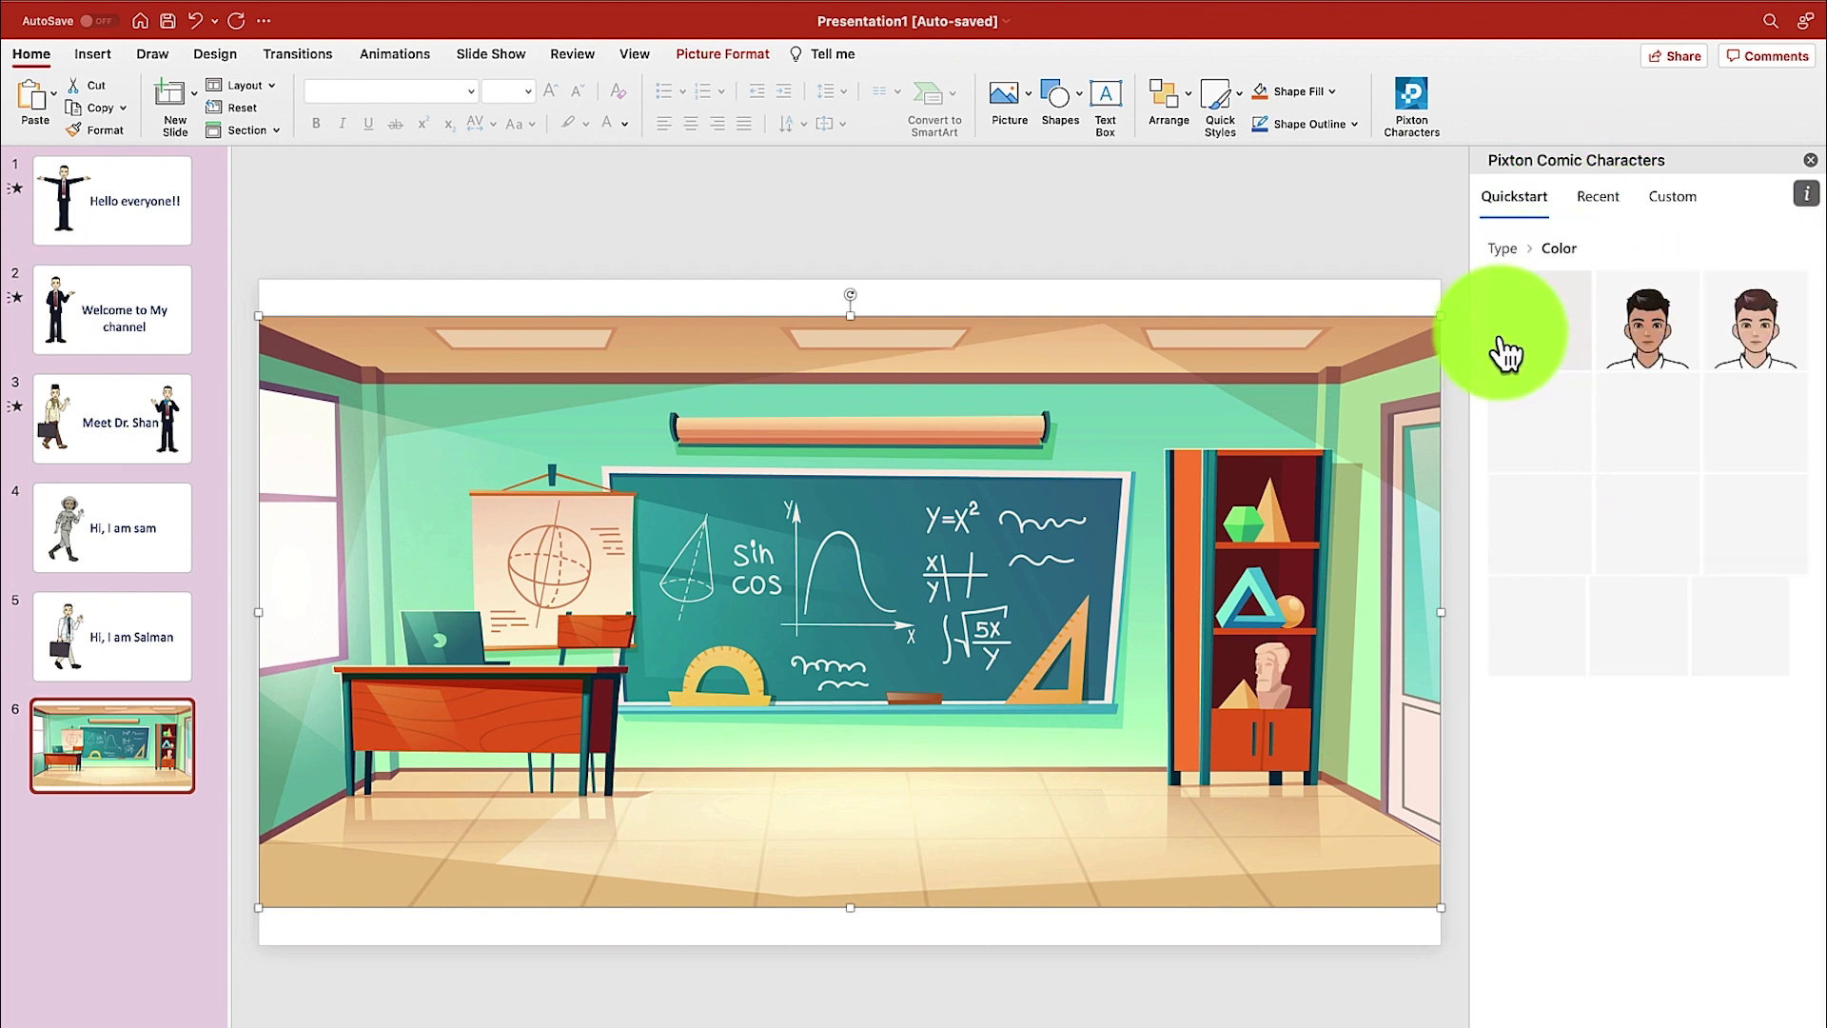
left_click(1629, 438)
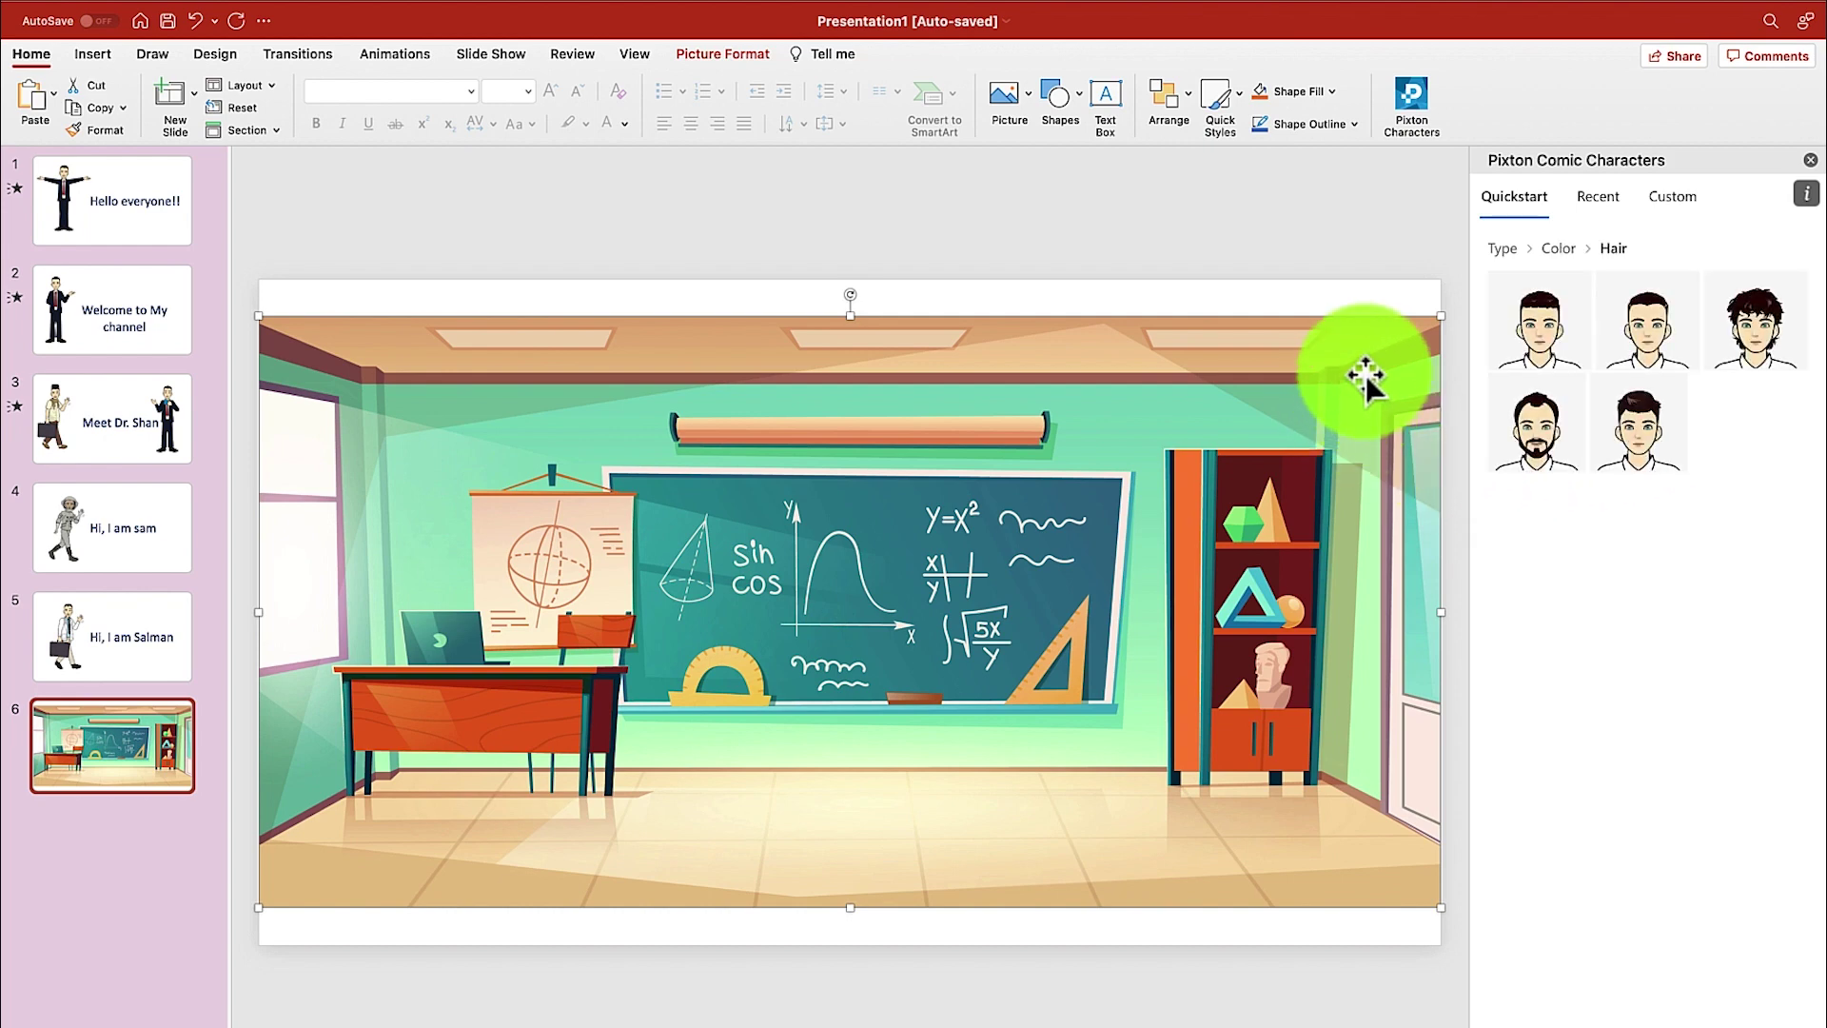
left_click(1639, 470)
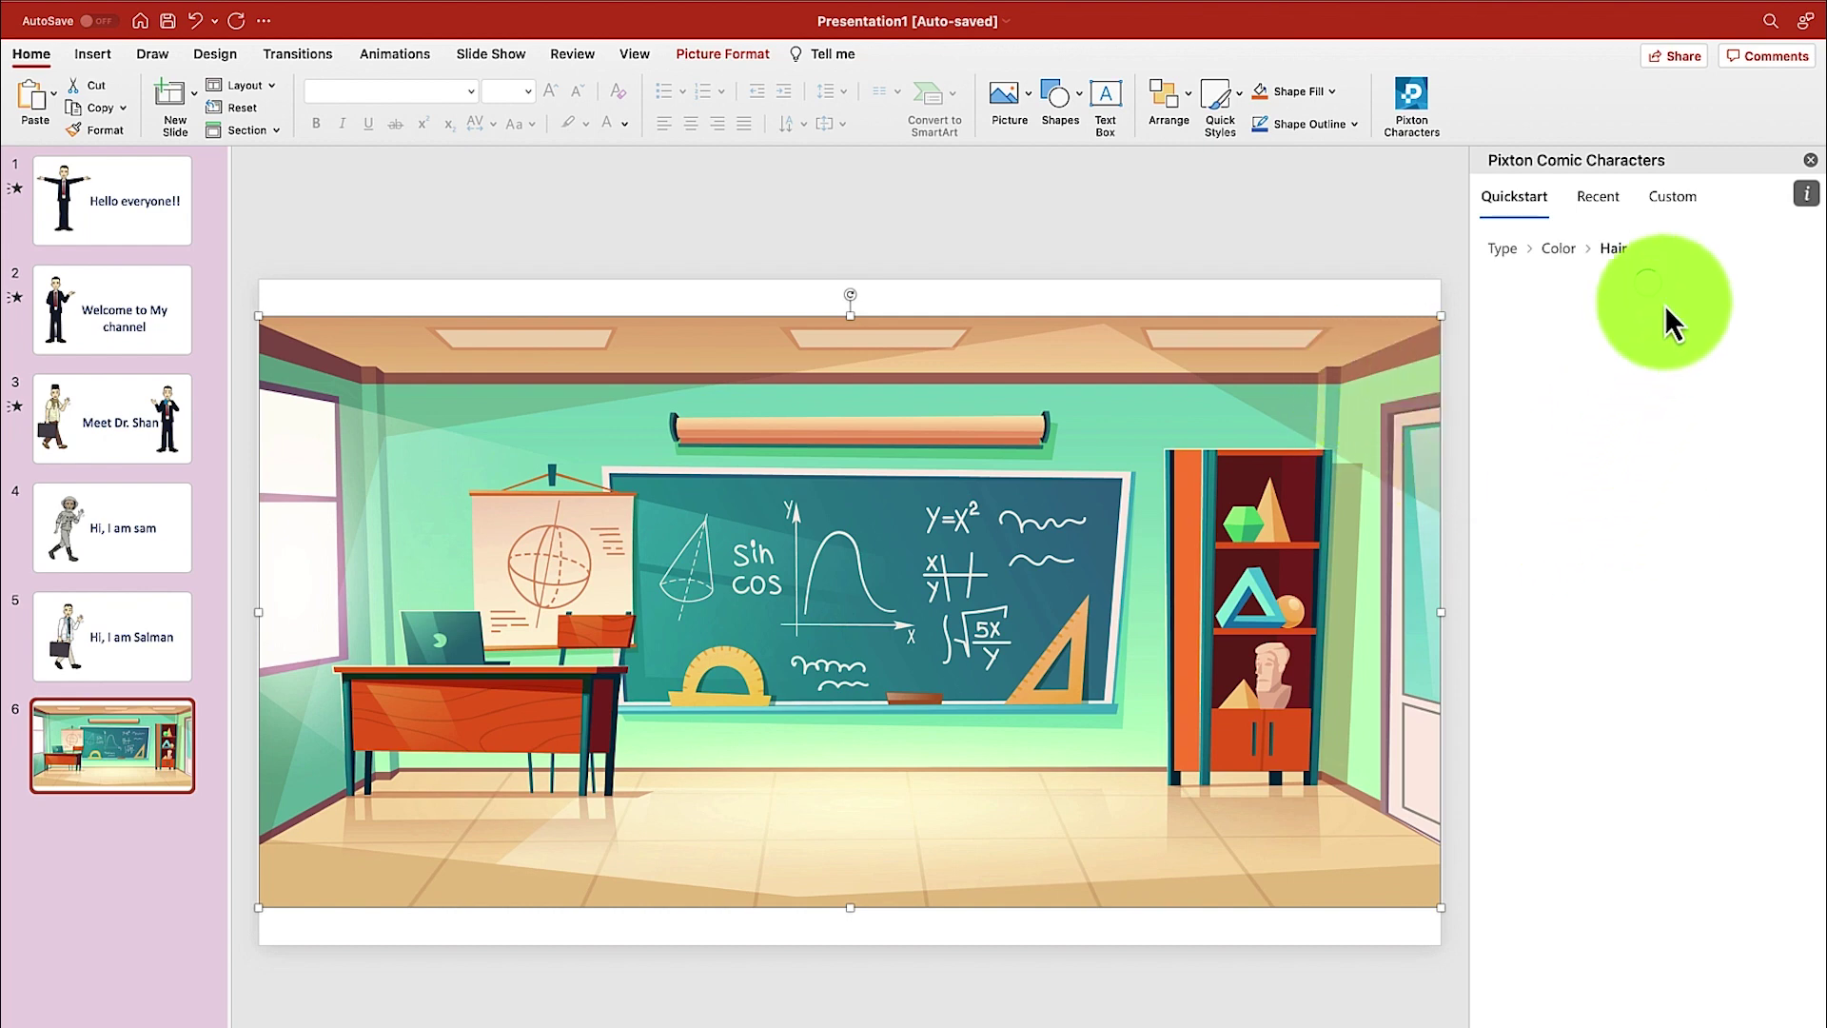
scroll(1615, 768, "down", 2)
scroll(1621, 769, "down", 10)
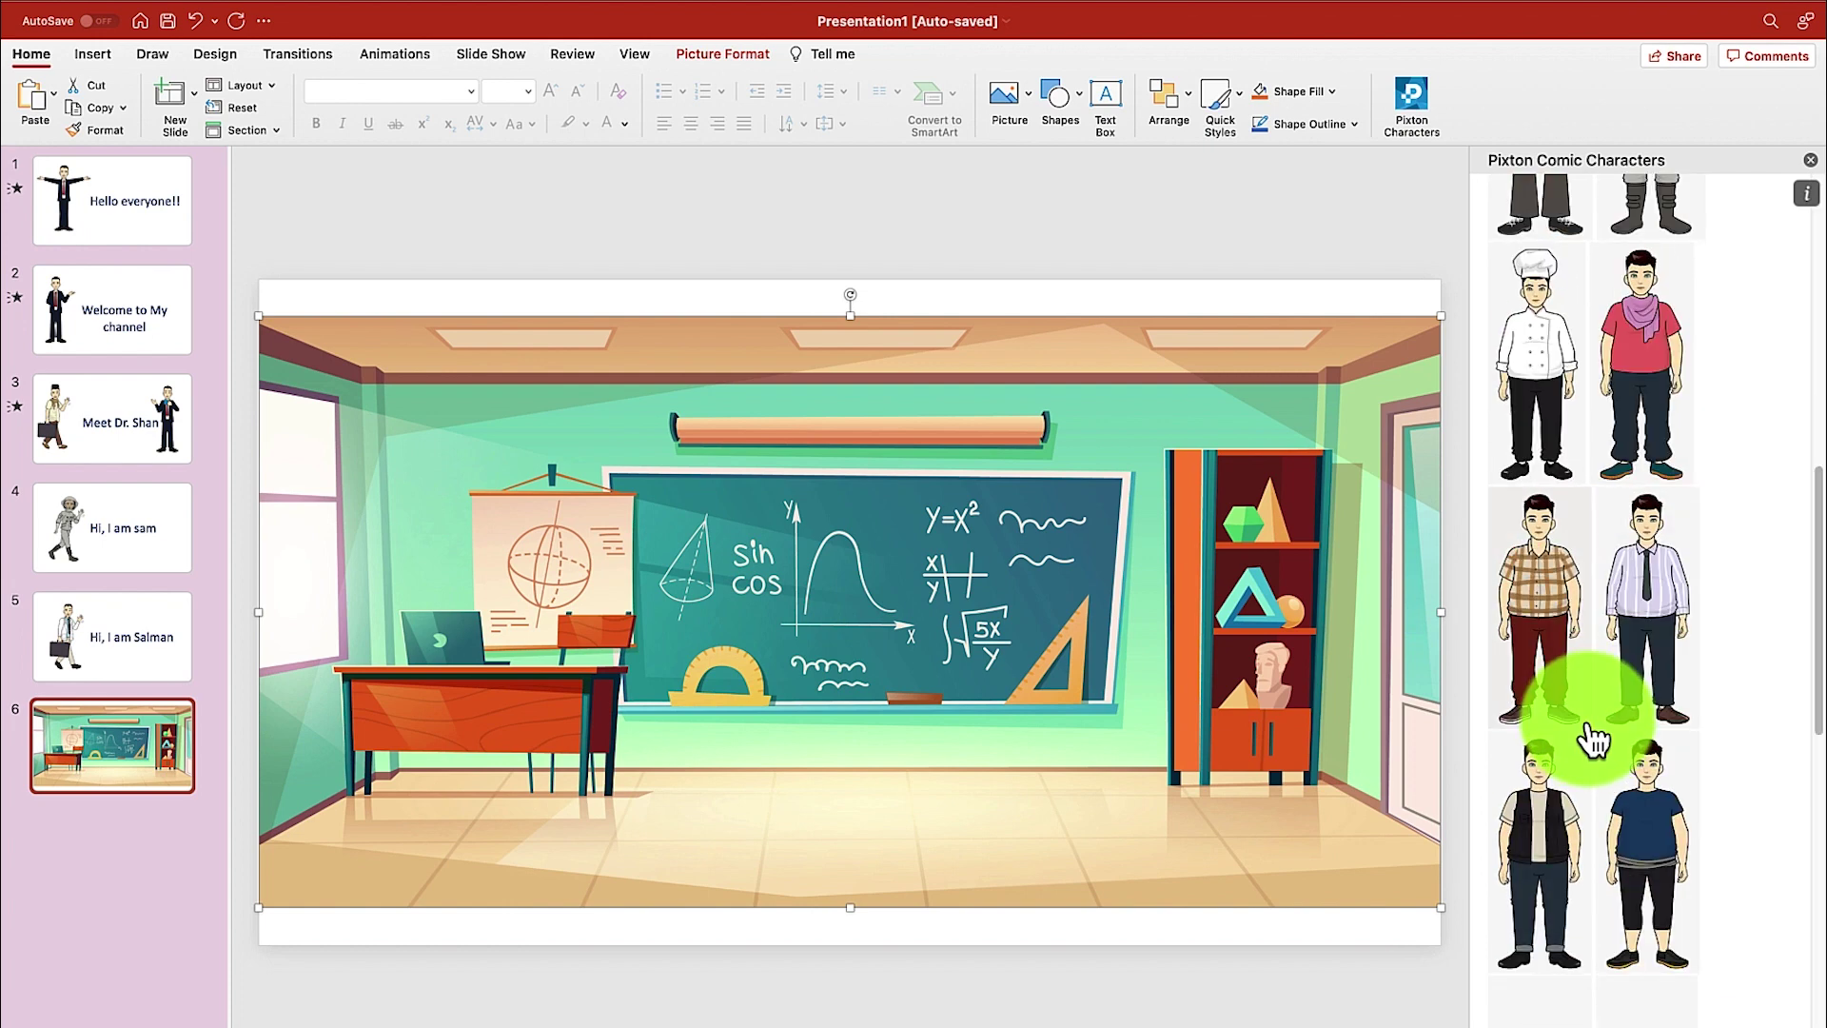
left_click(1655, 595)
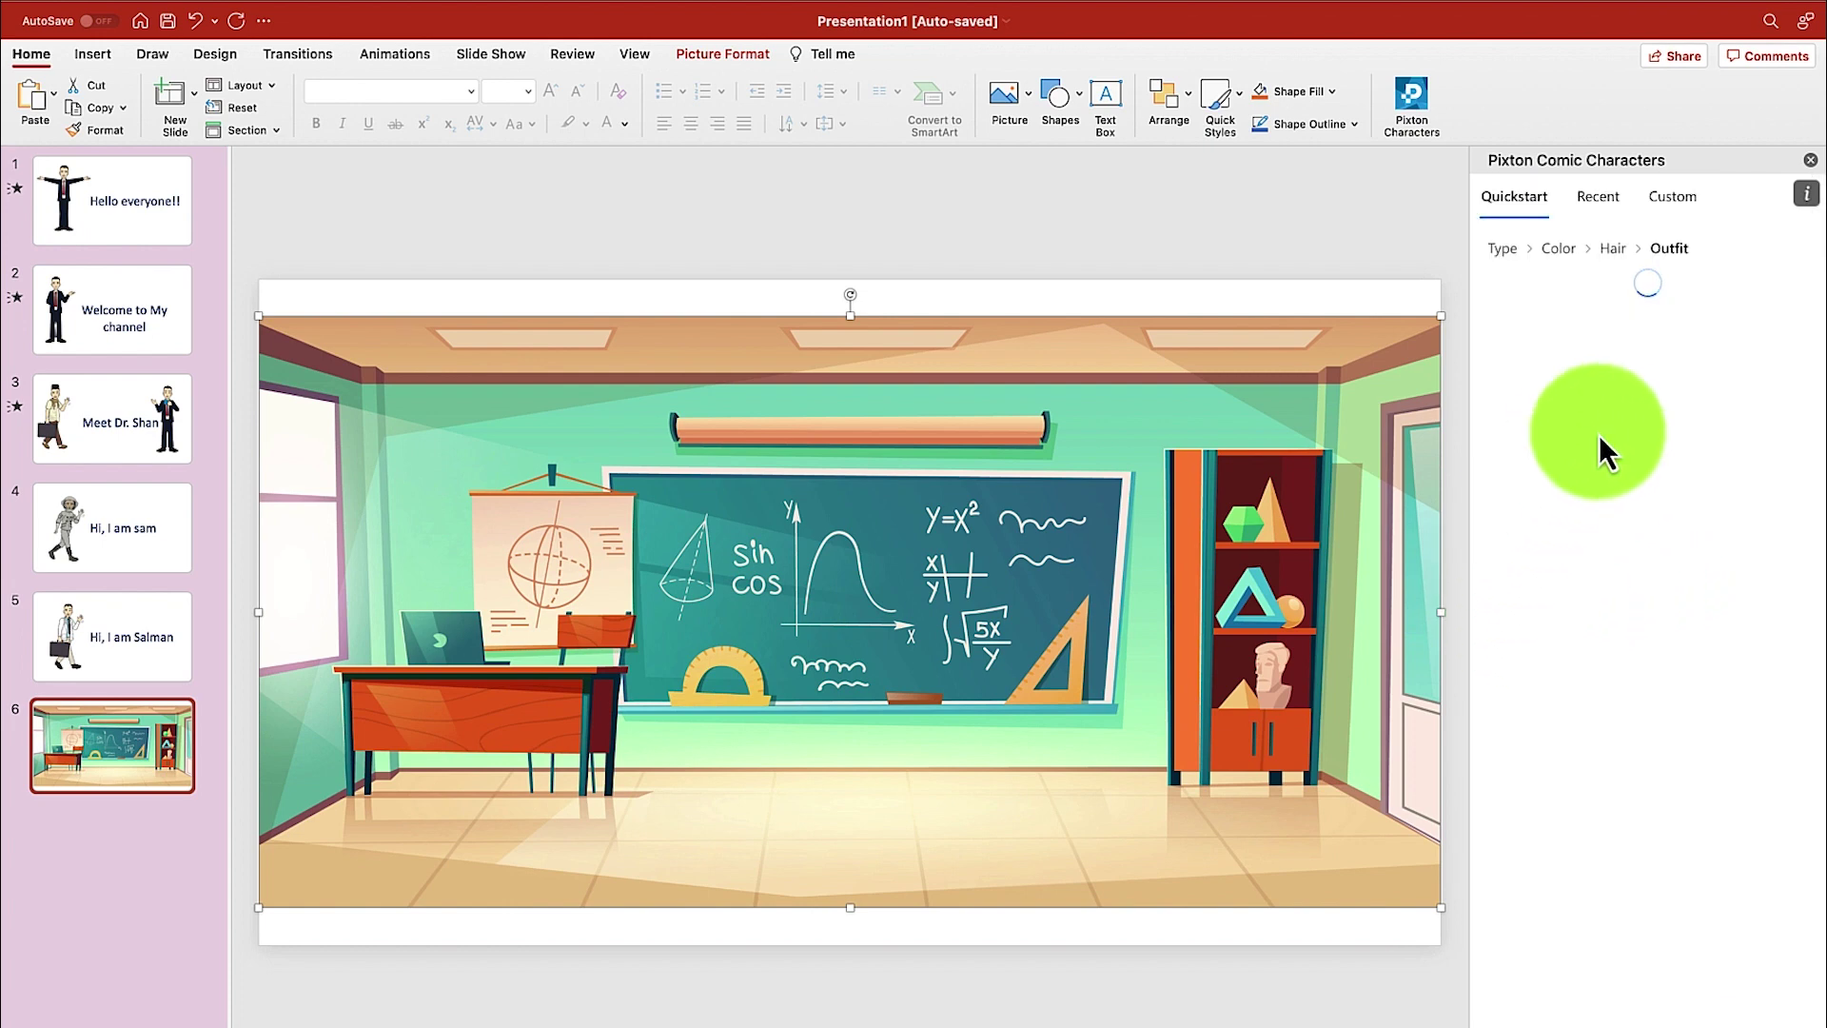
scroll(1676, 666, "down", 3)
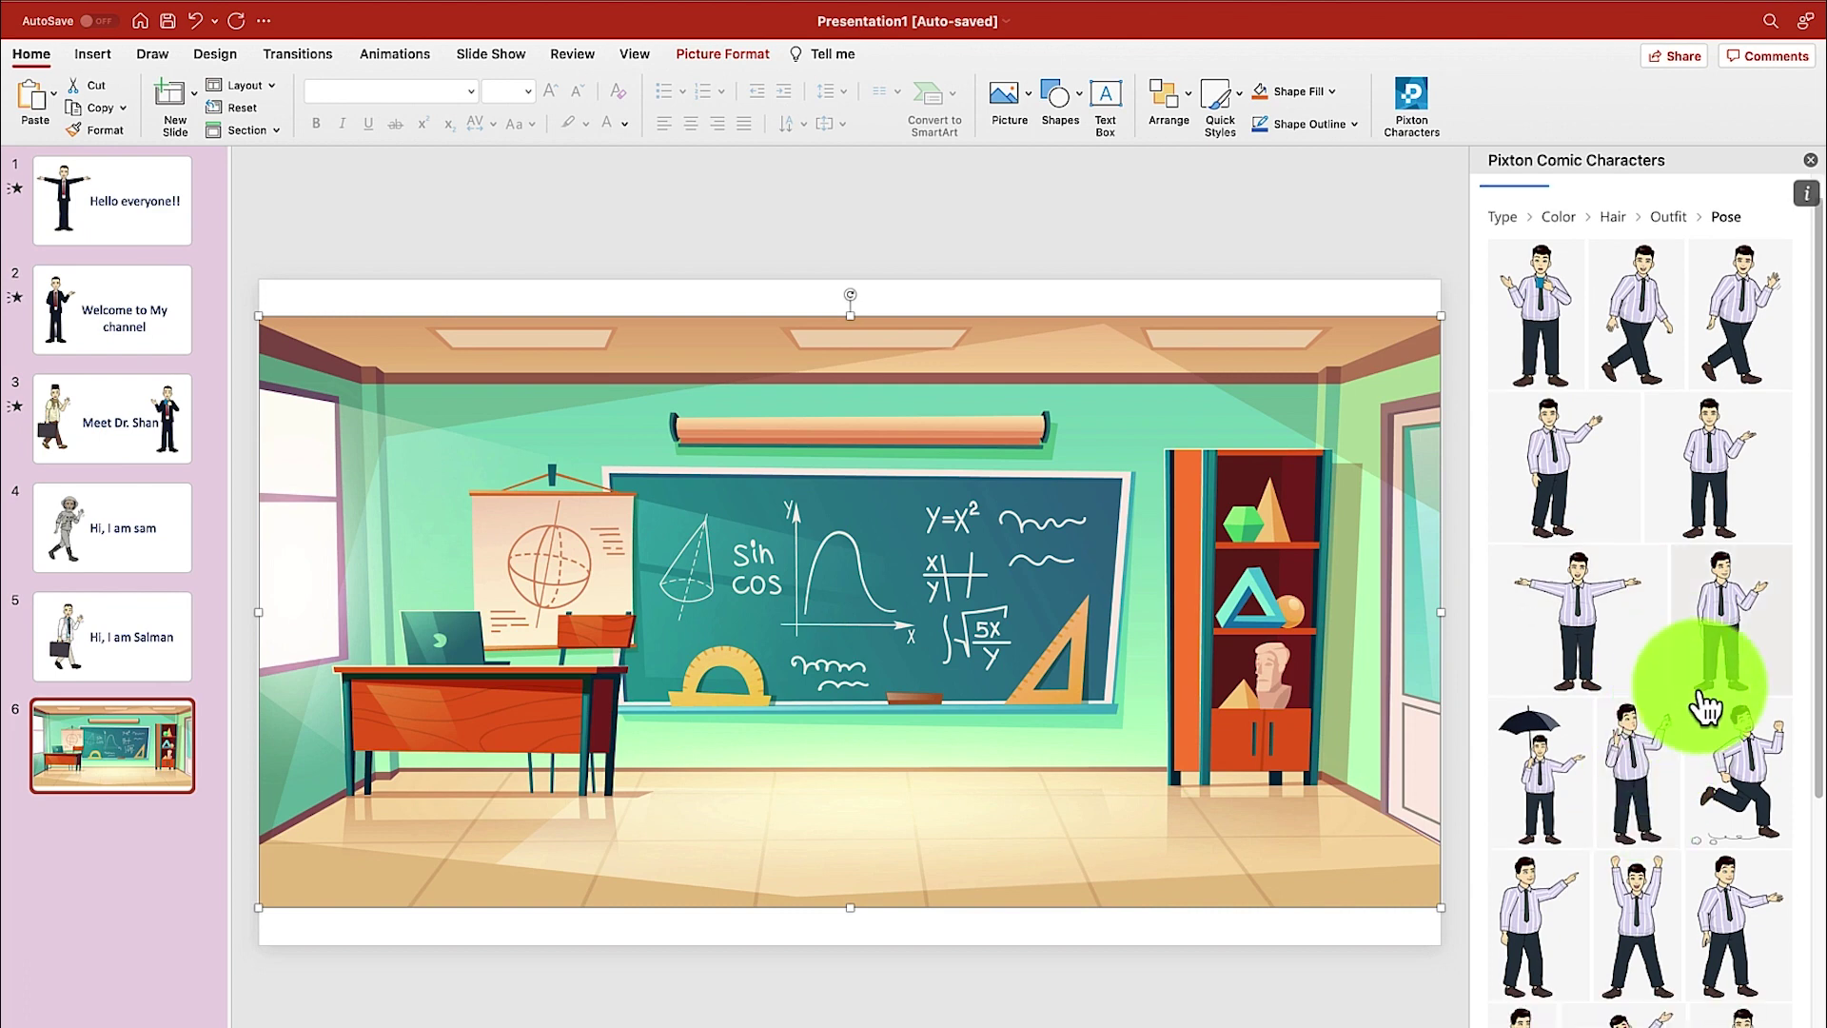
scroll(1704, 700, "up", 3)
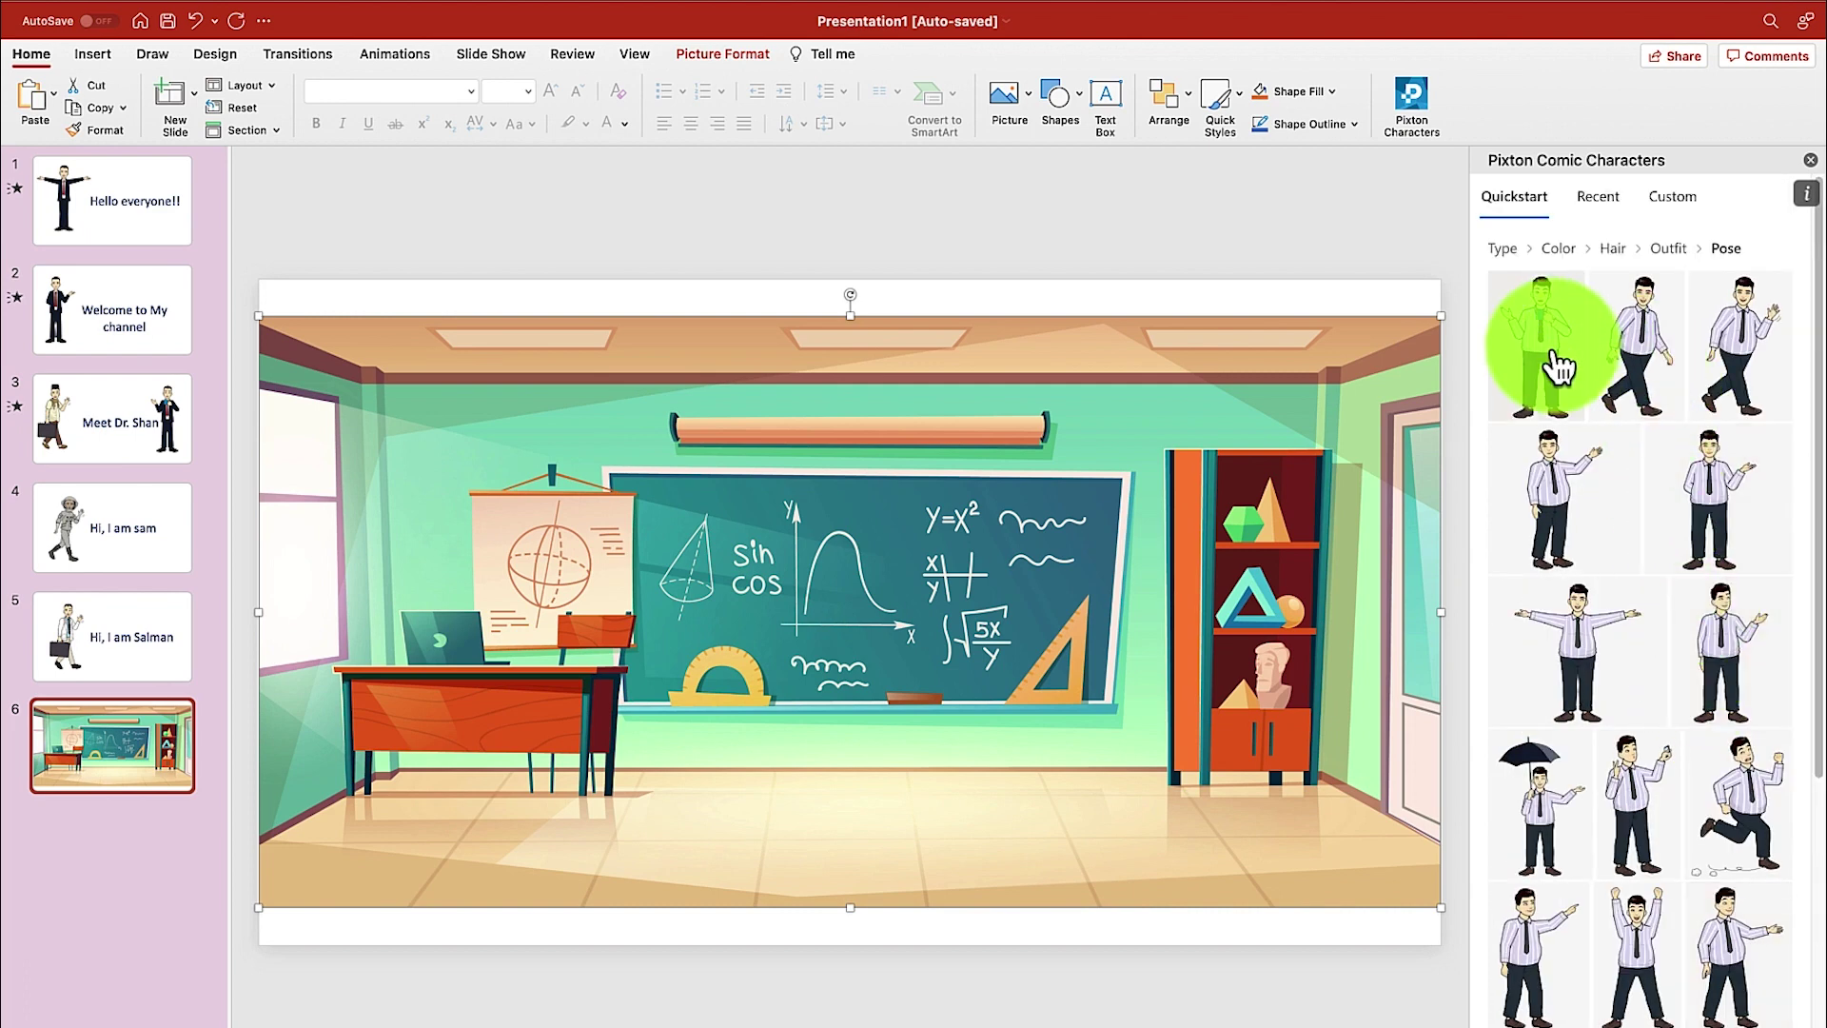
Step: Insert the teacher pose beside the cabinet on the right, then duplicate slide 6 as slide 7
left_click(1504, 381)
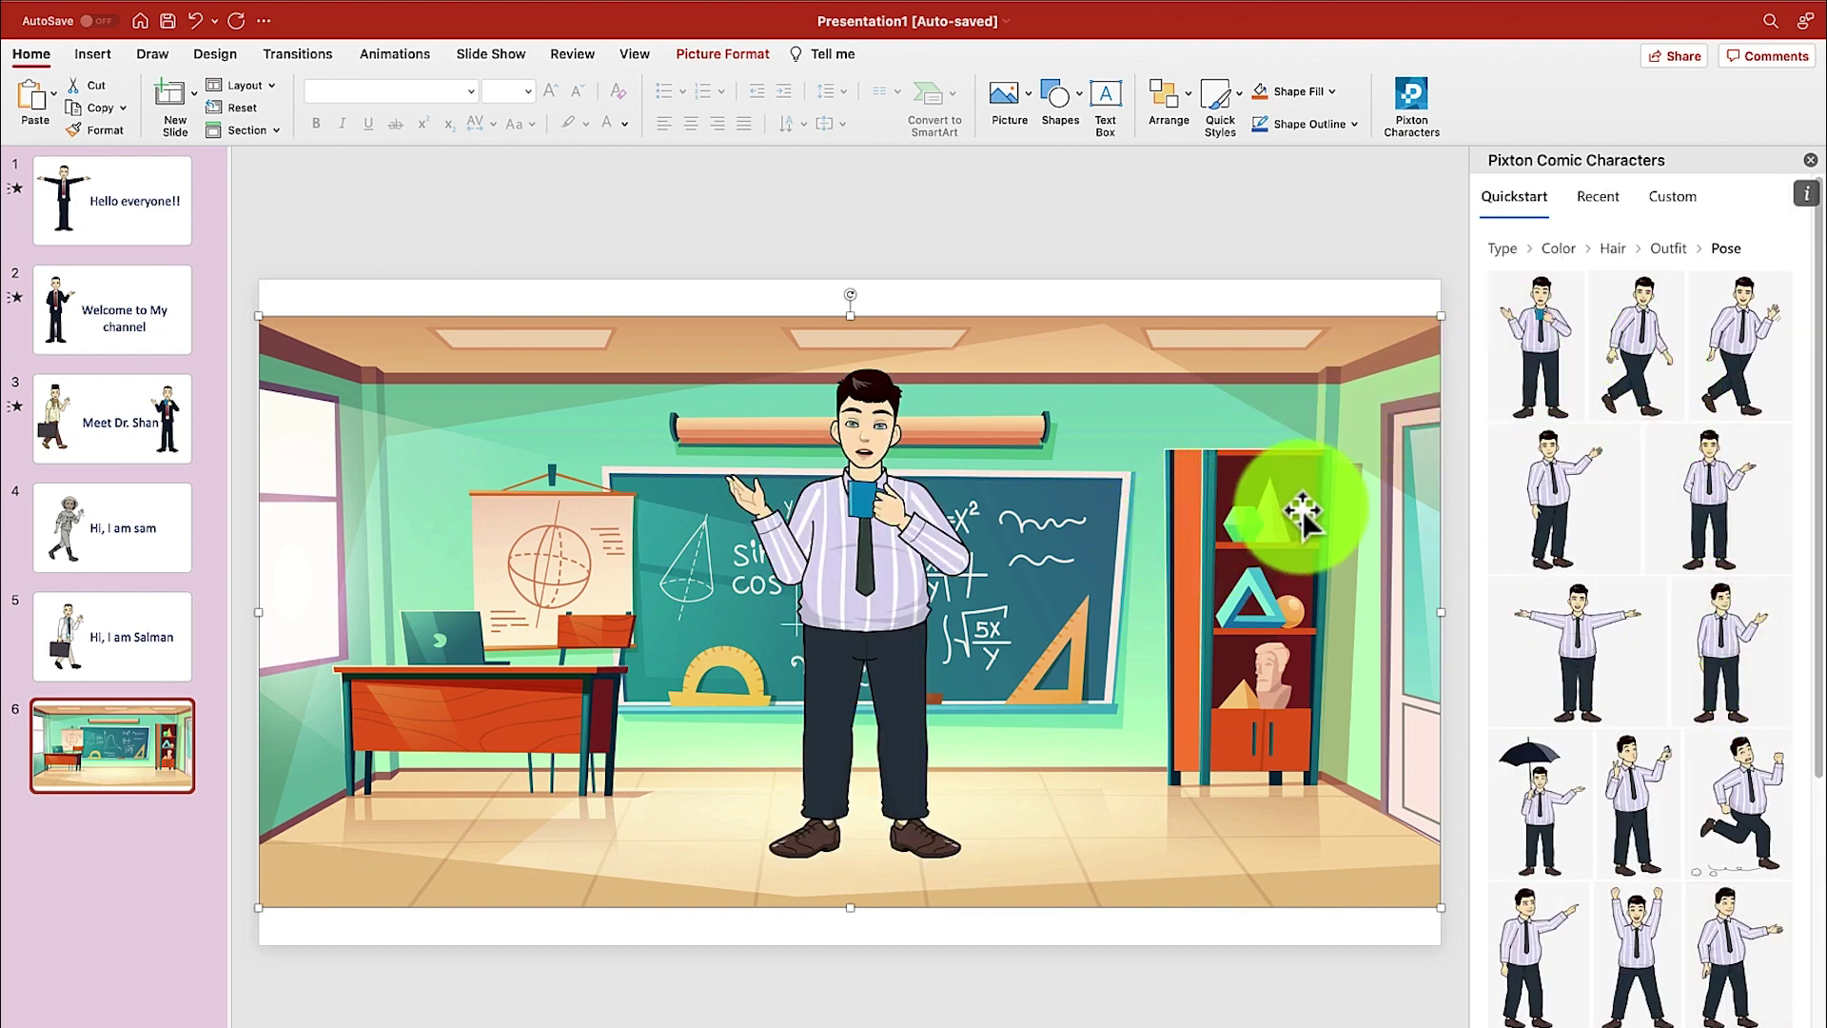
left_click_drag(860, 587, 1276, 571)
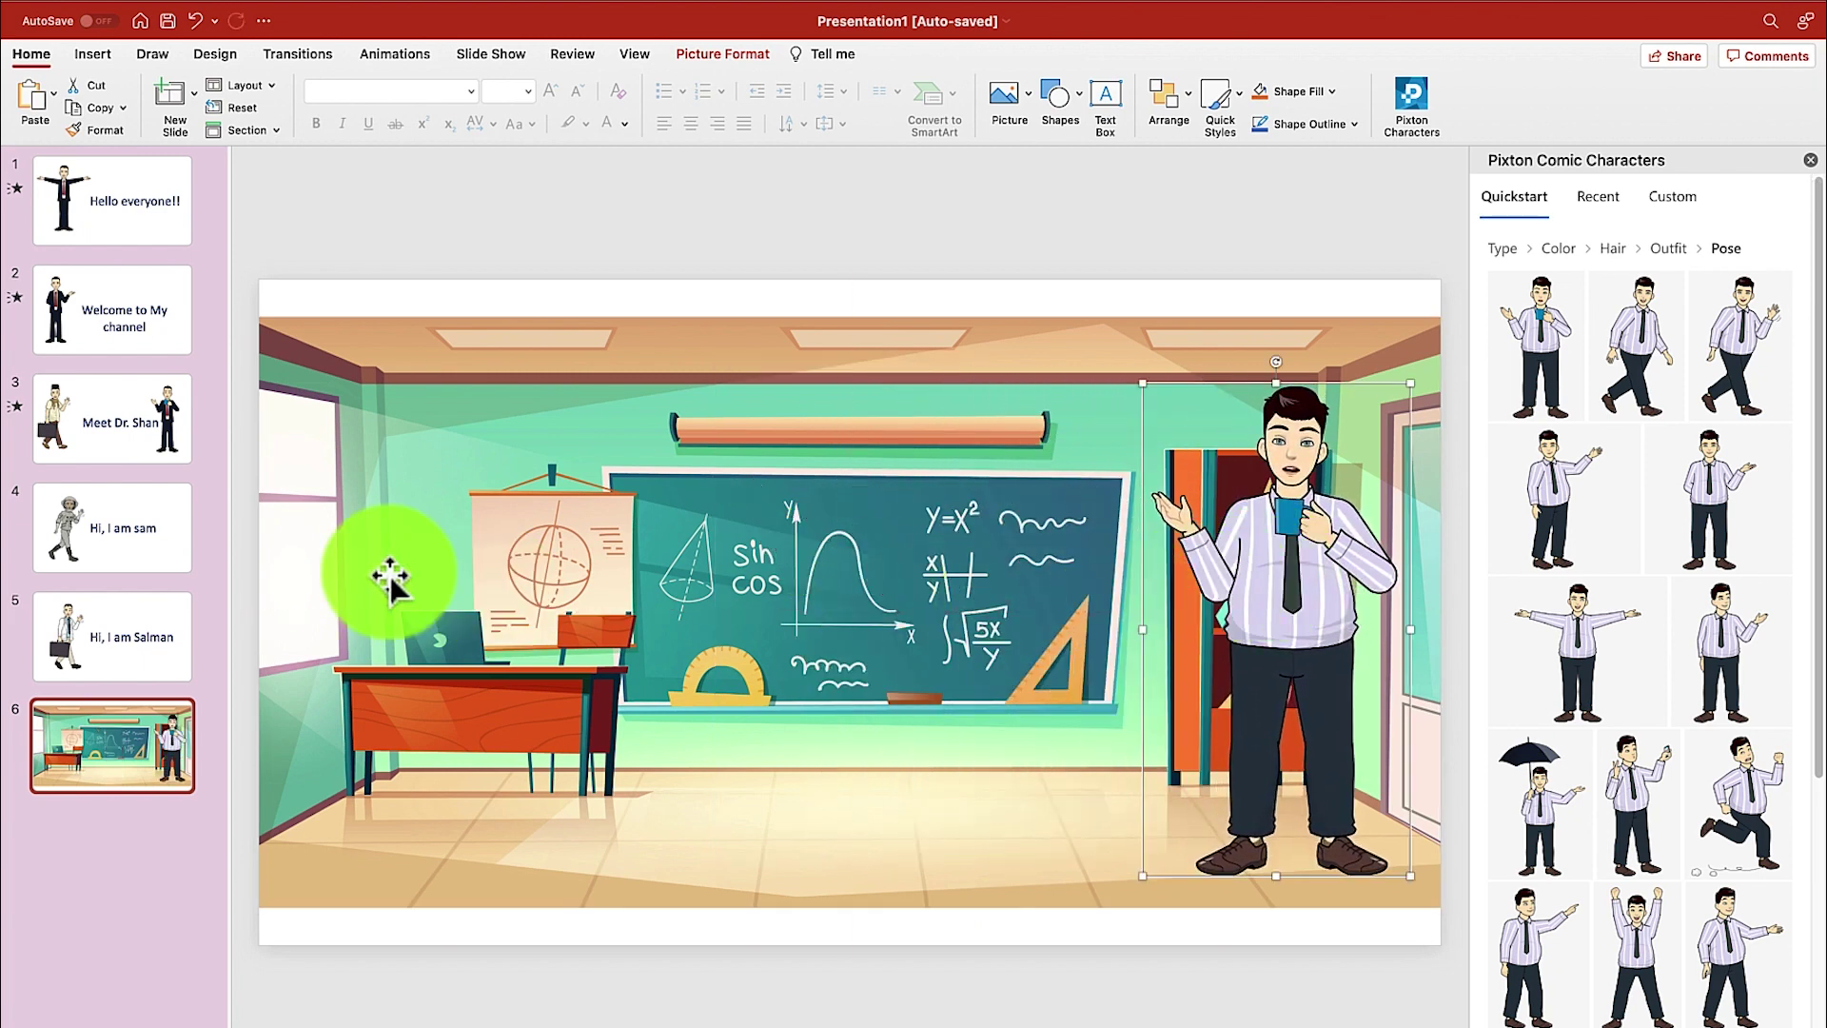
left_click(101, 740)
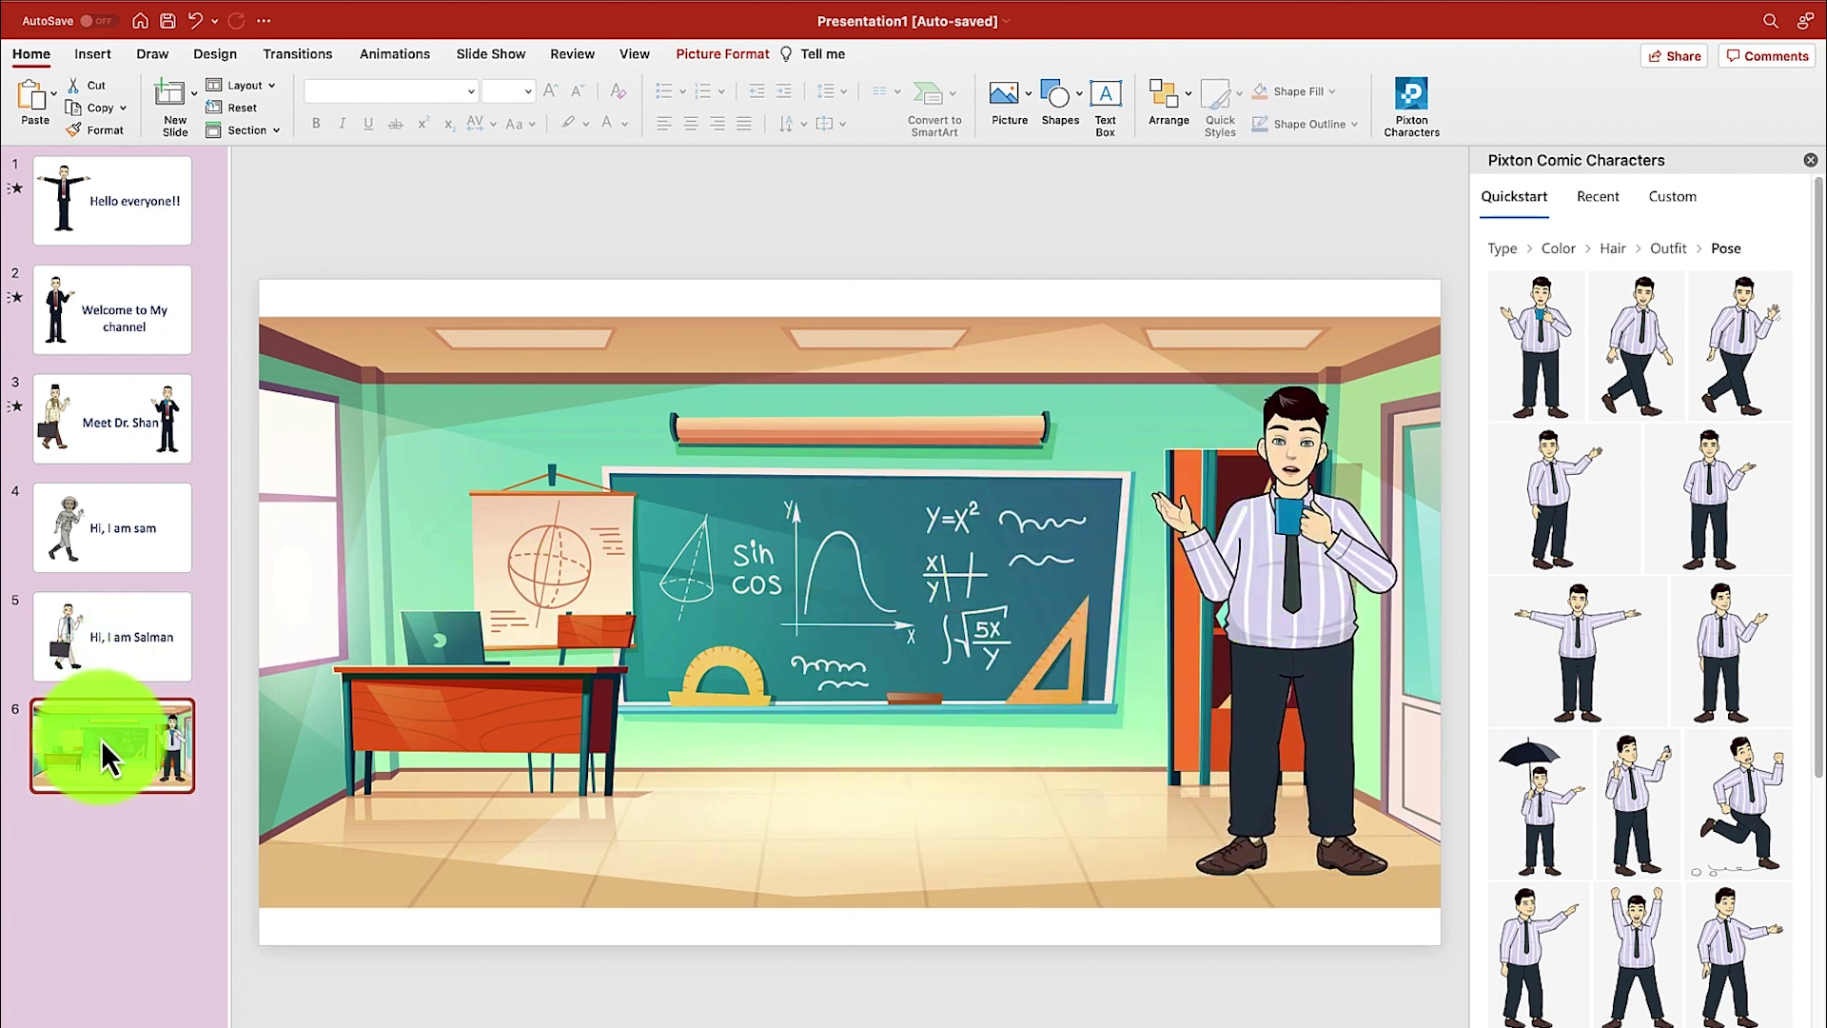
key("super+d")
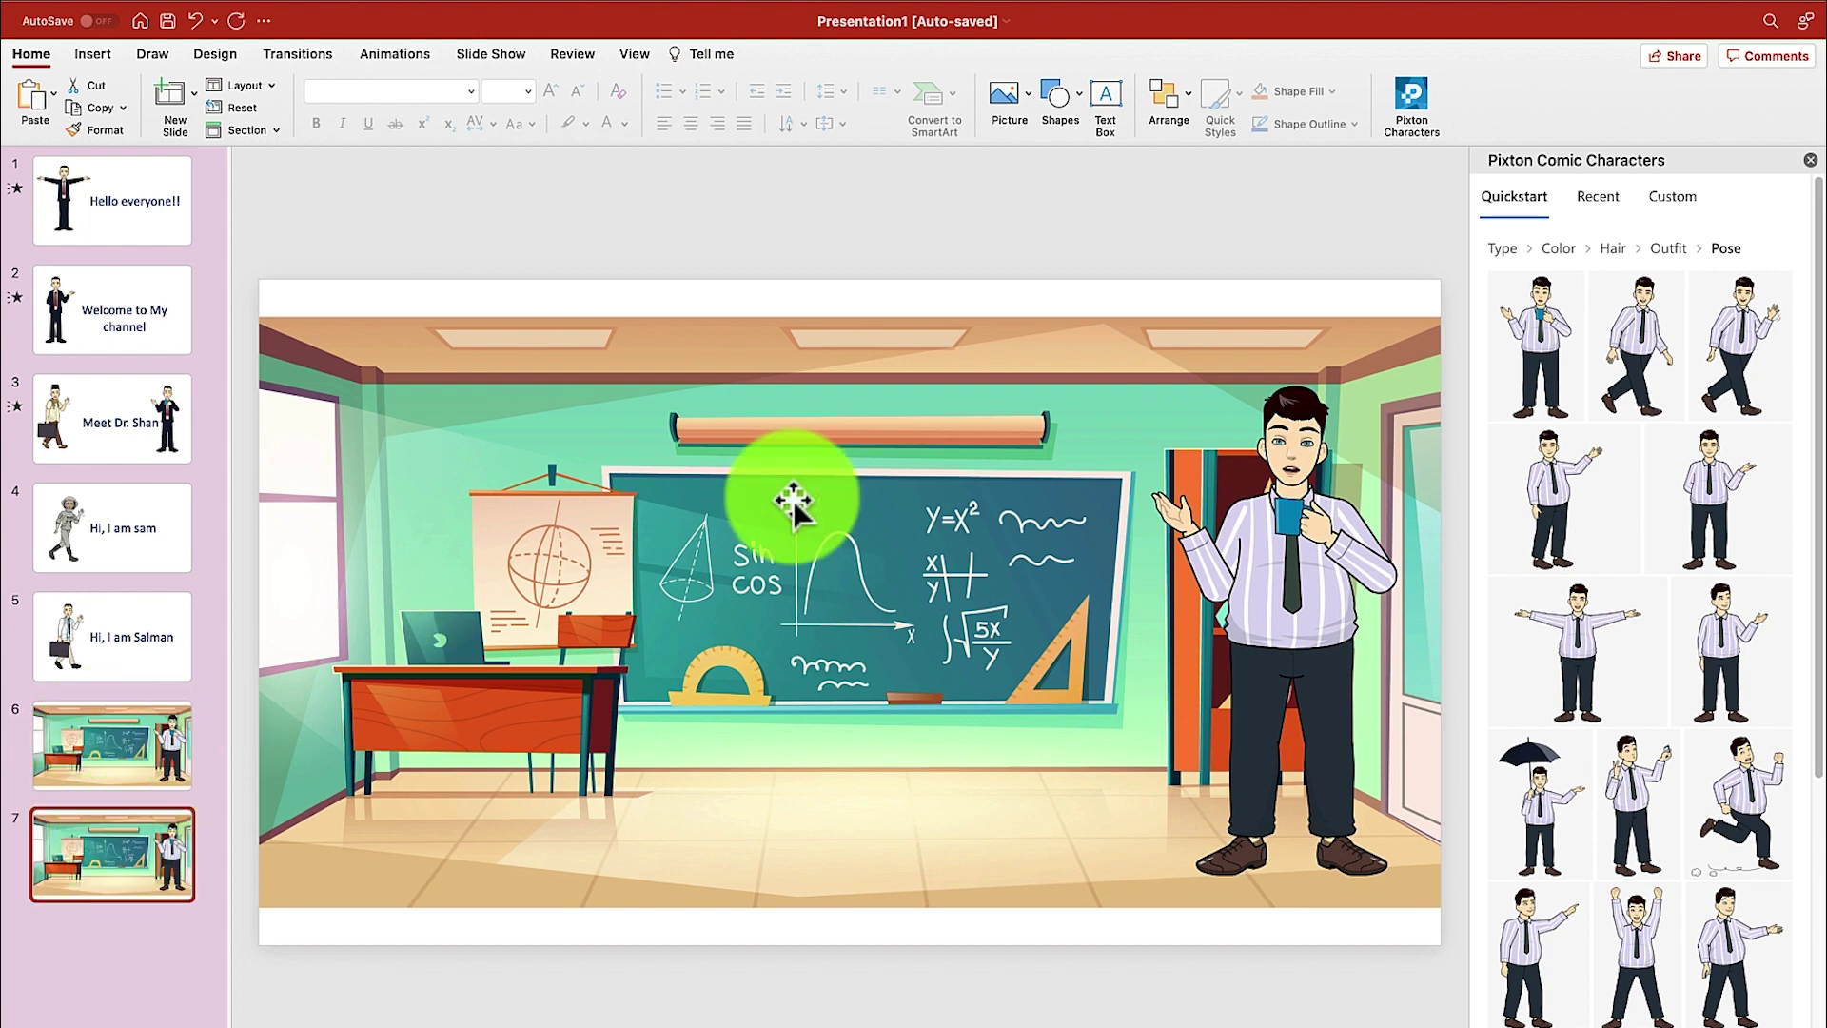
Step: Move slide 6's teacher off the slide's right edge
left_click(1269, 583)
left_click(143, 746)
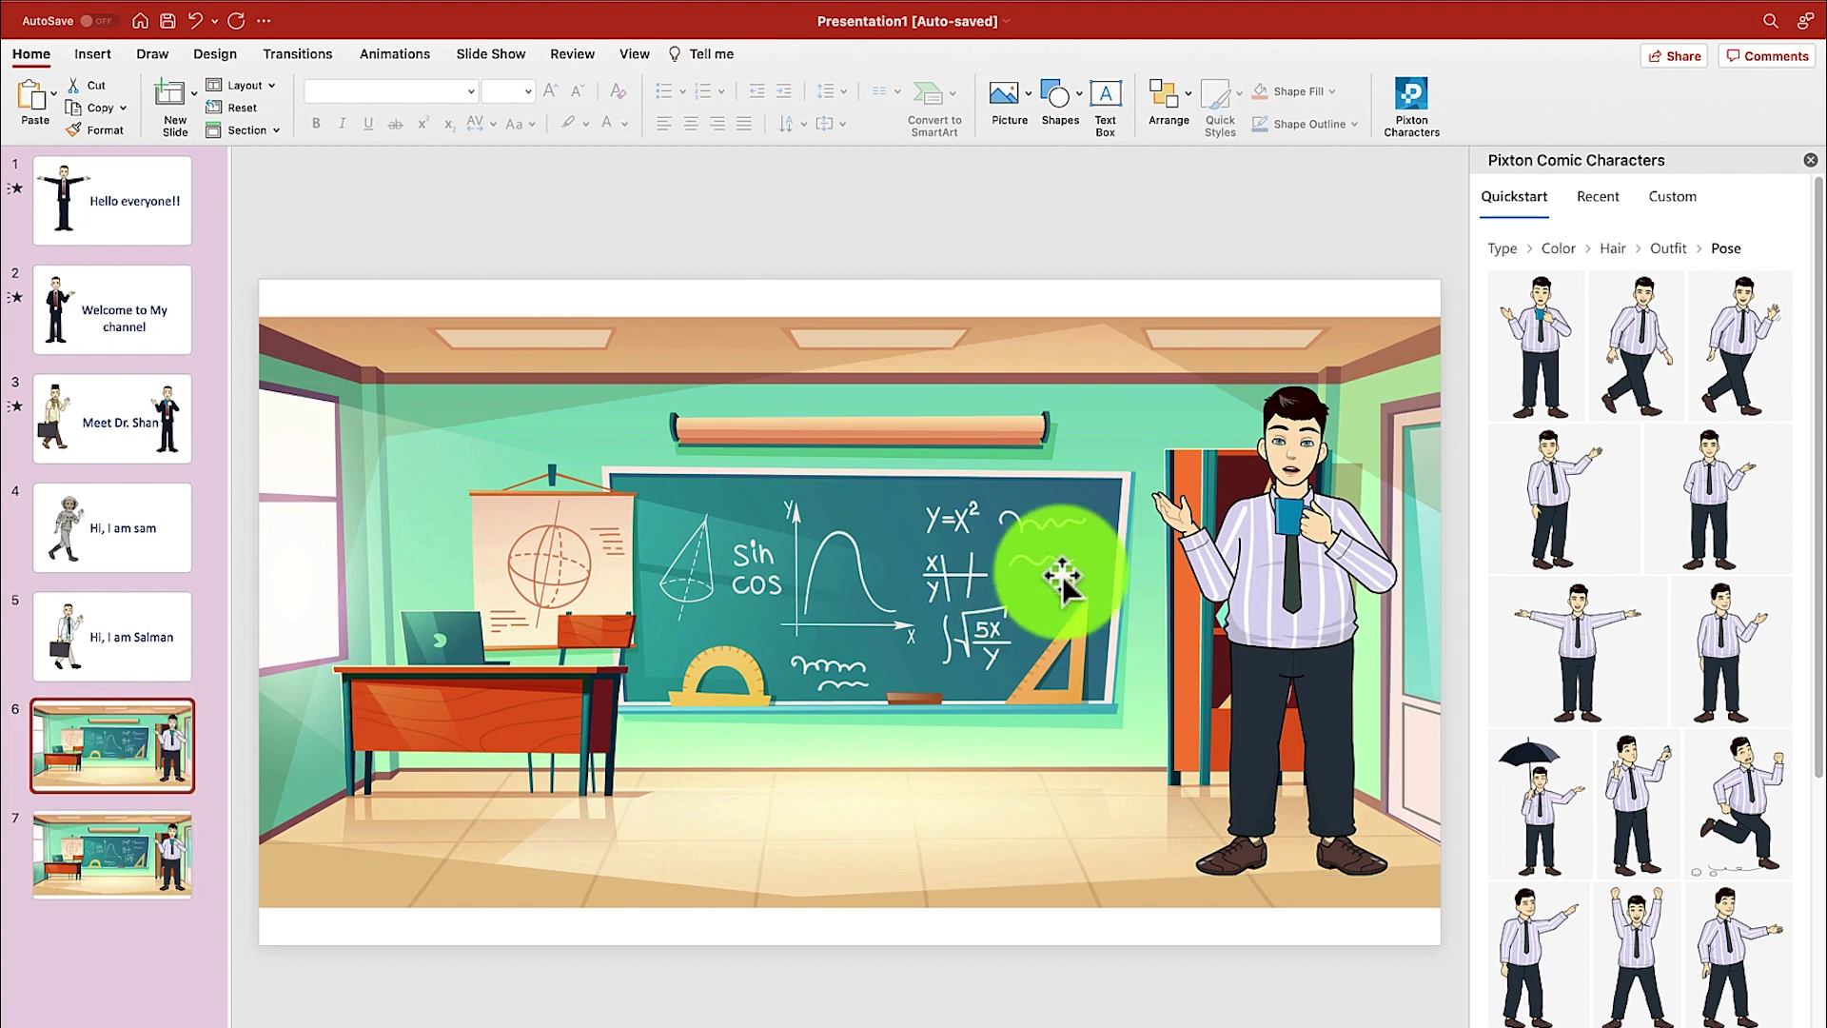
left_click_drag(1290, 550, 1448, 523)
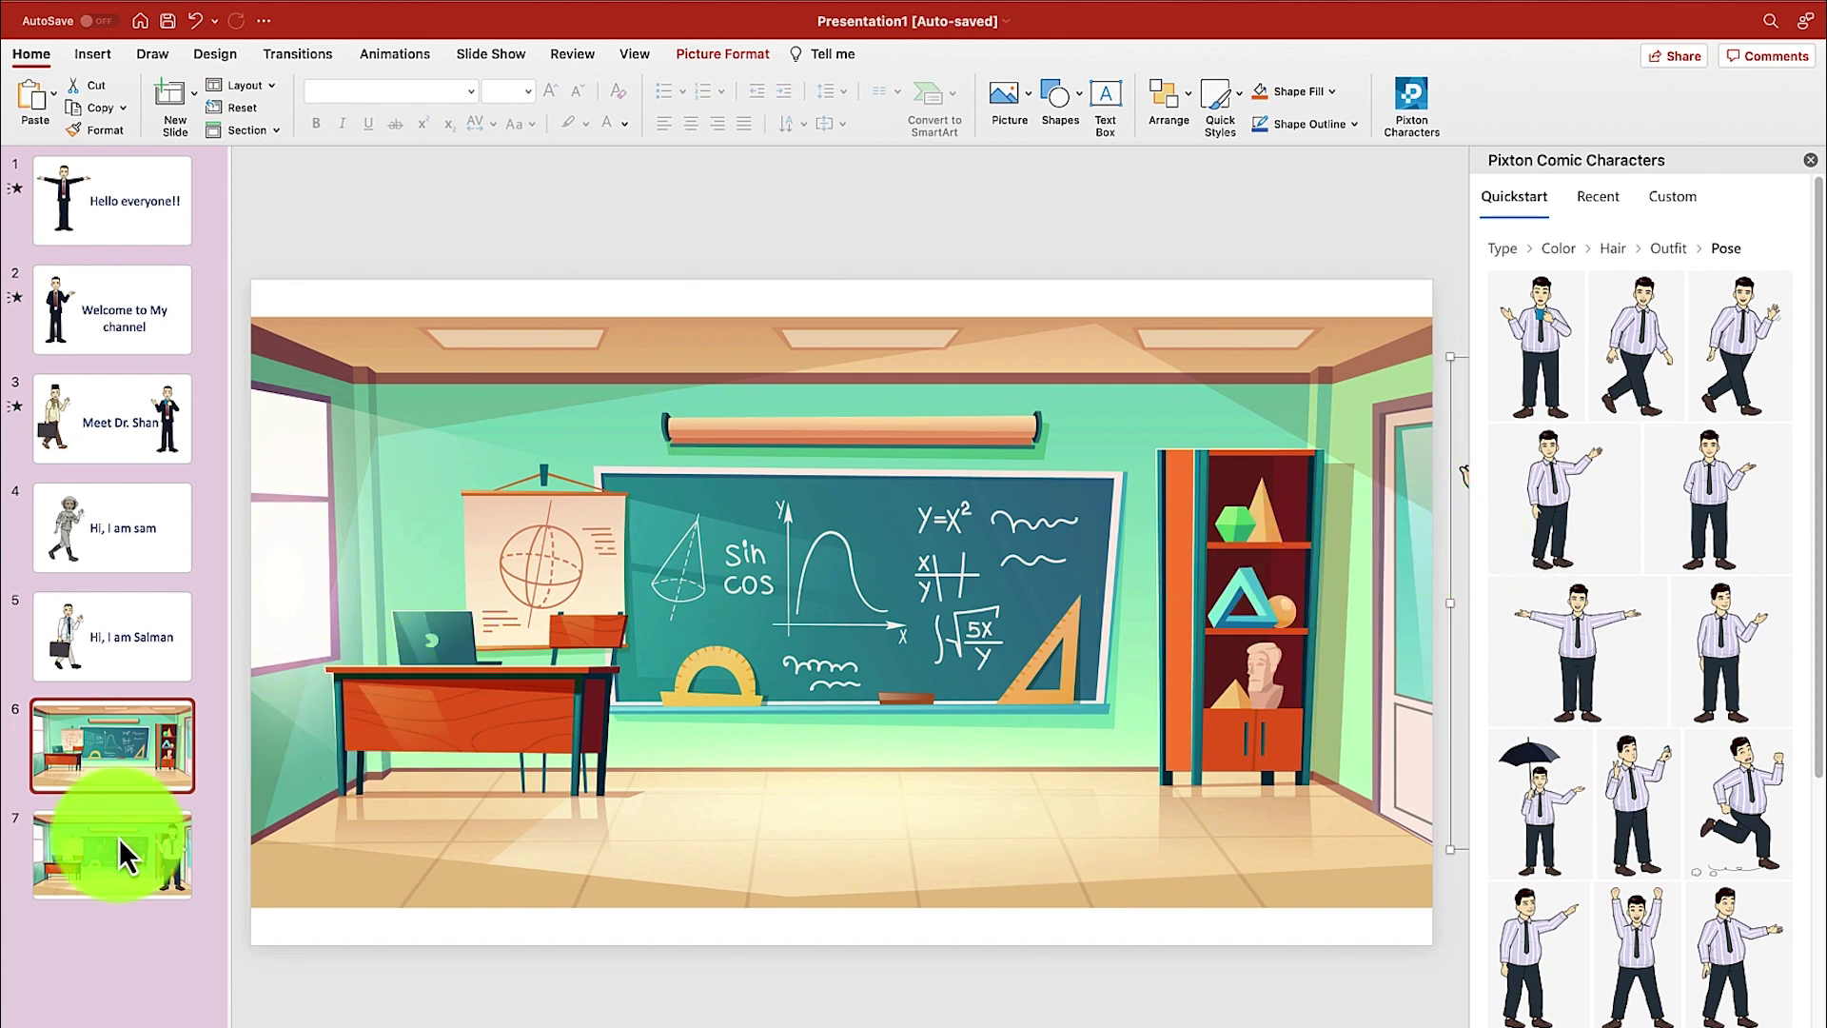
Step: Apply the Morph transition to slide 7 with the teacher
left_click(121, 850)
left_click(1232, 552)
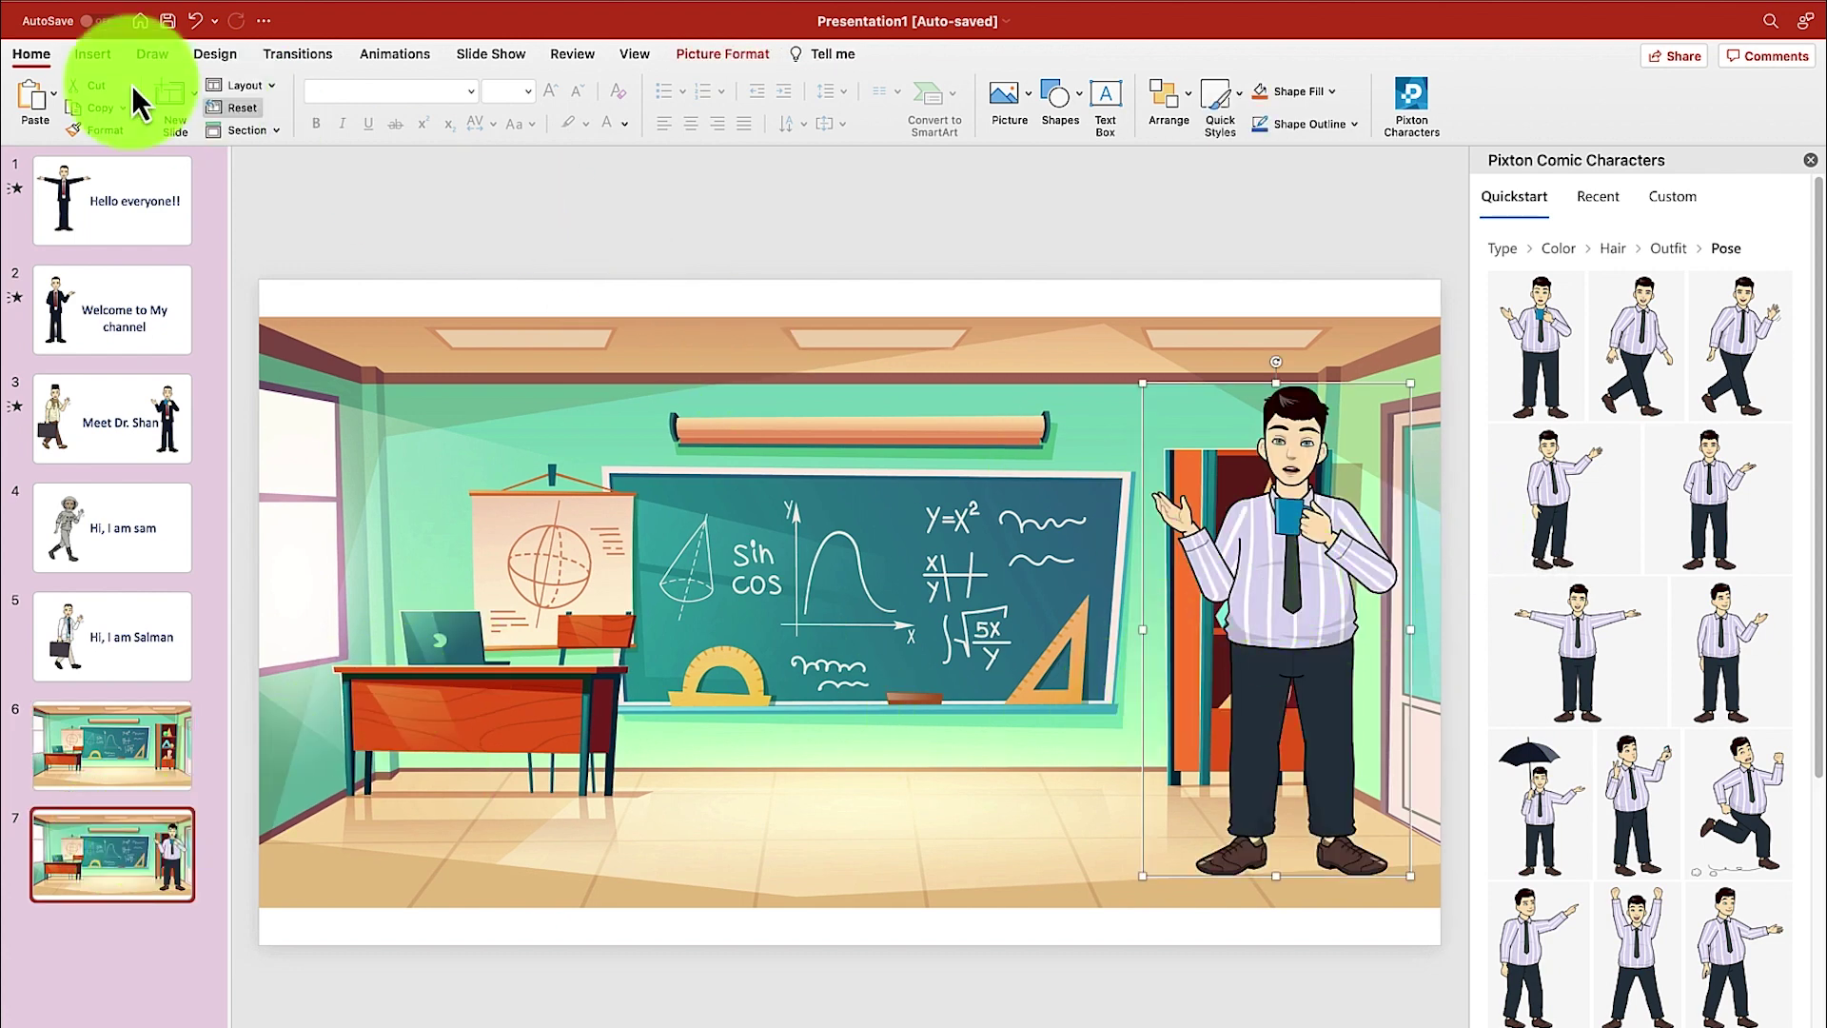
left_click(320, 59)
left_click(221, 111)
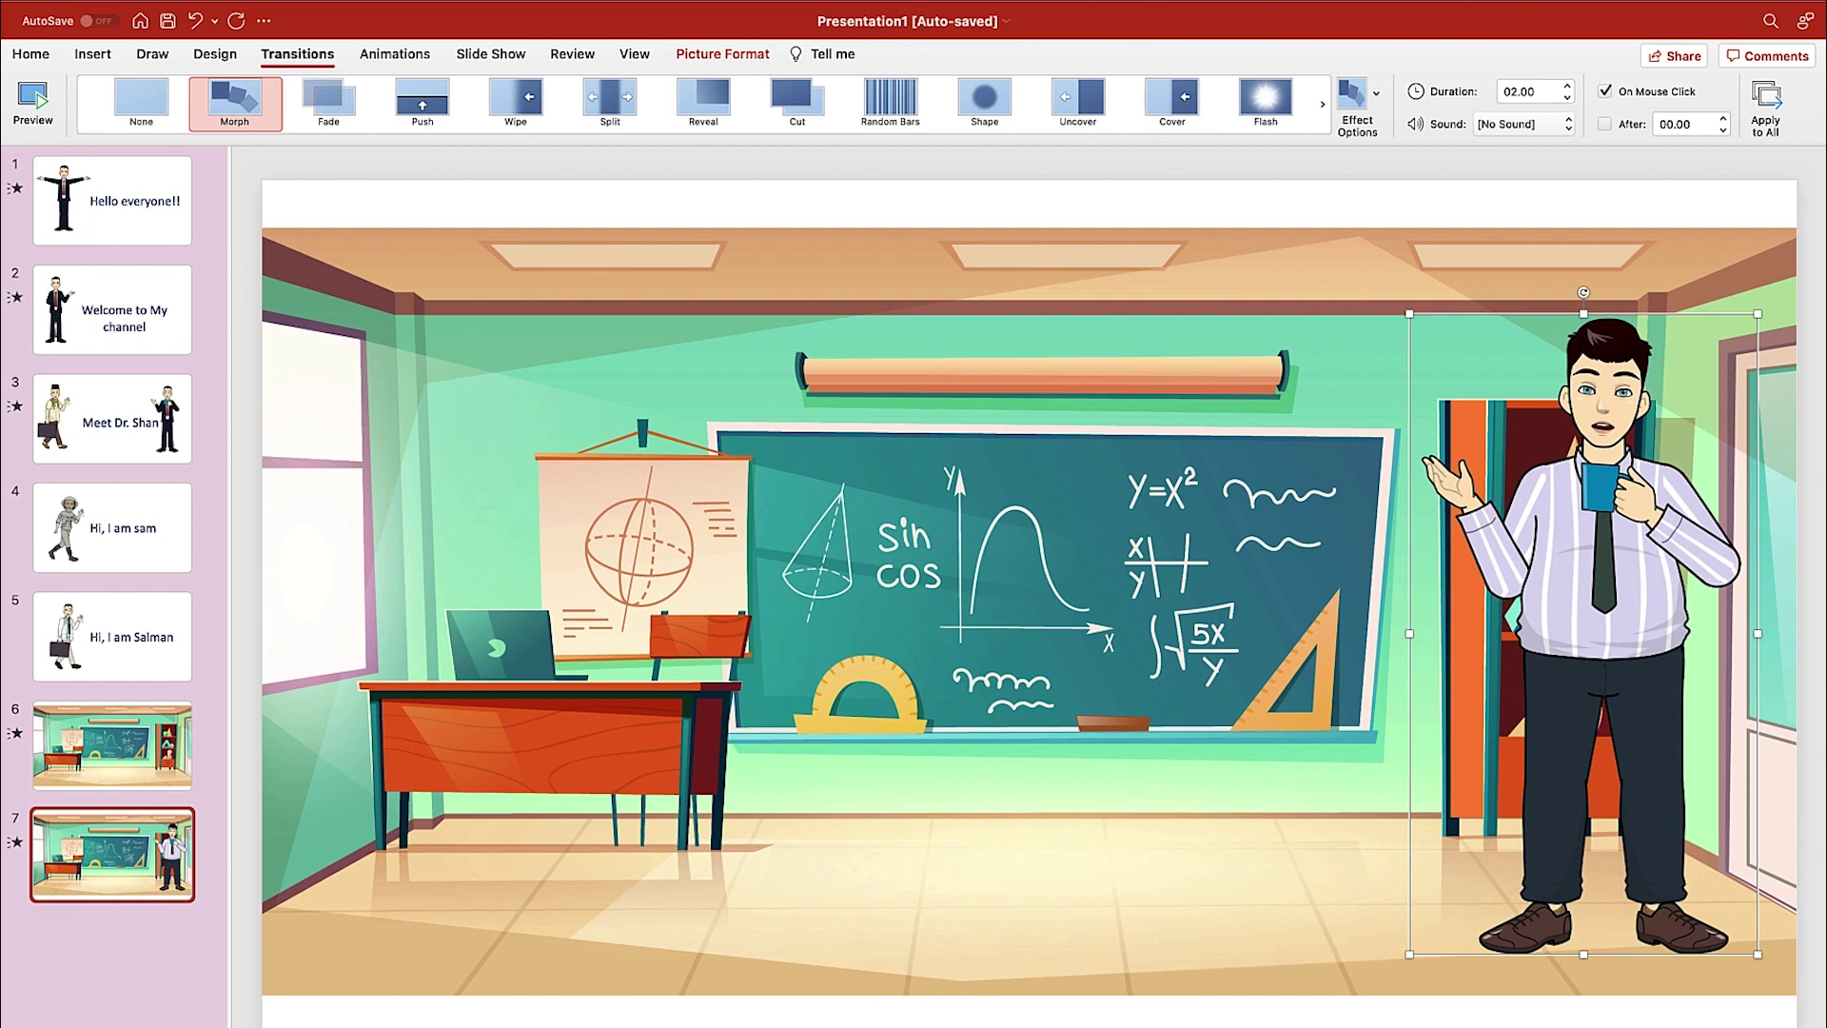
Step: Preview the slide show from slide 6 to check the teacher morphing in, then exit
left_click(128, 790)
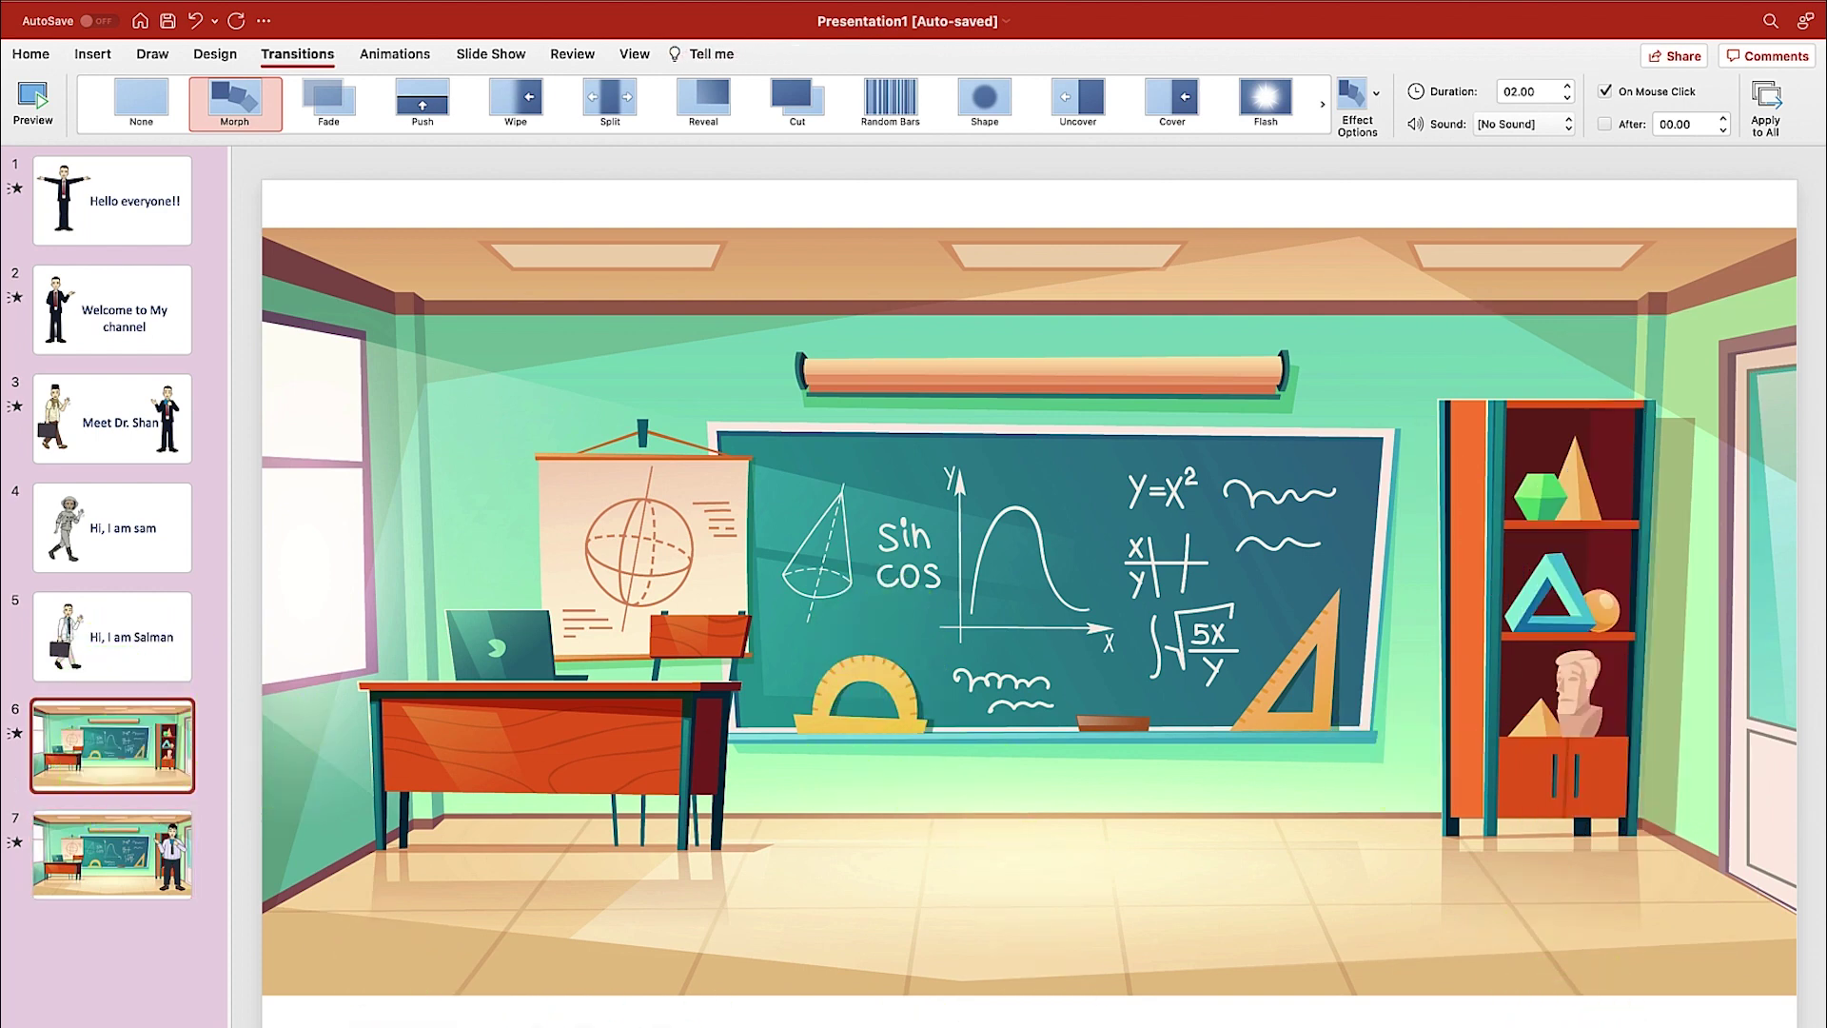
key("super+shift+Return")
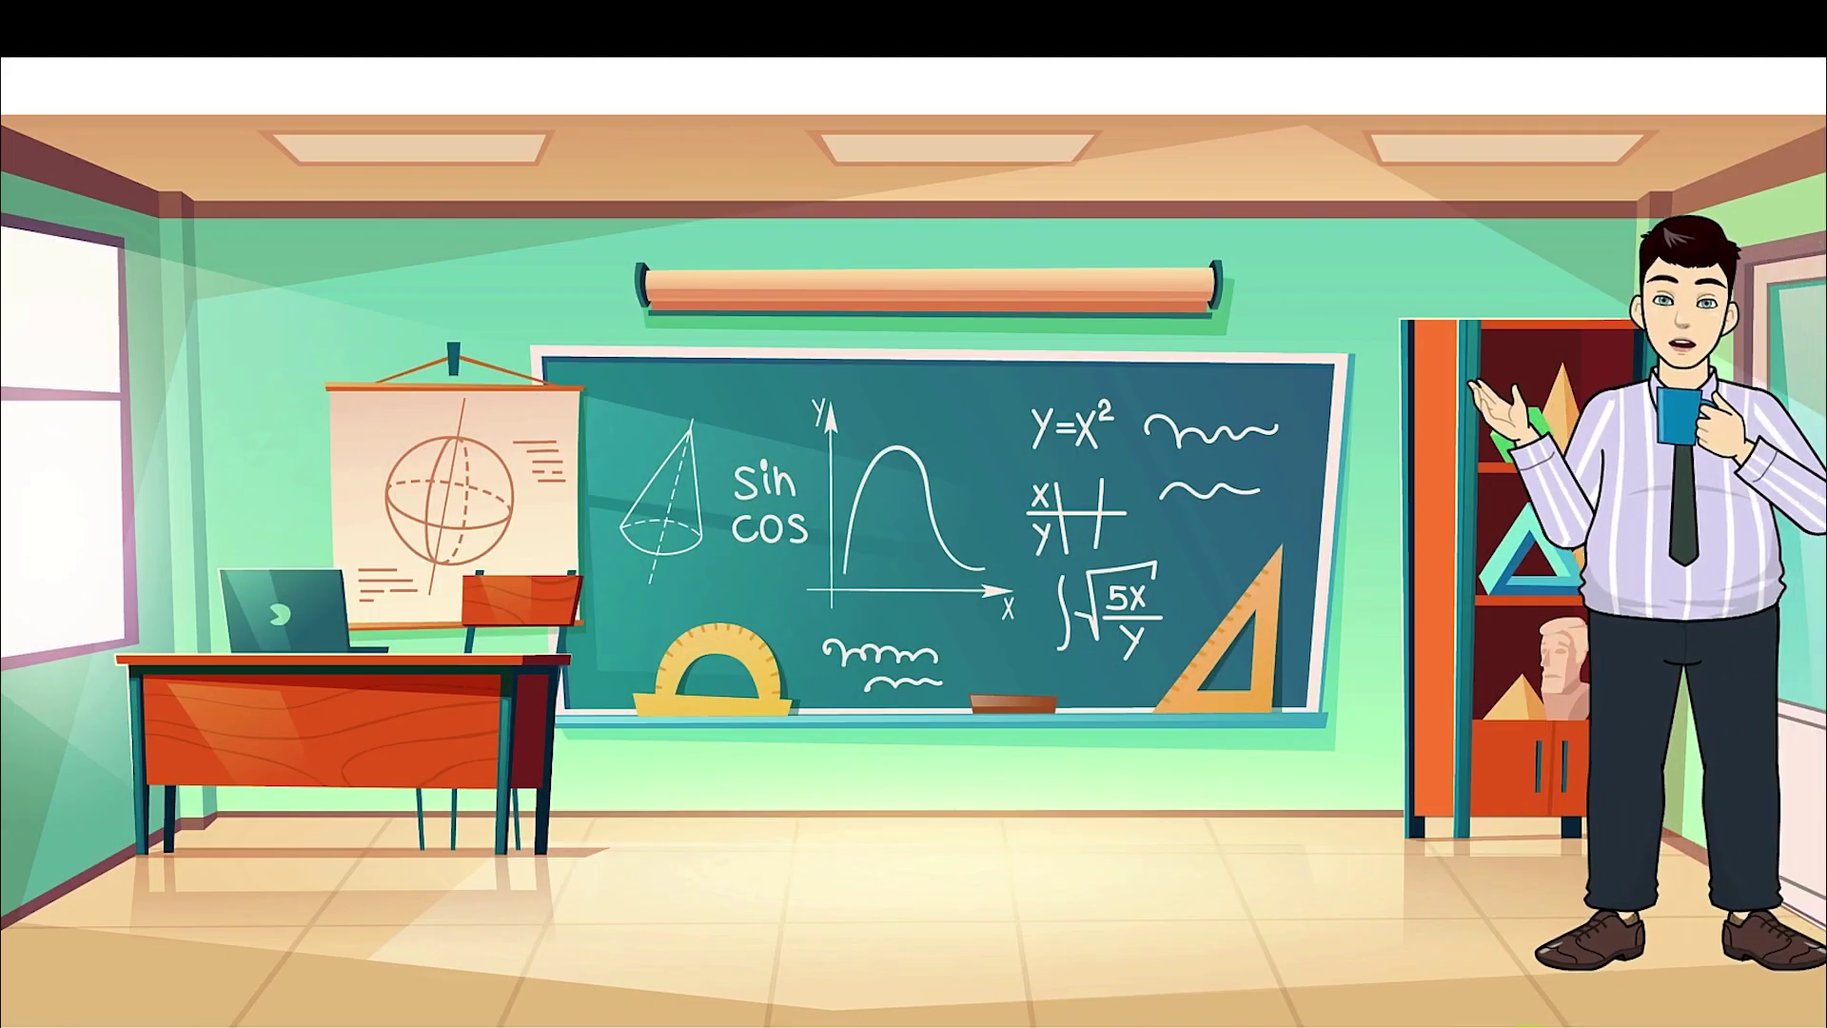
key("Escape")
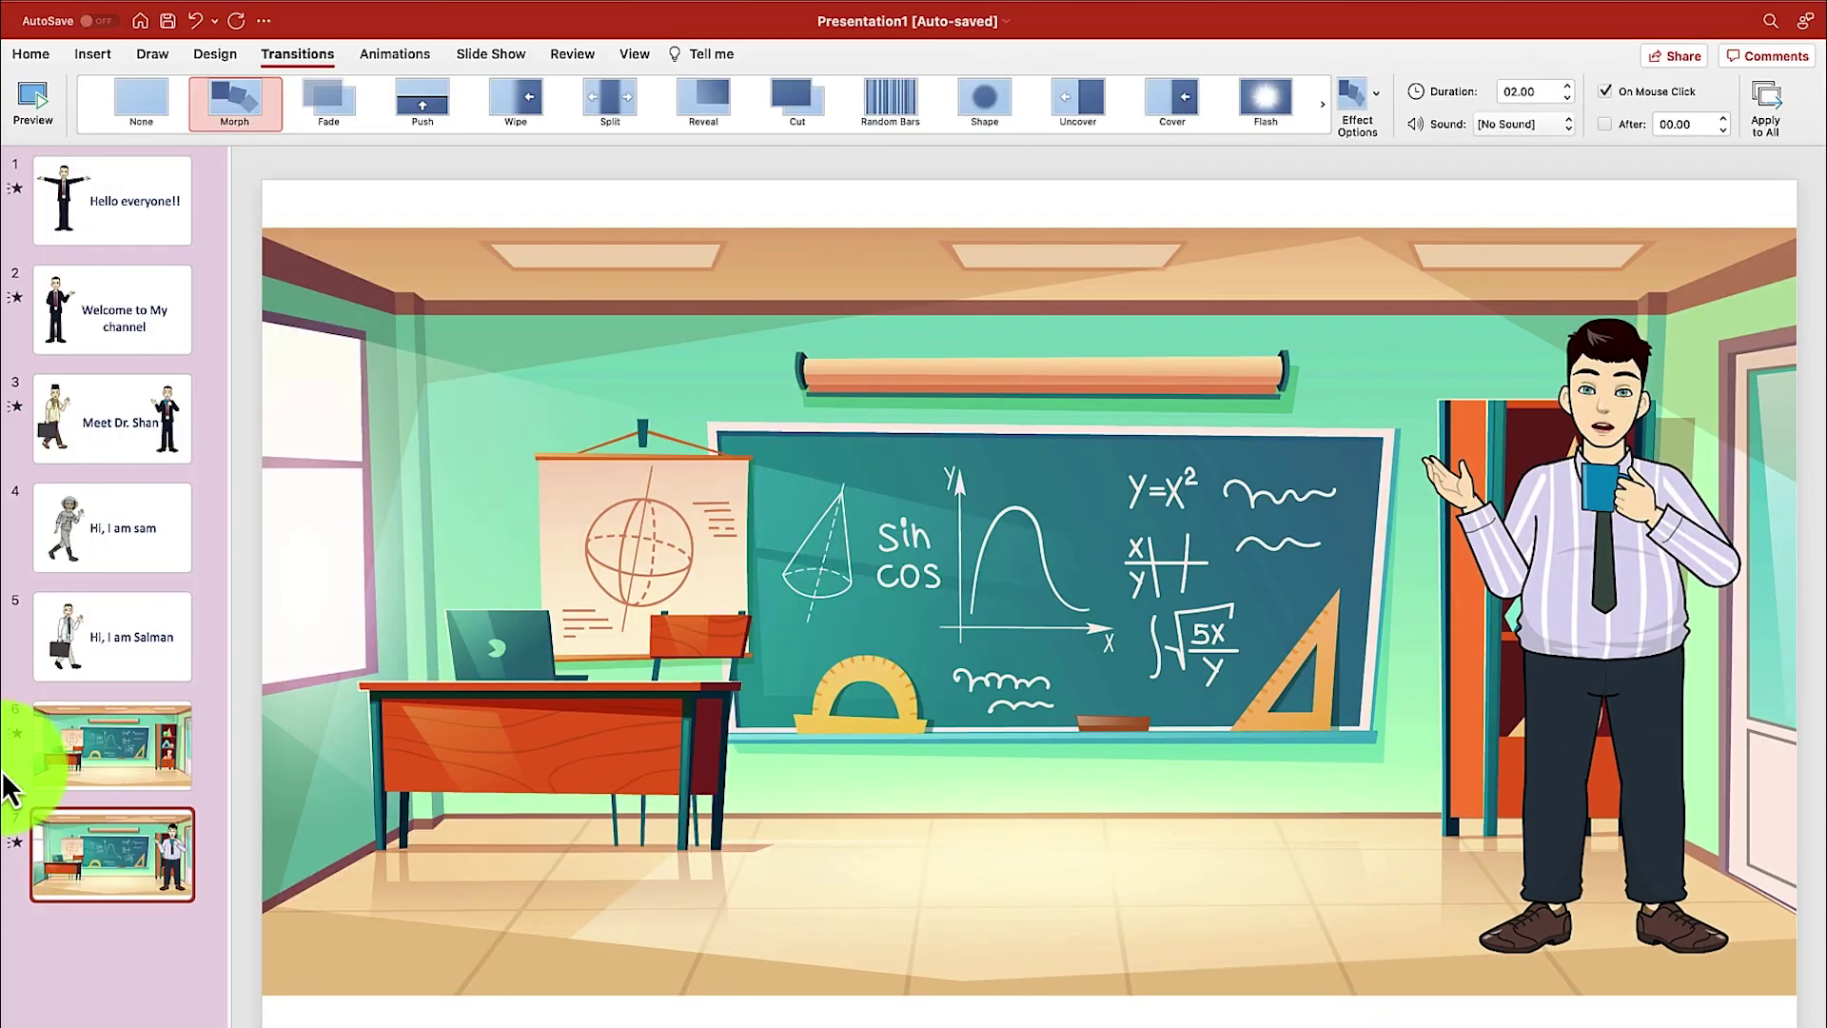
Step: Copy slide 5's caption onto slide 7 and change it to 'Today we will learn the basics of mathematics'
left_click(59, 655)
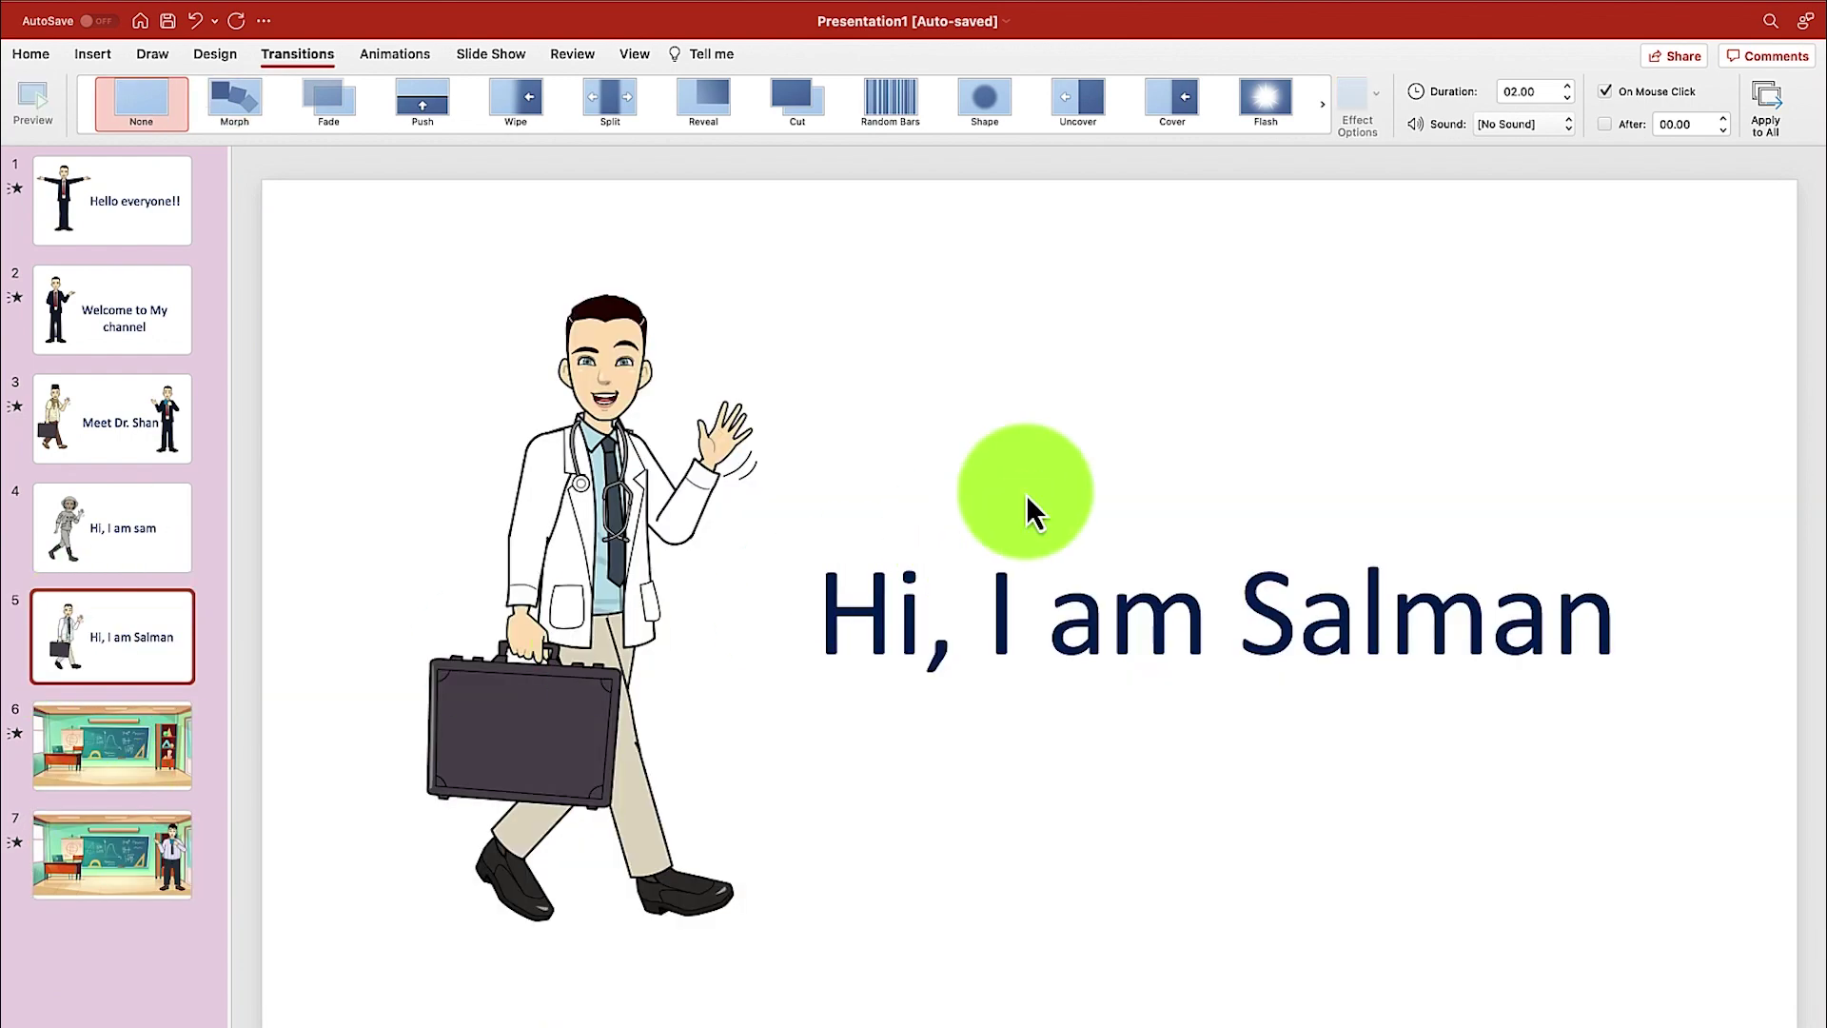
left_click(1057, 590)
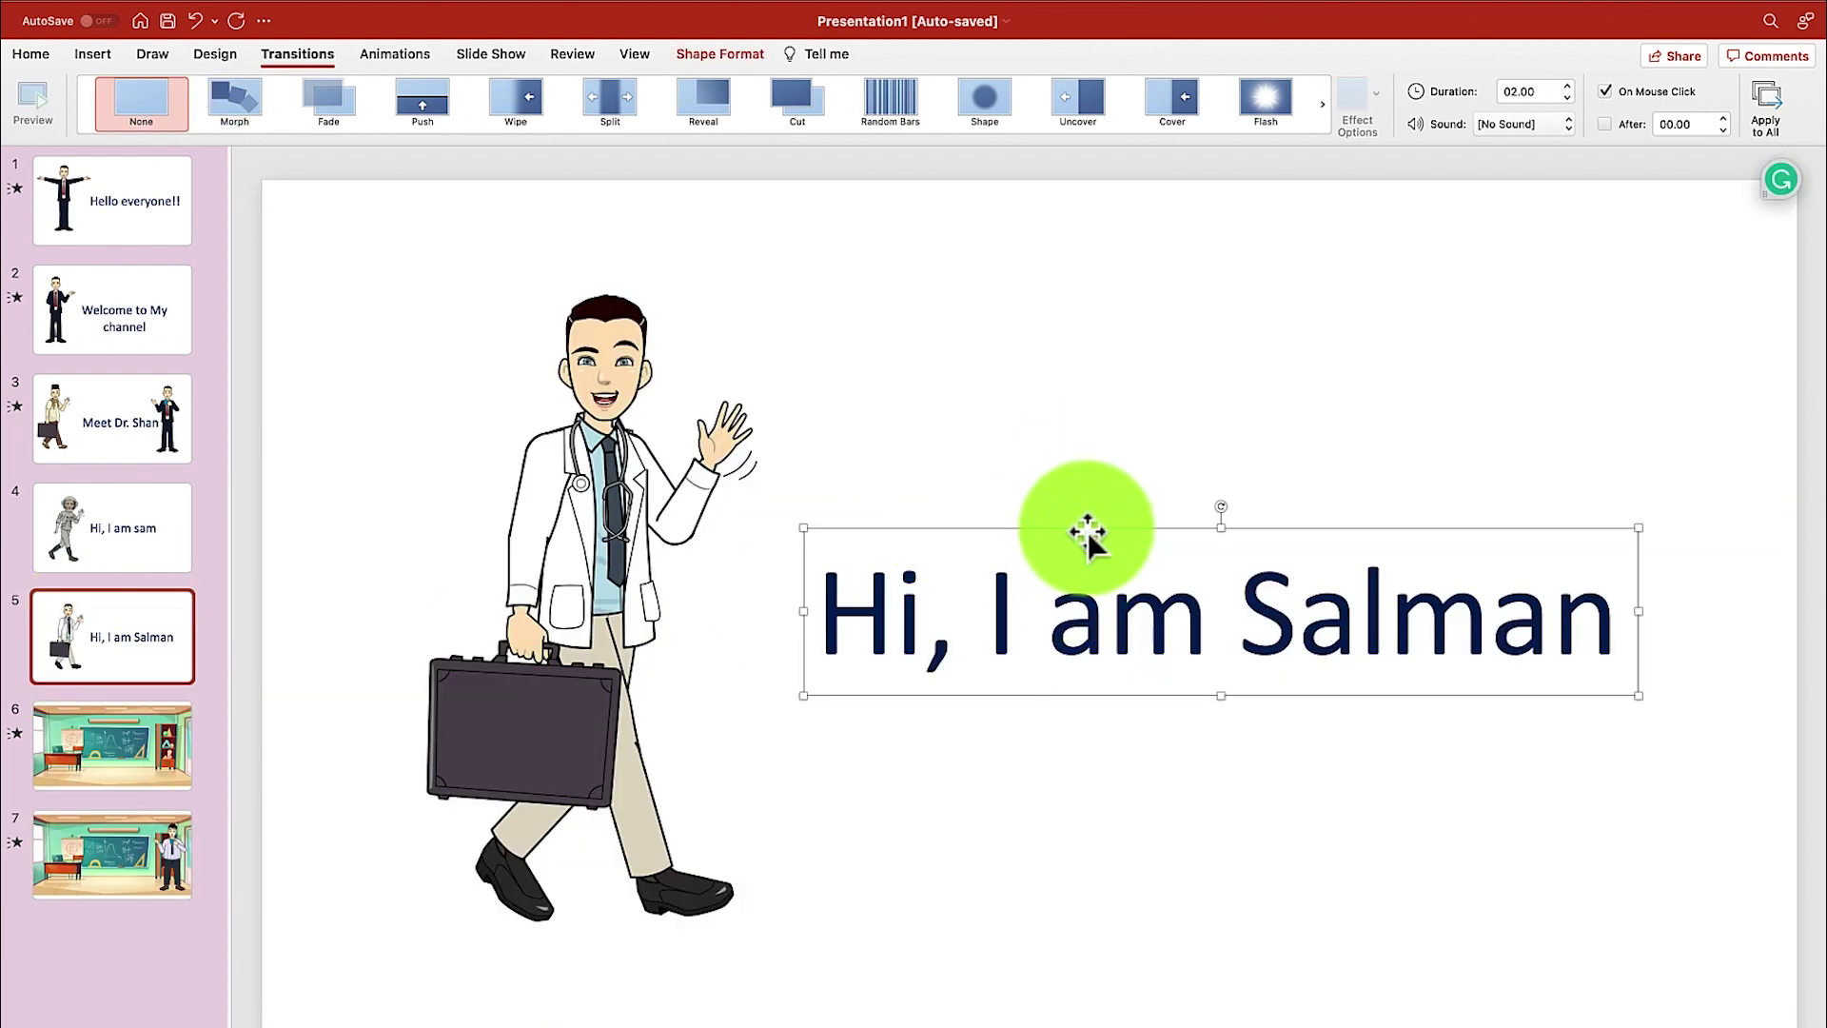
left_click(48, 840)
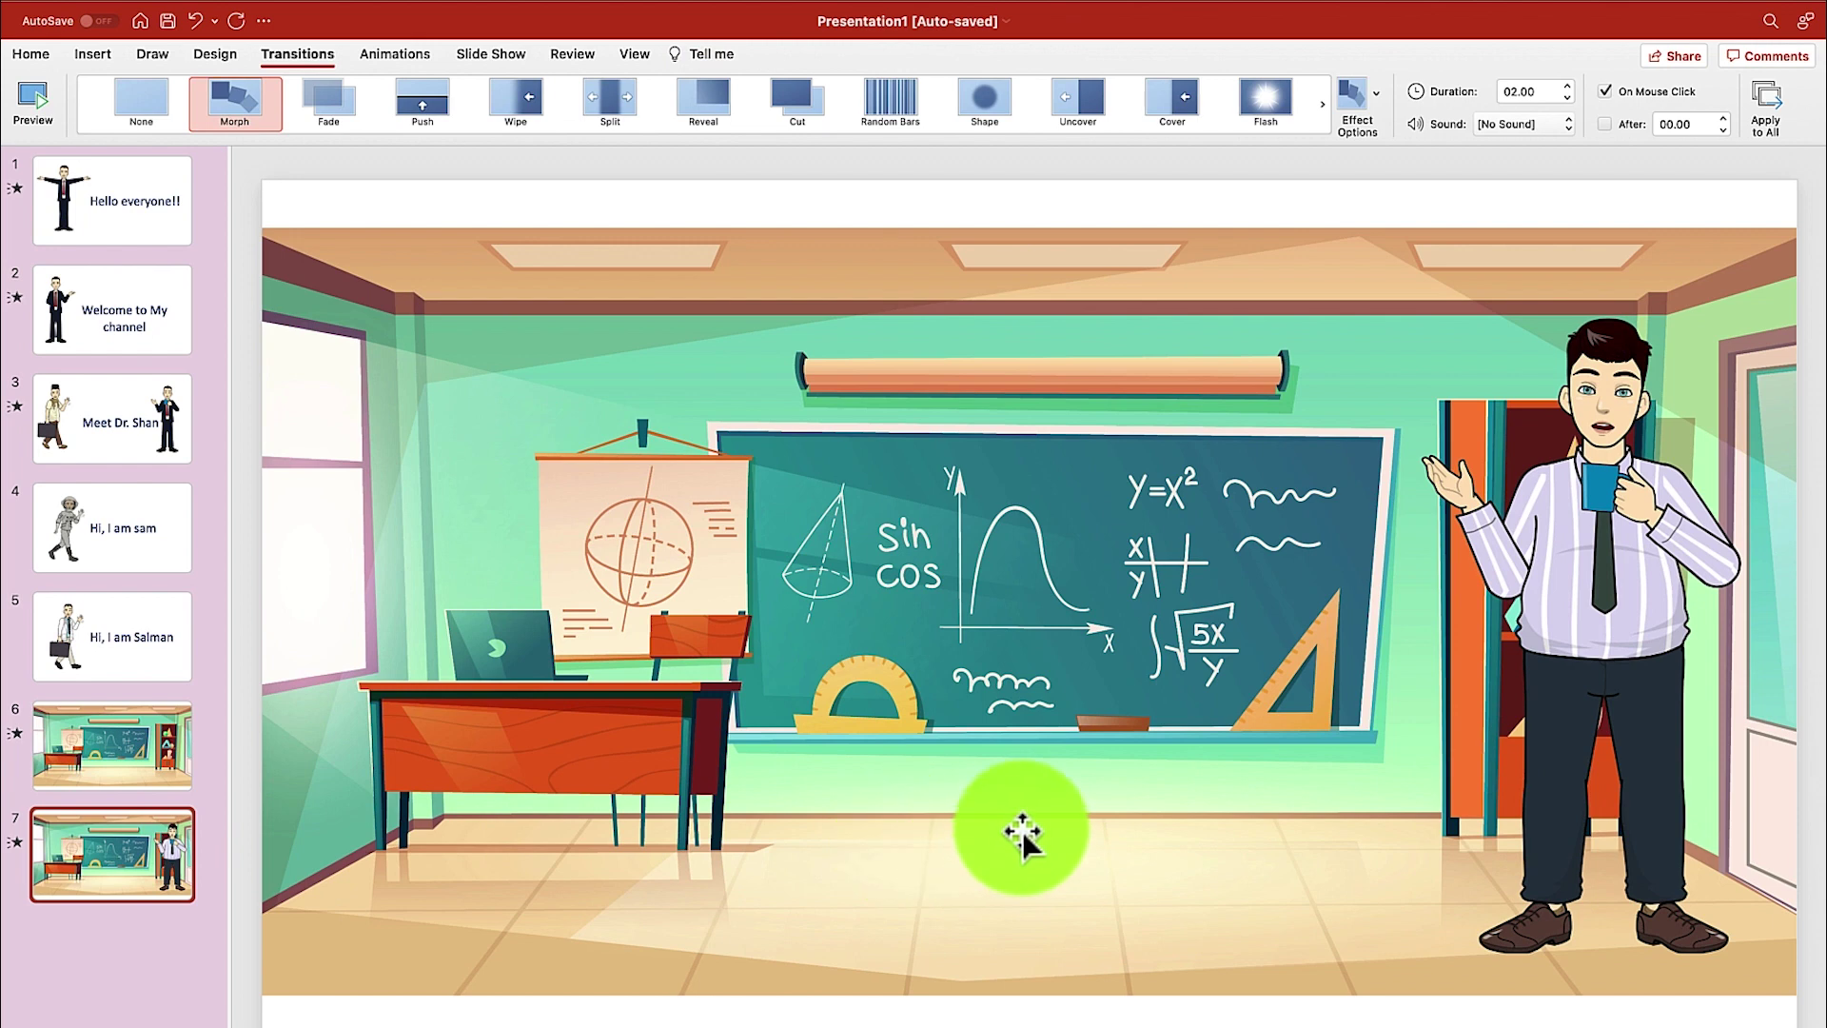
key("super+v")
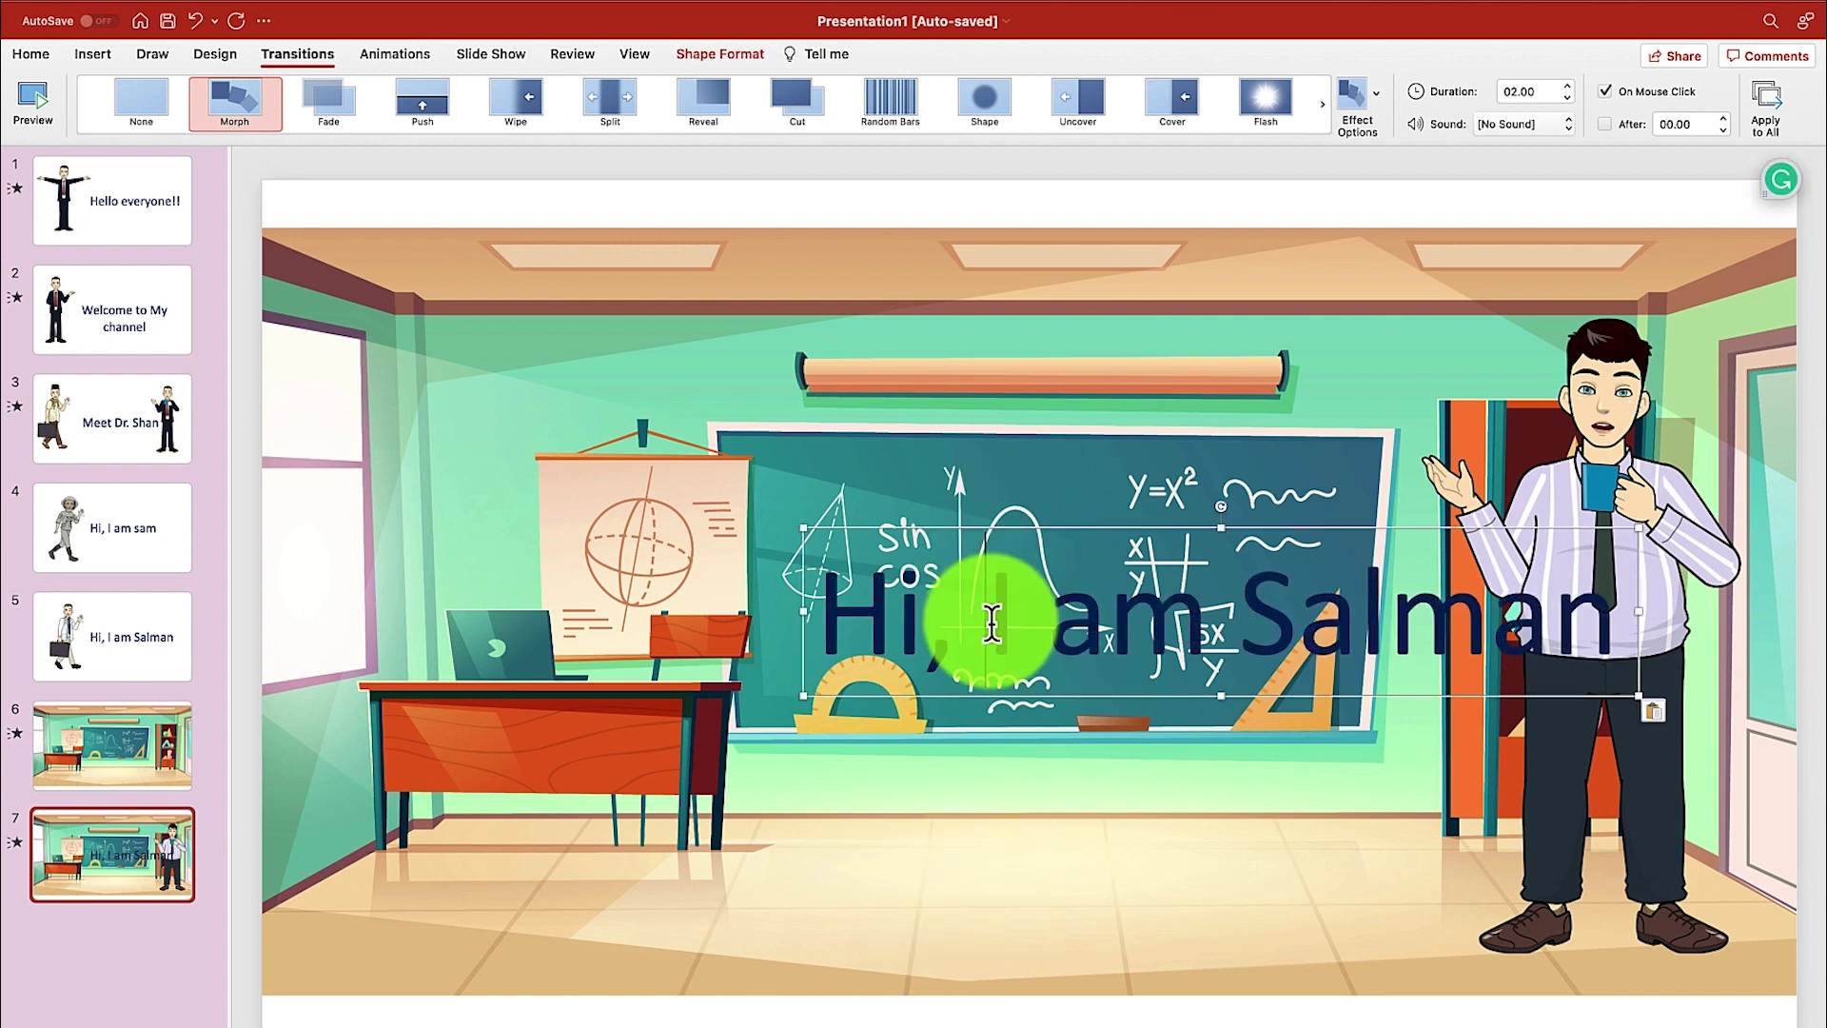
triple_click(992, 624)
type("Today we")
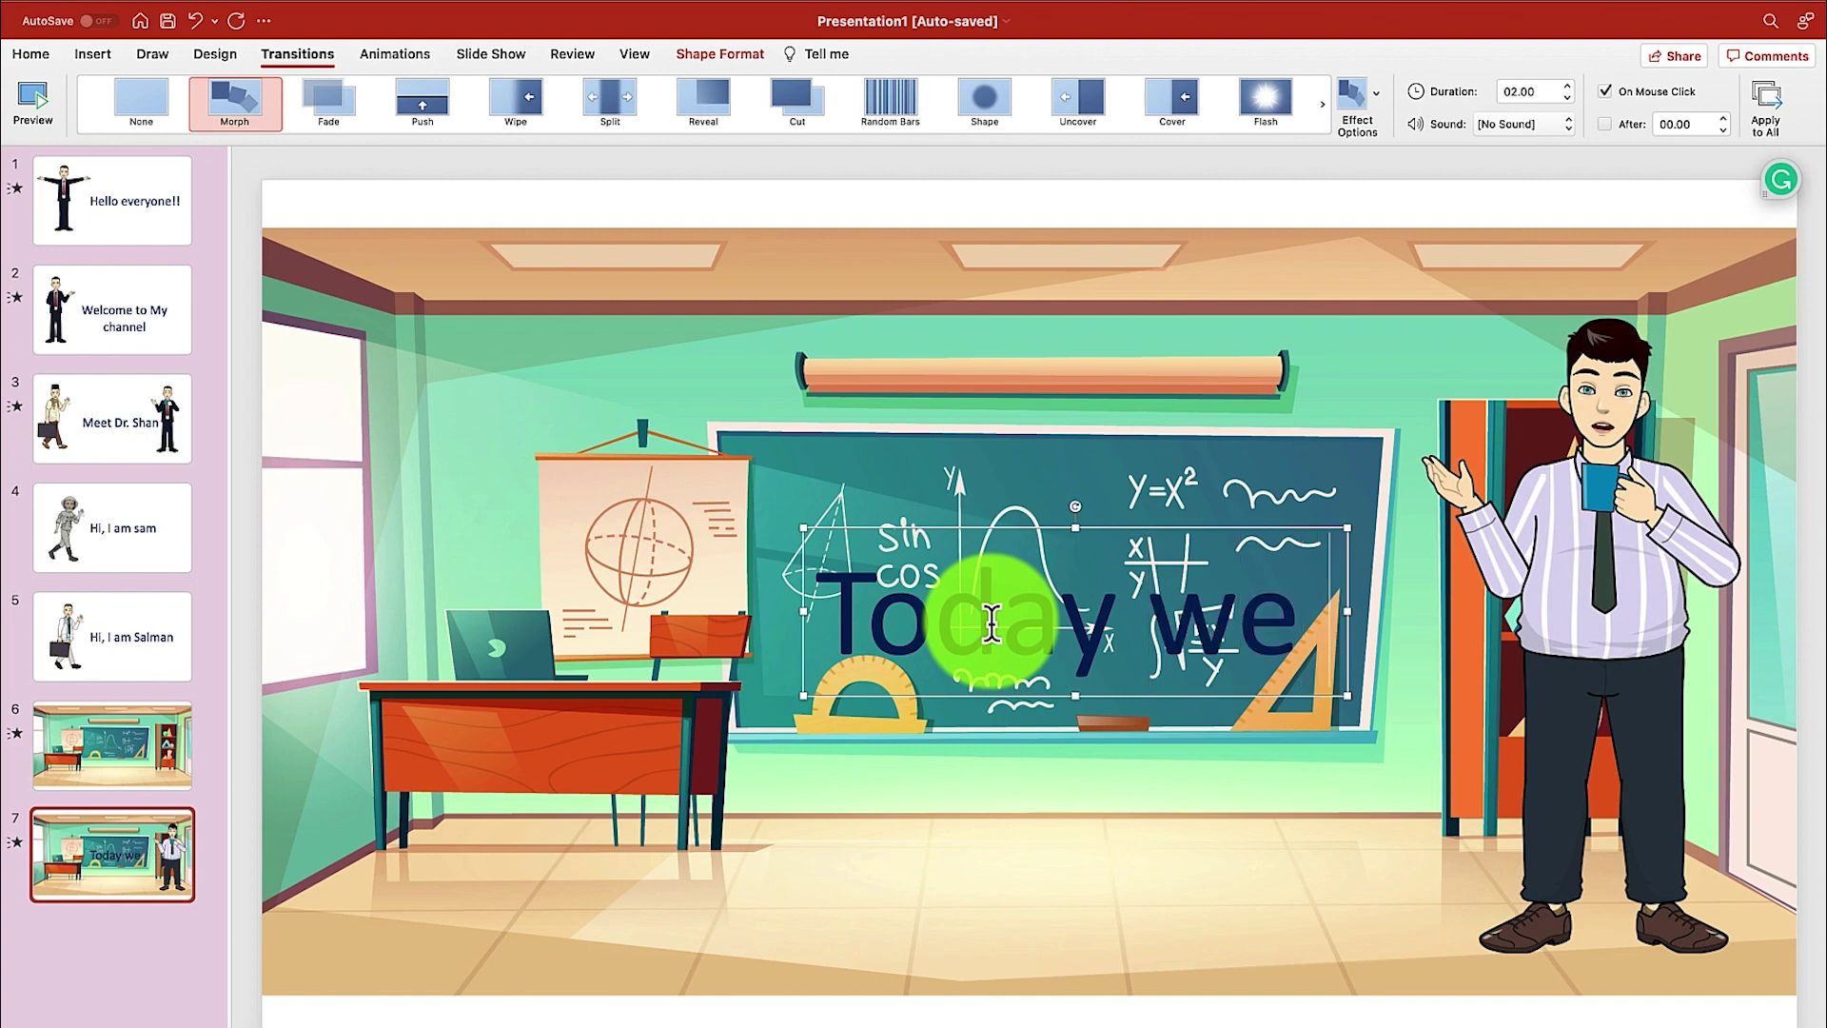
type(" will learn t")
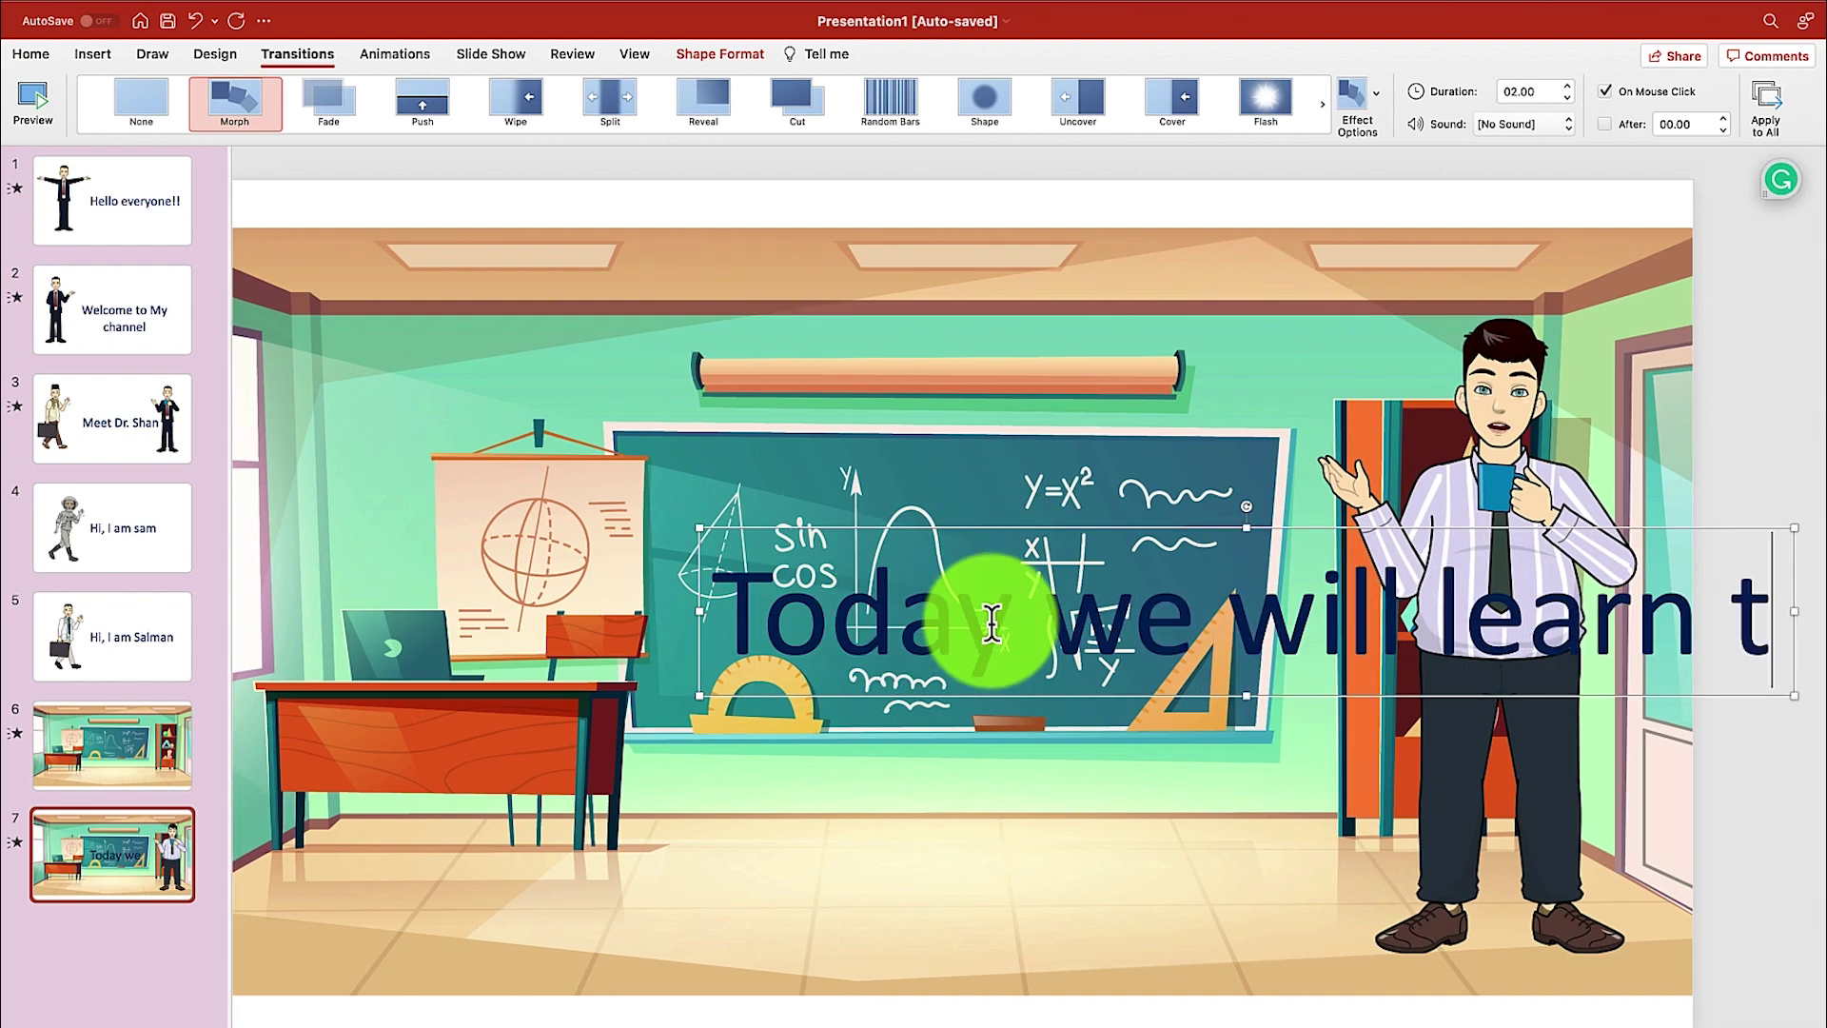
type("he basics o")
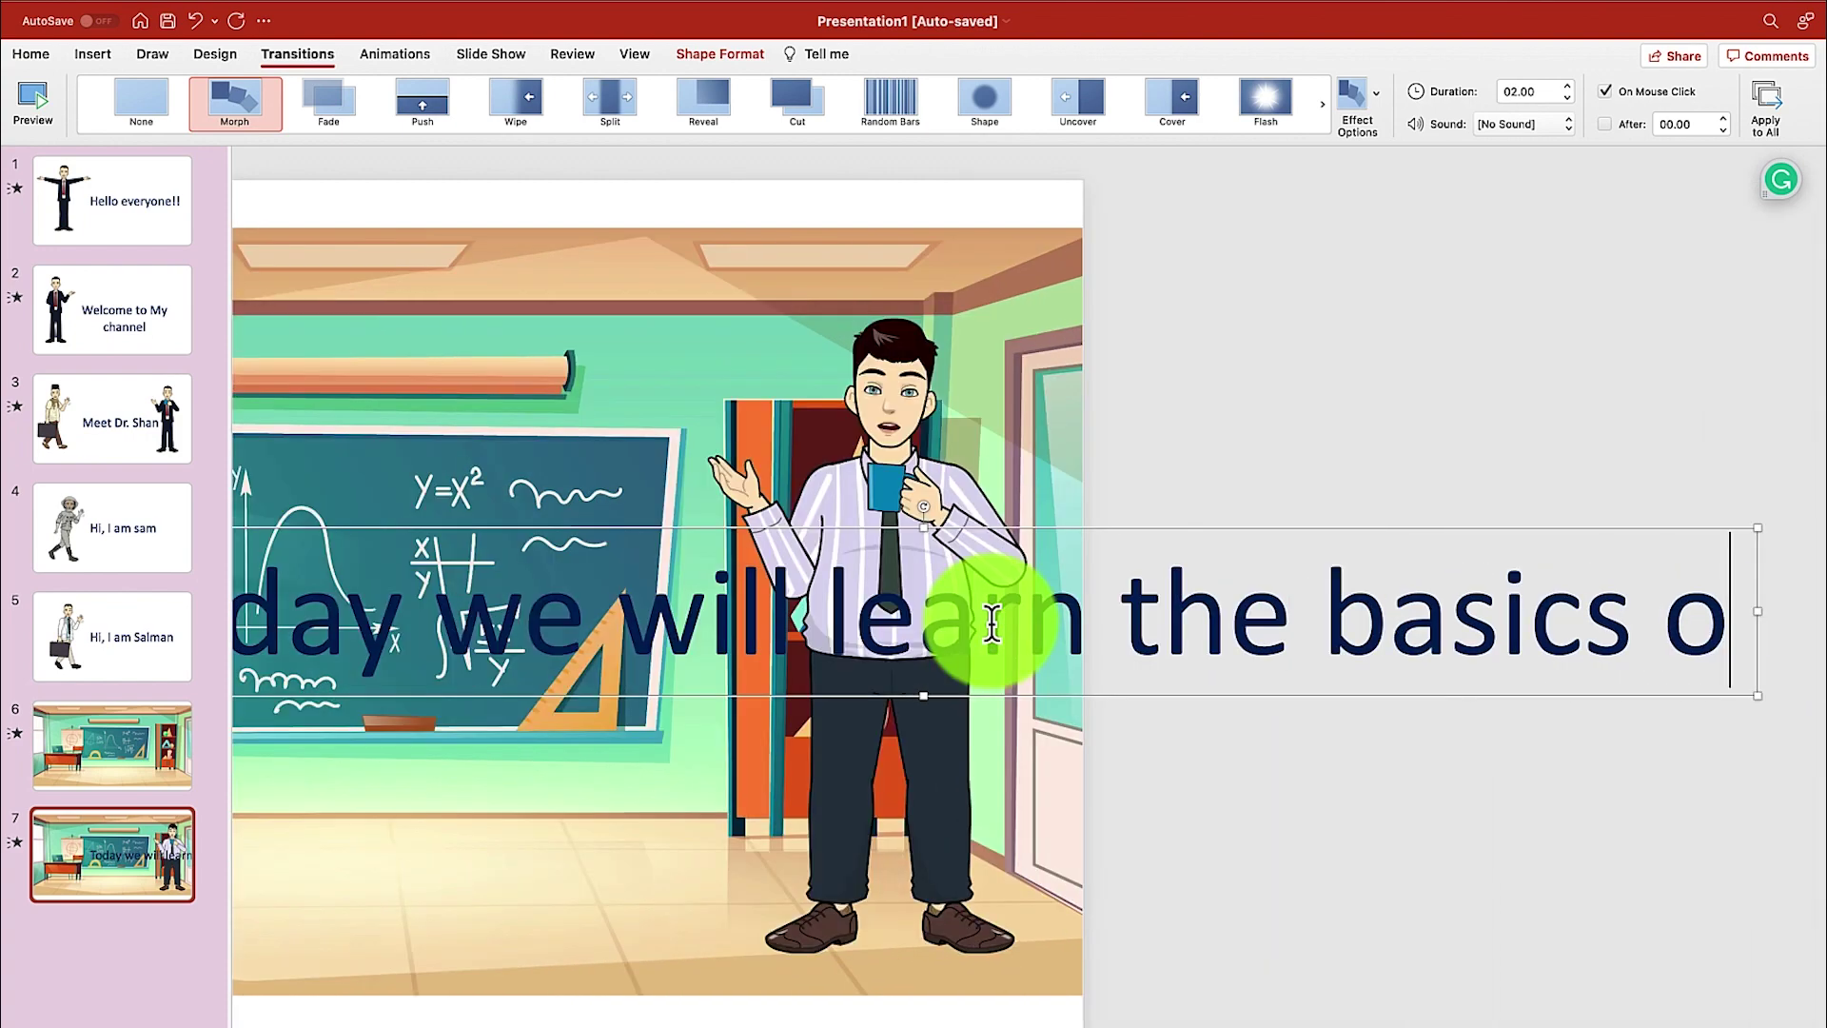
type("f mathematics")
key("Return")
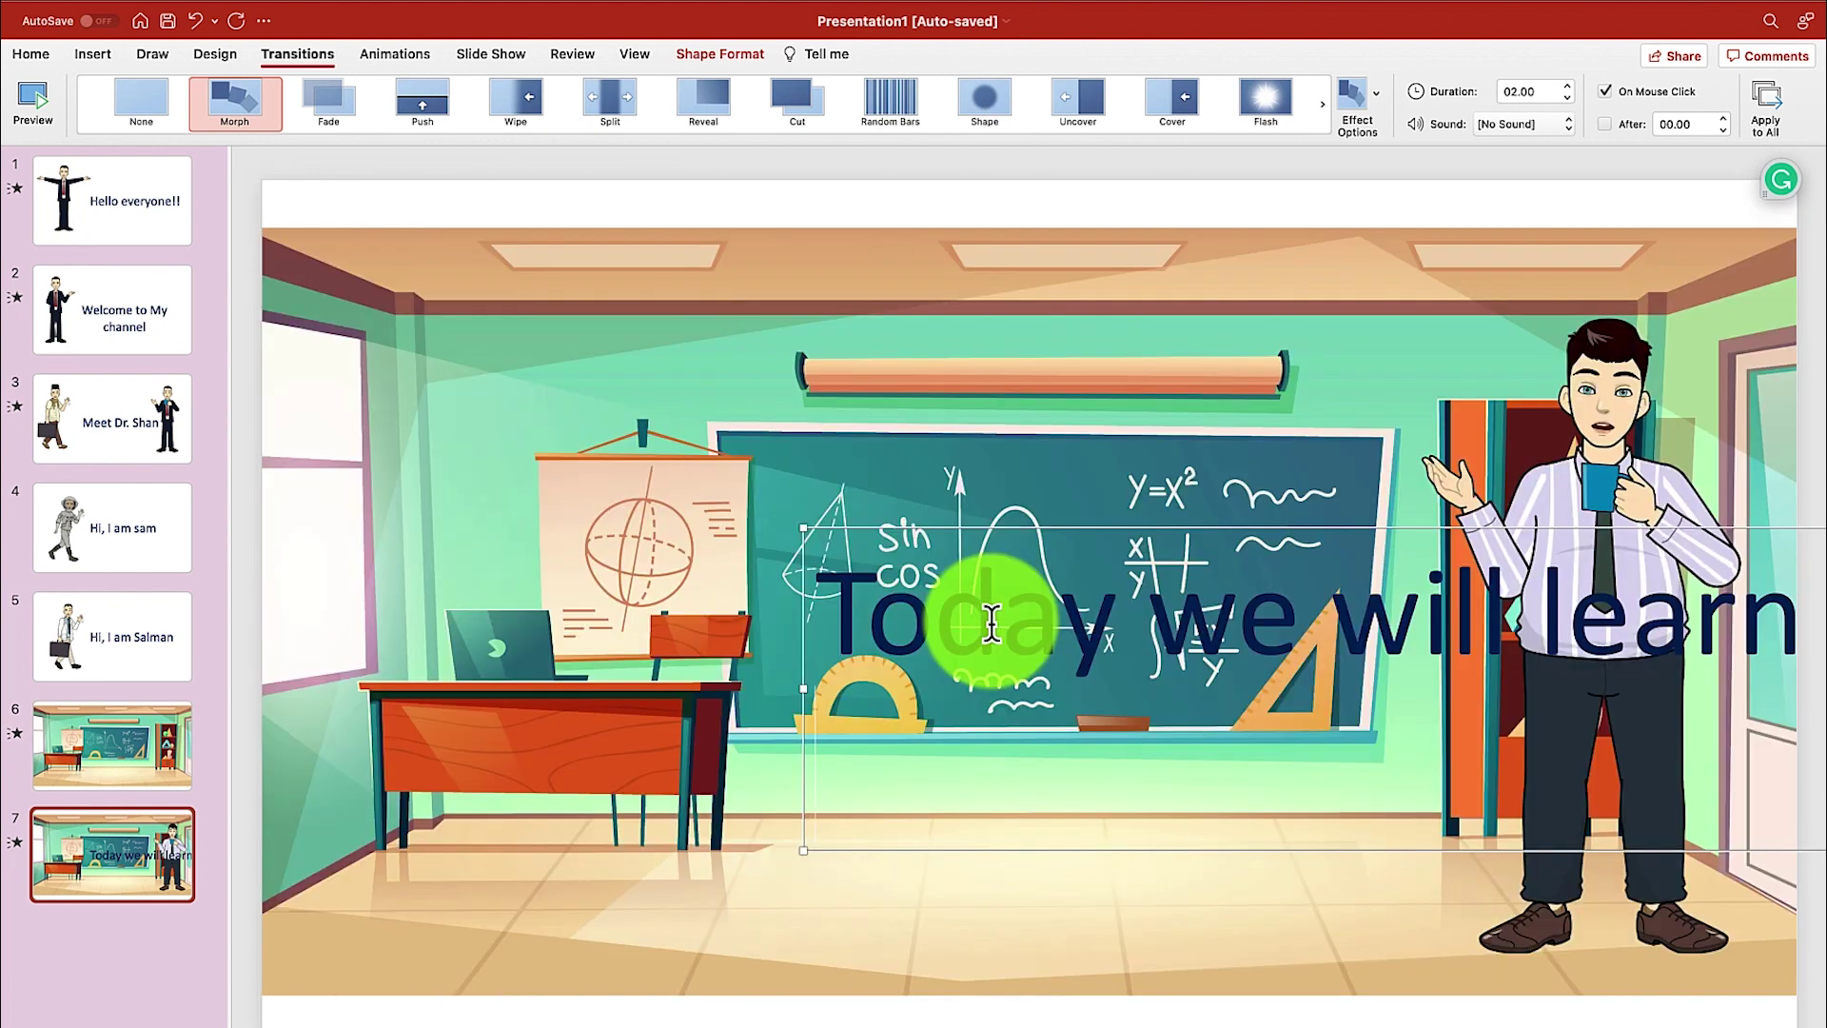
Step: Set the caption to font size 36 and position it over the chalkboard
key("super+a")
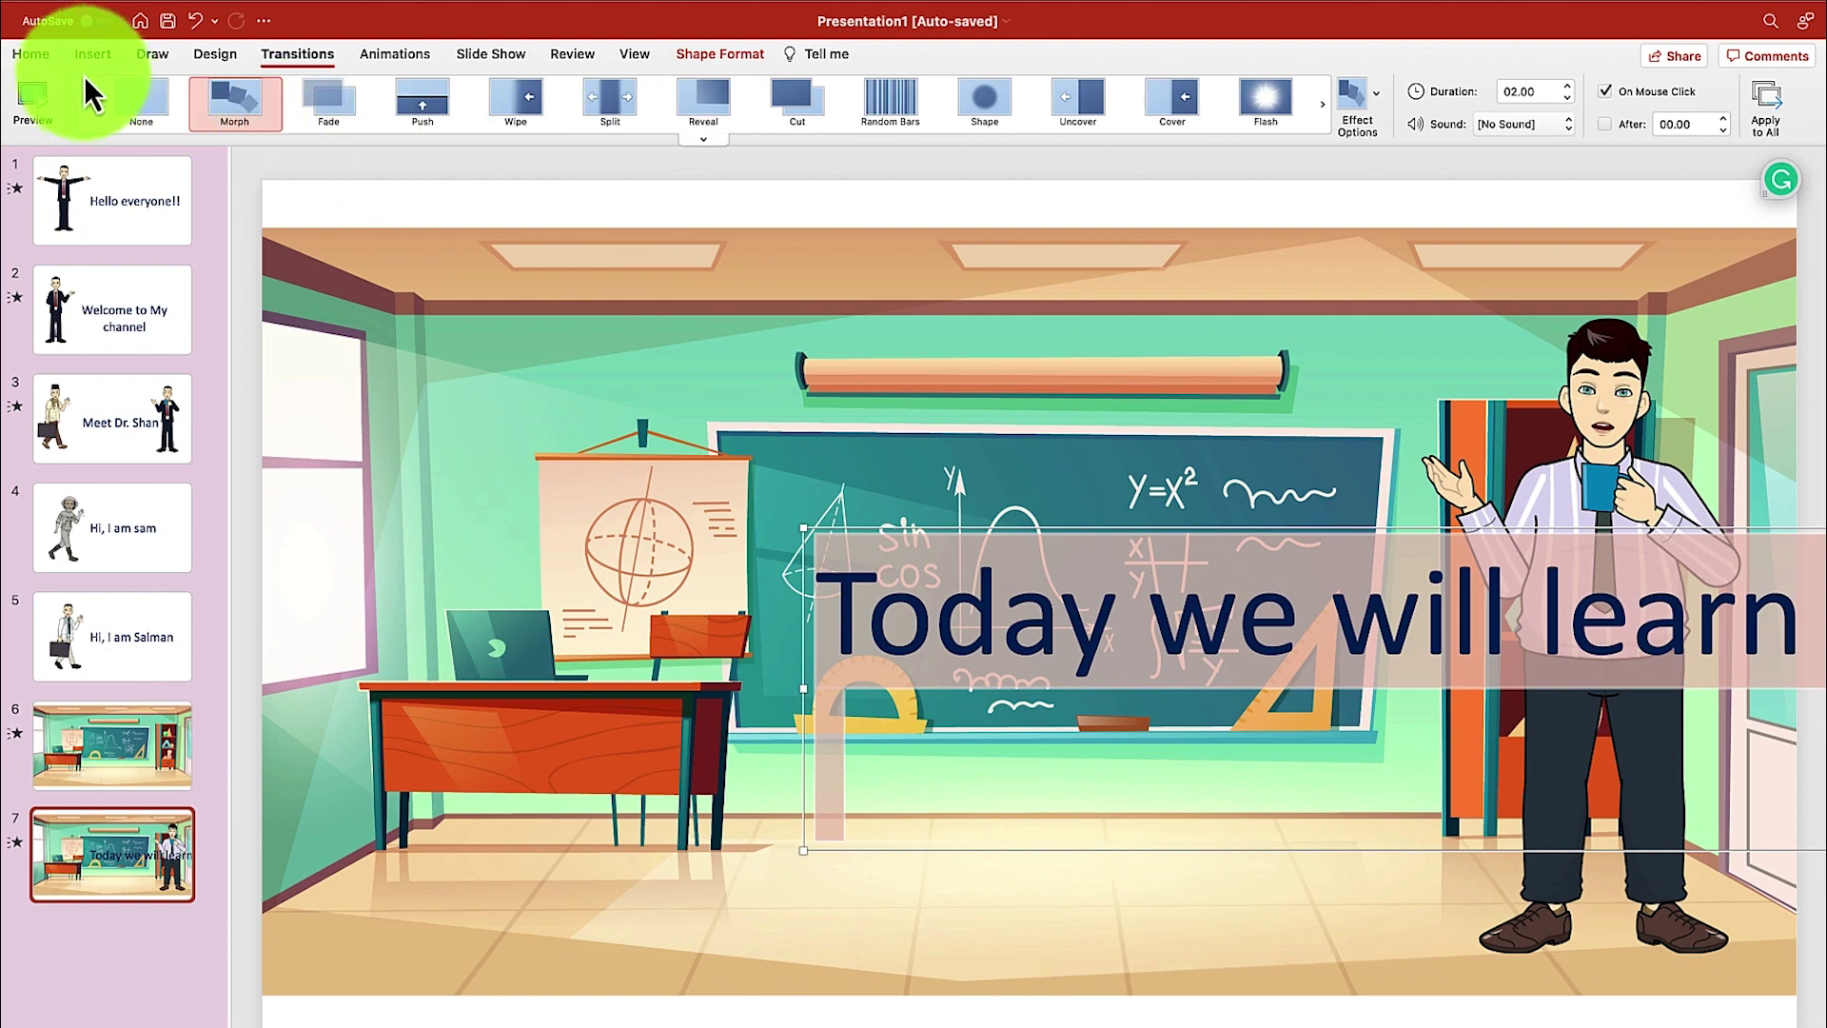
left_click(42, 61)
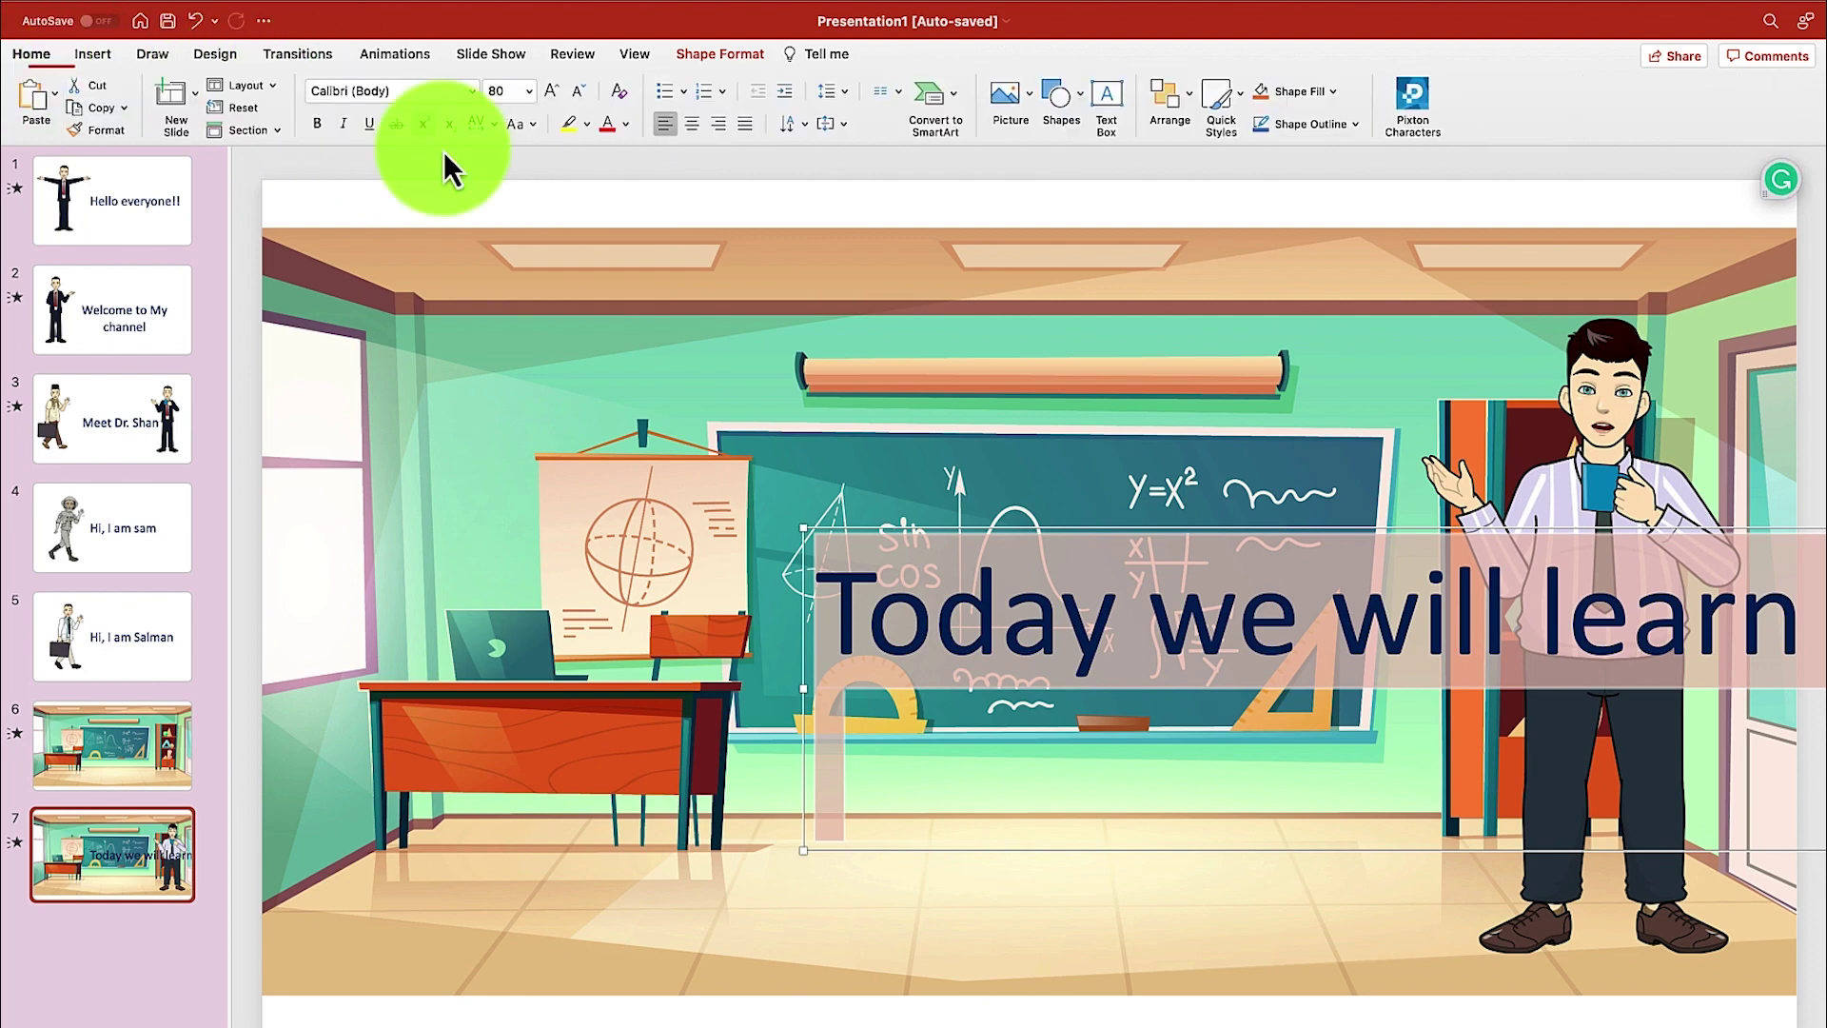
left_click(577, 99)
left_click(576, 99)
left_click(578, 99)
left_click(578, 99)
left_click(579, 100)
left_click(579, 100)
left_click(579, 100)
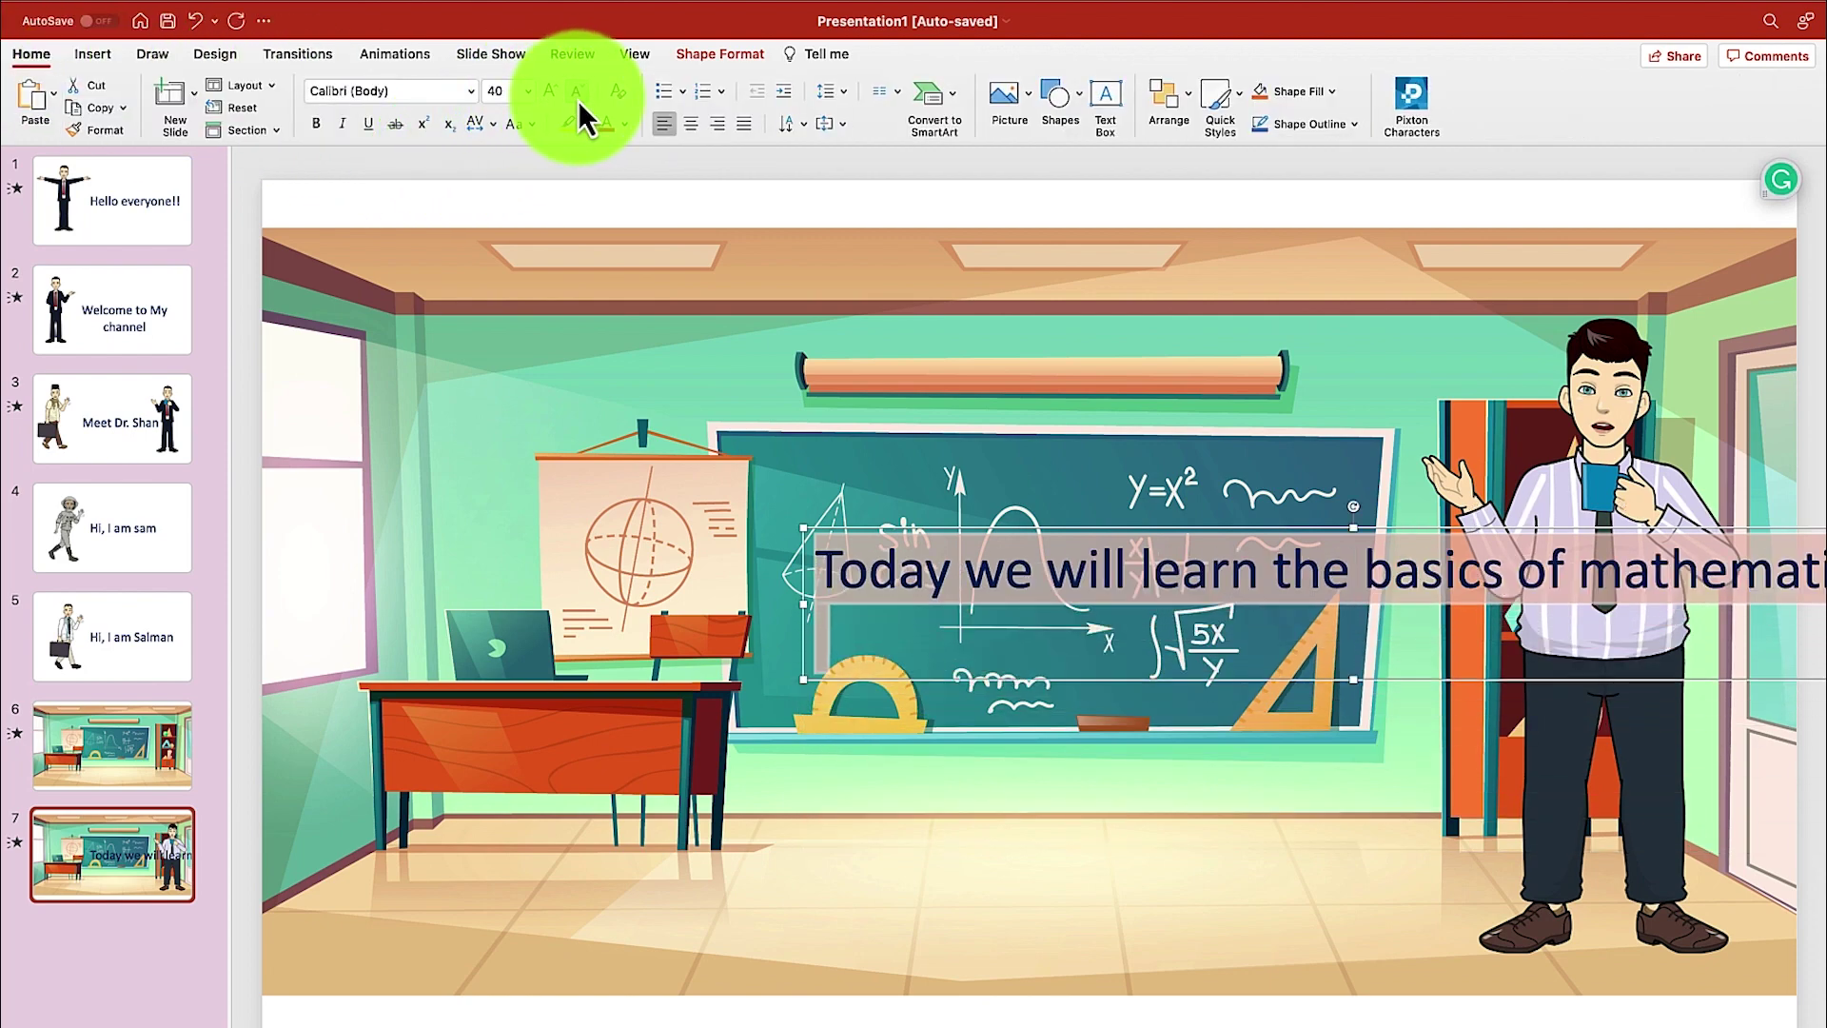
left_click(1364, 583)
left_click(1133, 537)
mouse_move(1130, 533)
left_mouse_down()
mouse_move(1057, 620)
mouse_move(1077, 473)
mouse_move(1085, 534)
mouse_move(1100, 531)
left_mouse_up()
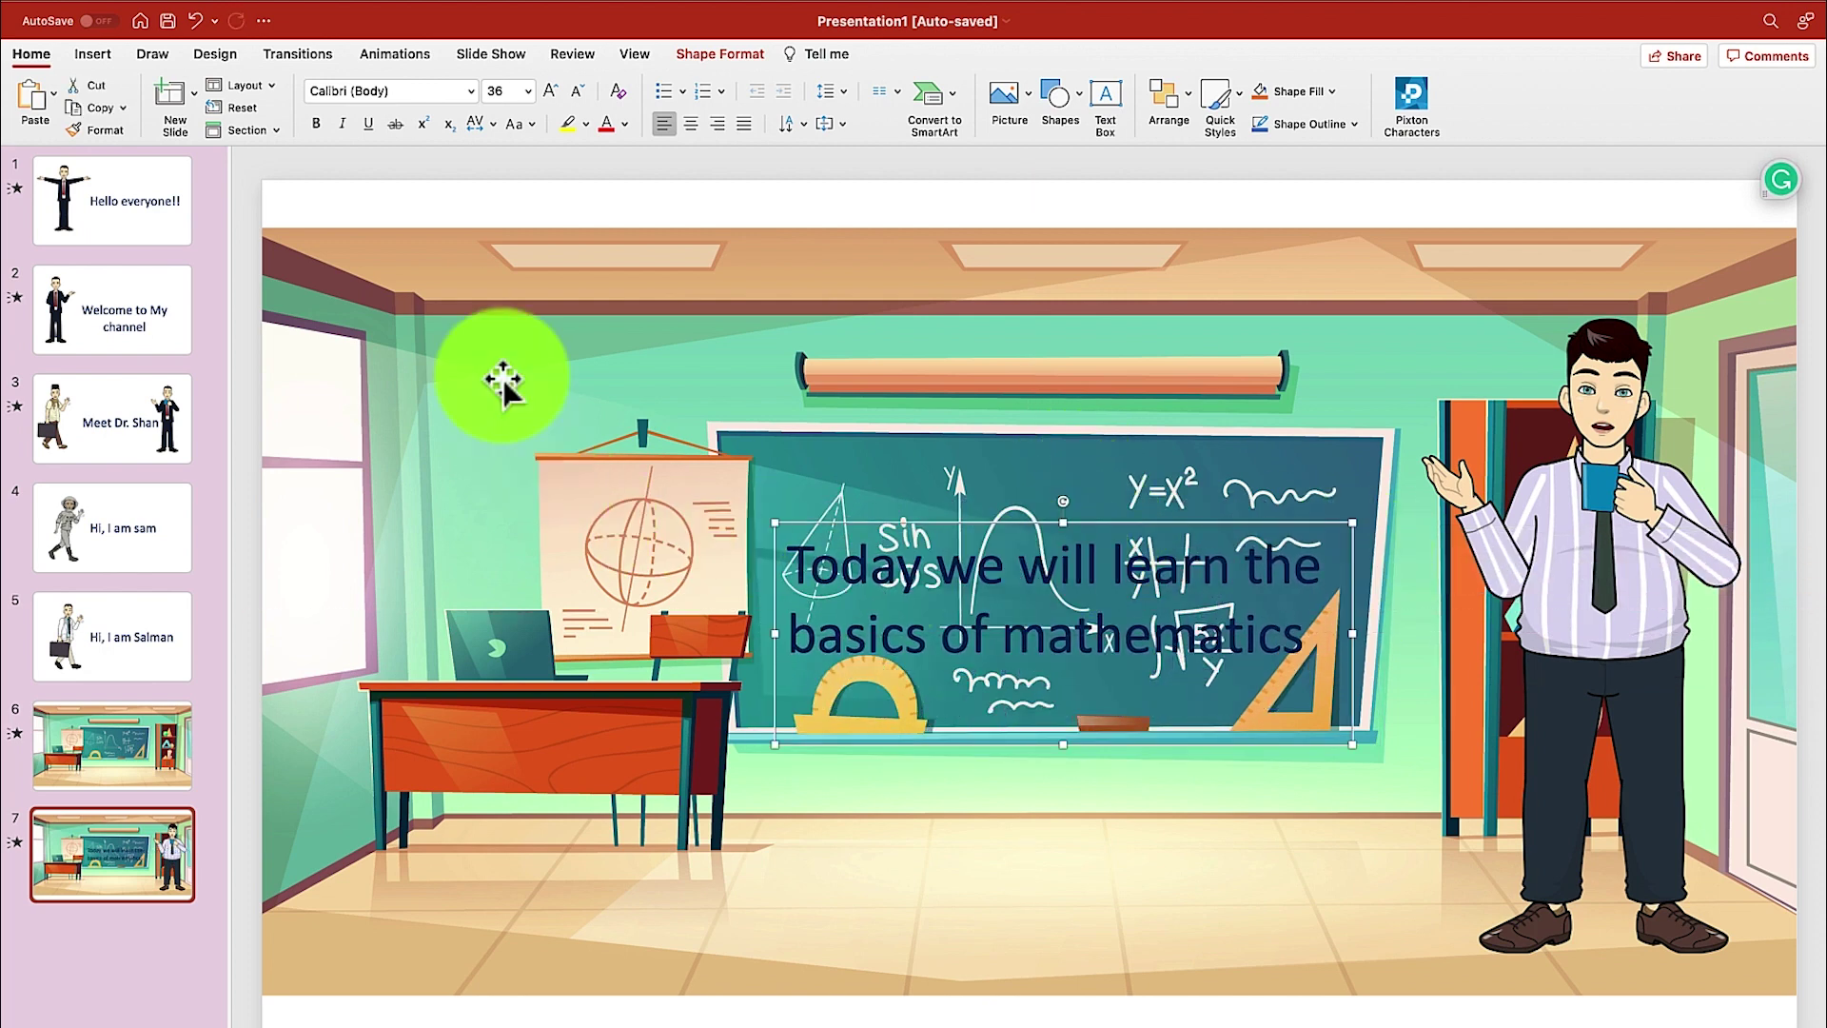